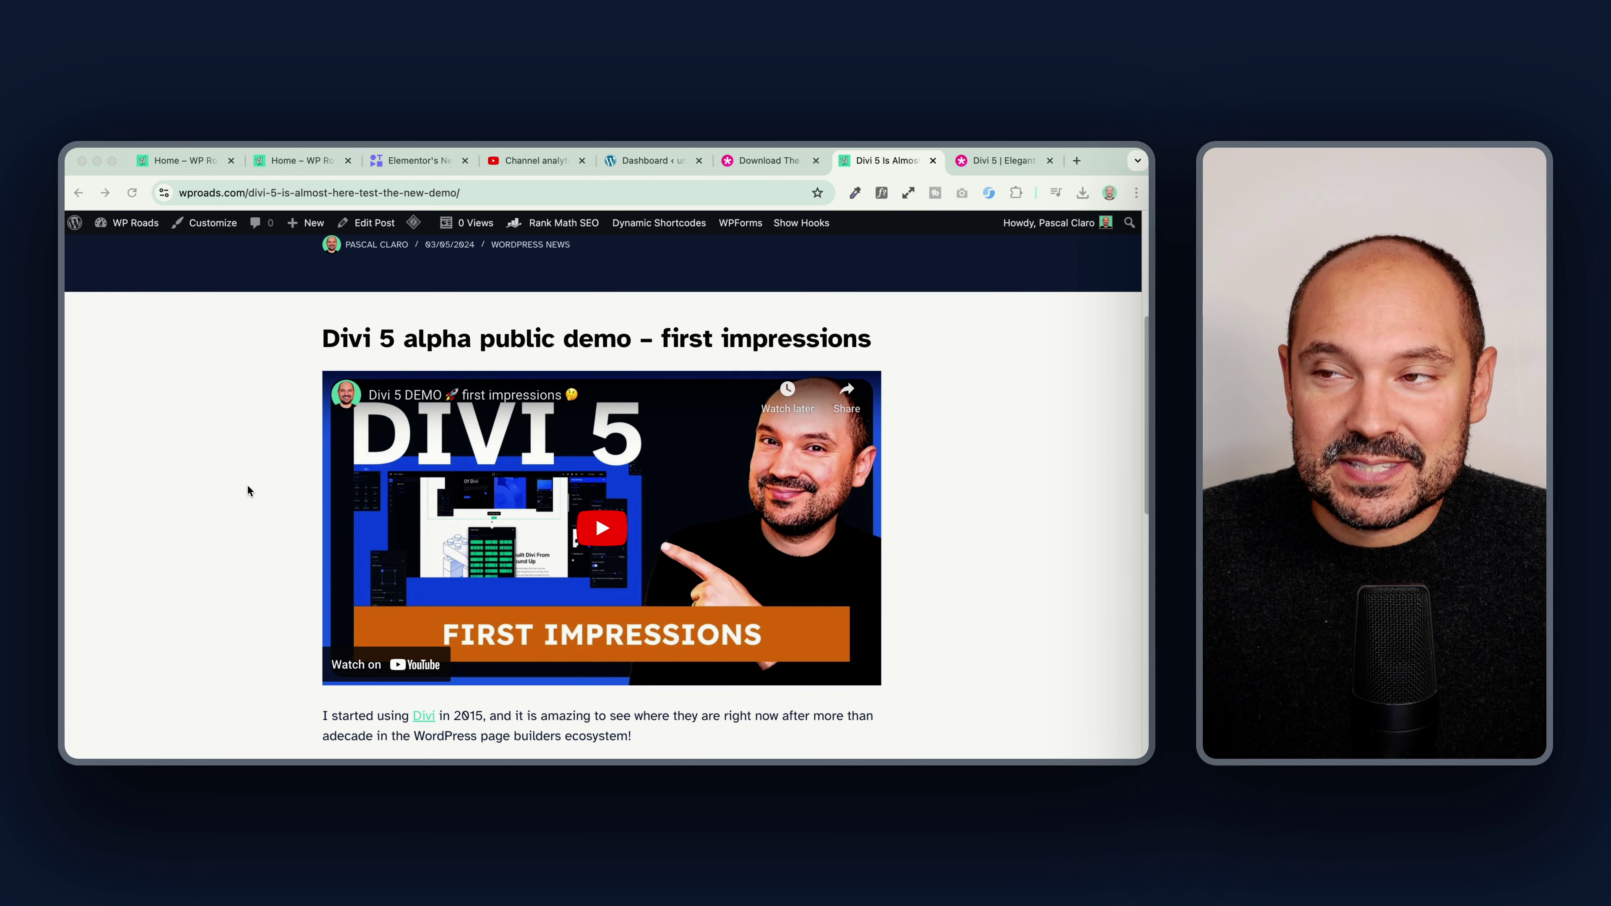
Step: Skim the Divi 5 Public Alpha announcement video on the Elegant Themes blog through its Important Notes chapter
click(741, 165)
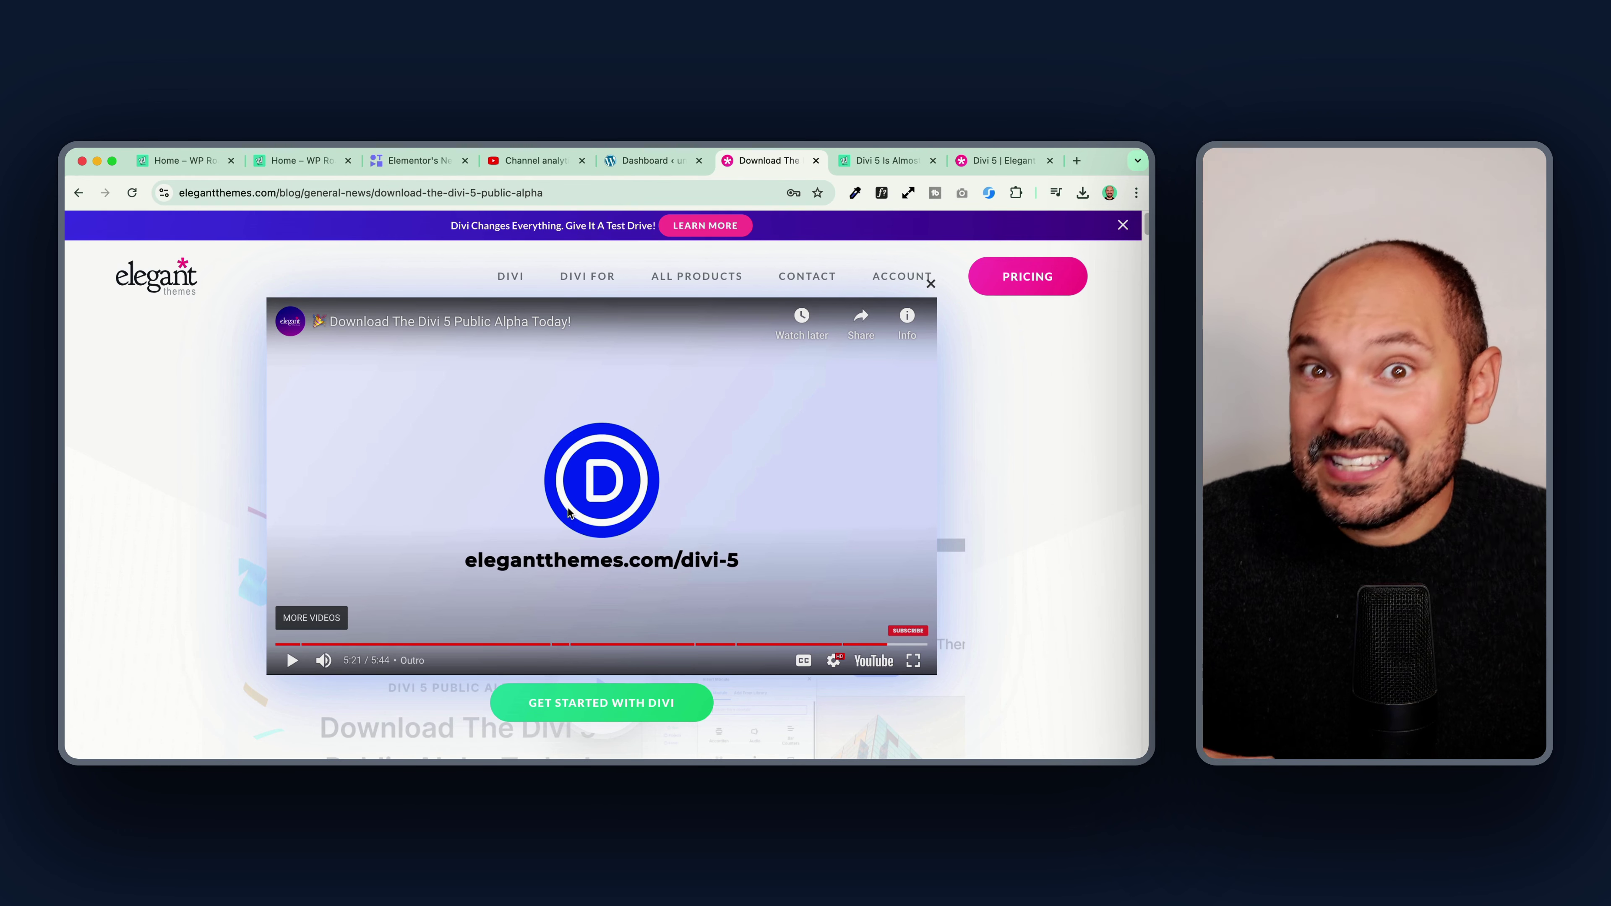
click(311, 644)
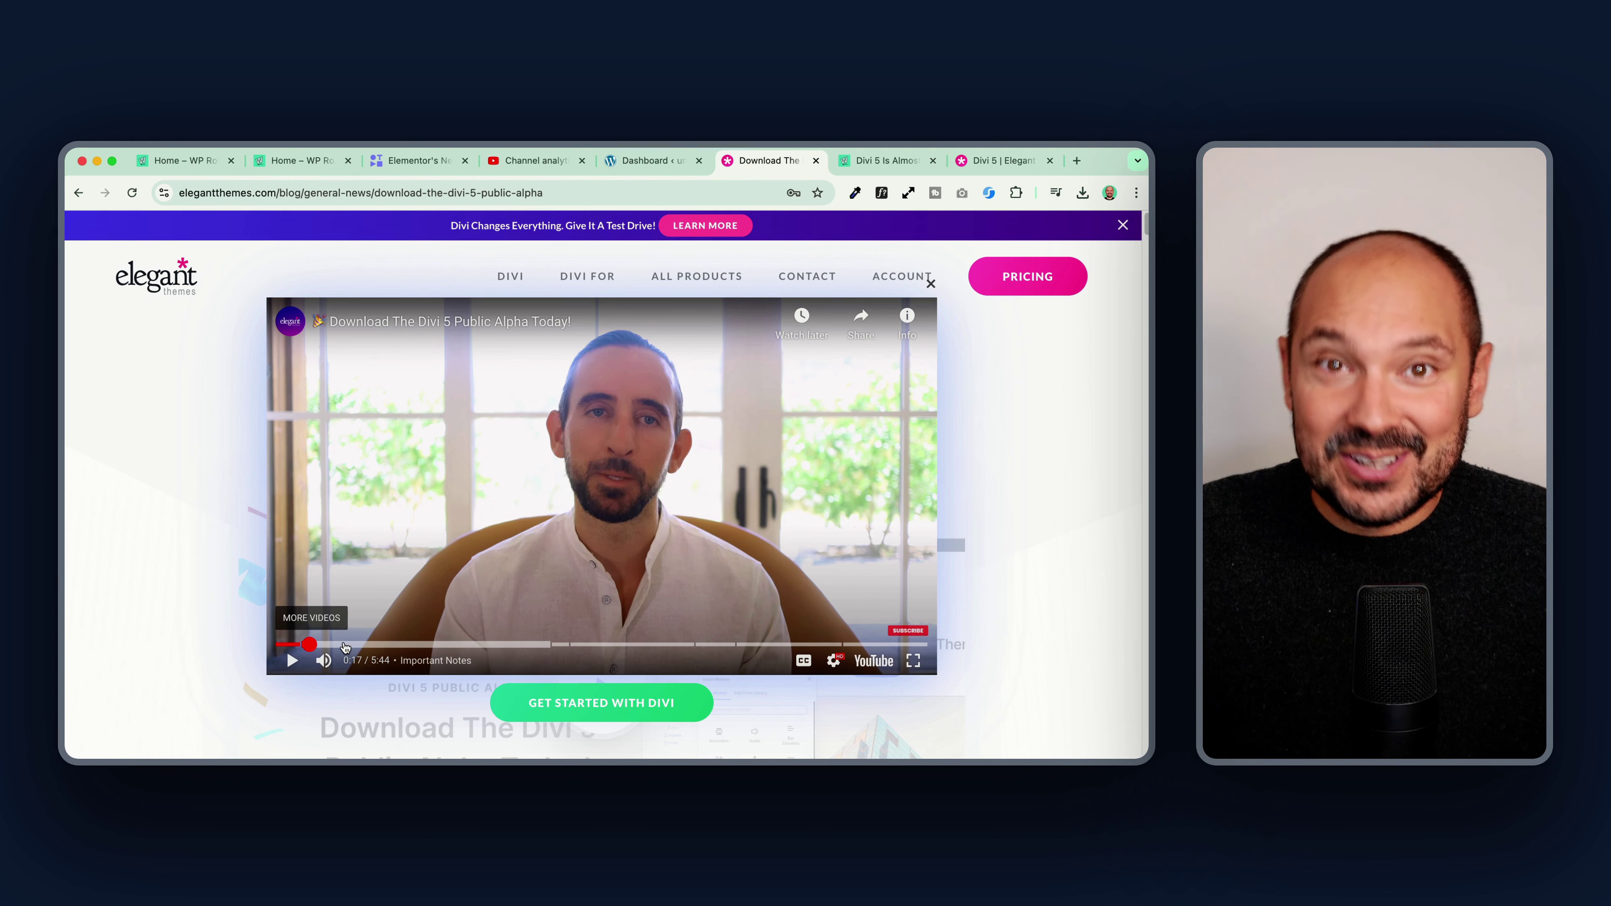
click(345, 645)
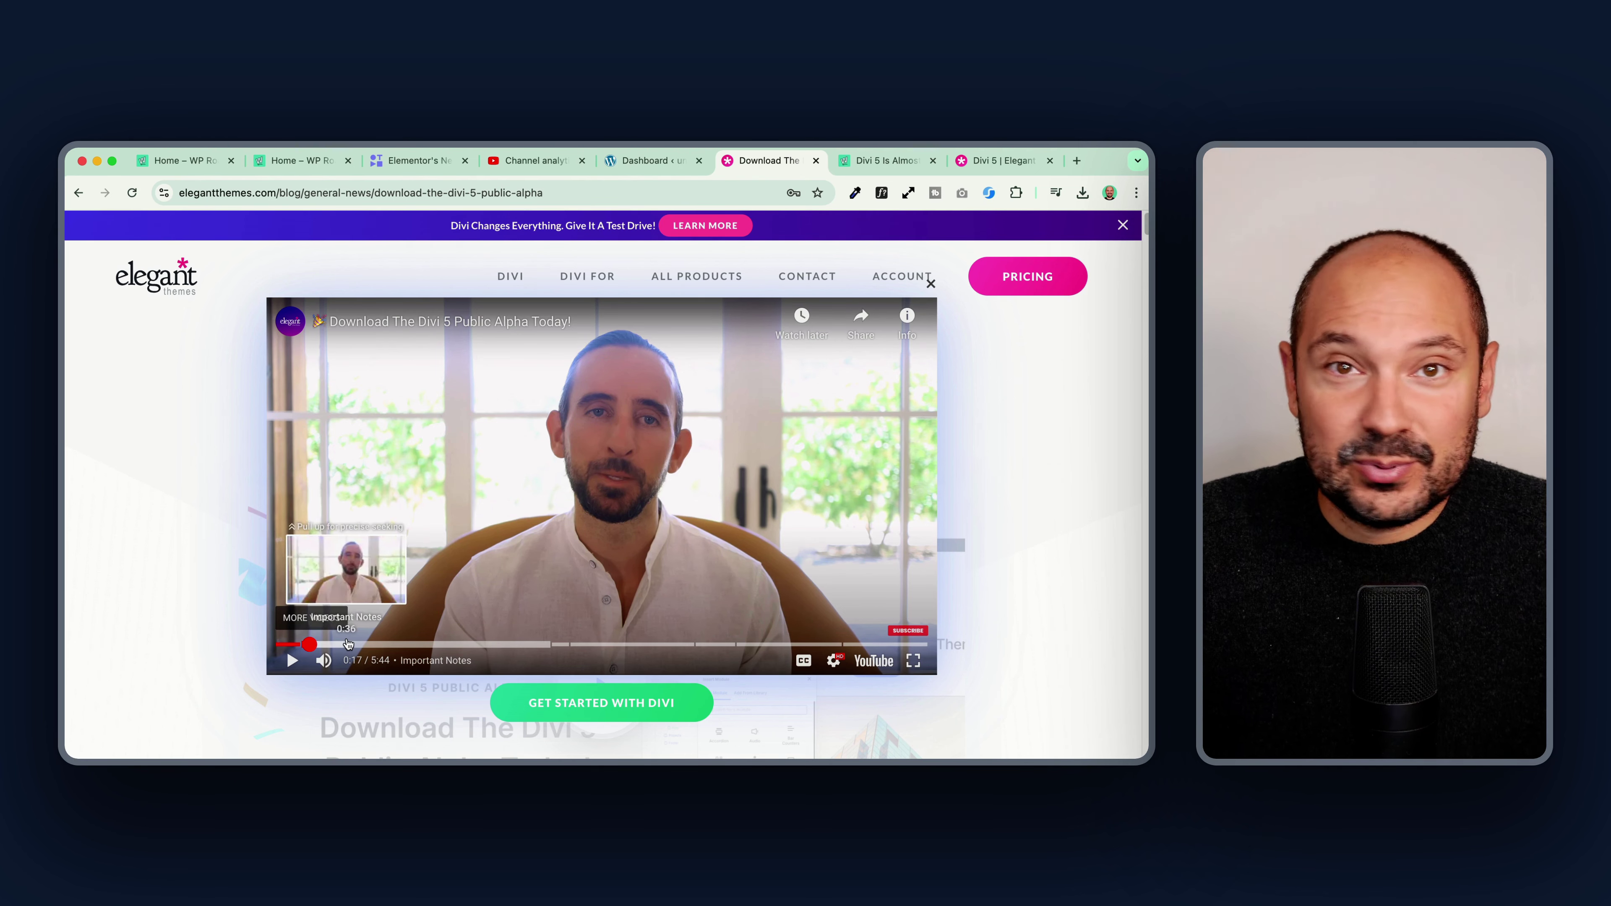
click(376, 645)
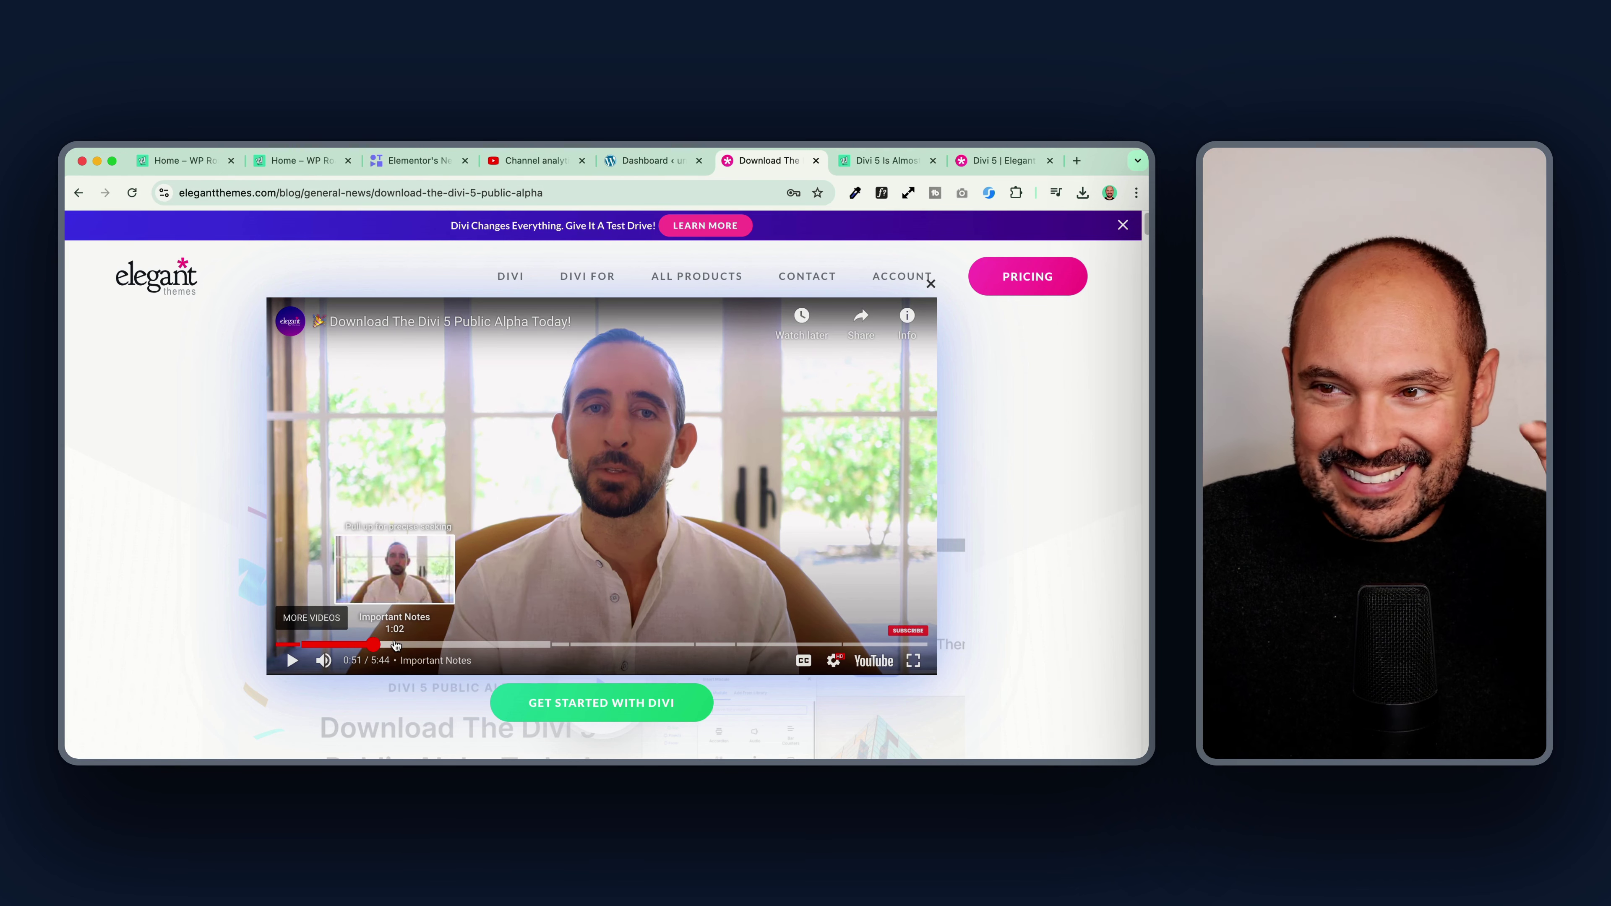
click(440, 645)
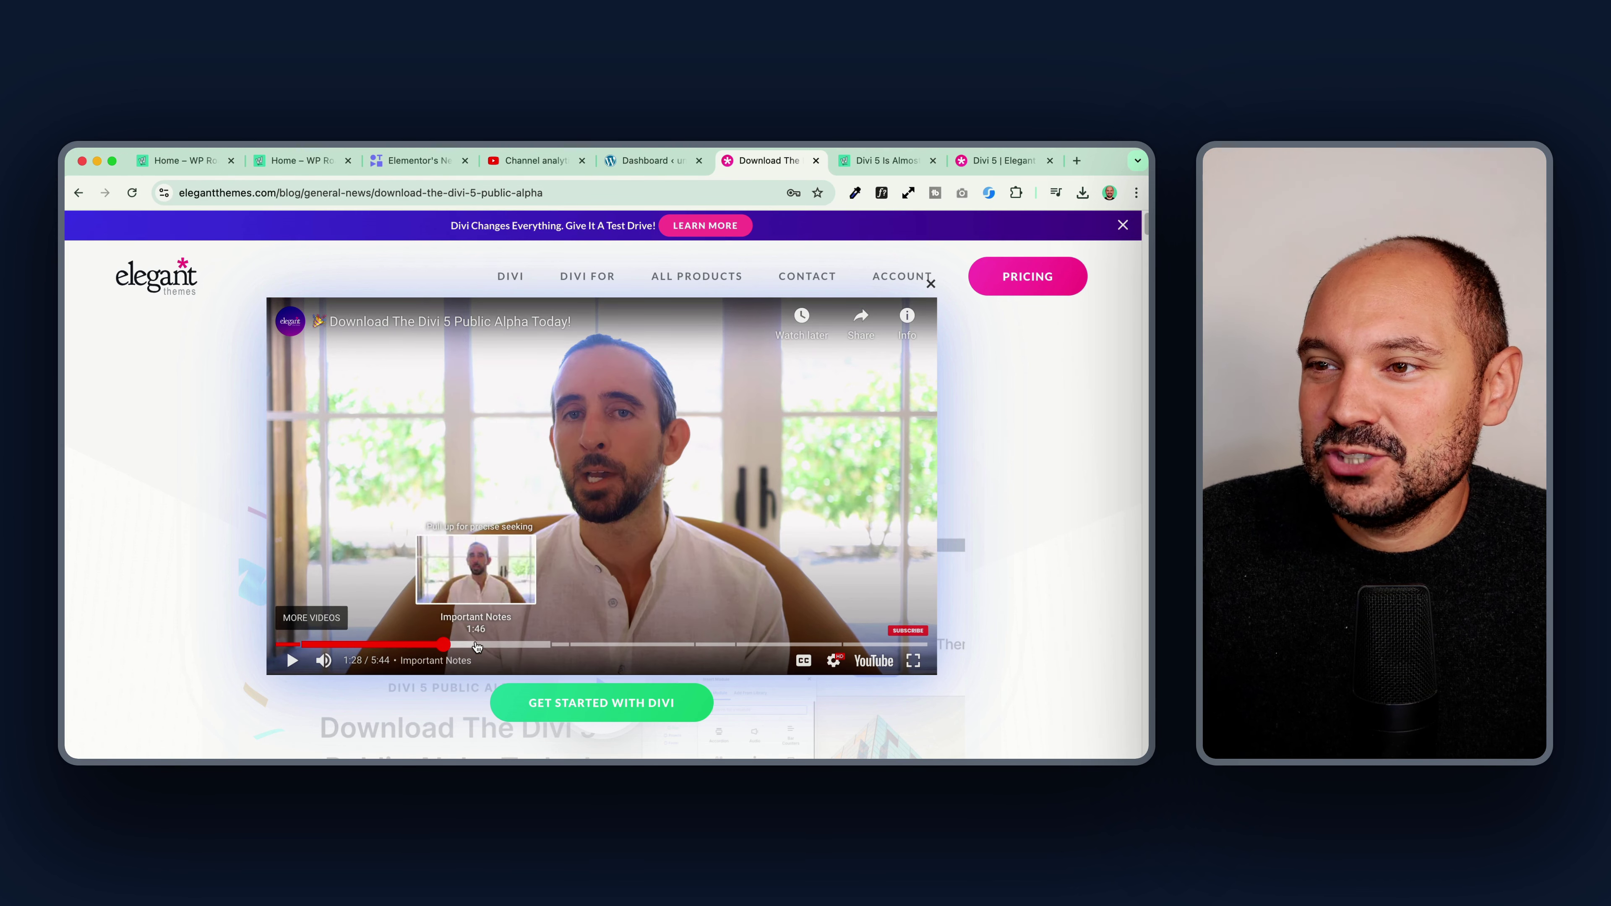
click(511, 645)
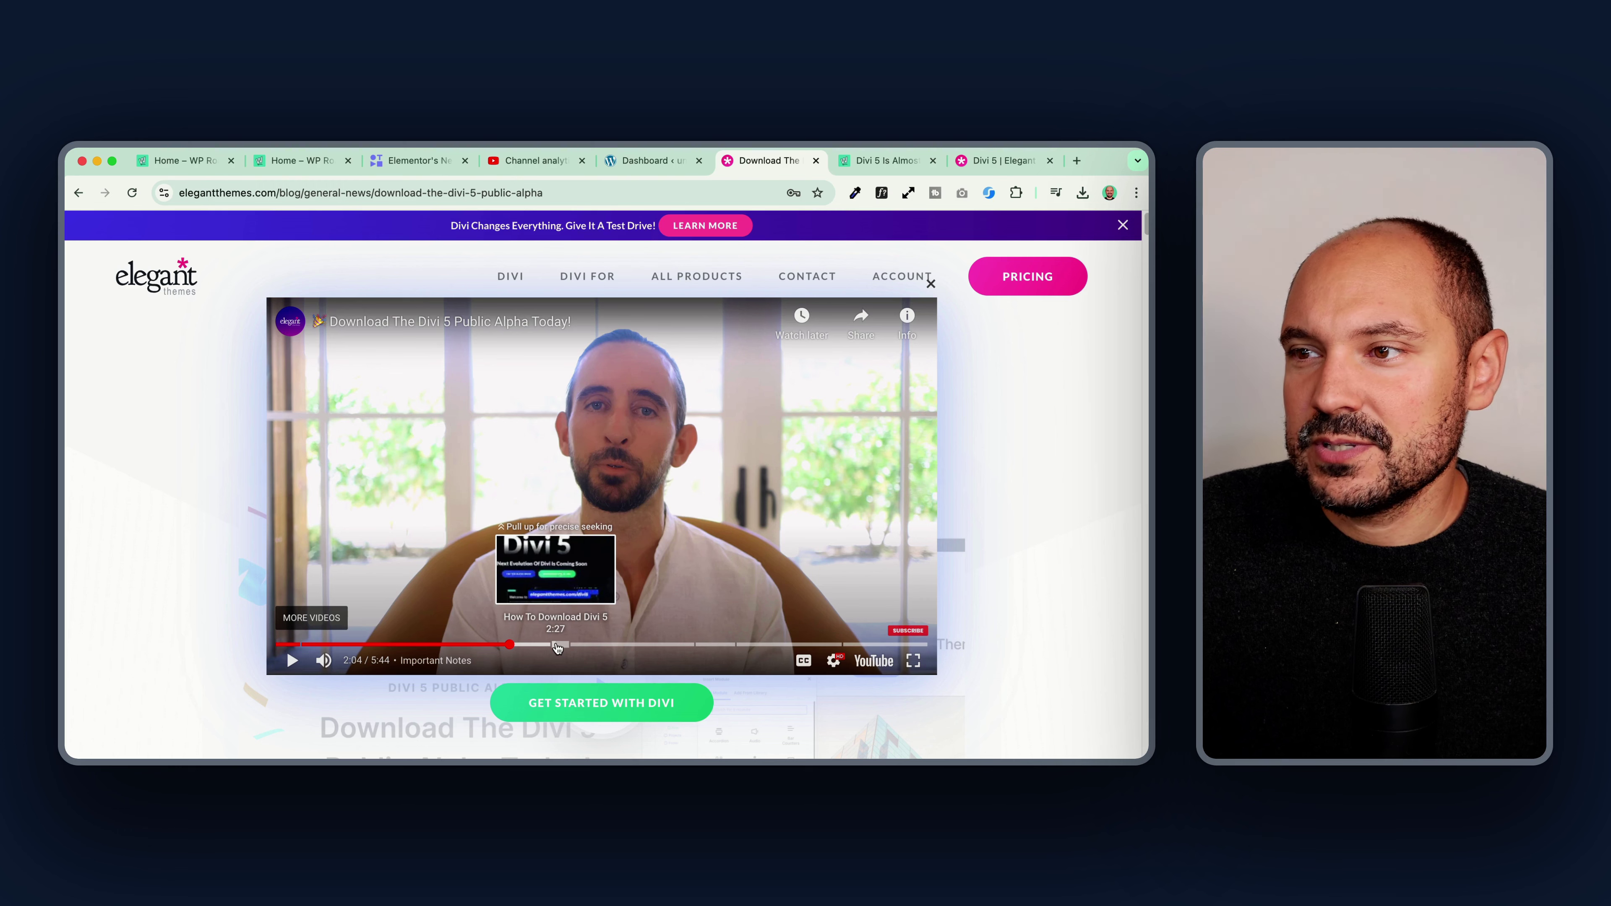
Step: Download the Divi 5 Alpha theme from the Elegant Themes members area, starting from the Divi 5 product page
click(996, 162)
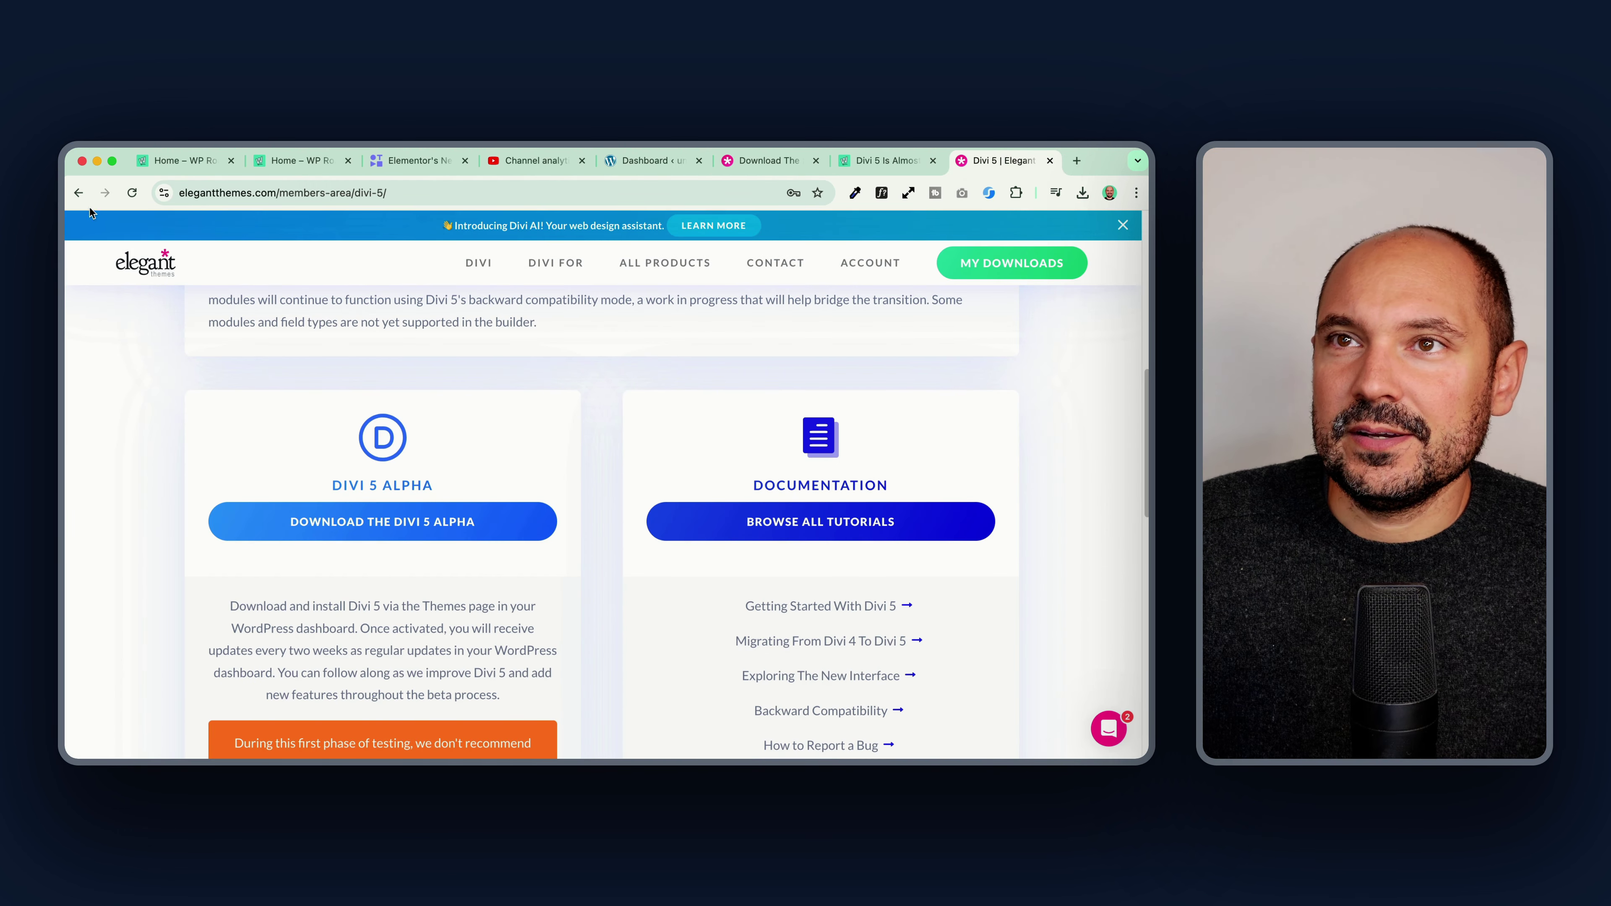
click(79, 194)
click(79, 193)
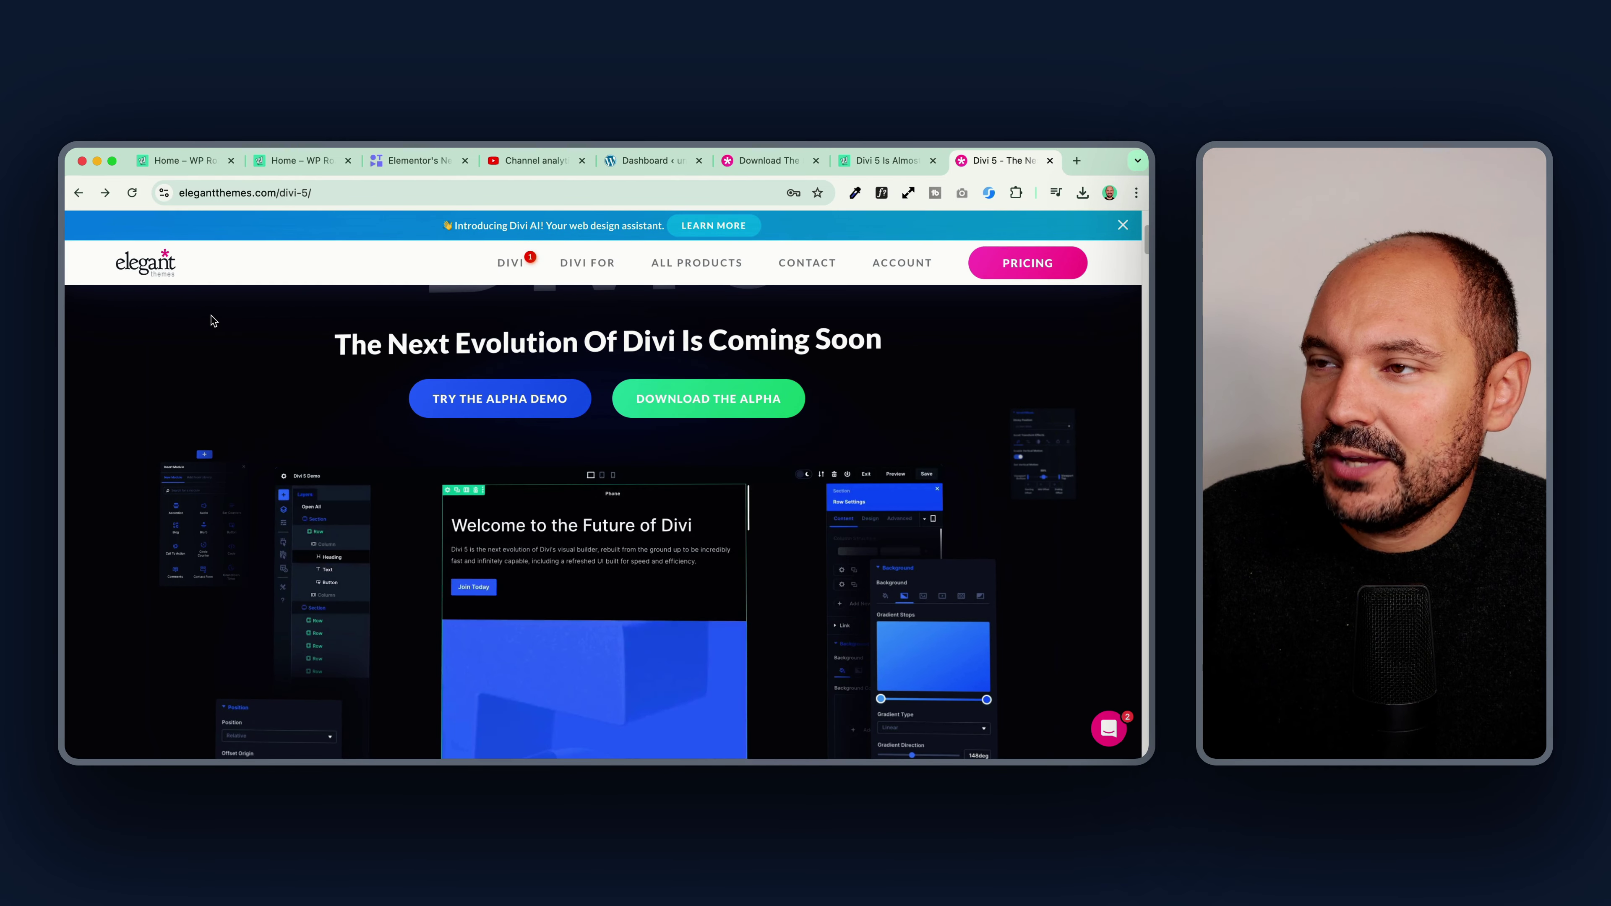
scroll(355, 469, up, 3)
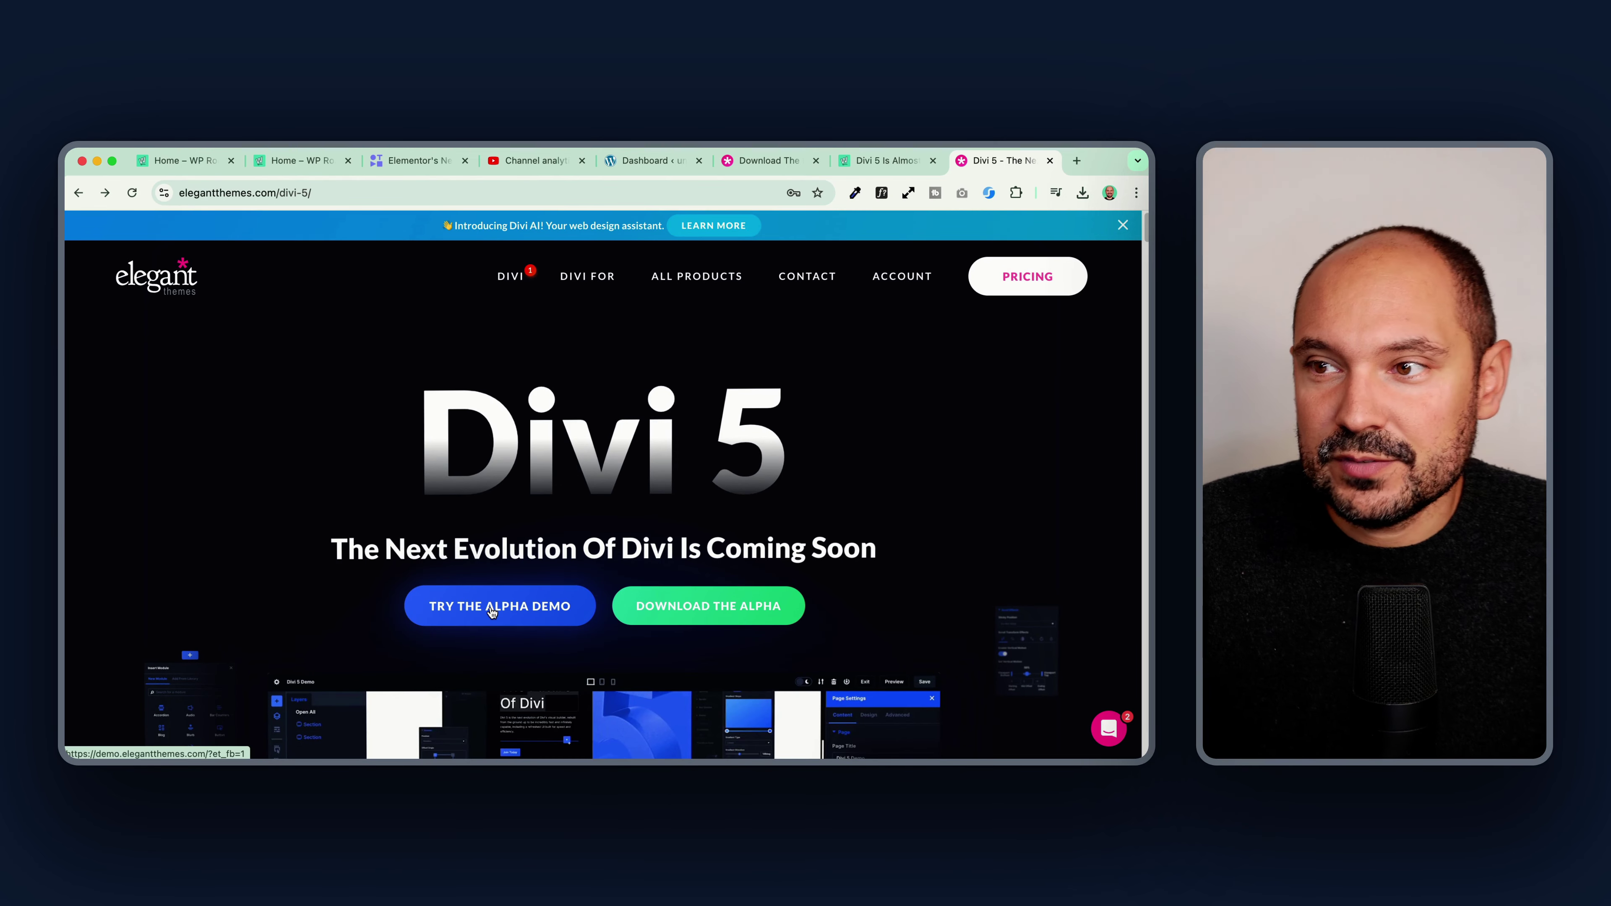
click(732, 609)
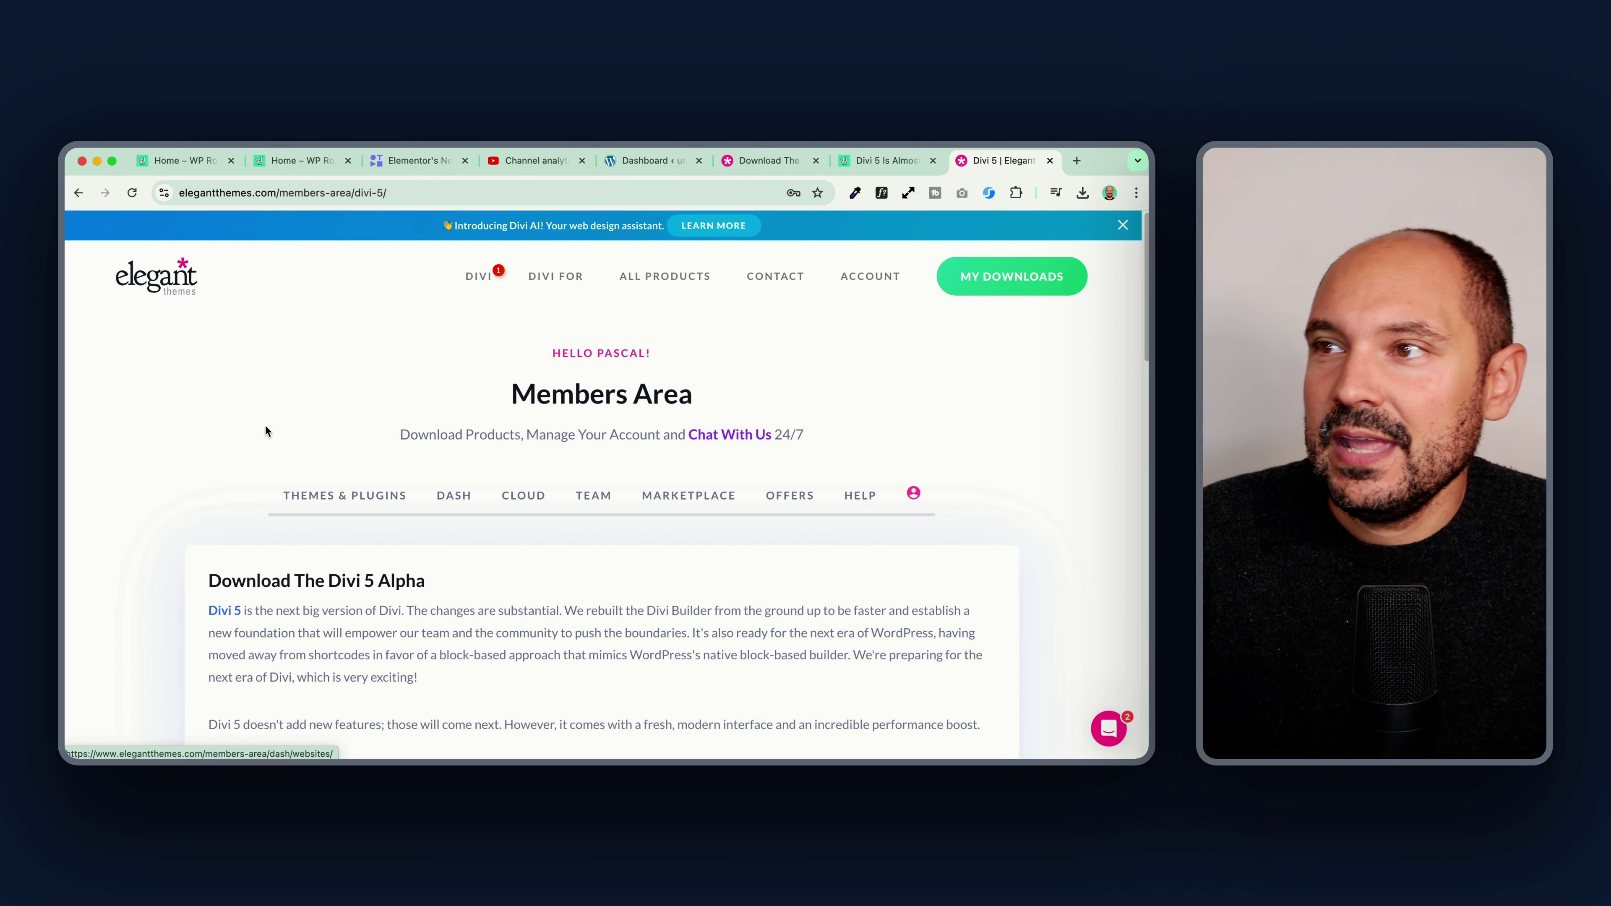
scroll(226, 418, down, 8)
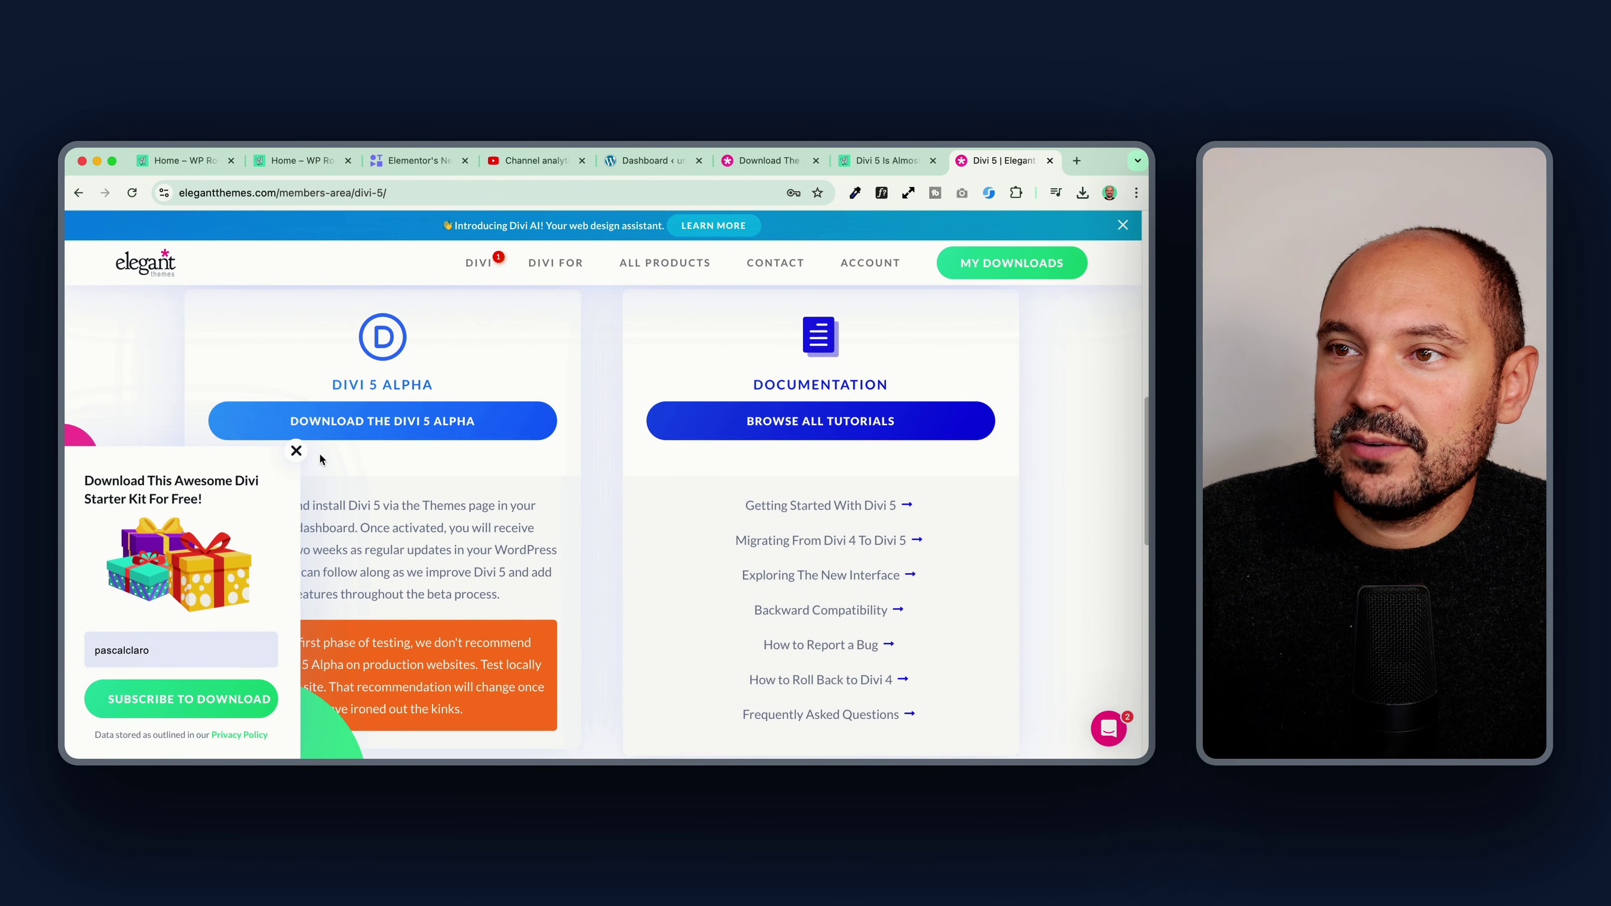
click(296, 451)
click(395, 429)
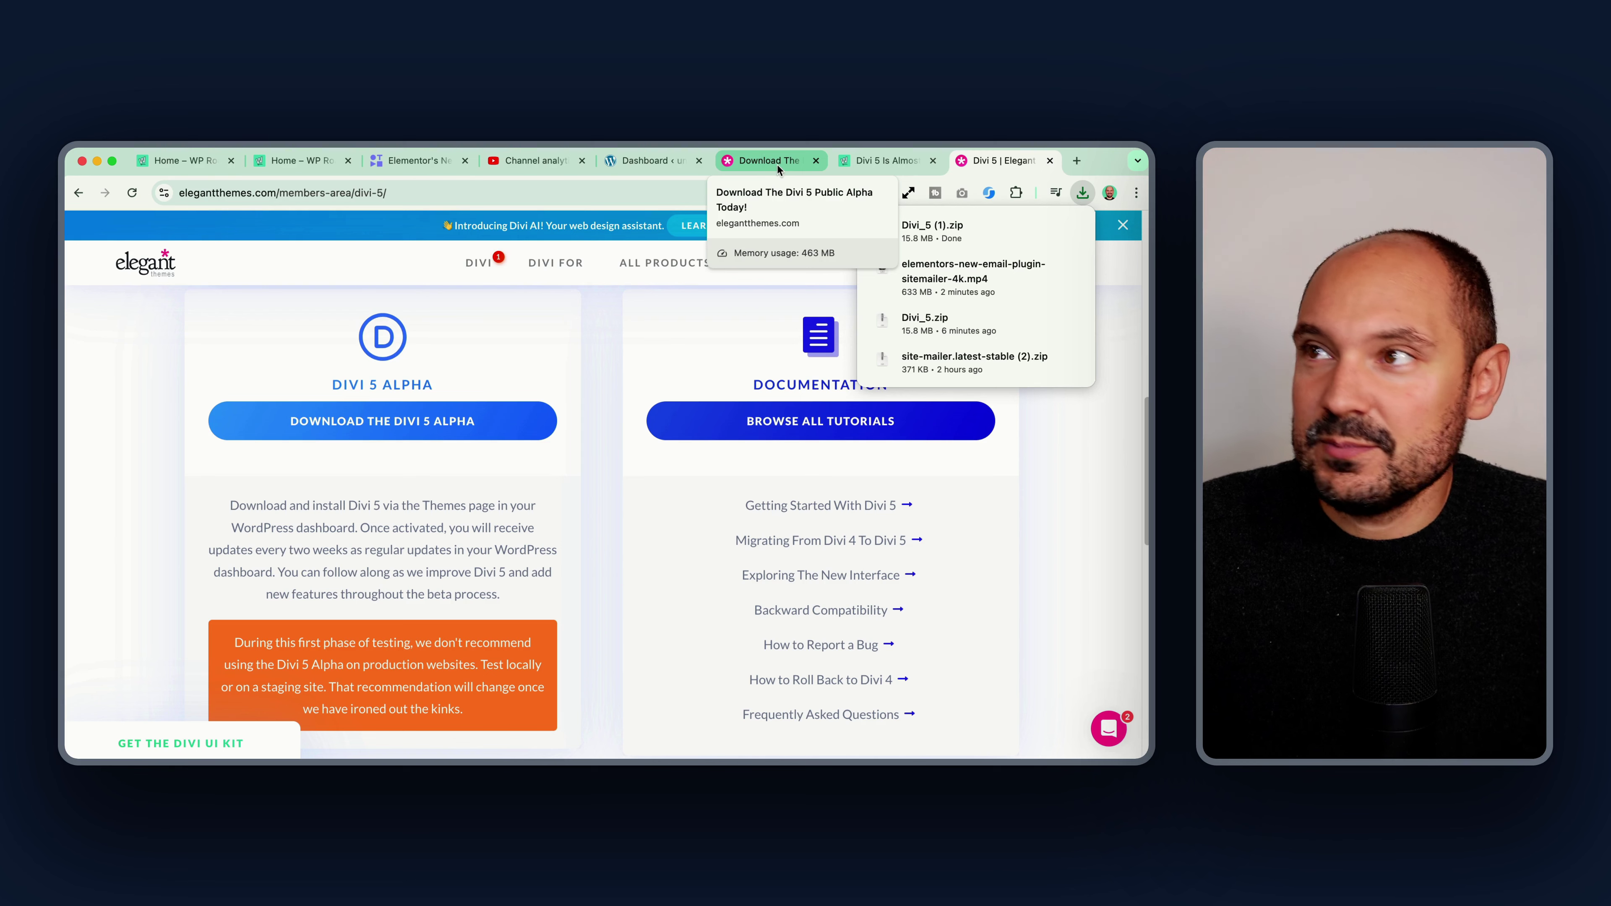
Step: Upload Divi_5.zip as a new theme on the WordPress test site, install it and activate it
click(655, 164)
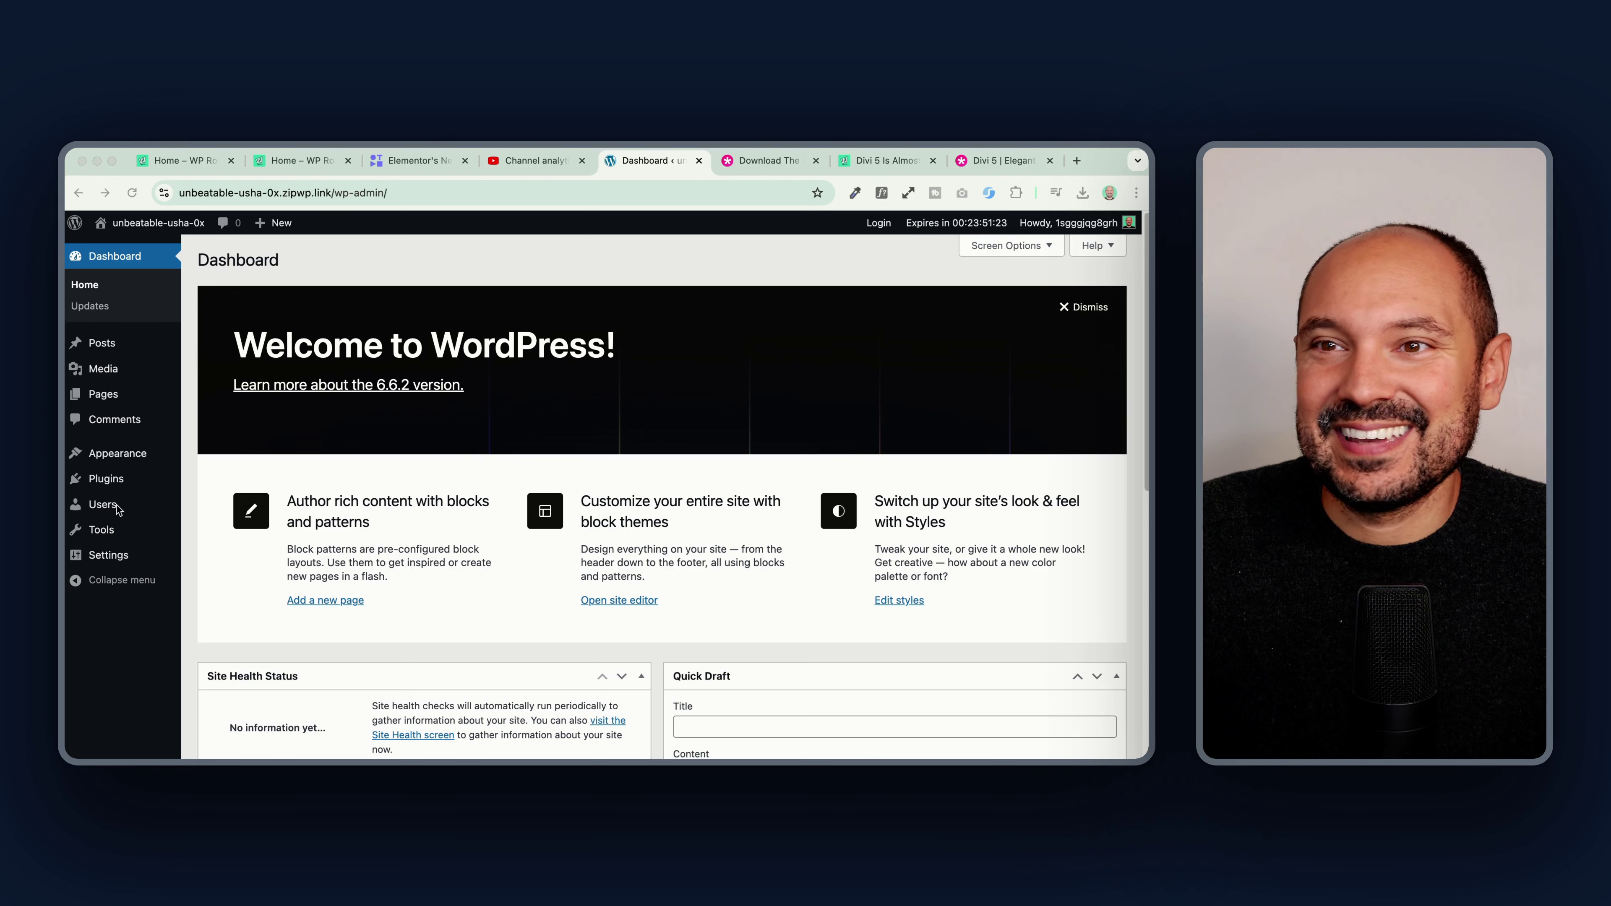
mouse_move(152, 456)
click(207, 456)
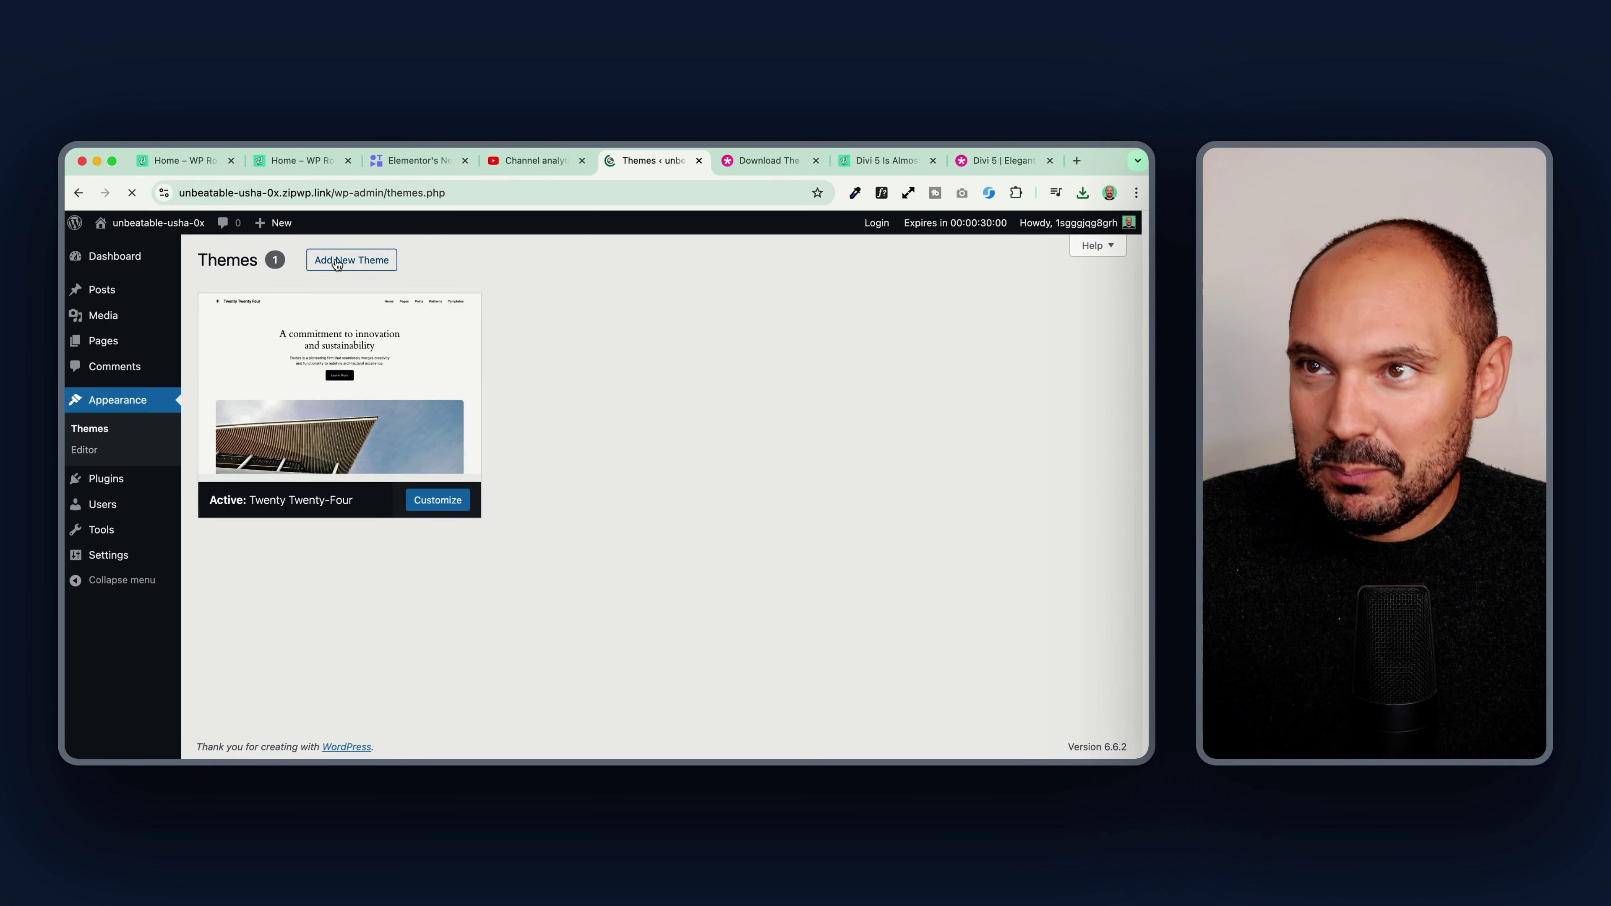
click(336, 261)
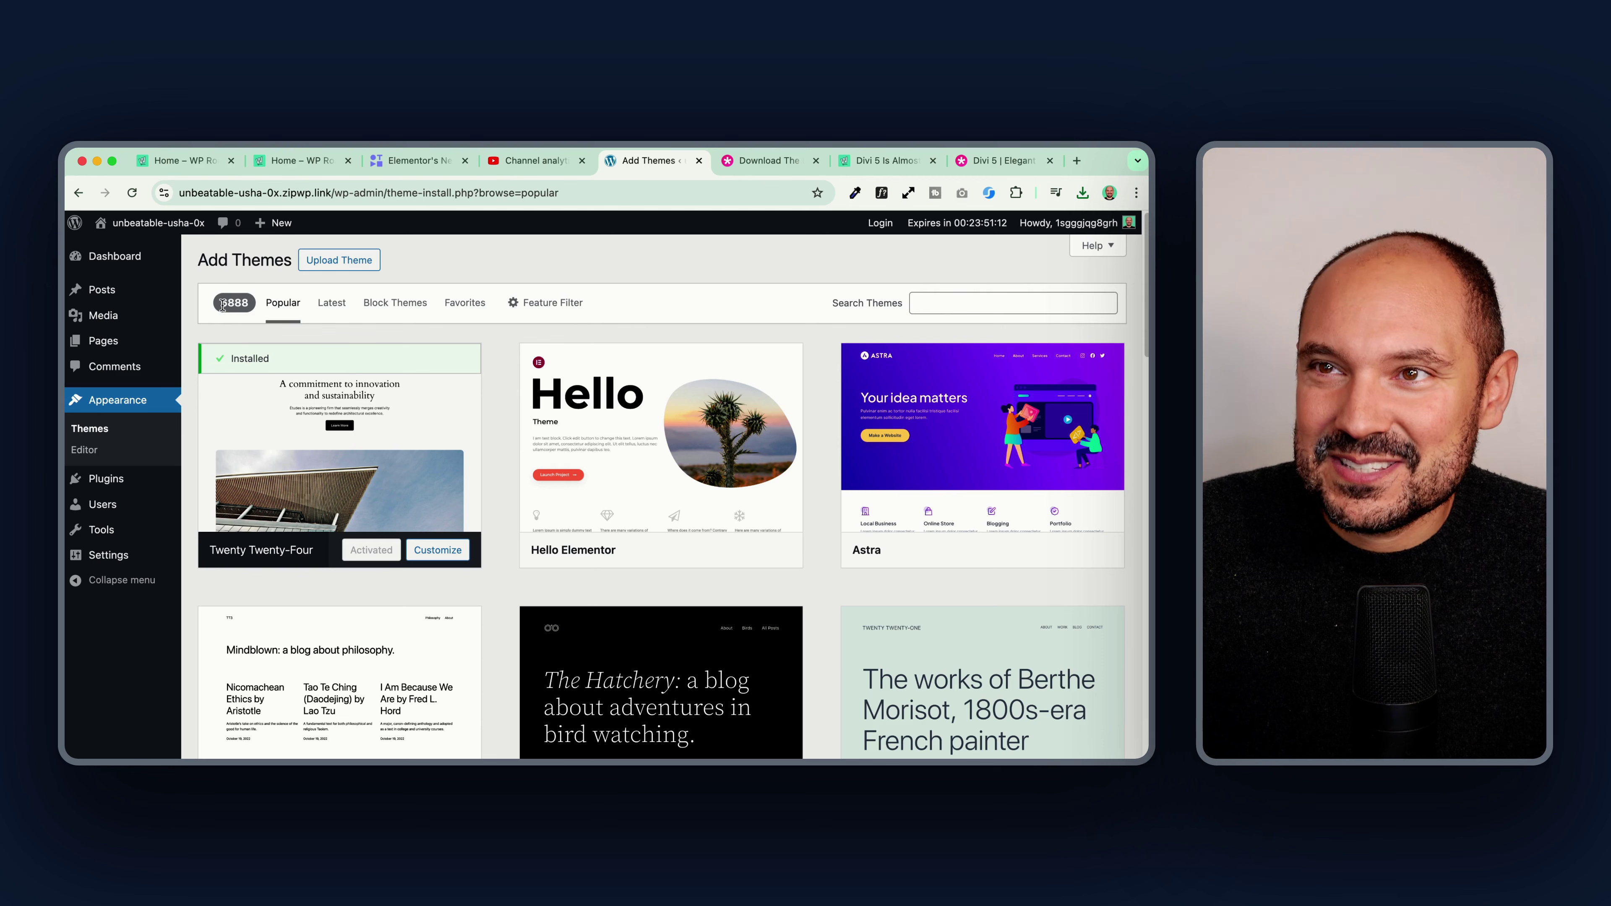
click(335, 266)
click(541, 391)
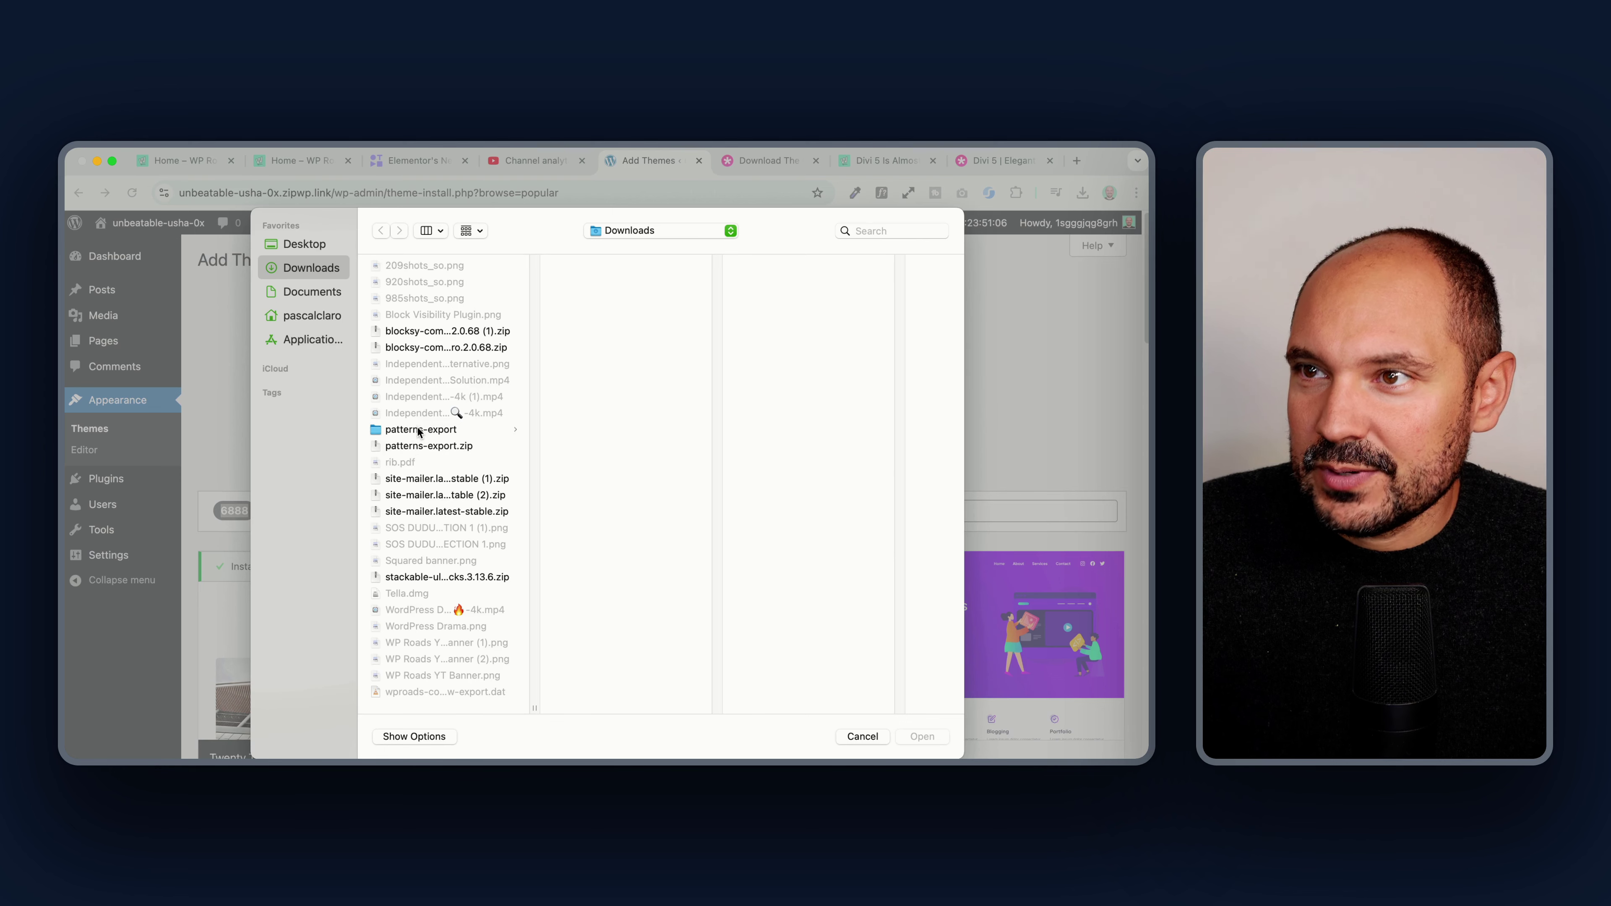
click(423, 383)
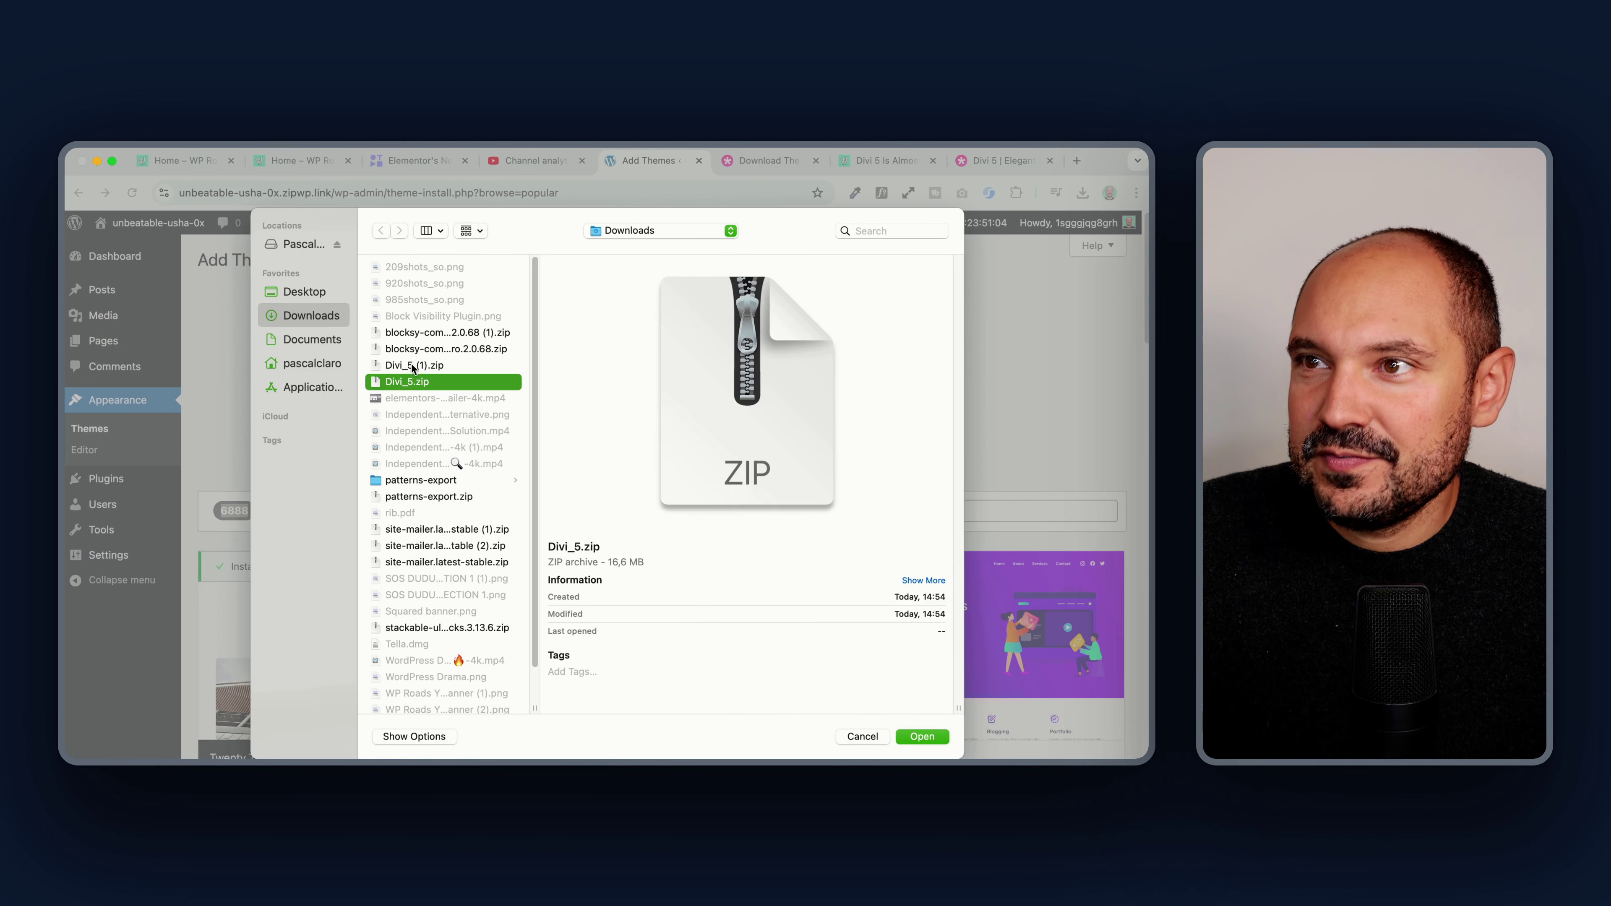
click(930, 743)
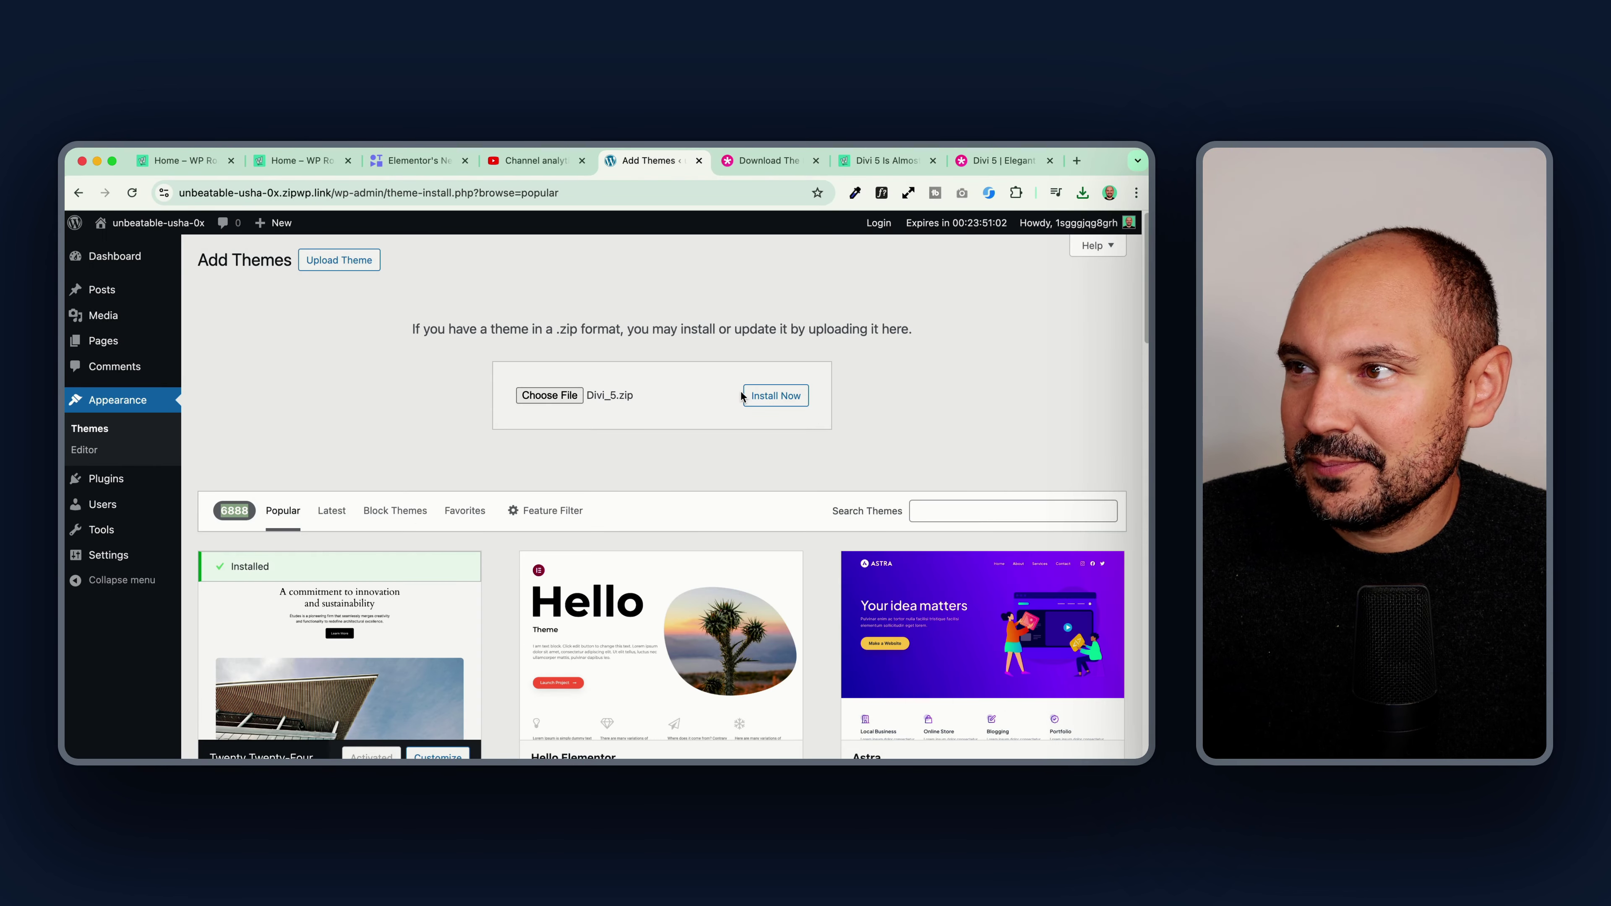
click(760, 397)
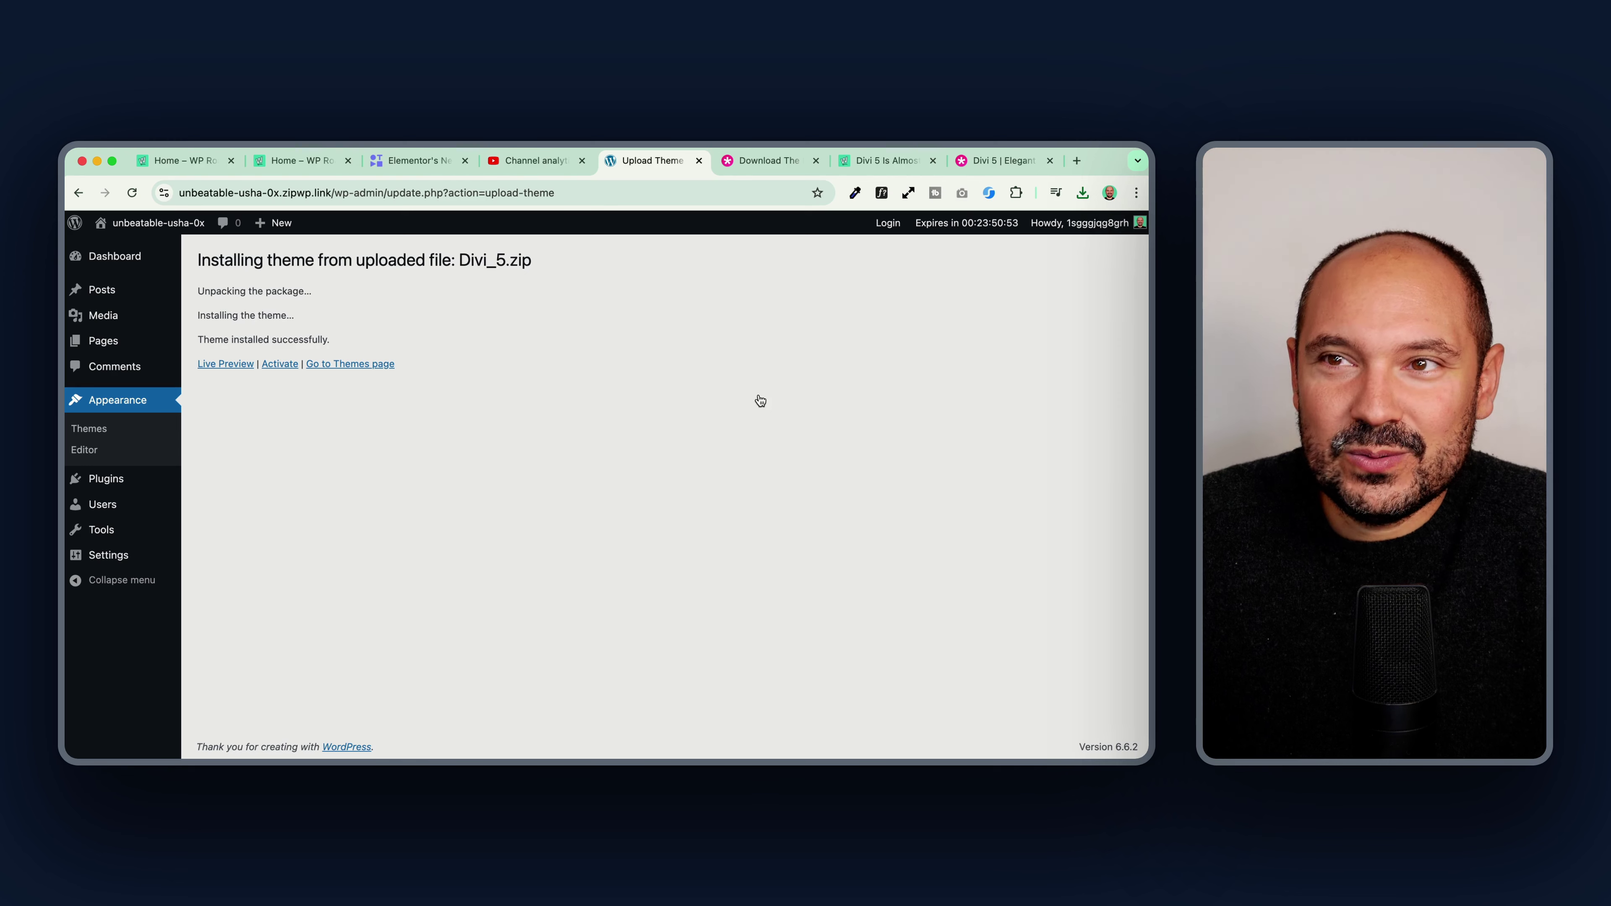
click(280, 364)
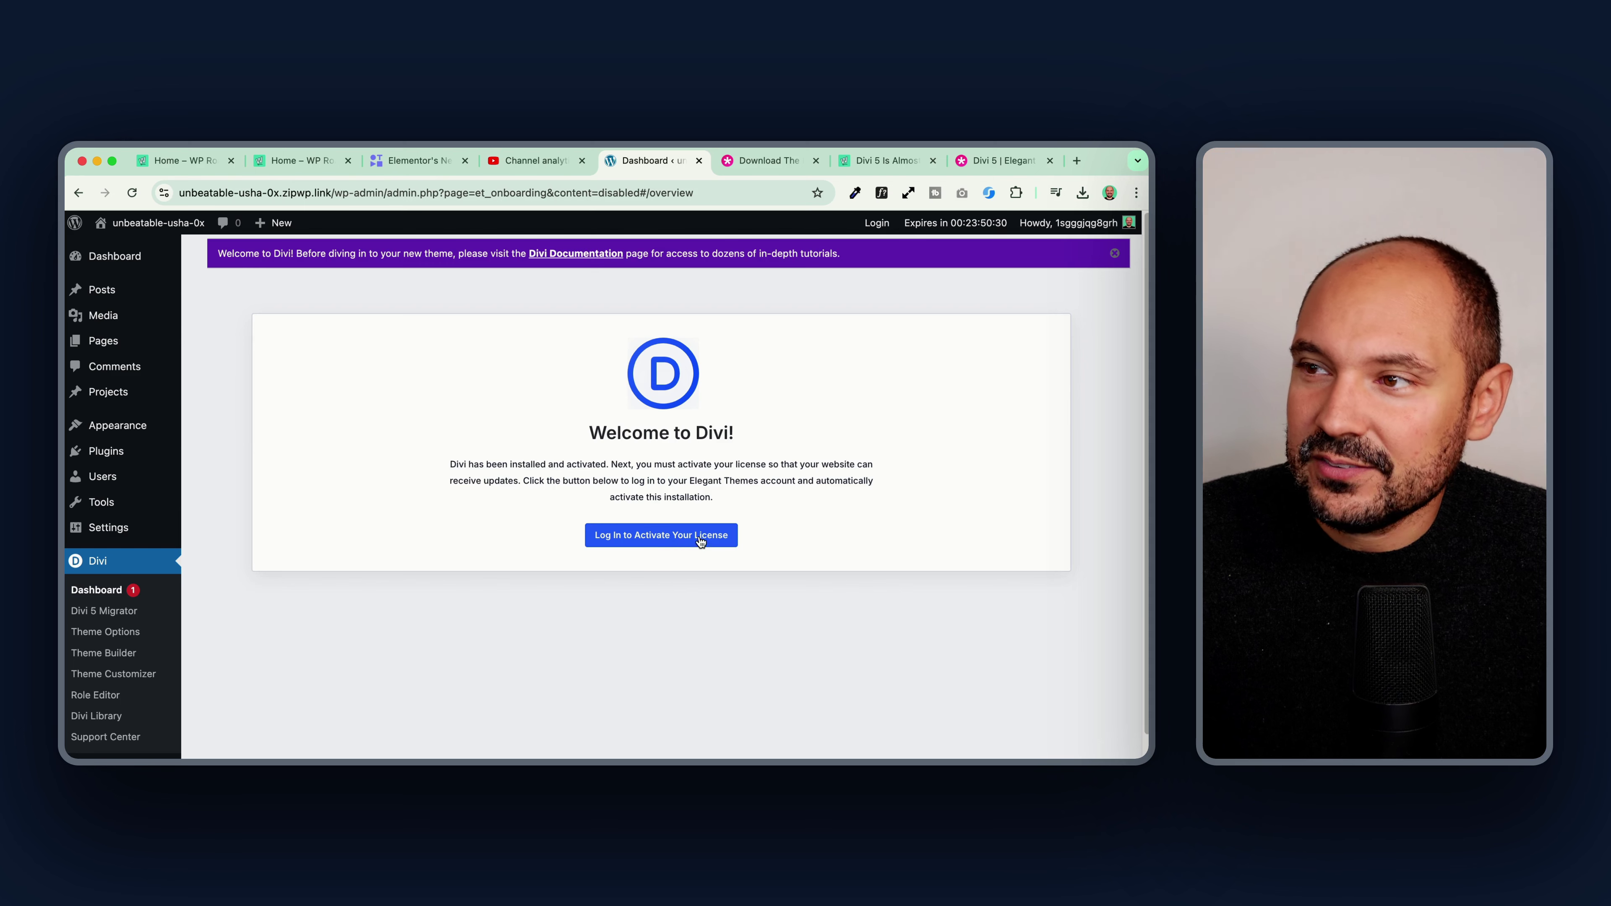
Step: Look at the support chat in the Elegant Themes members area and close it again
click(780, 165)
click(1018, 158)
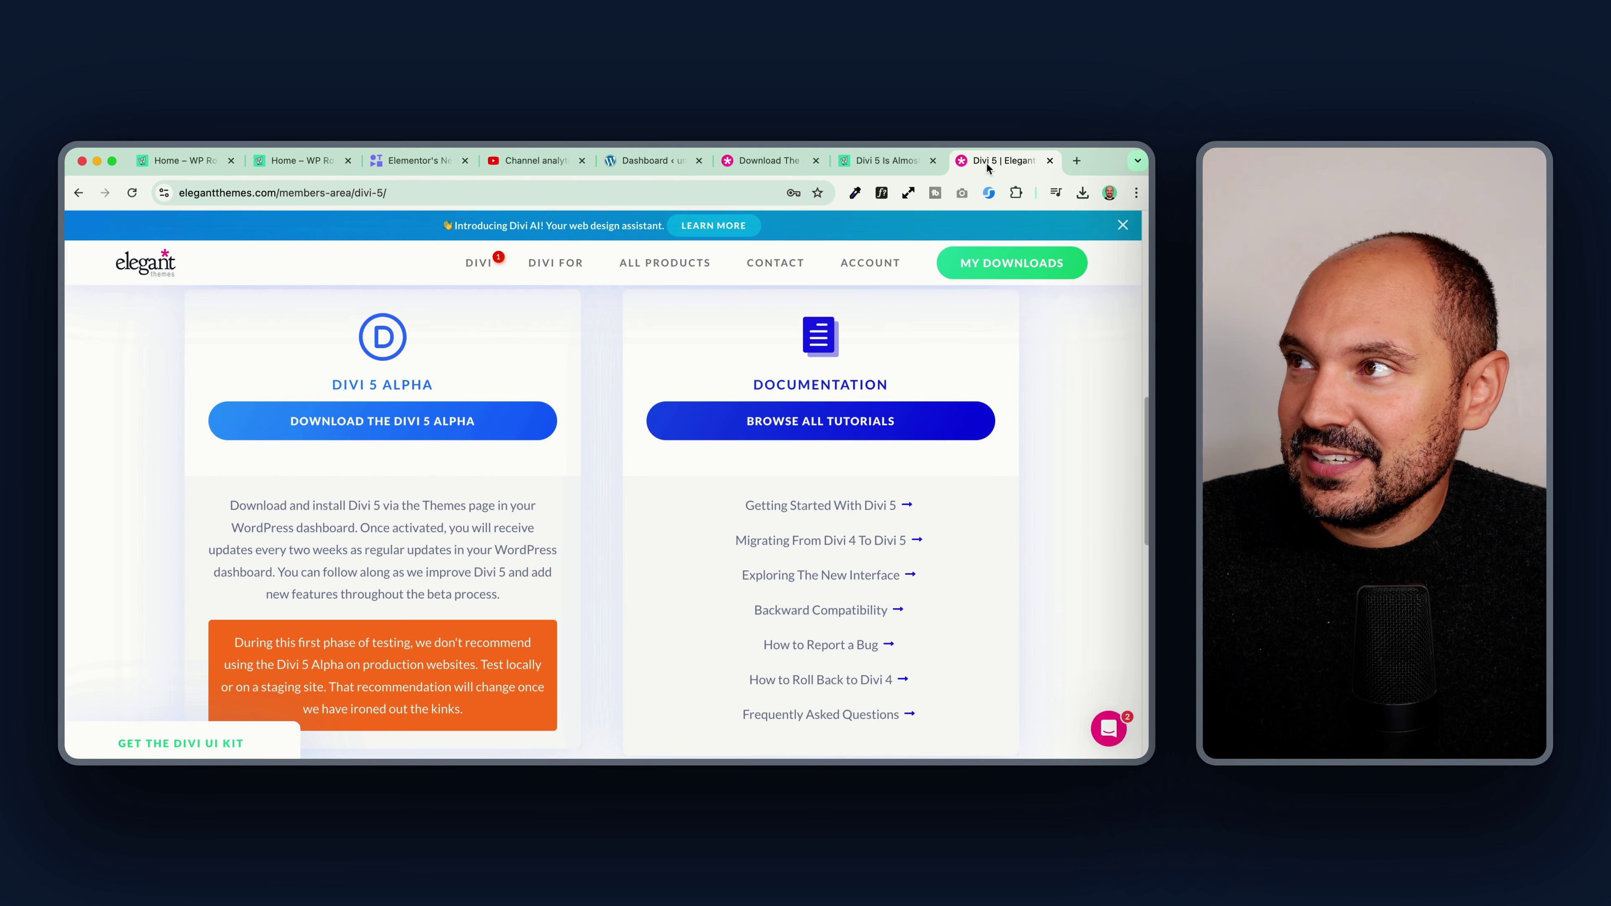
click(1095, 722)
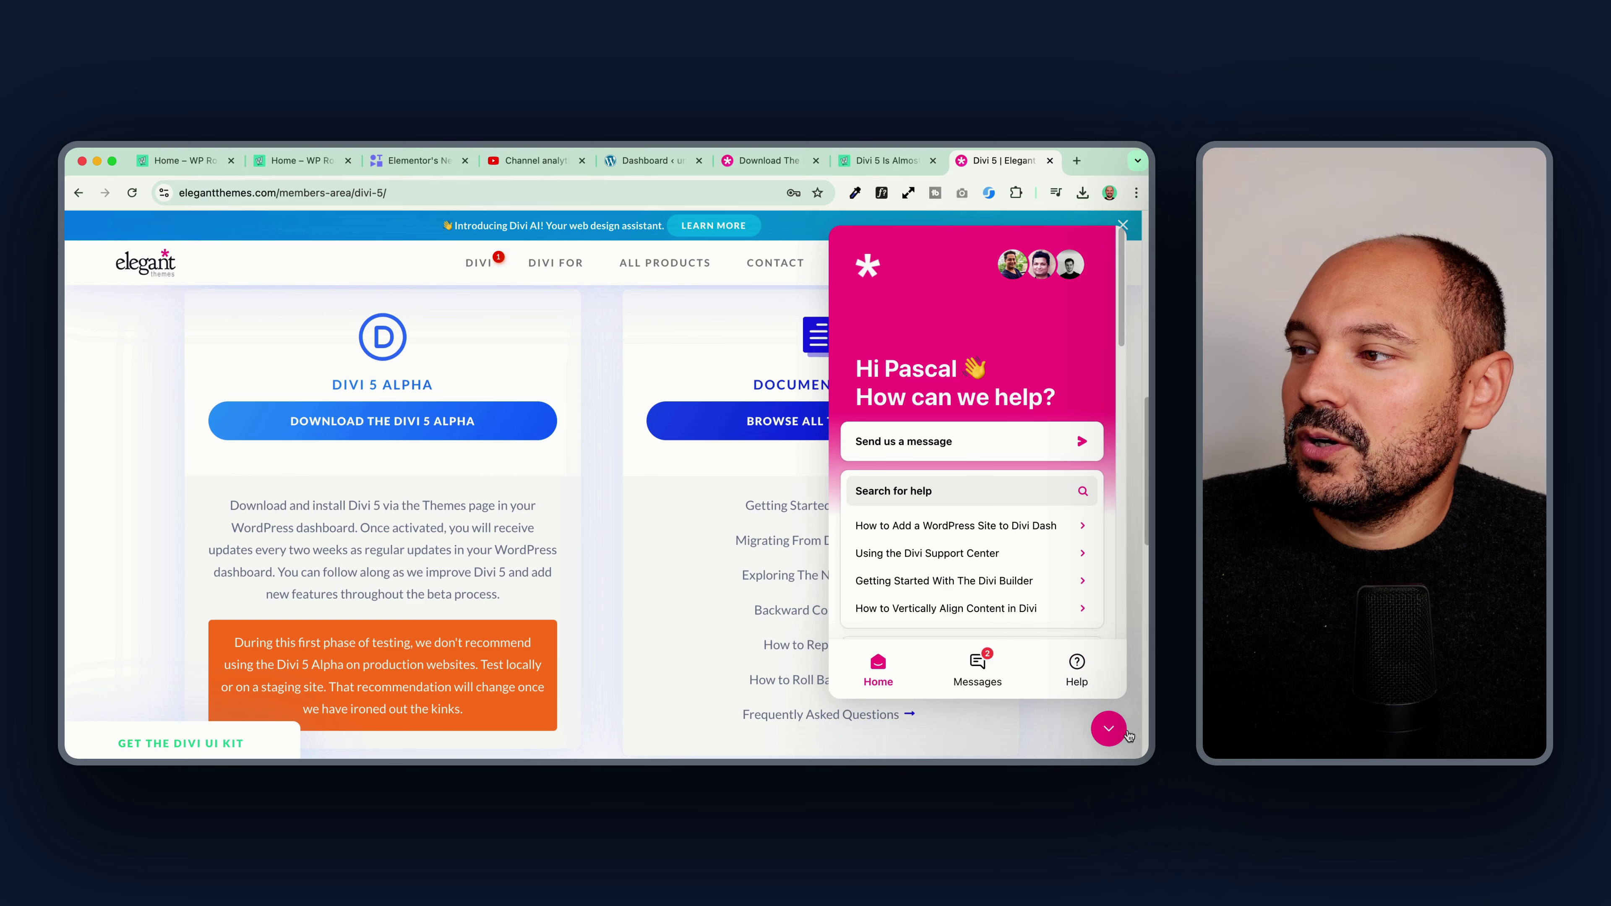
key(Escape)
Step: Activate the Divi license on the WordPress site by logging in with the prefilled Elegant Themes account credentials
click(748, 161)
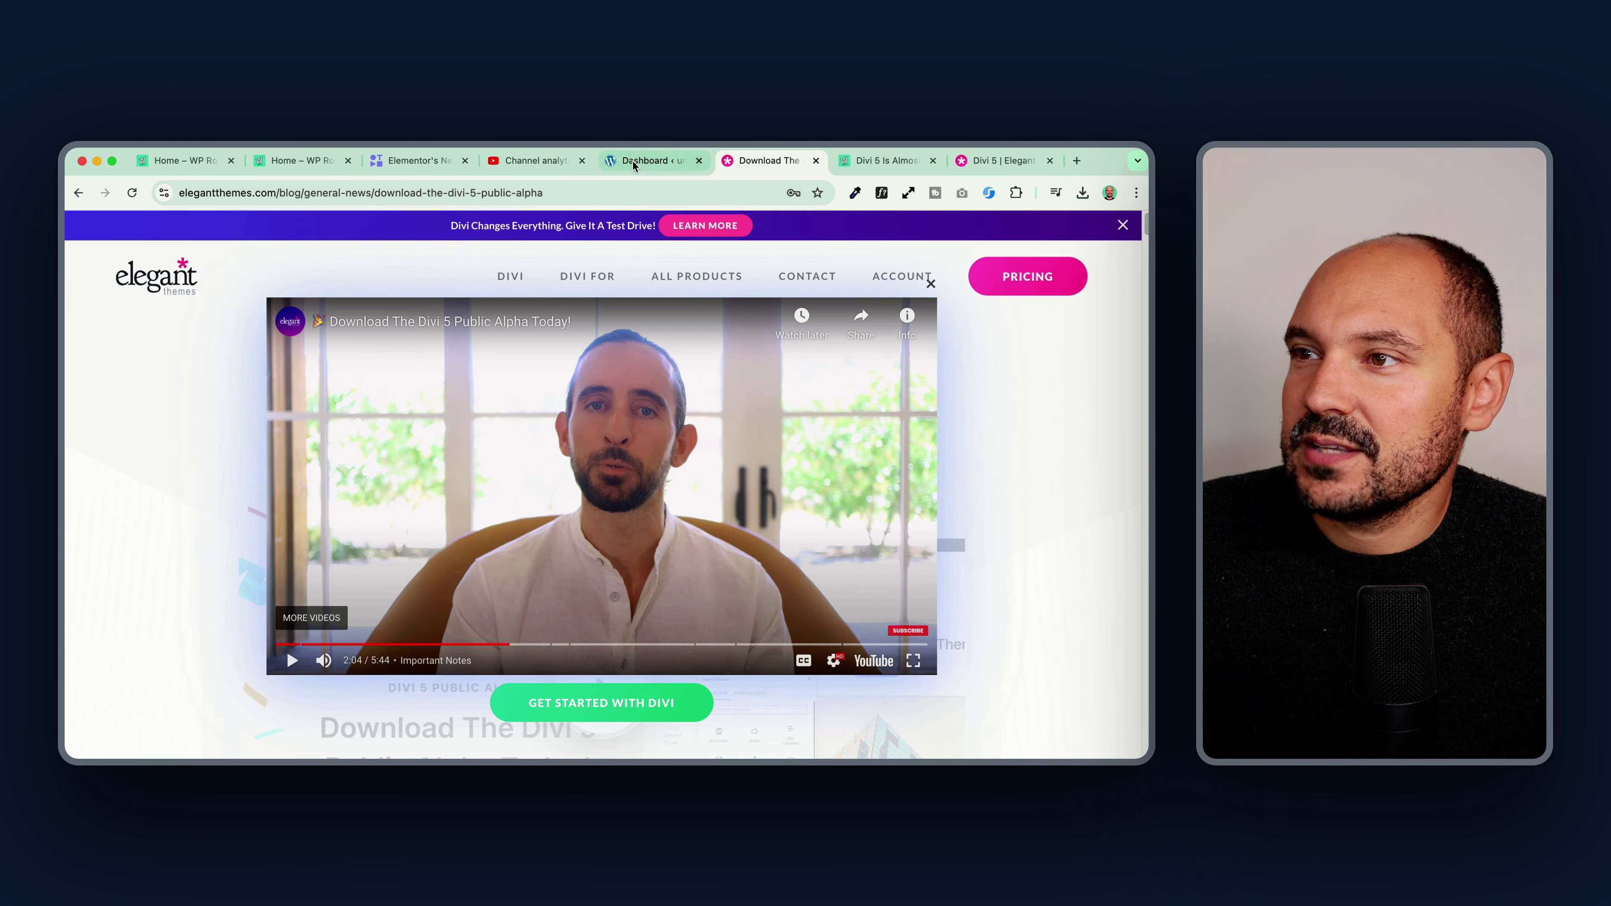
click(613, 162)
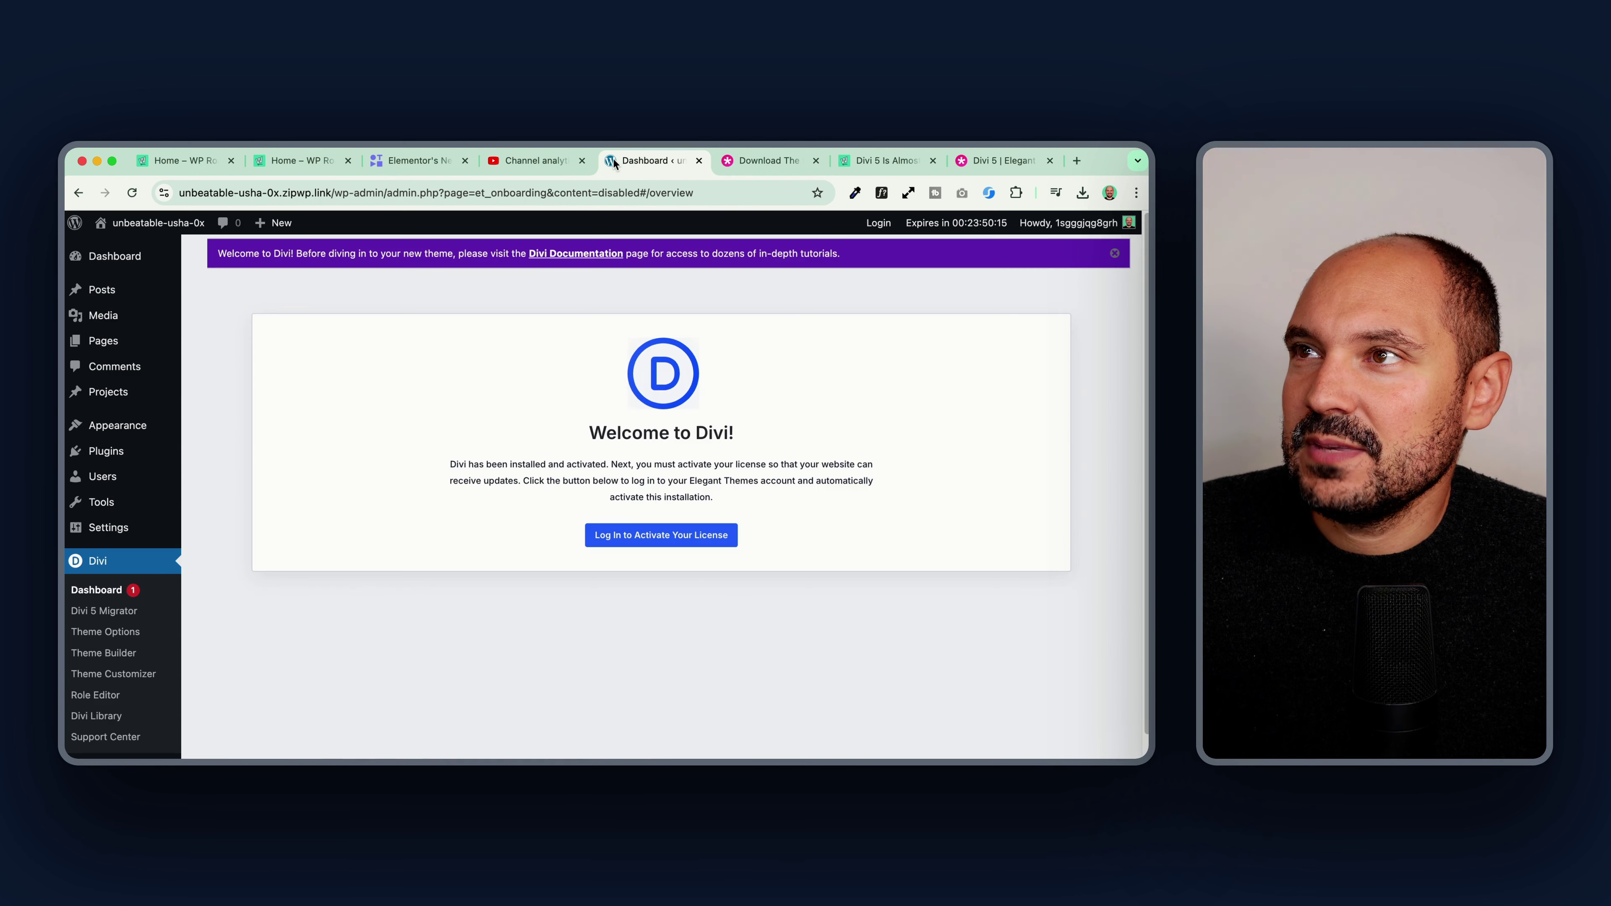
click(648, 539)
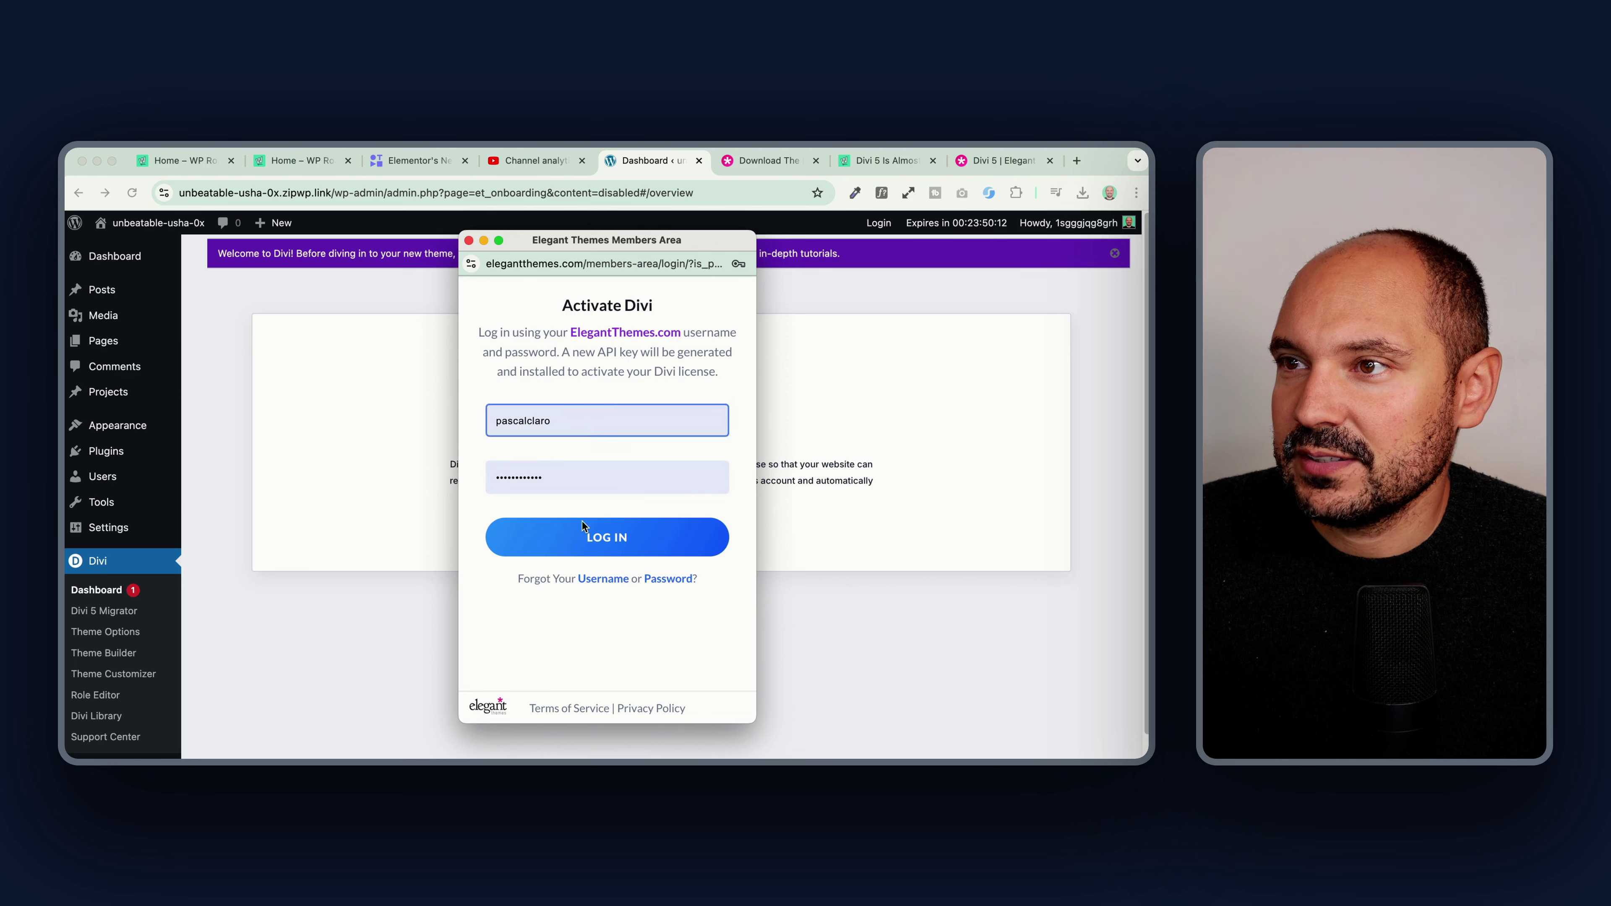
click(583, 525)
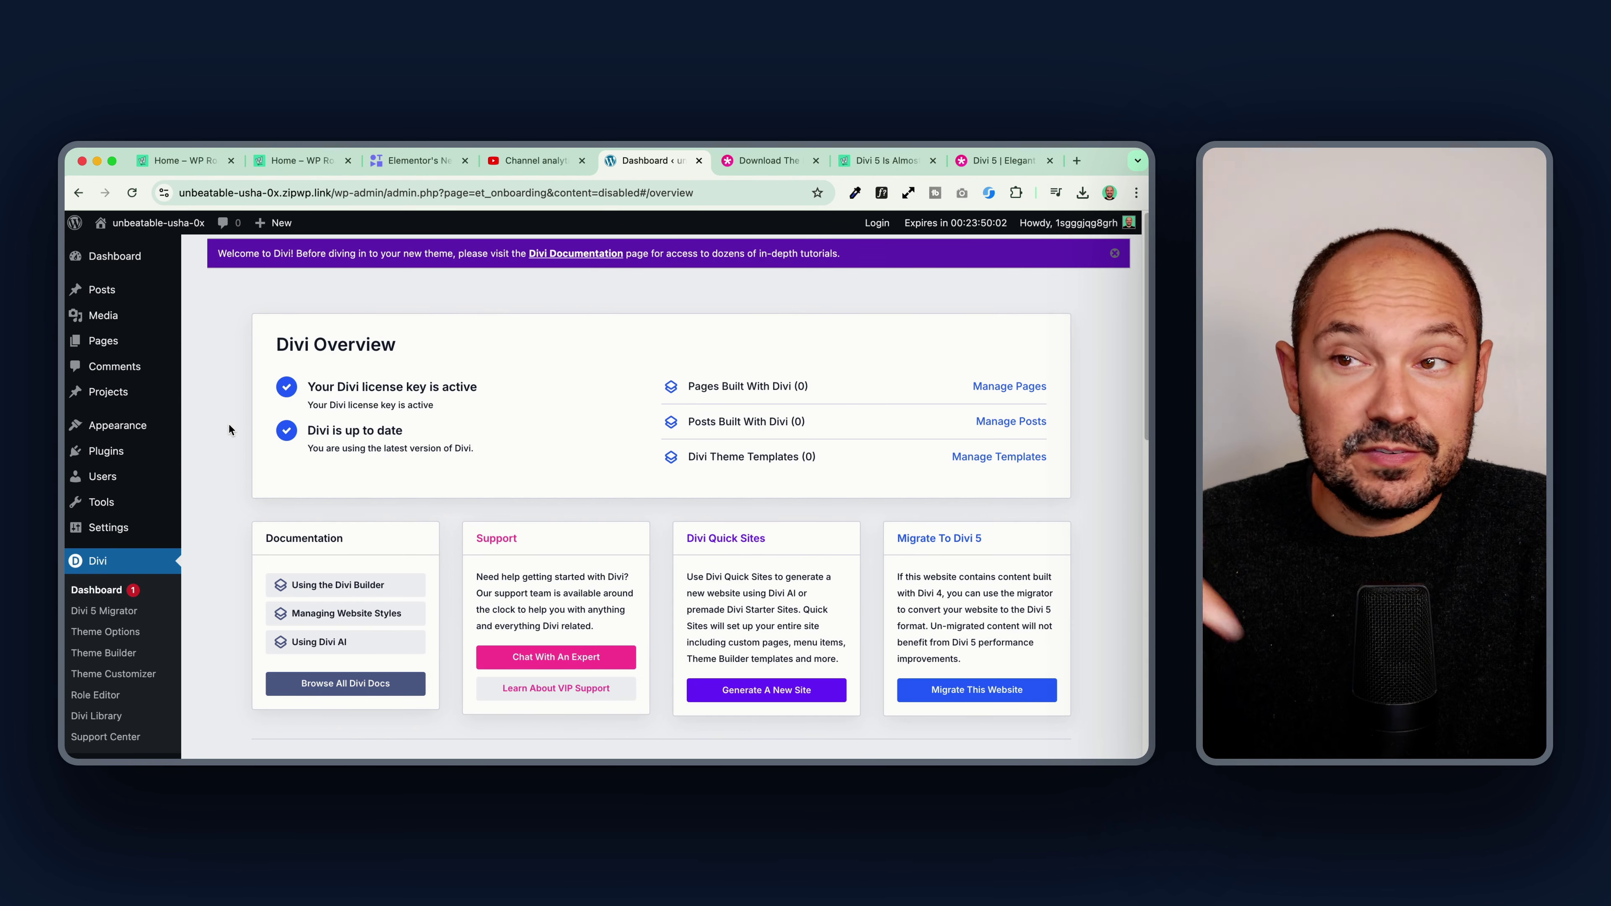
Step: View the Using The Migrator chapter of the Divi 5 Public Alpha announcement video
click(546, 161)
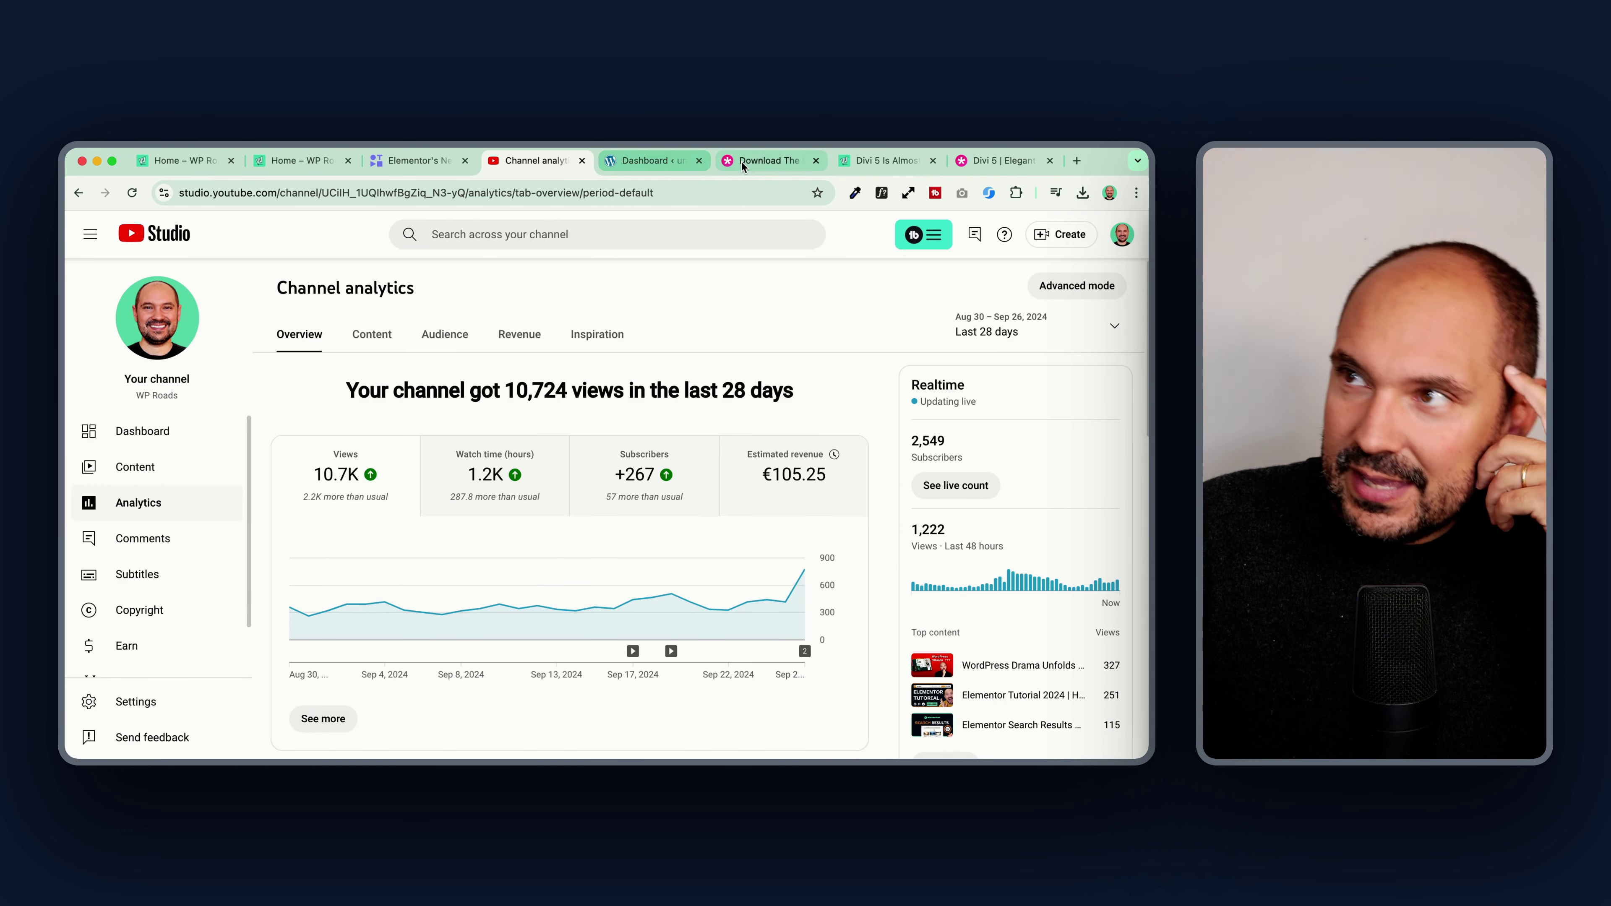
click(768, 161)
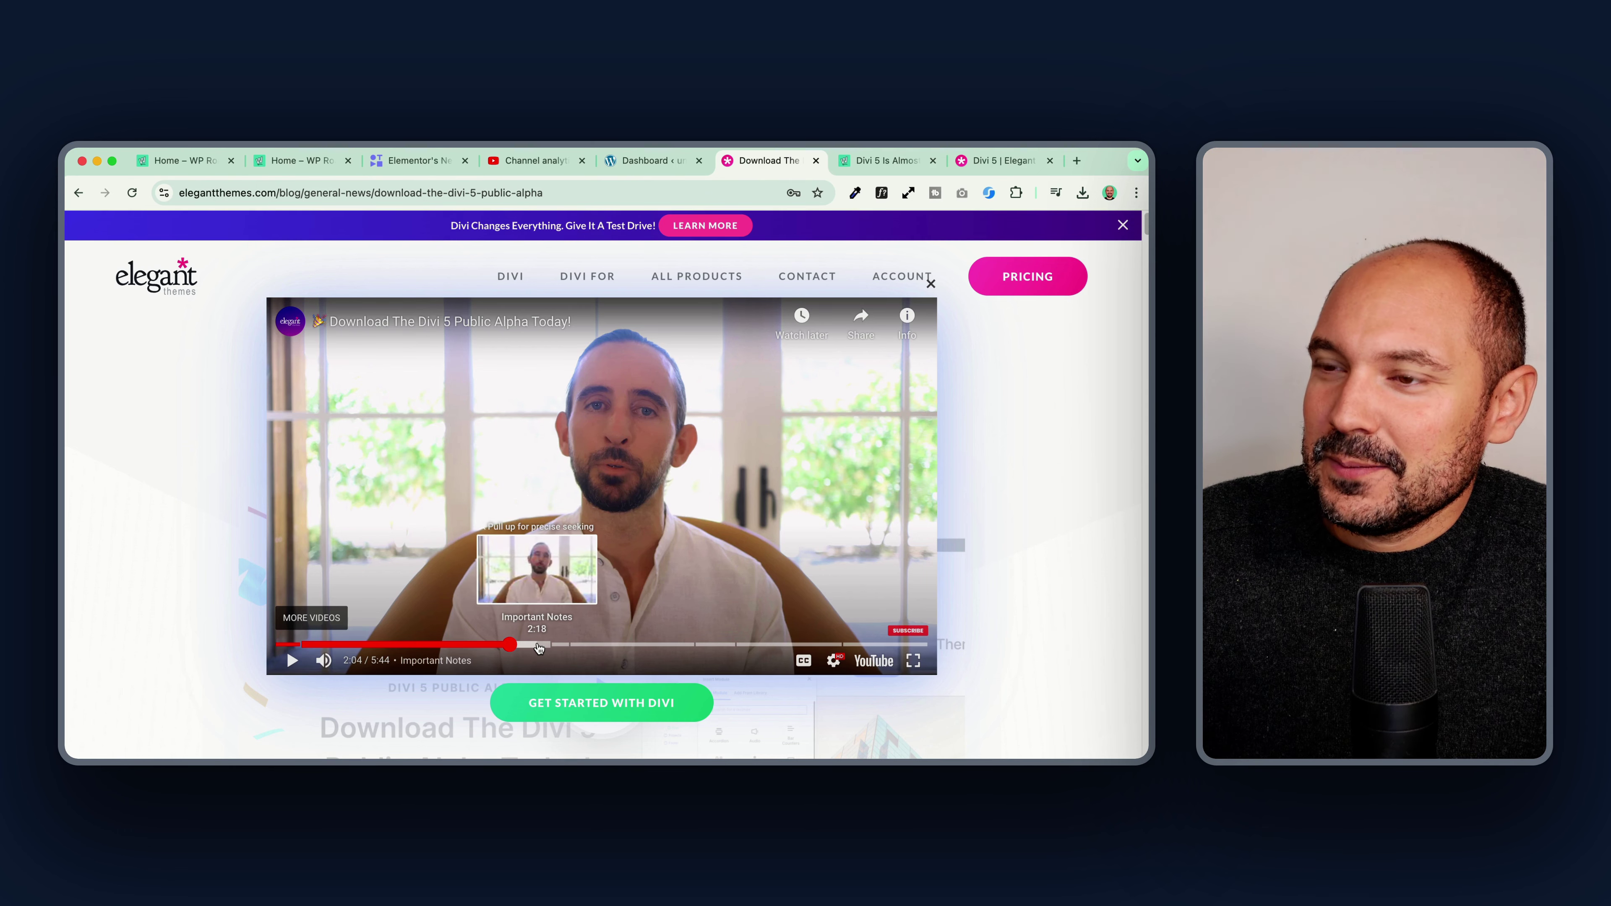
click(576, 645)
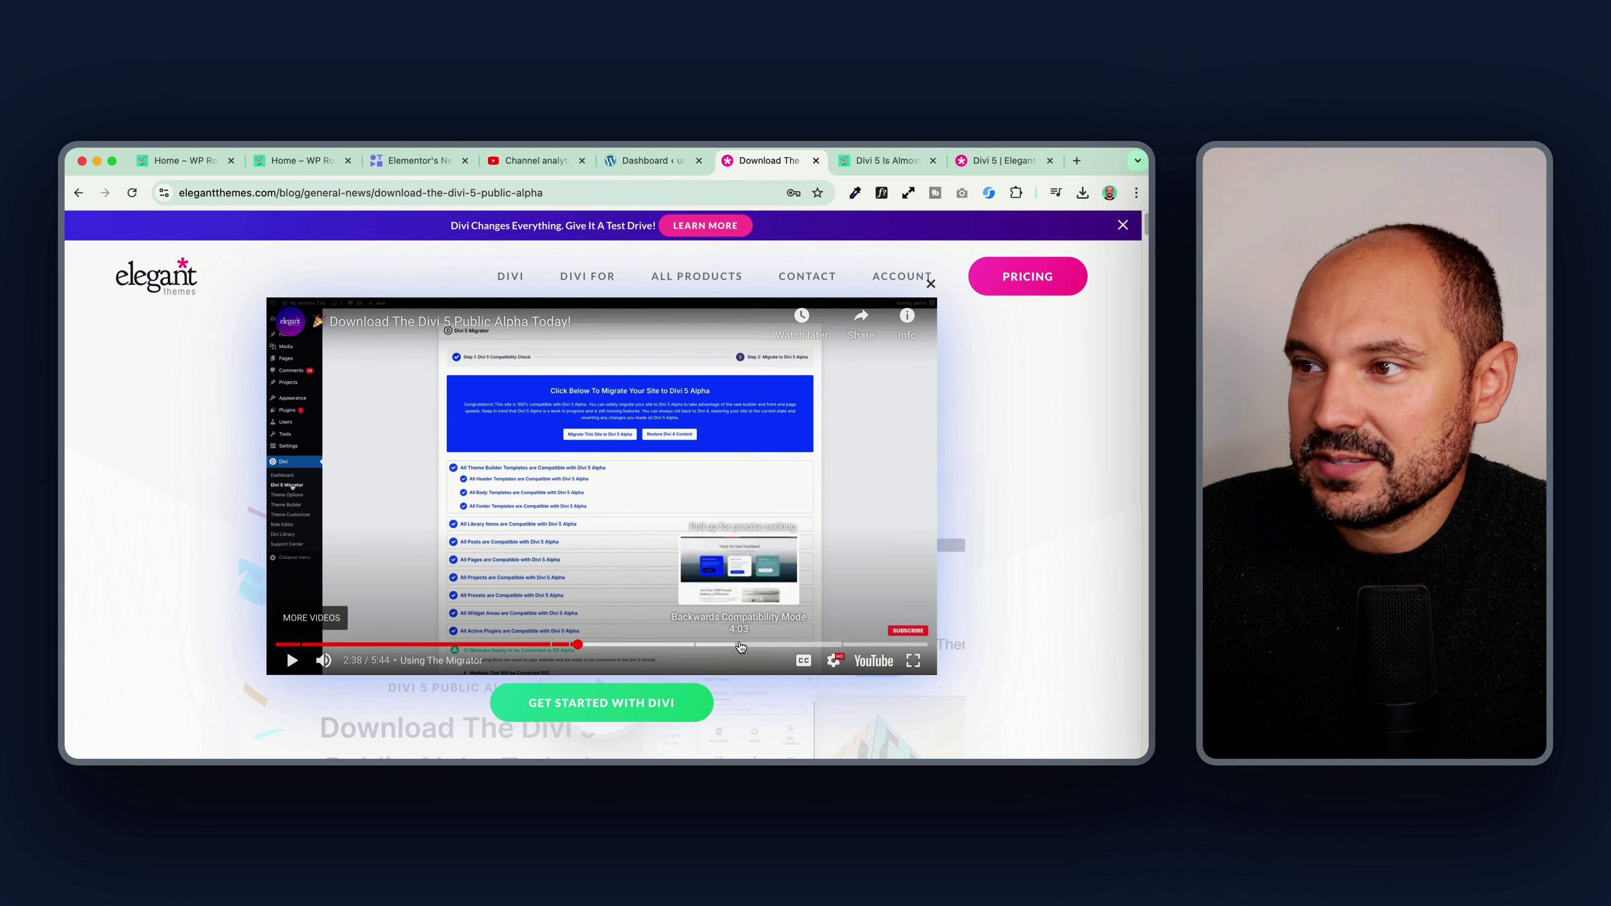
Step: Run the Divi 5 Migrator compatibility check on the WordPress site and examine its full report
click(654, 161)
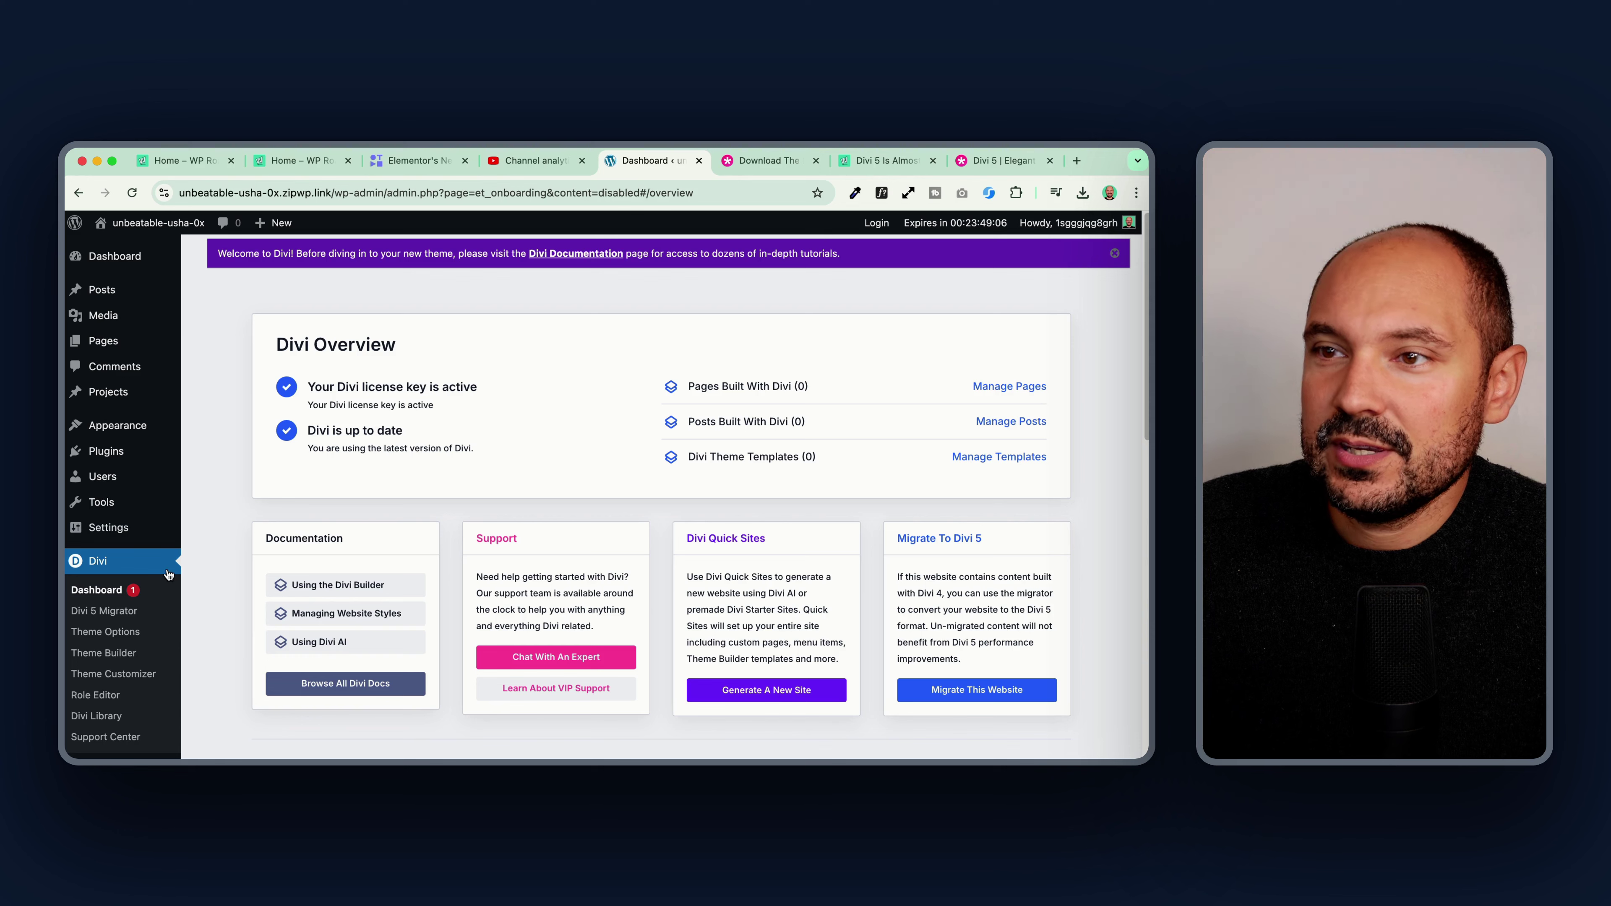
click(129, 614)
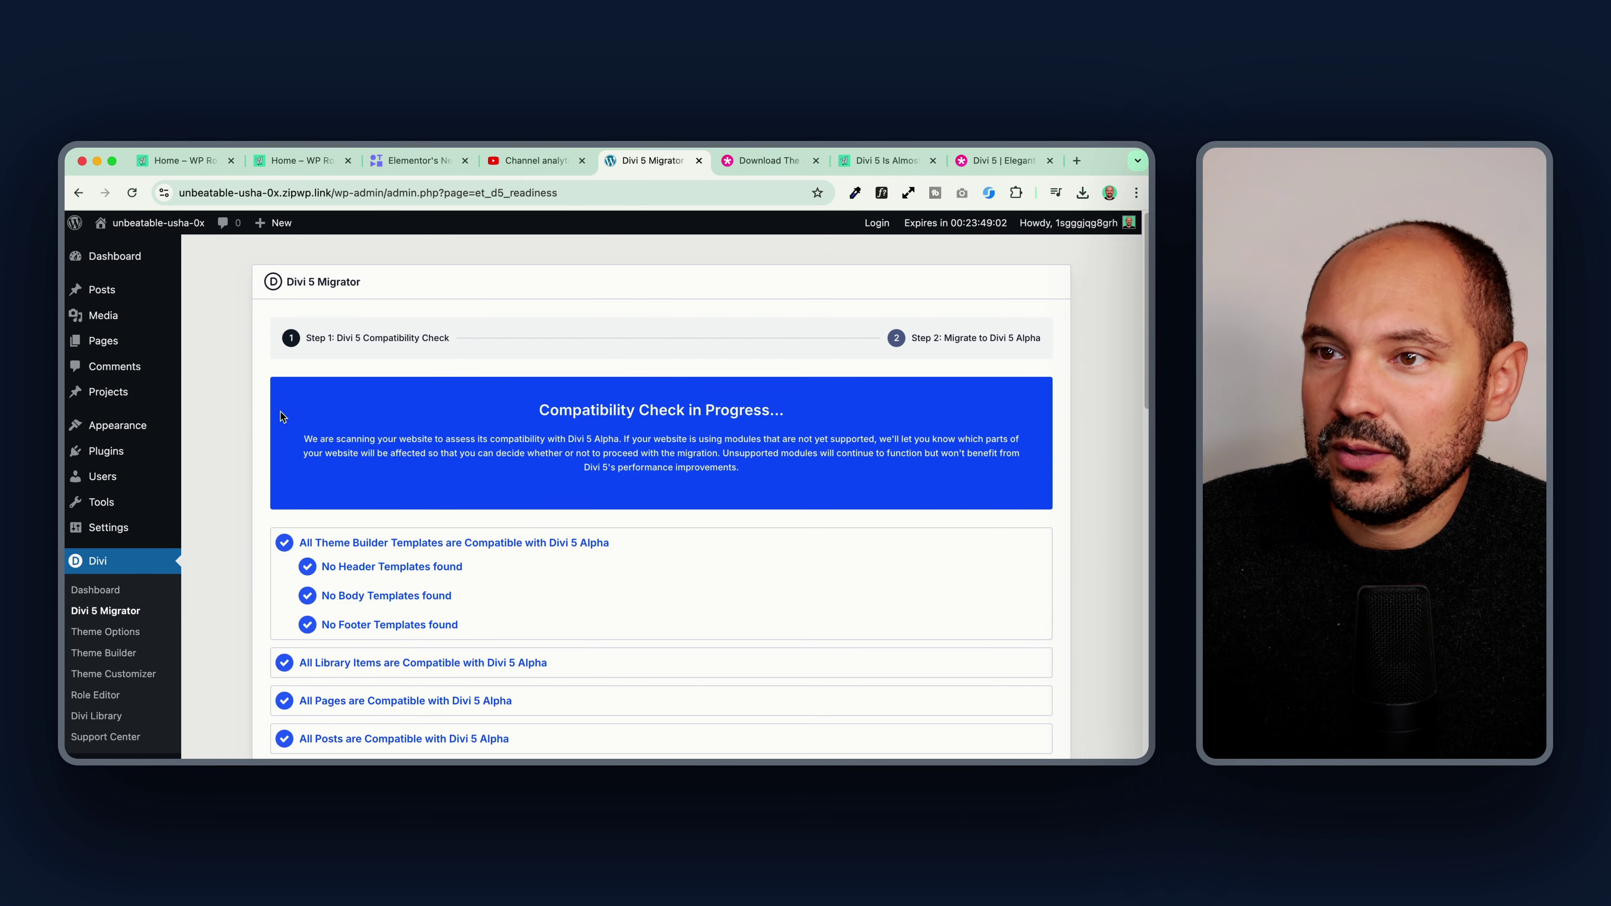
scroll(247, 398, down, 5)
scroll(247, 402, up, 5)
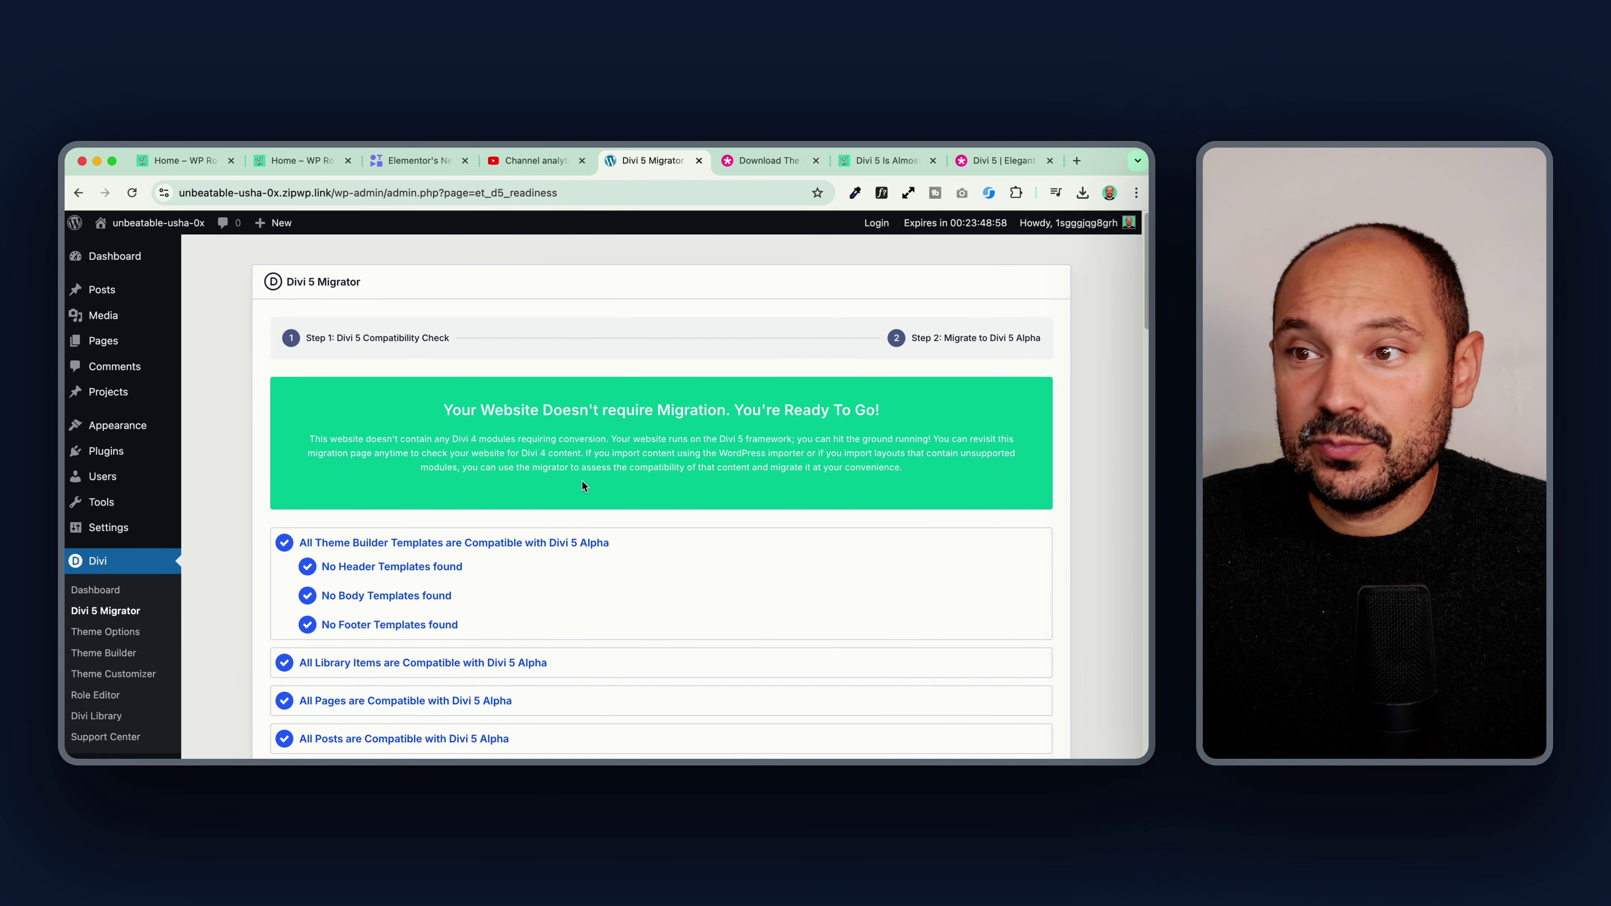
scroll(550, 477, down, 4)
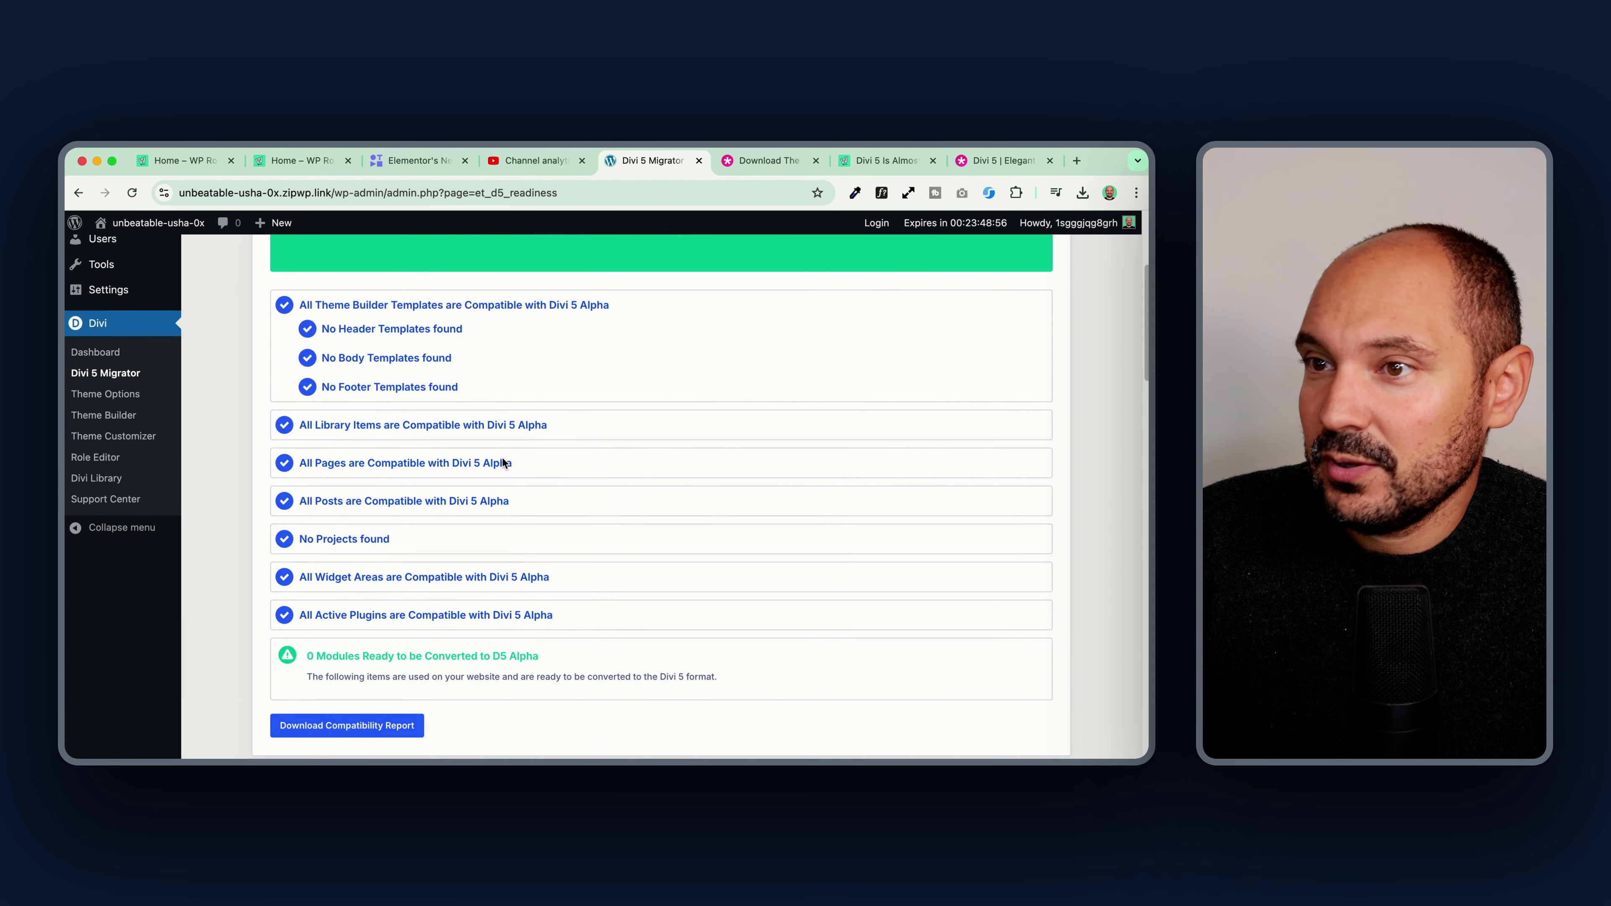
scroll(502, 458, up, 4)
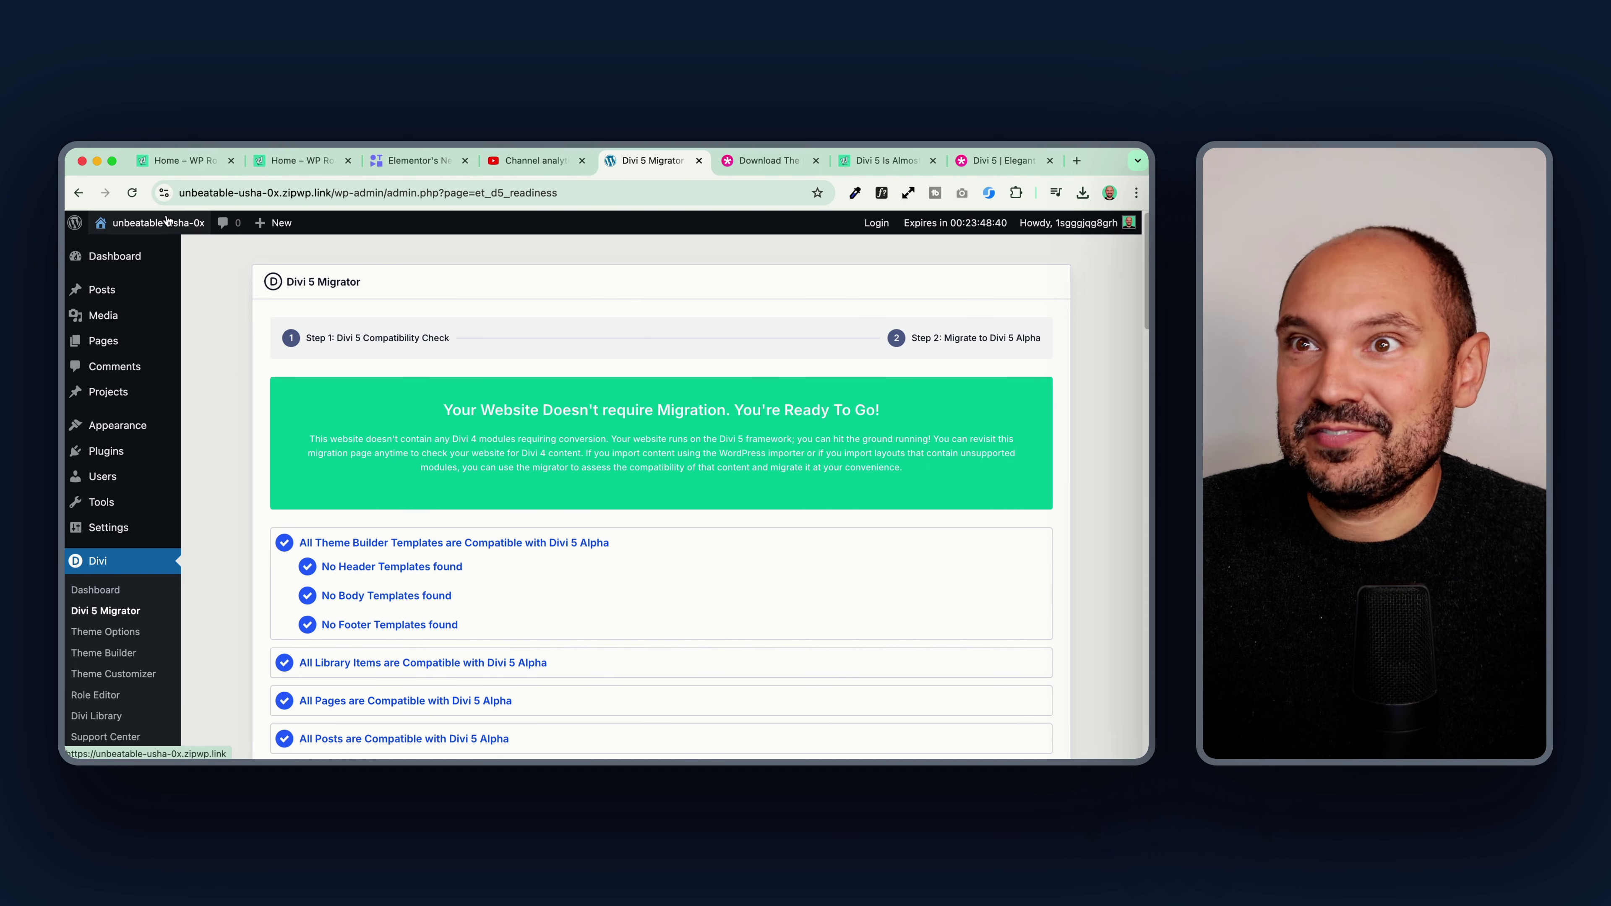
Step: Visit the WordPress test site's front end to view the home page with the Divi theme
mouse_move(167, 220)
click(162, 248)
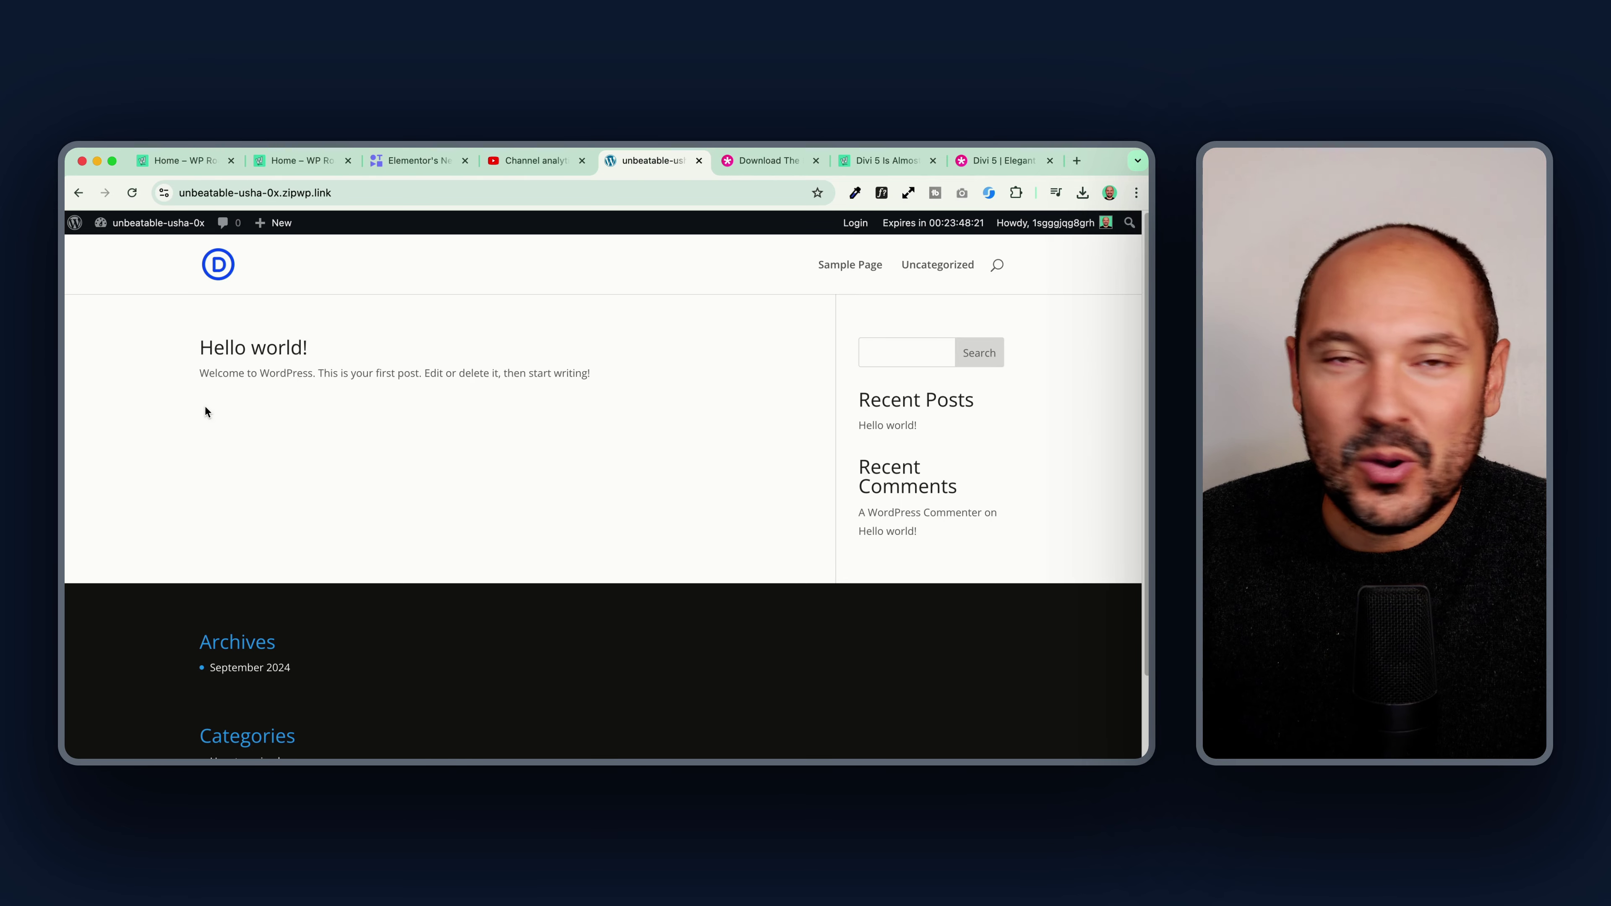
Step: Create a new WordPress page from the admin dashboard and dismiss the block editor's welcome guide
click(155, 231)
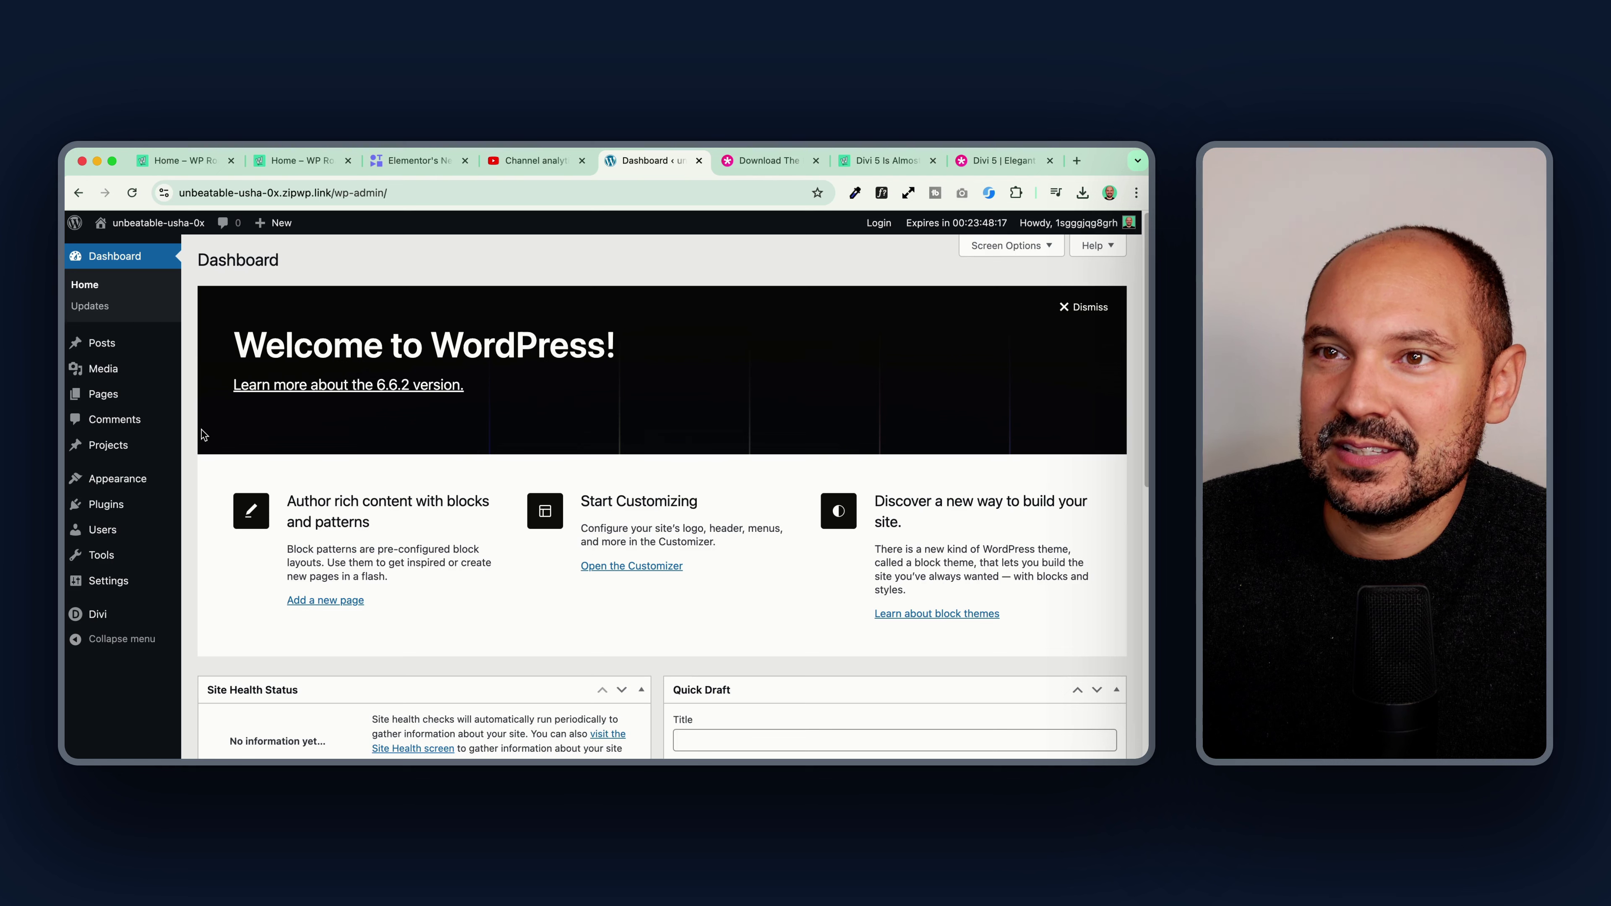
mouse_move(273, 223)
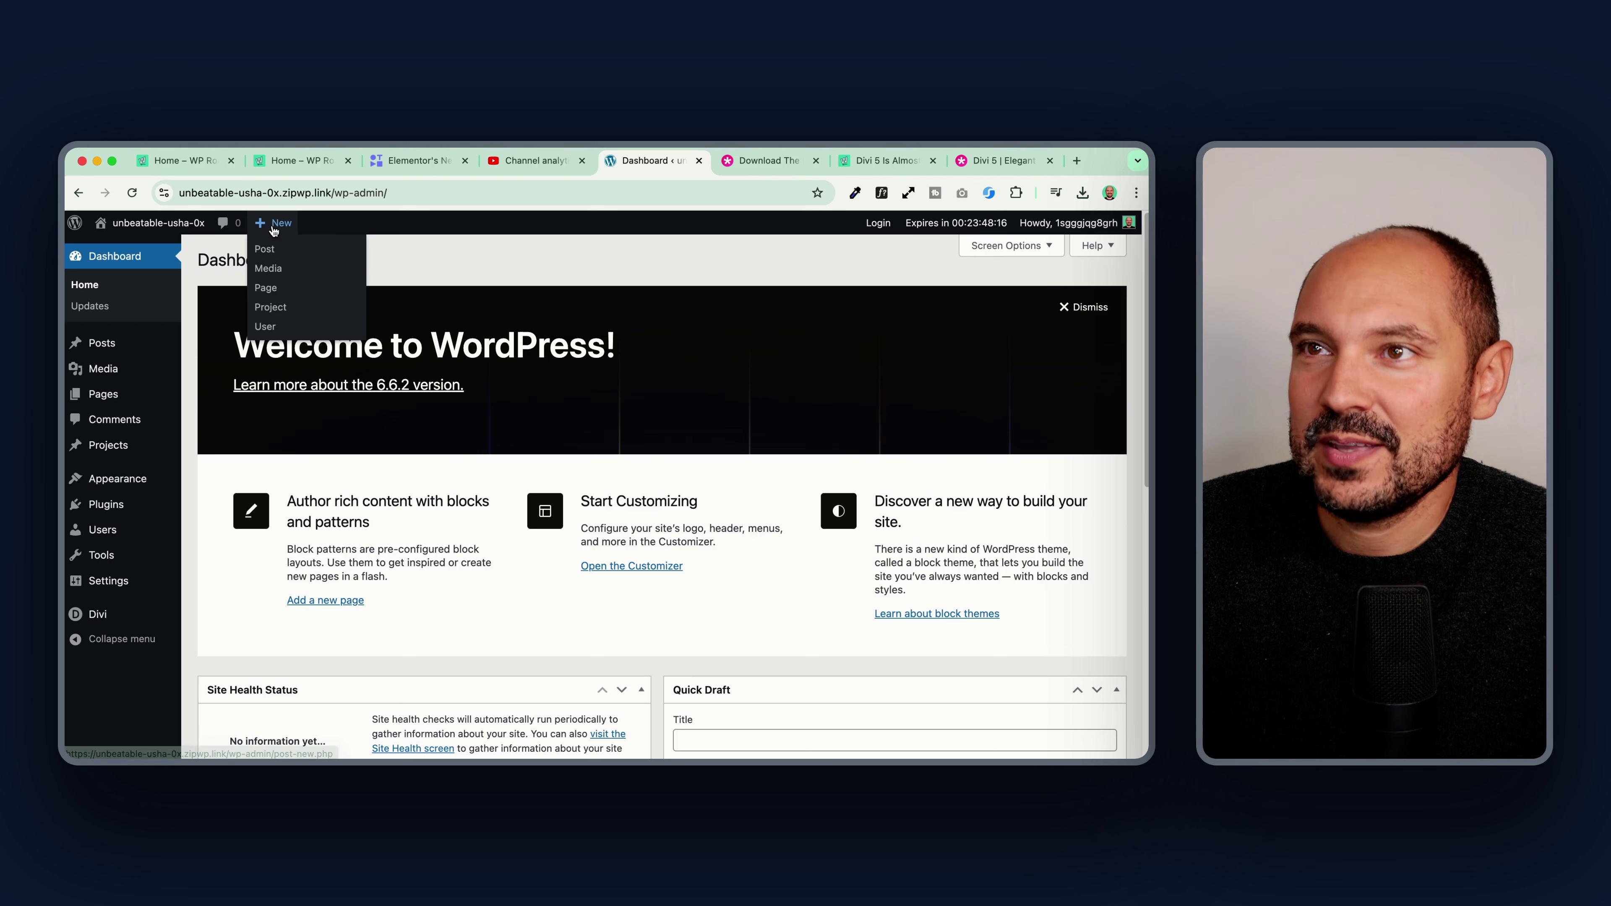
click(278, 294)
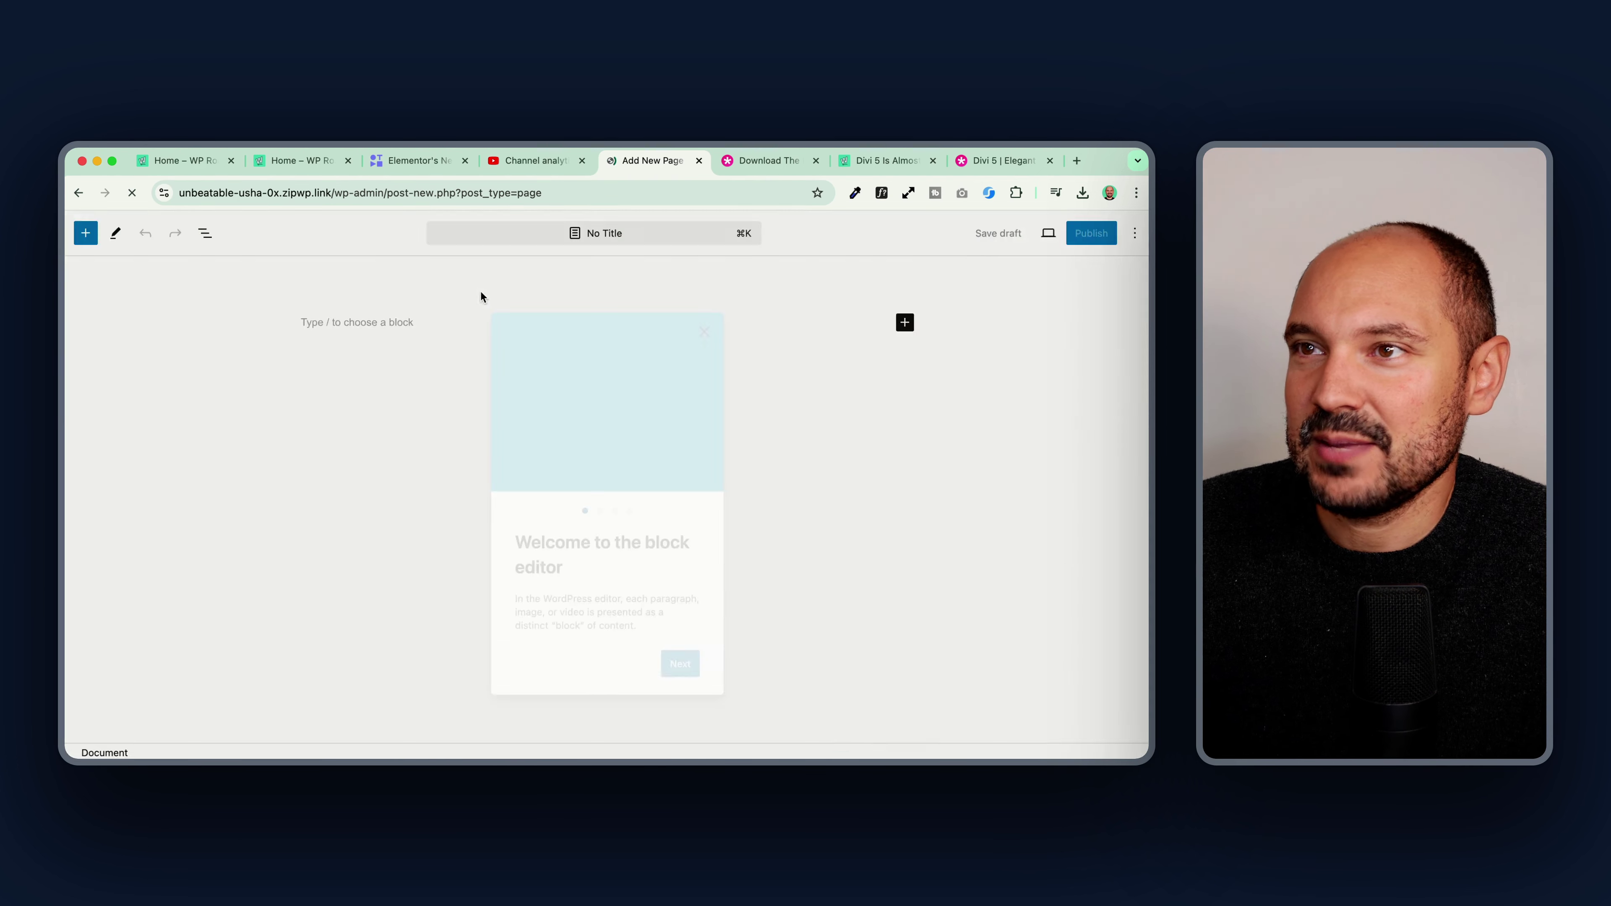
click(704, 317)
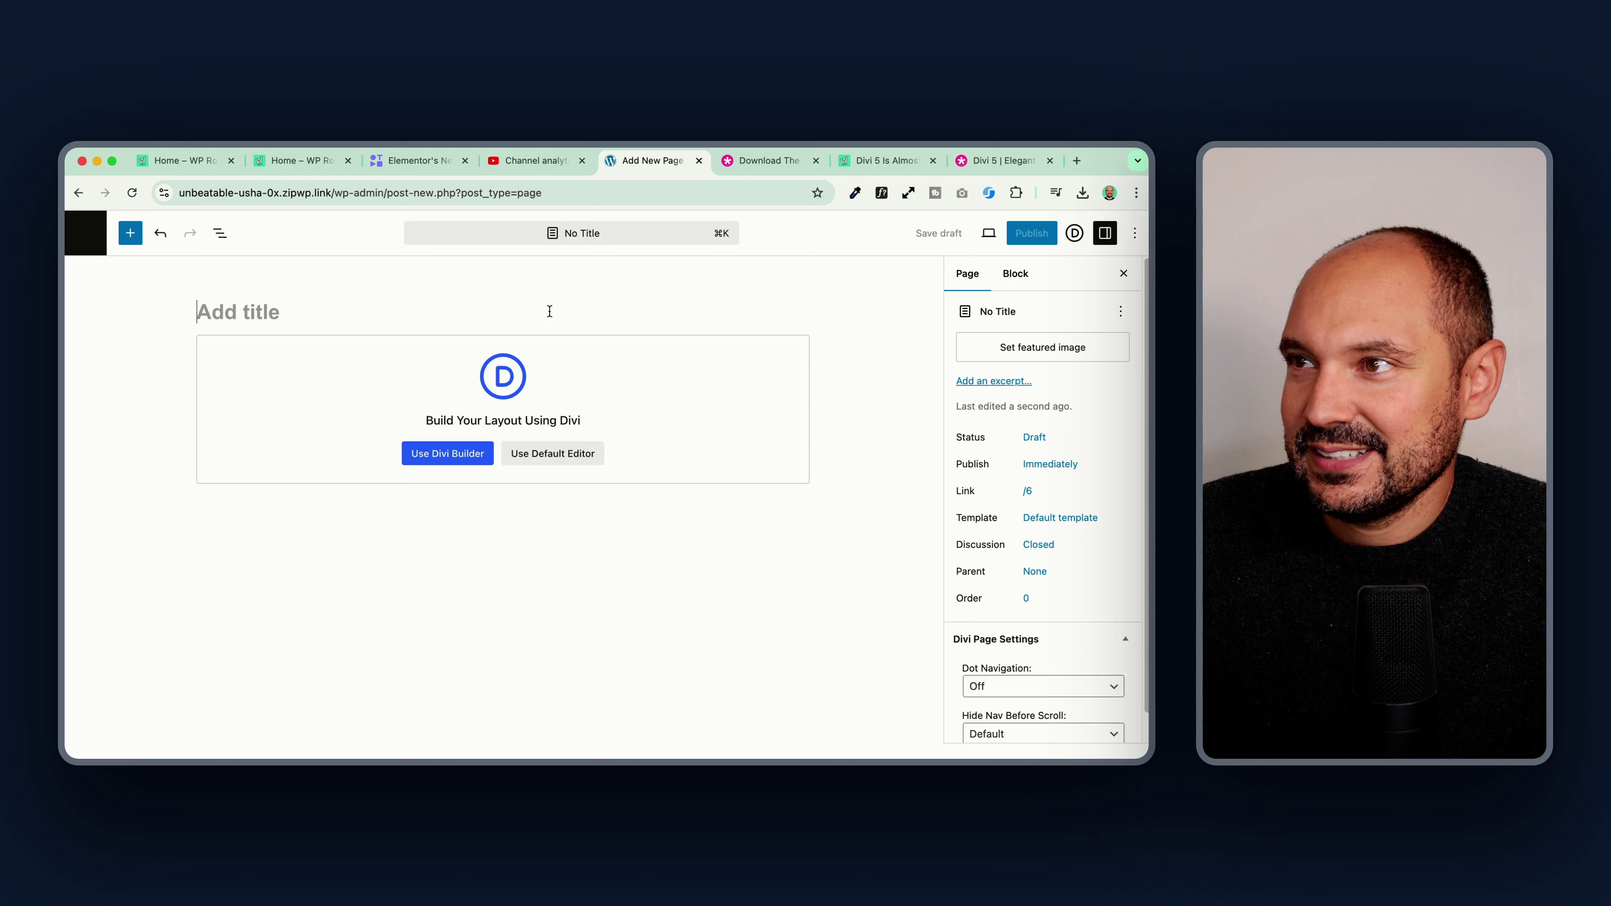
Step: Title the new page "Divi 5 test" and open it in the Divi Builder
click(281, 304)
text(Di)
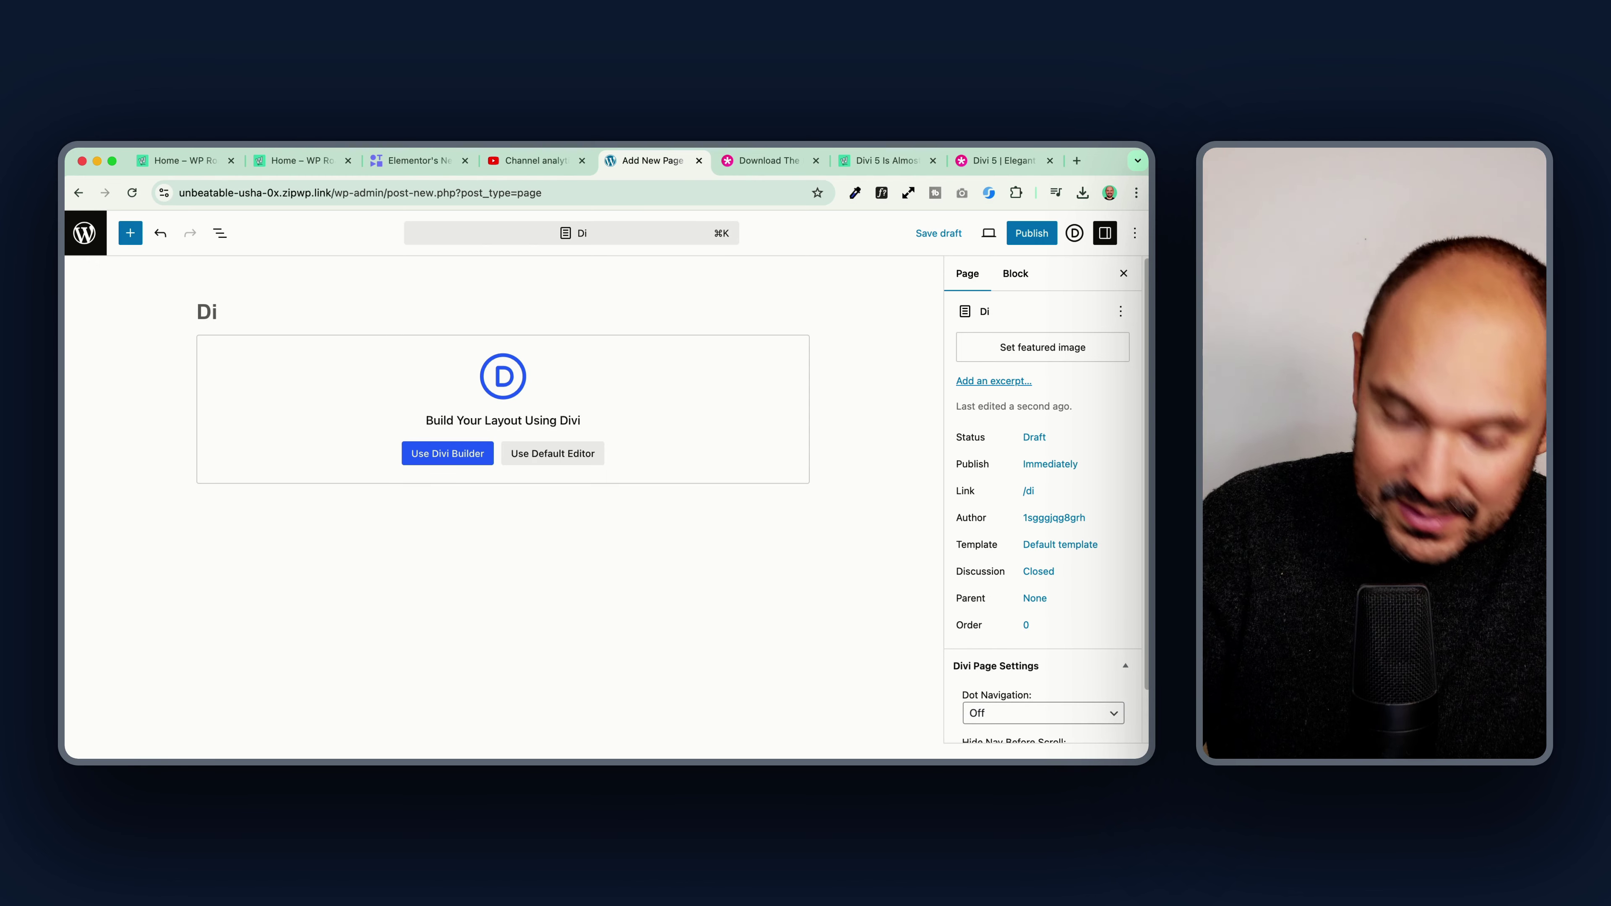
text(vi test)
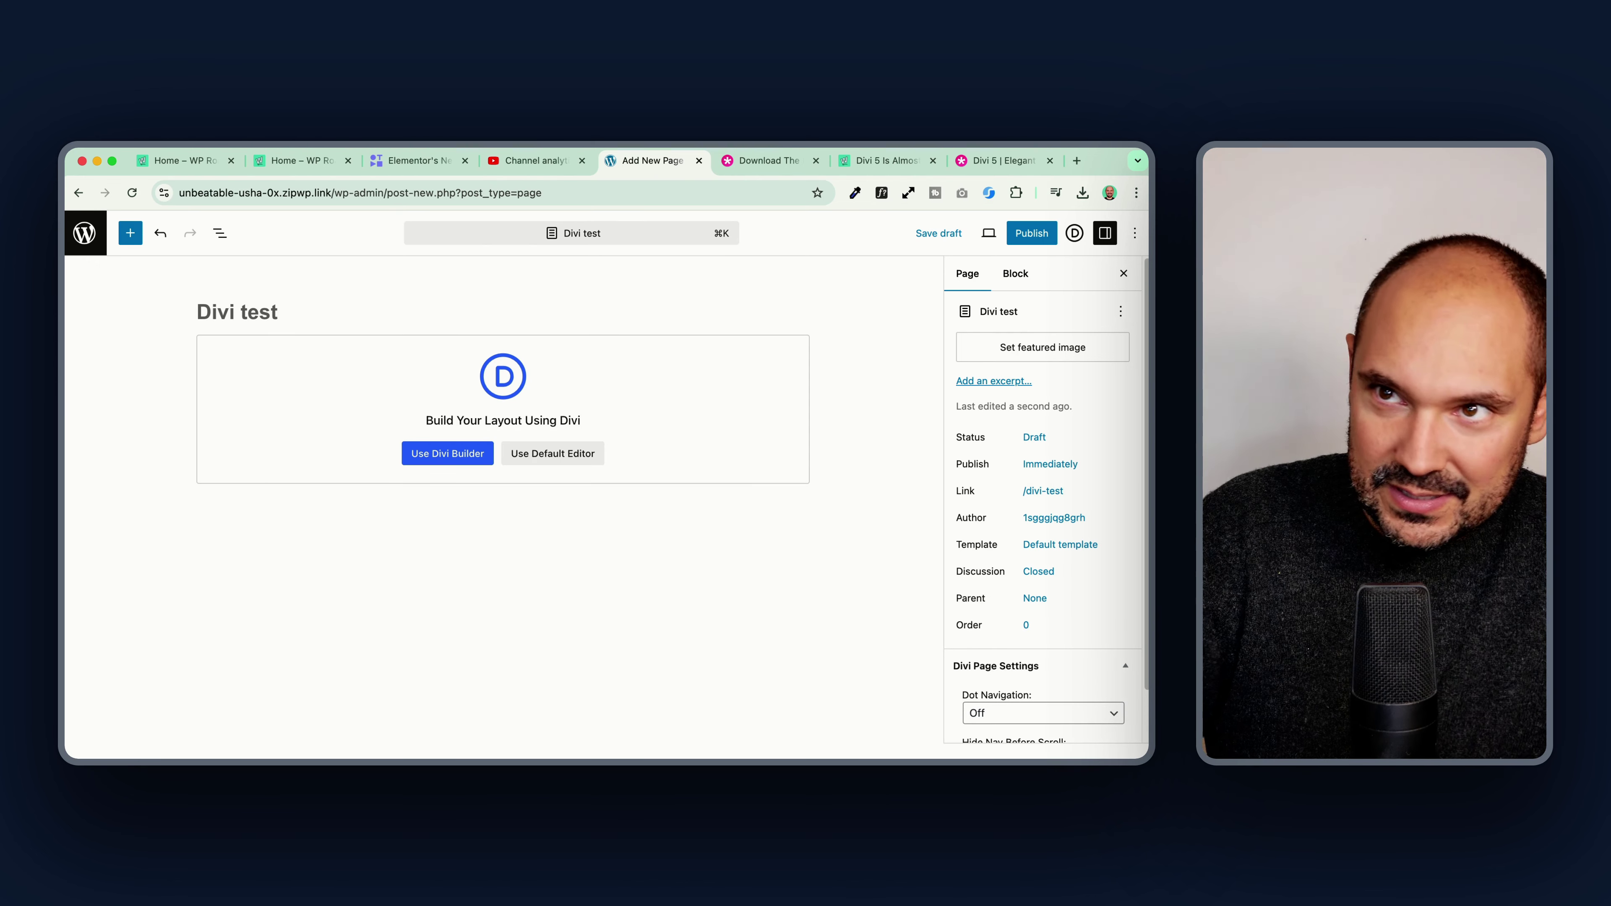
click(197, 312)
text(5)
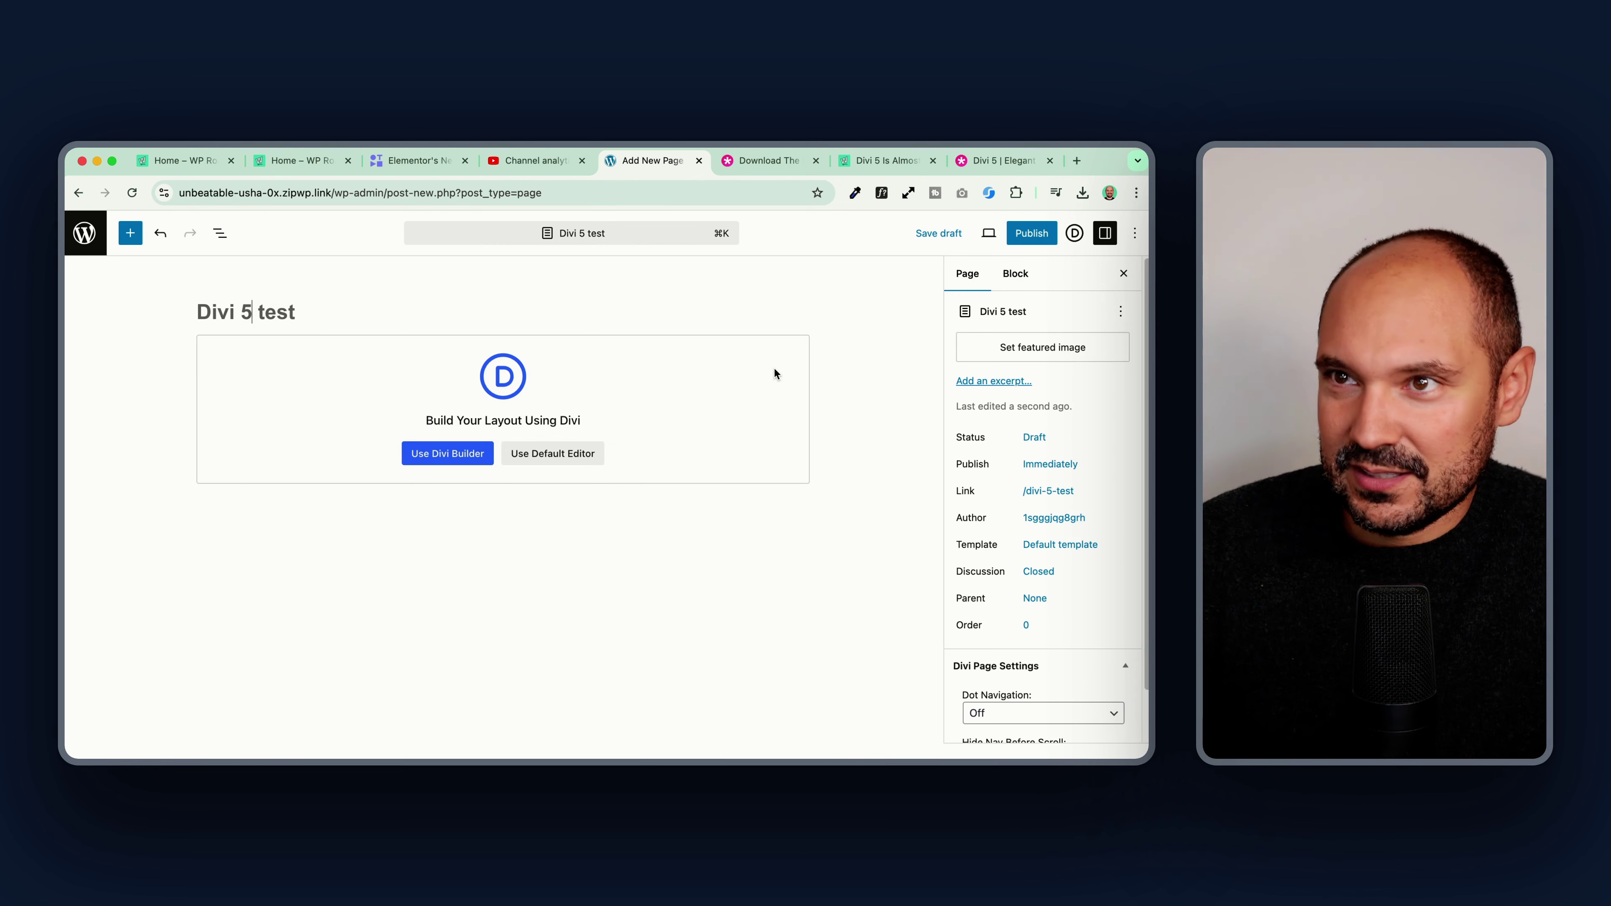
click(455, 458)
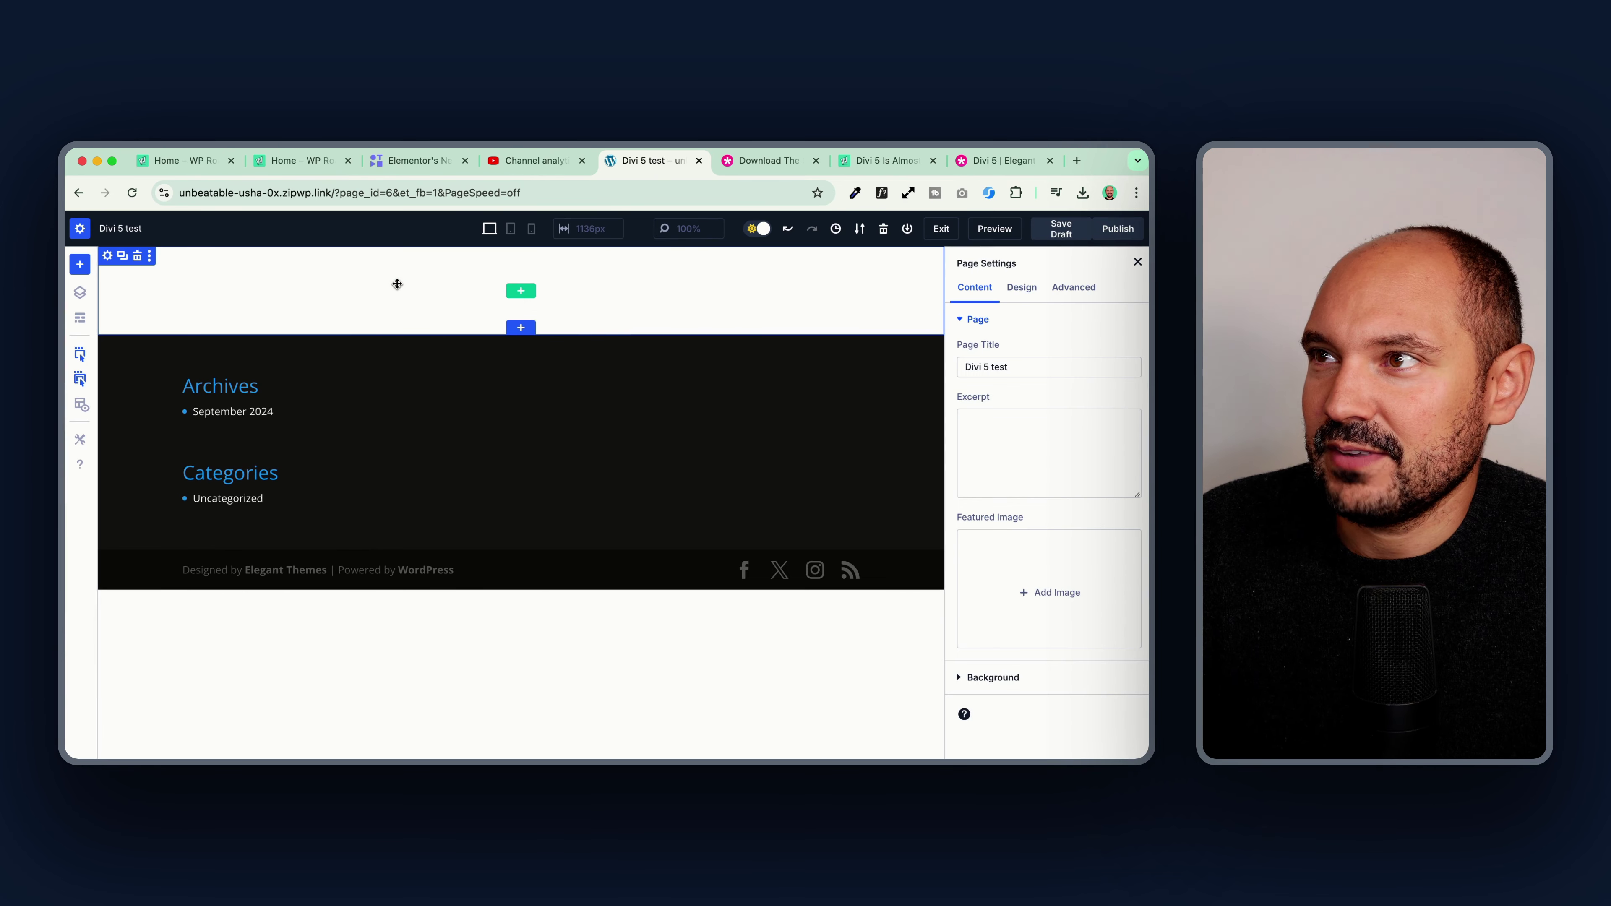
Step: Try the builder's dark mode twice and return the interface to light mode
click(757, 232)
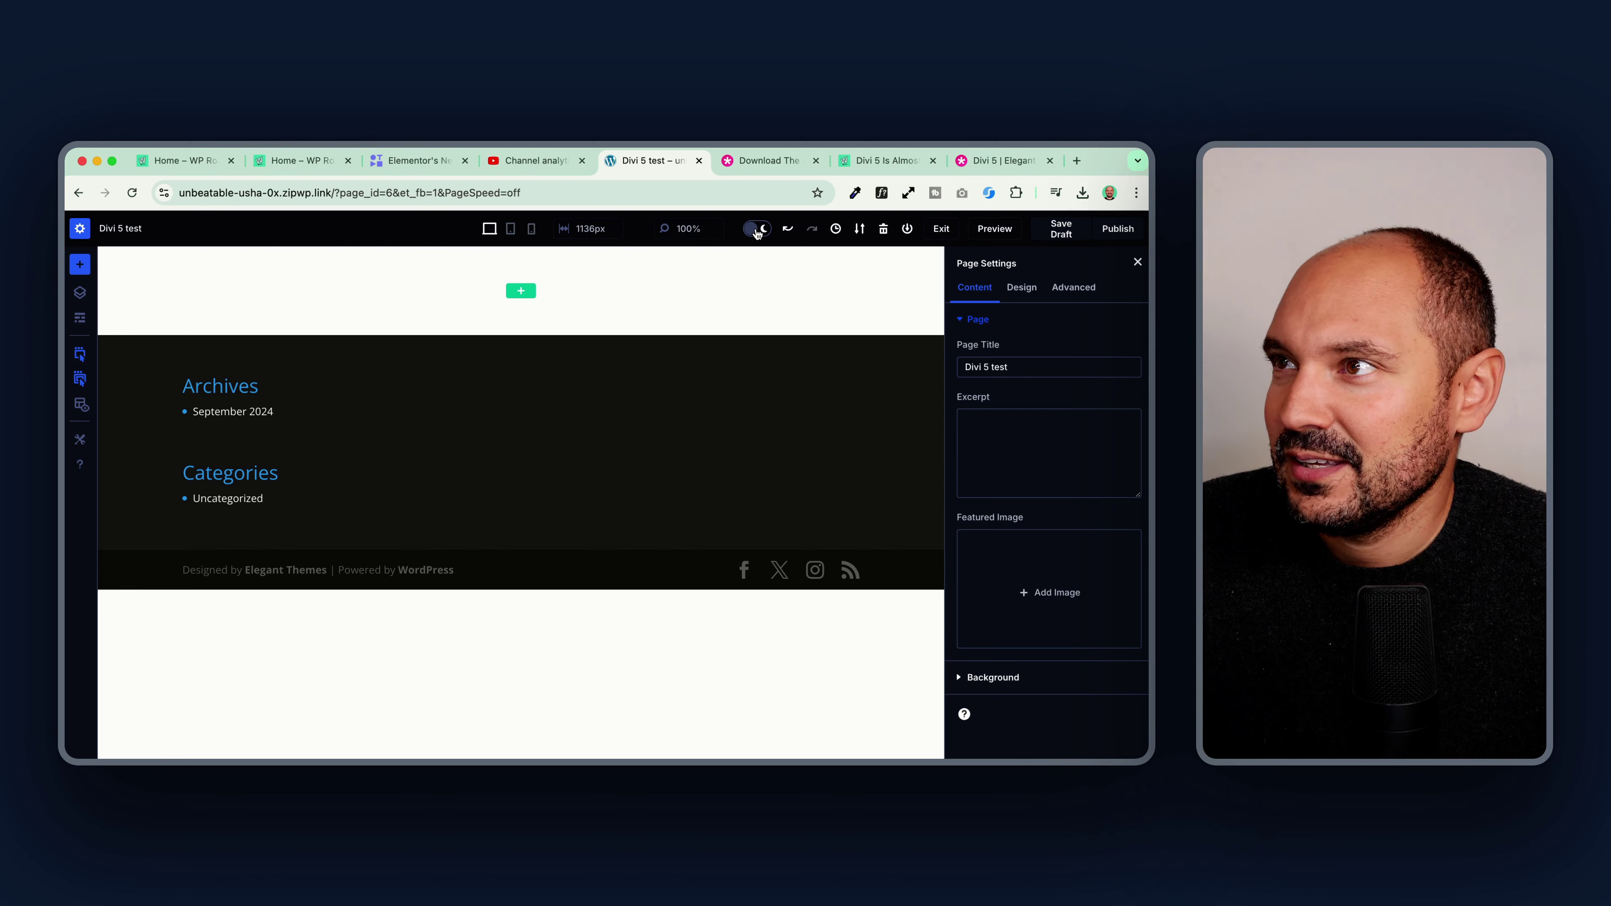
click(756, 231)
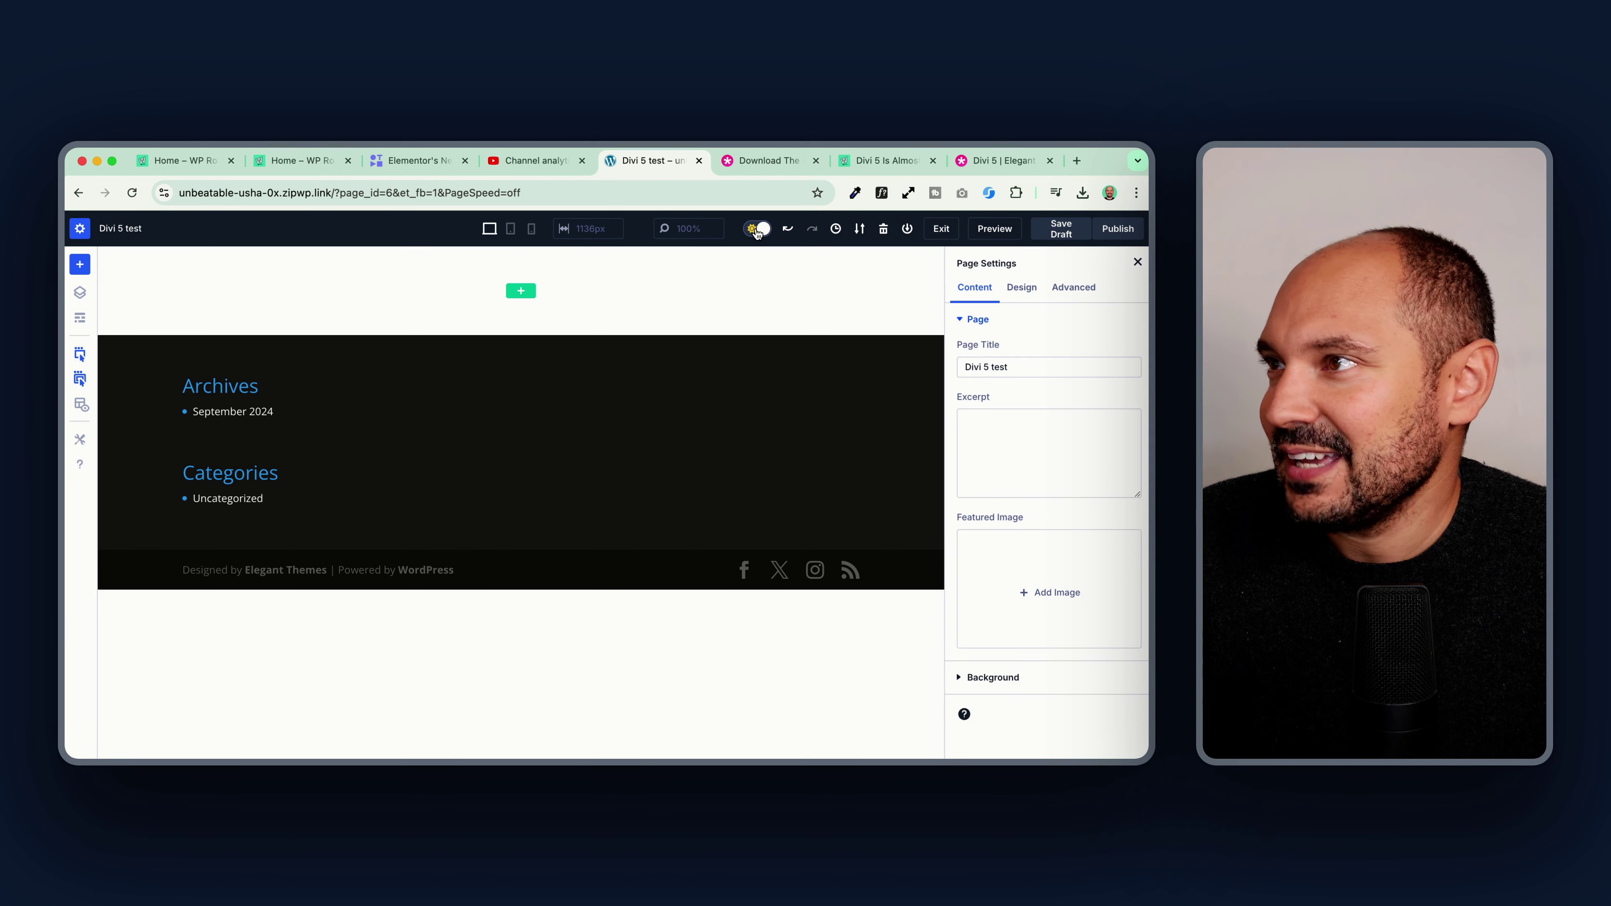
click(757, 232)
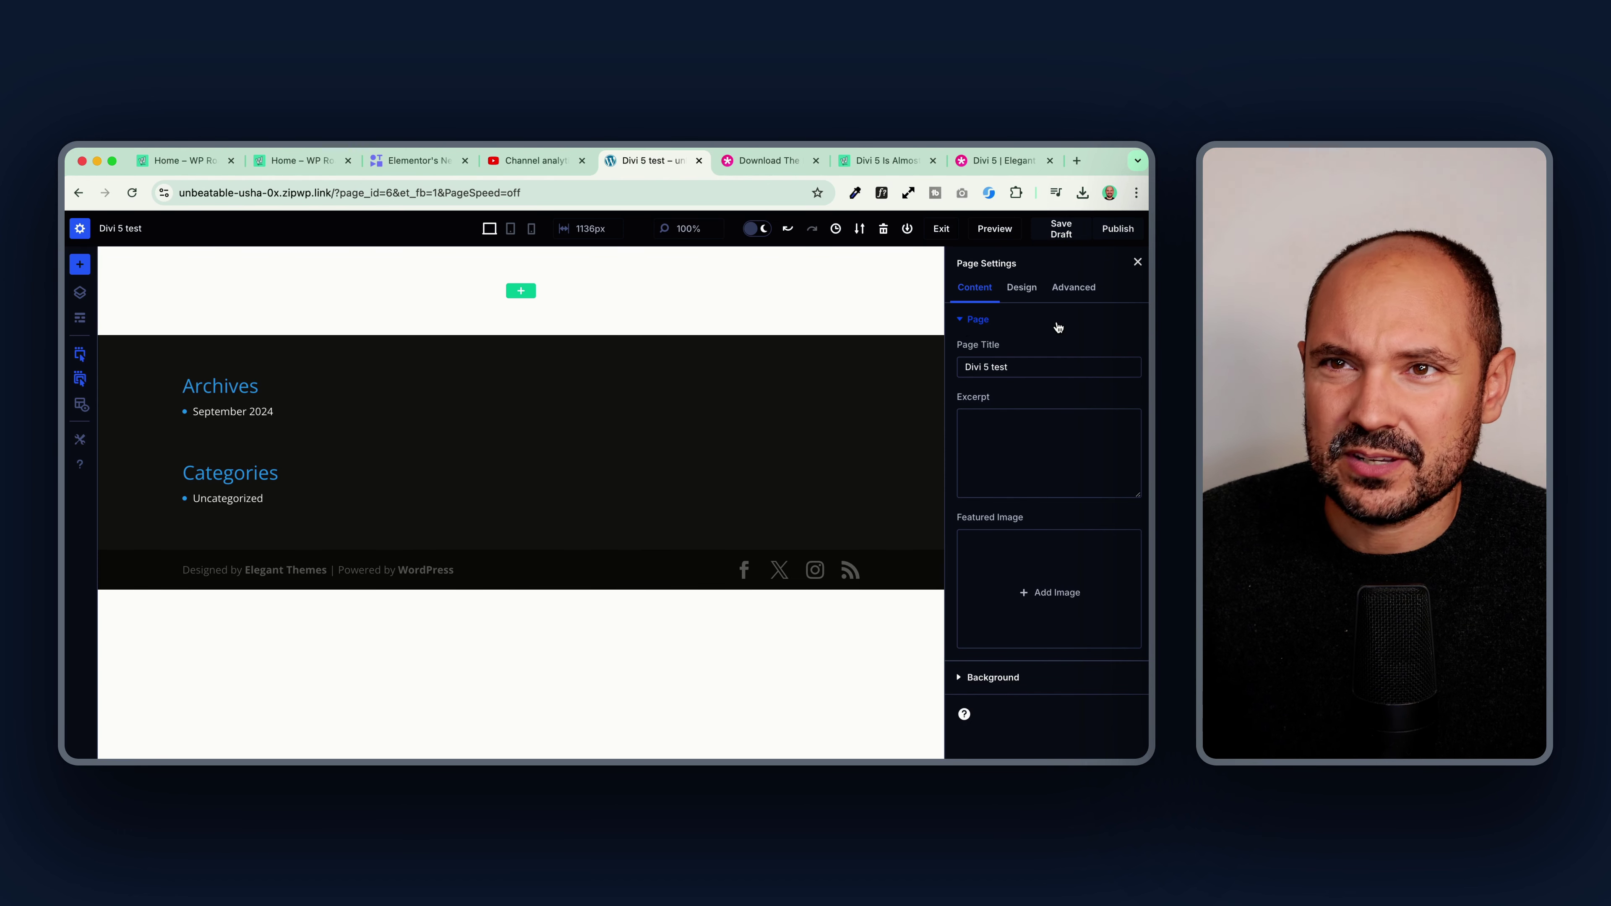
click(759, 229)
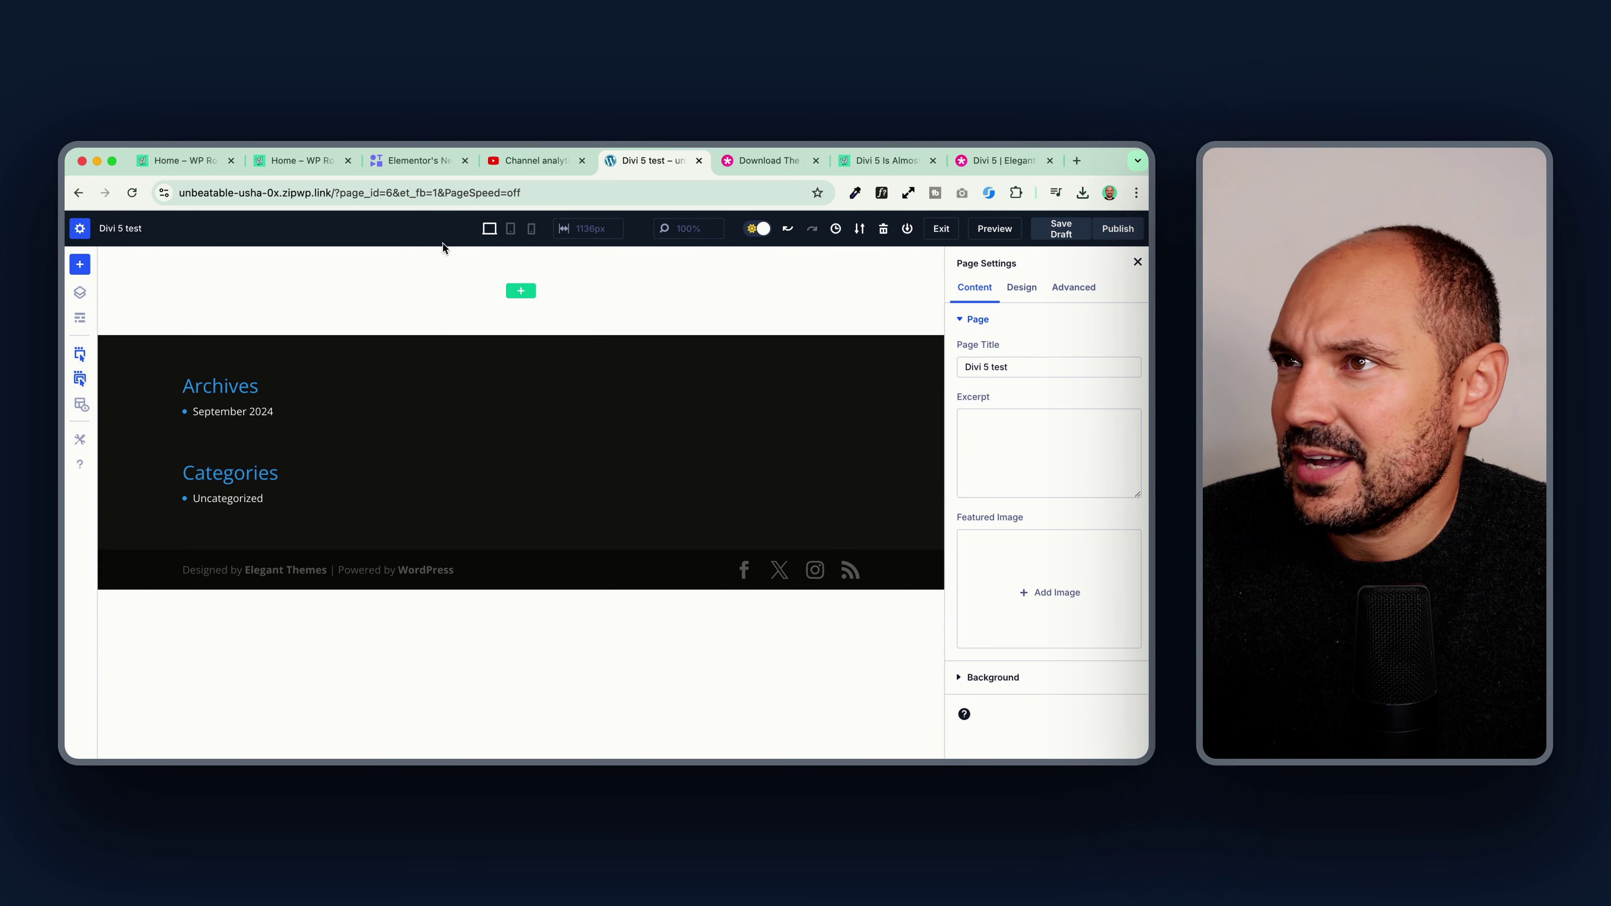
Step: Preview the page at the tablet and phone breakpoints and return to the desktop view
click(509, 229)
click(531, 230)
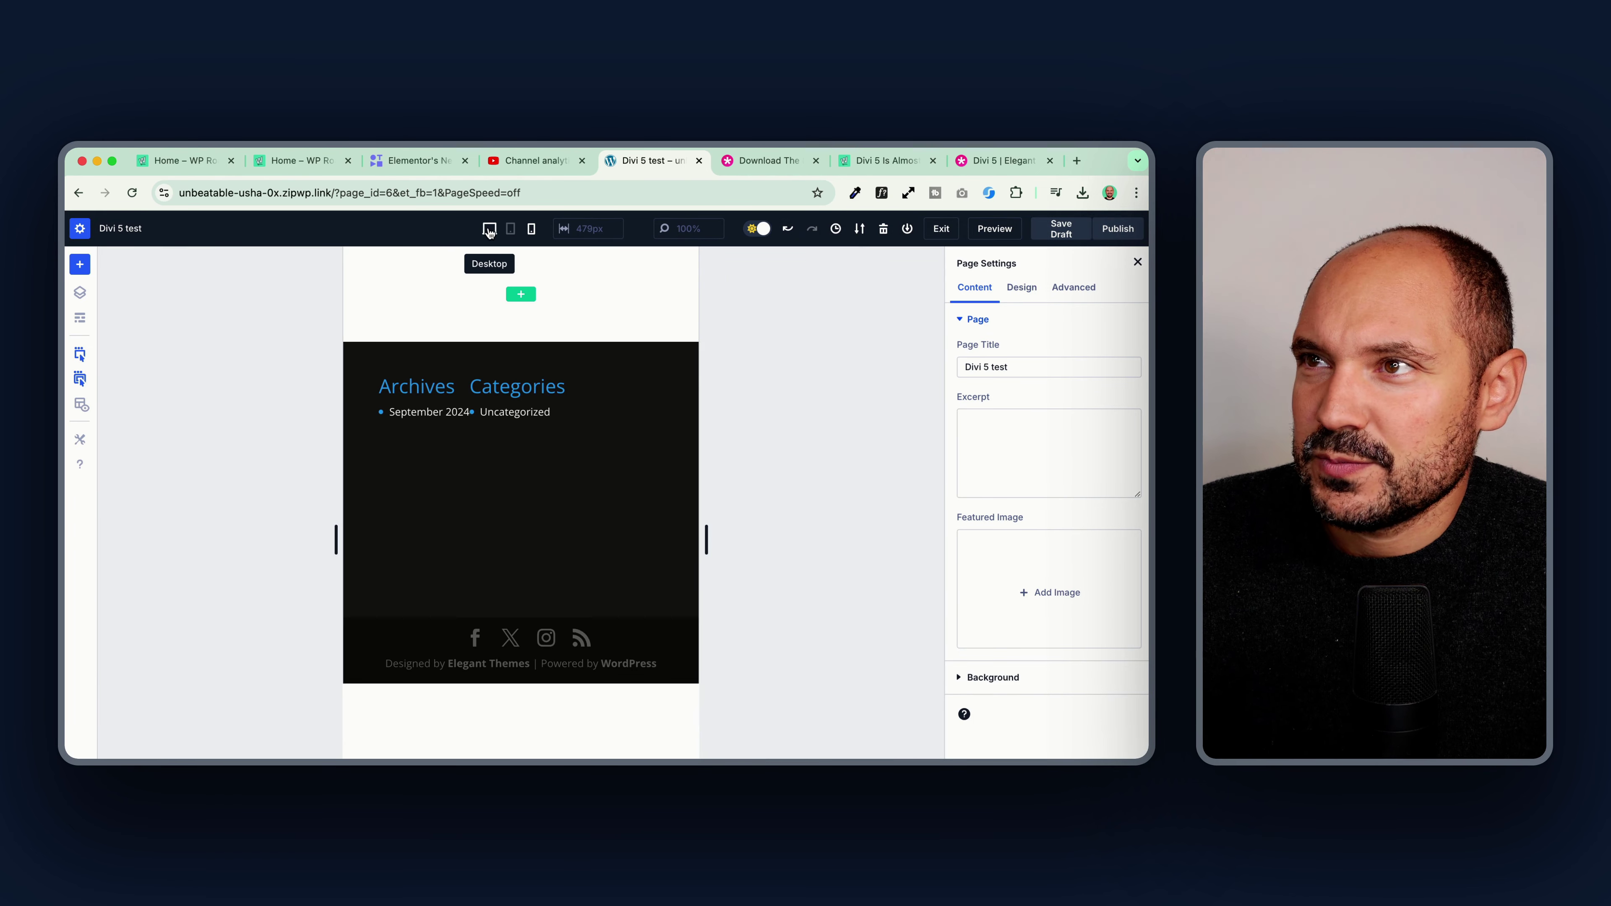
click(489, 230)
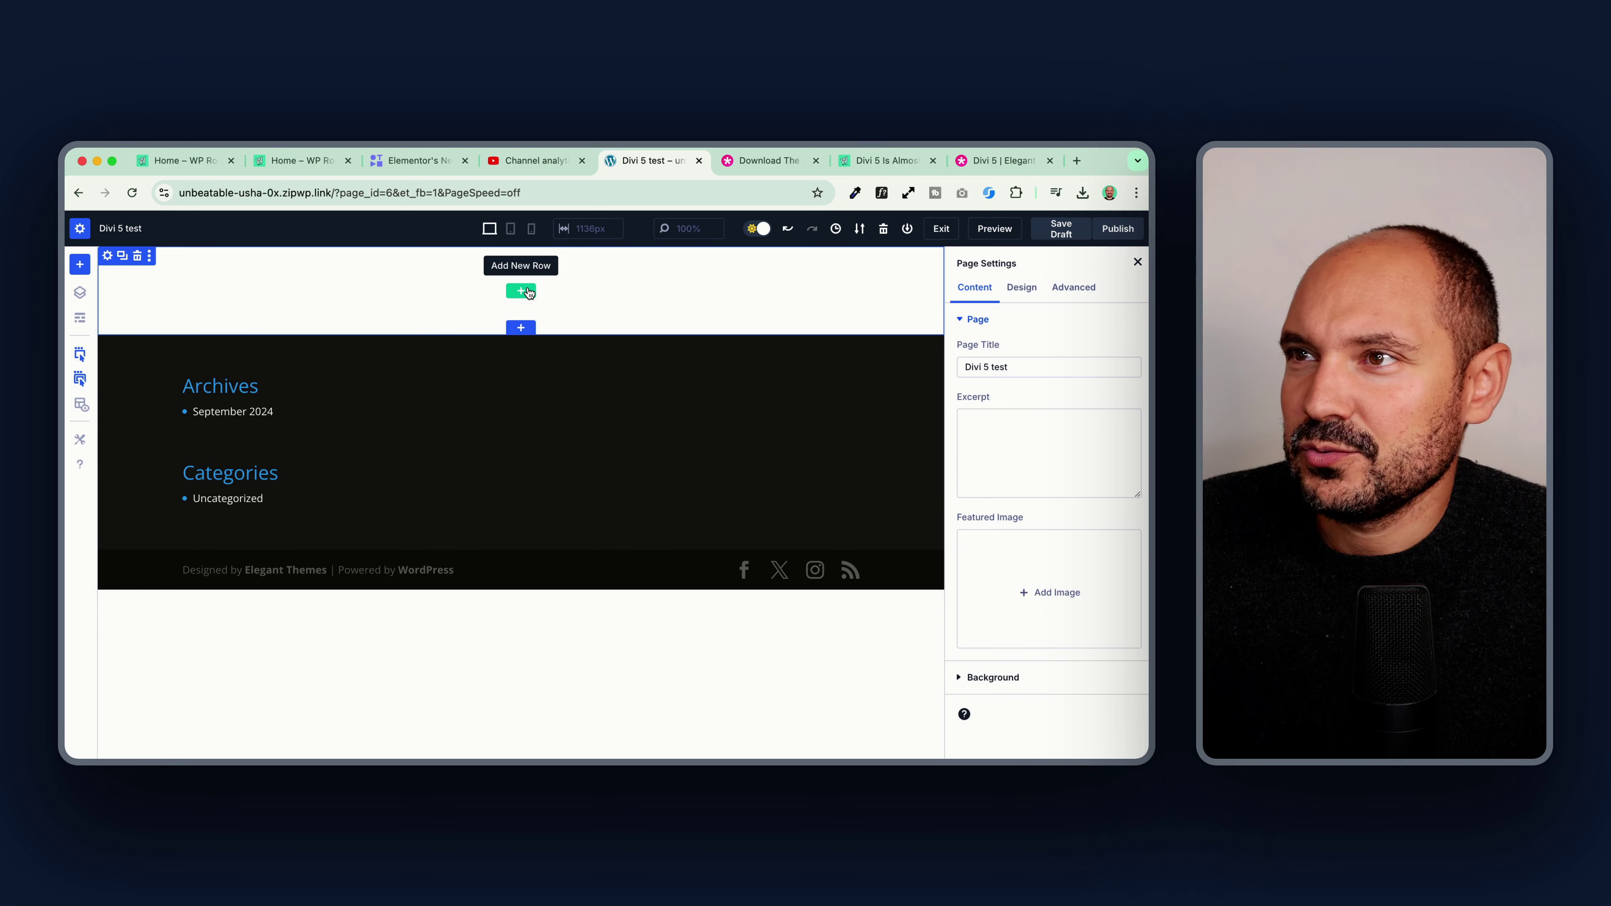
Step: Add a single-column row to the empty section and insert a Text module into it
click(521, 291)
click(424, 388)
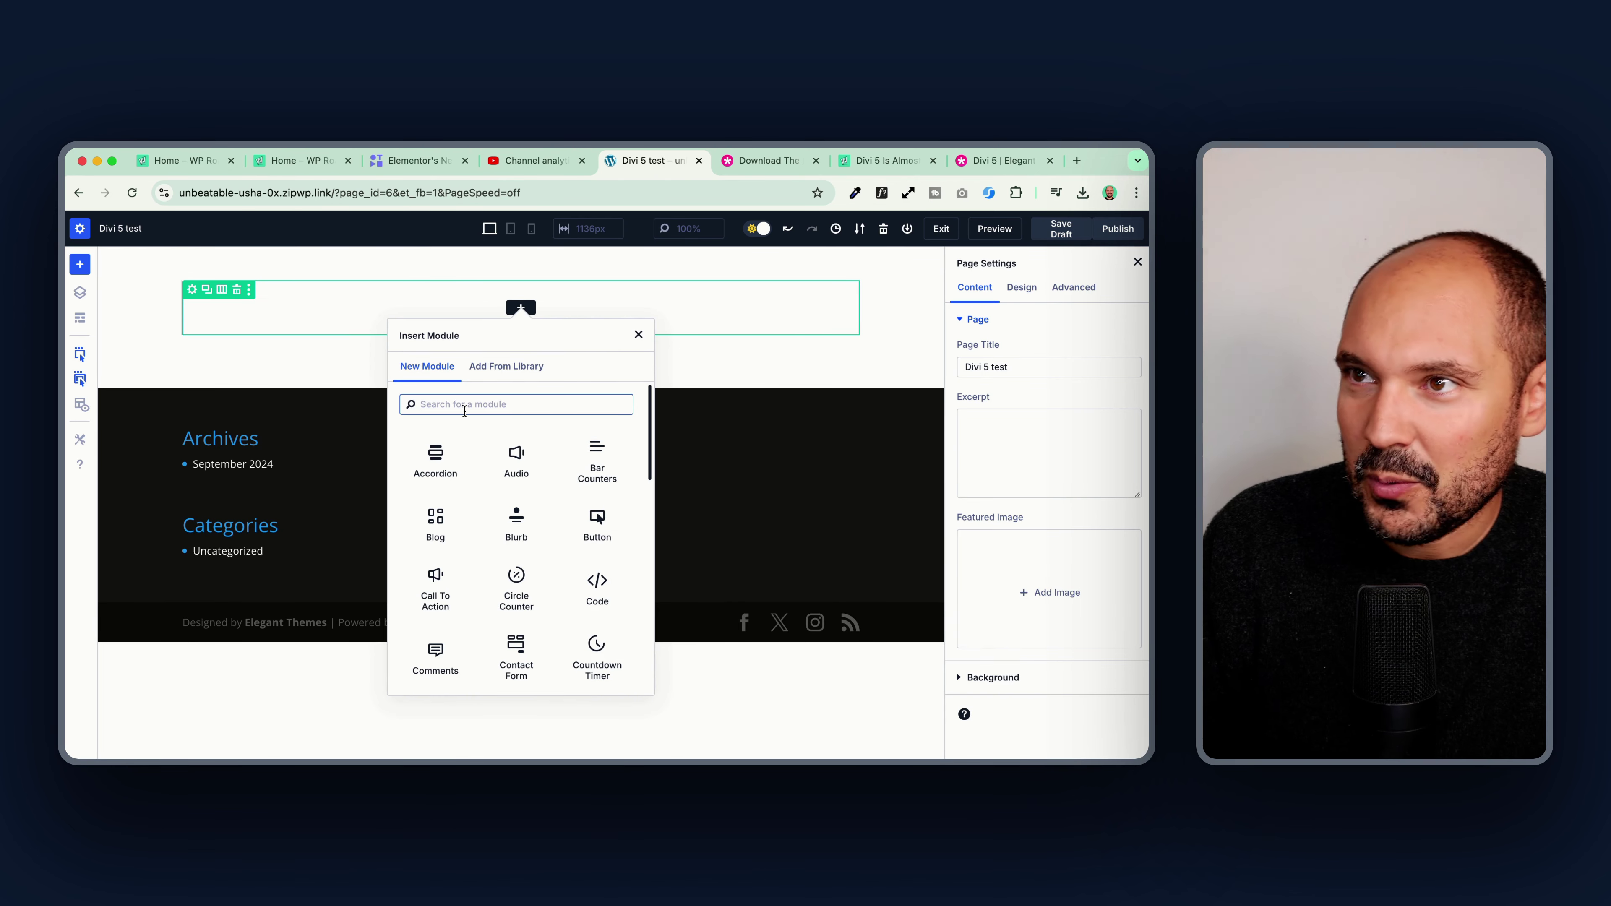
text(tit)
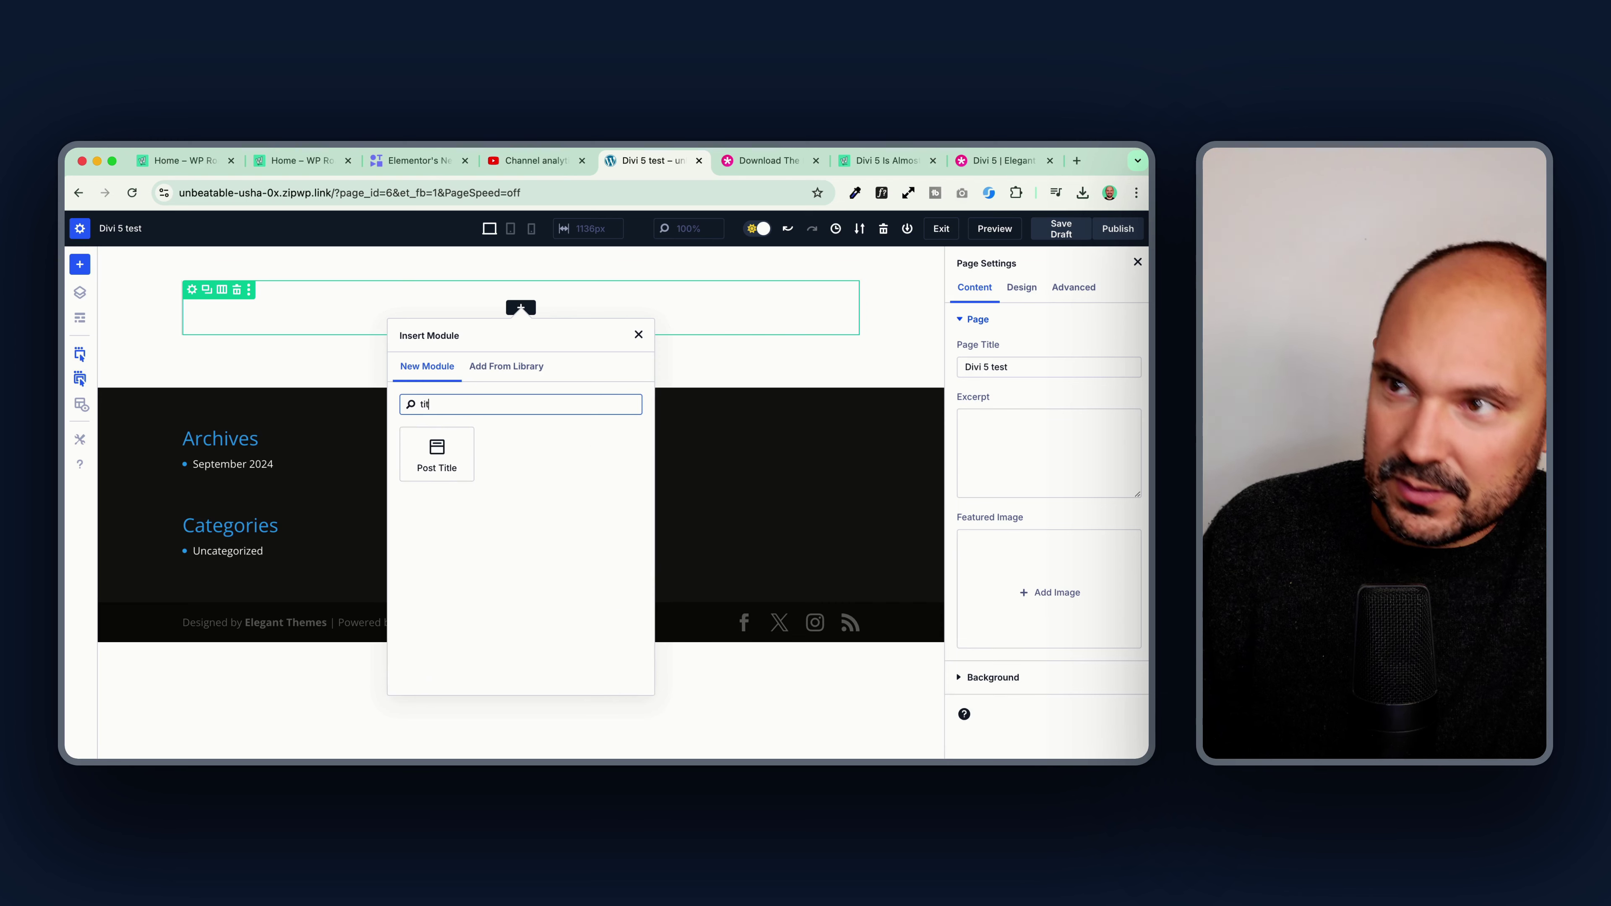
key(BackSpace)
key(BackSpace)
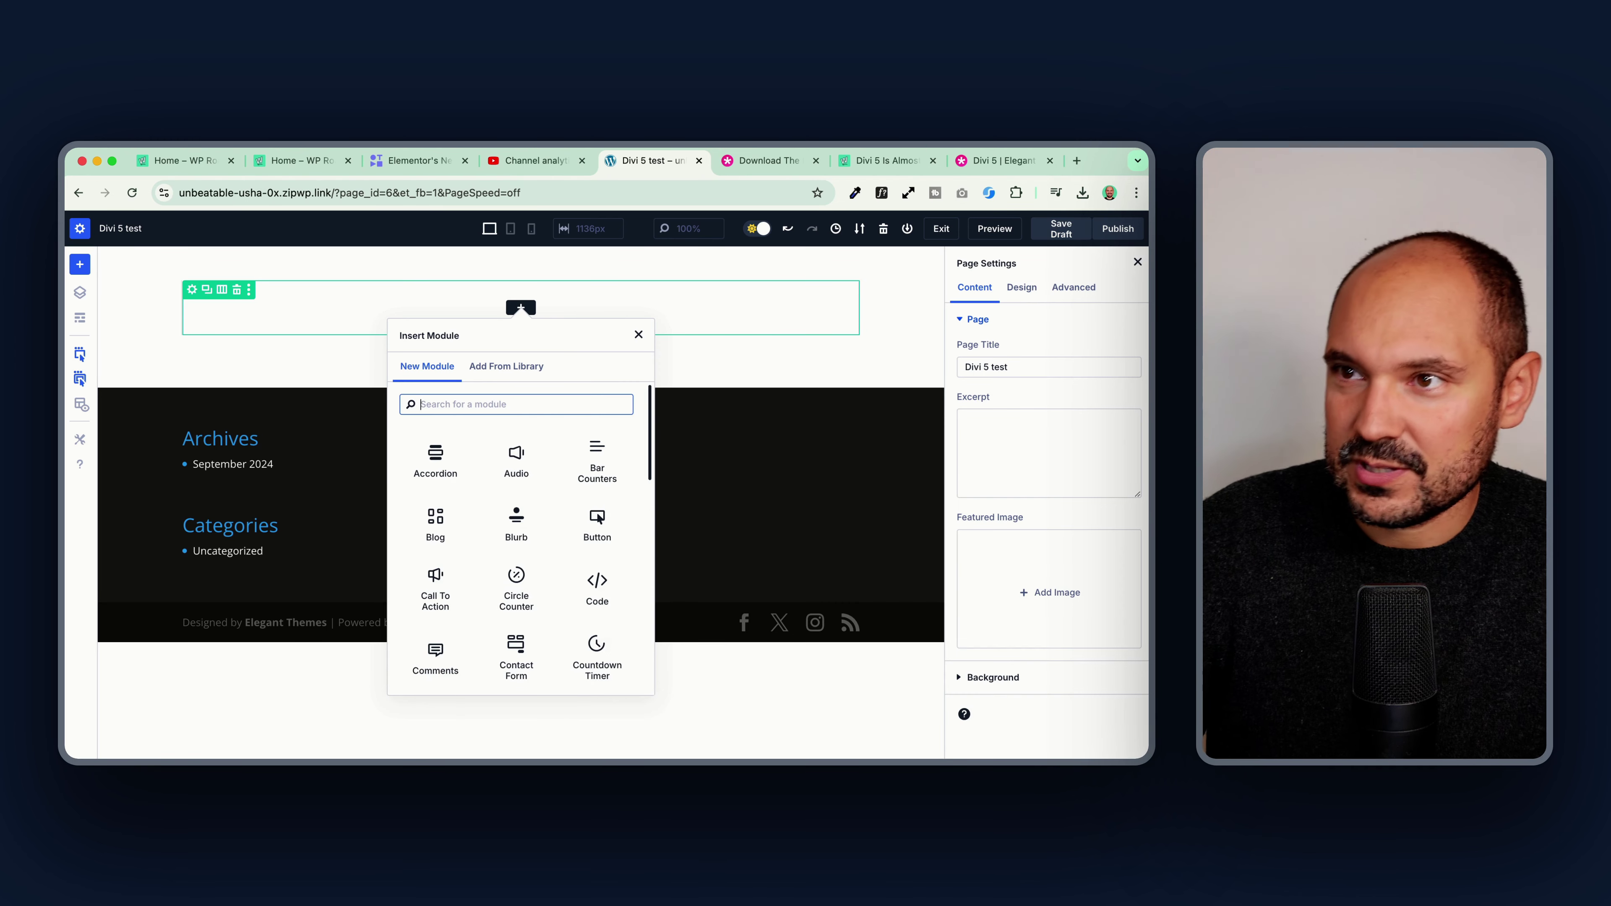
text(ex)
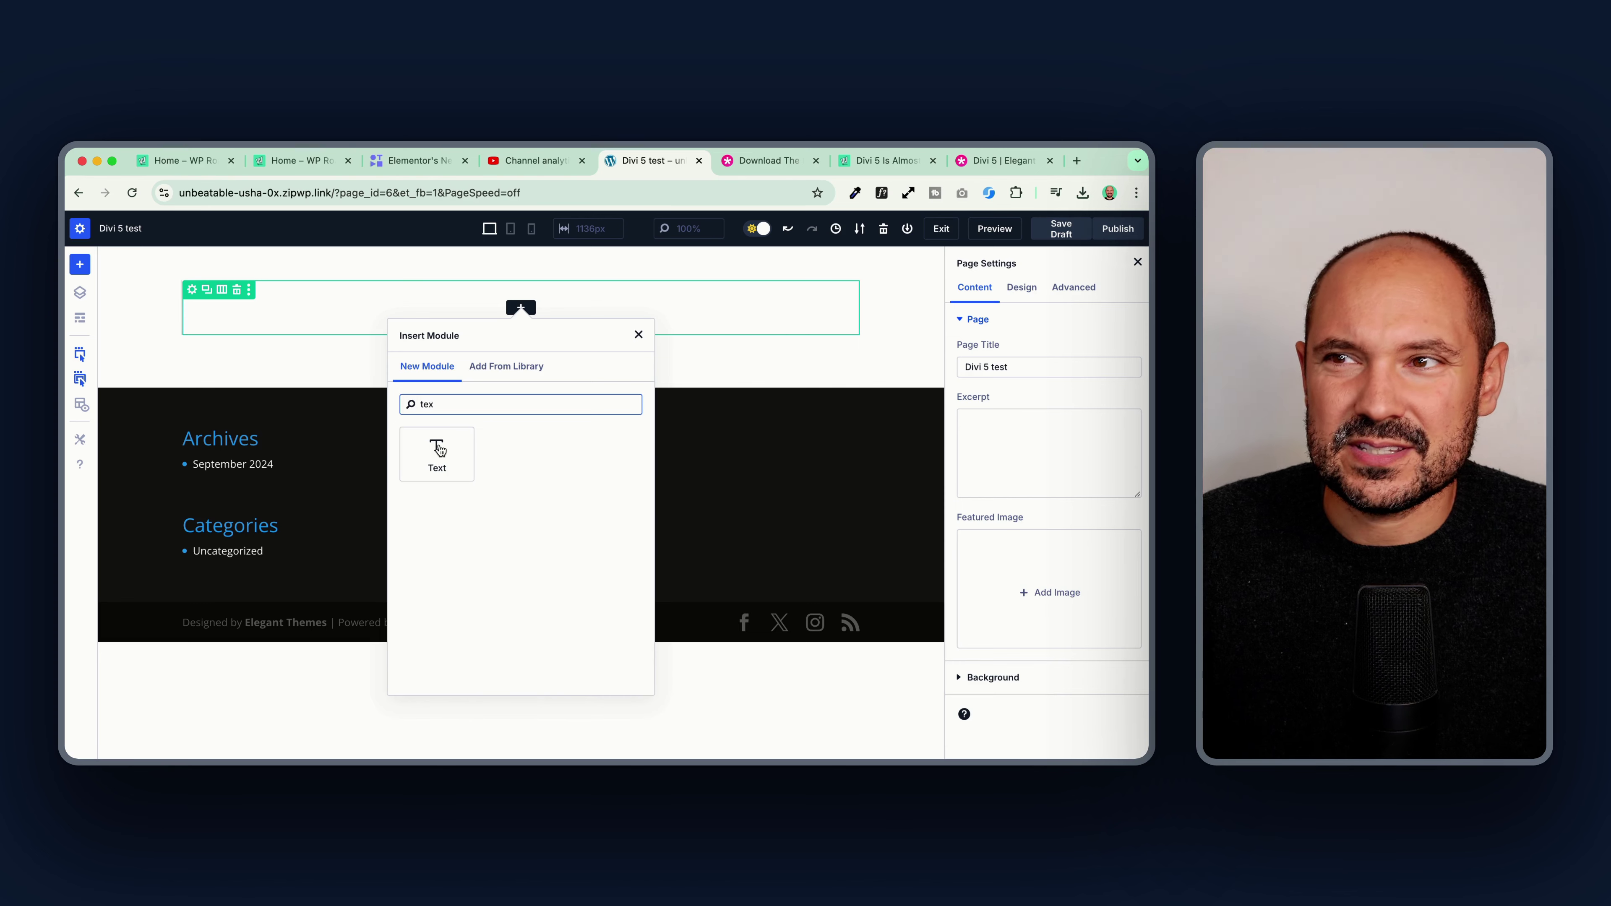
click(438, 452)
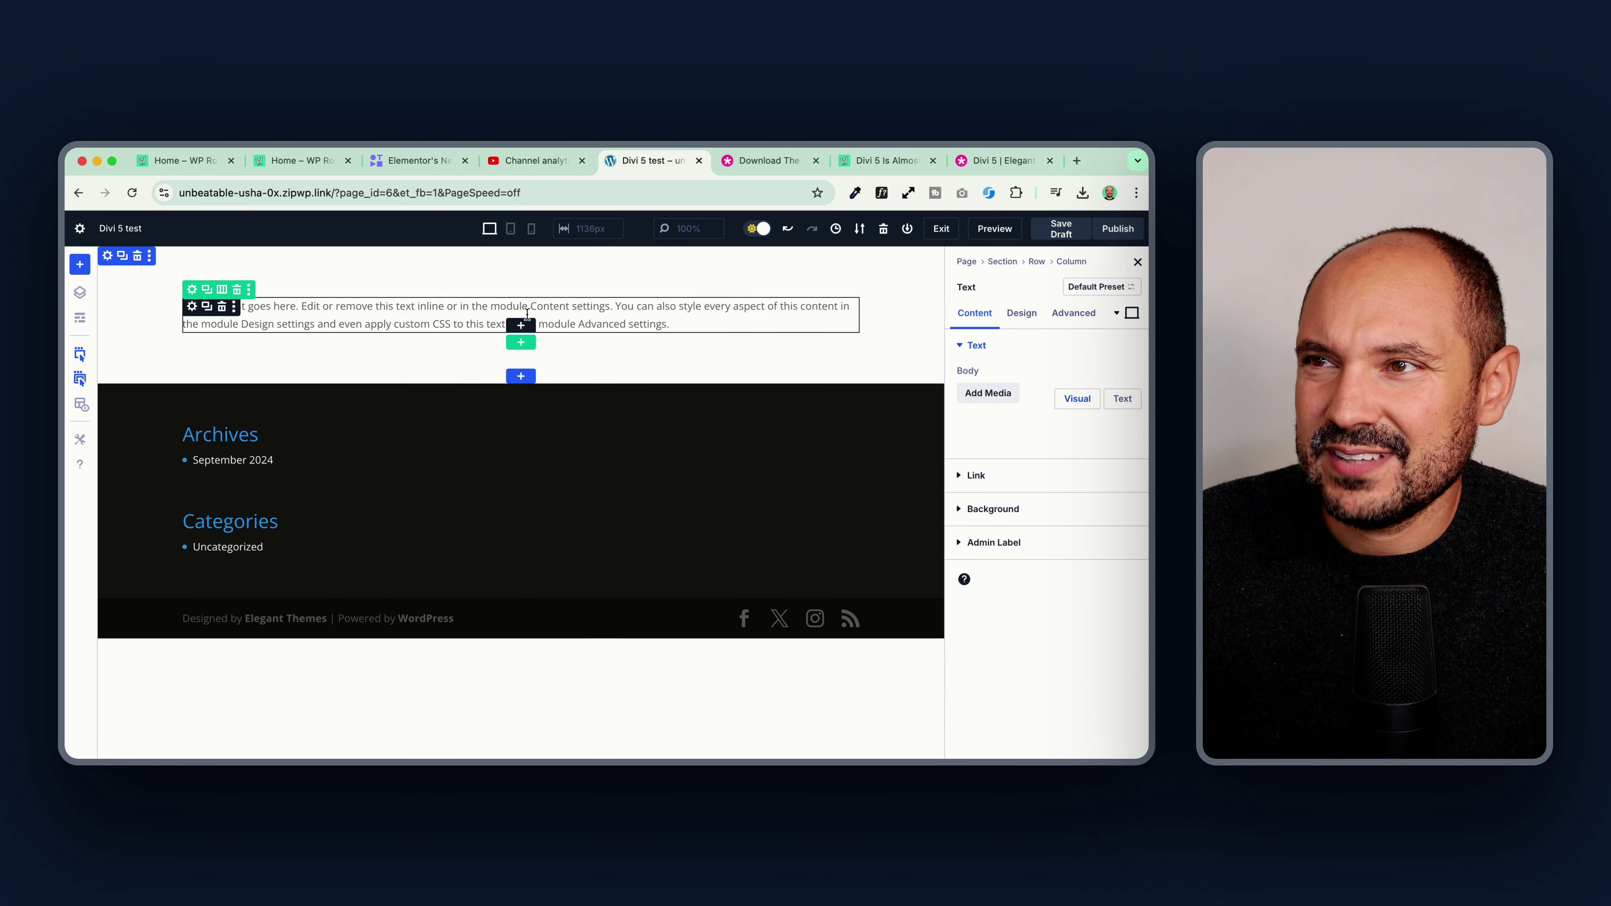
Step: Replace the Text module's placeholder body with "Hi Divi 5 Alpha, Welcome!"
click(404, 313)
key(ctrl+a)
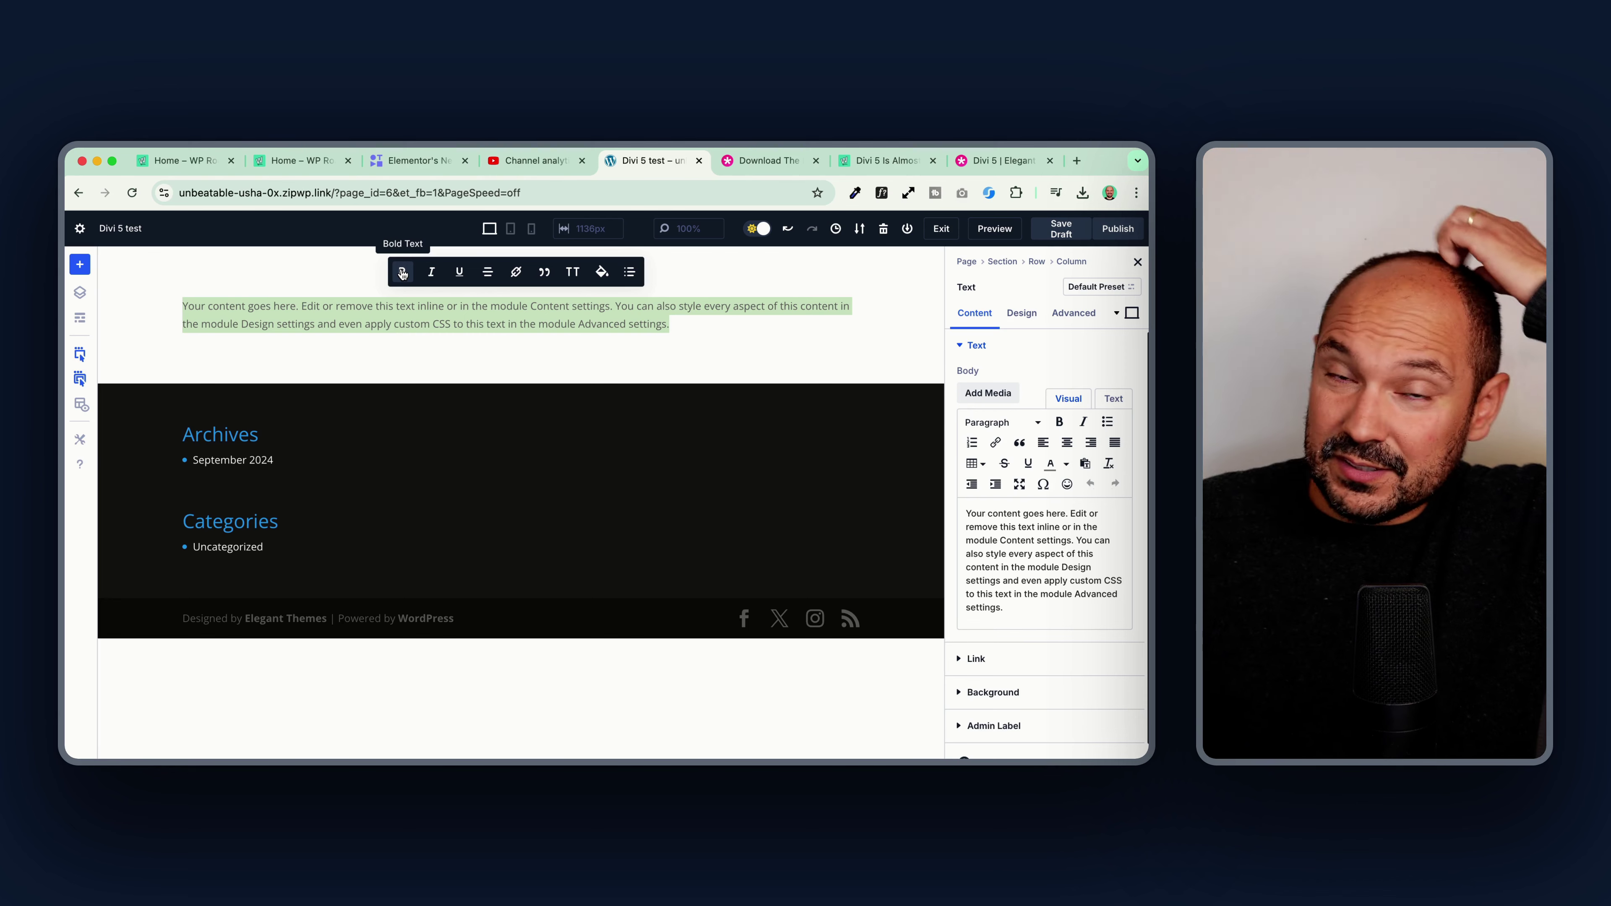
click(1005, 547)
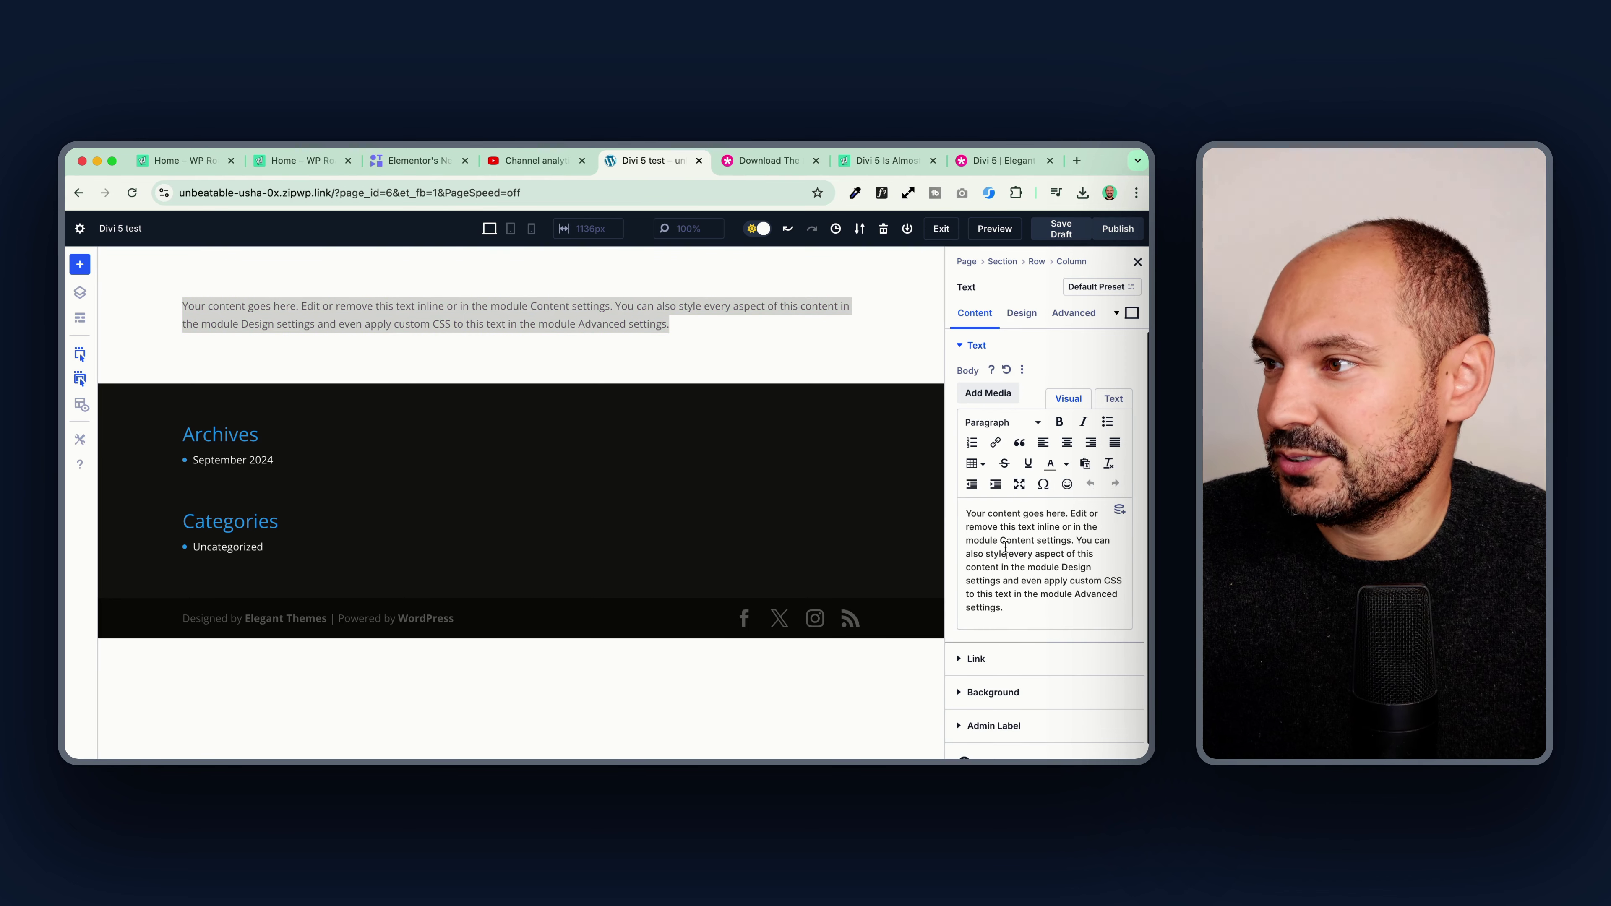
key(ctrl+a)
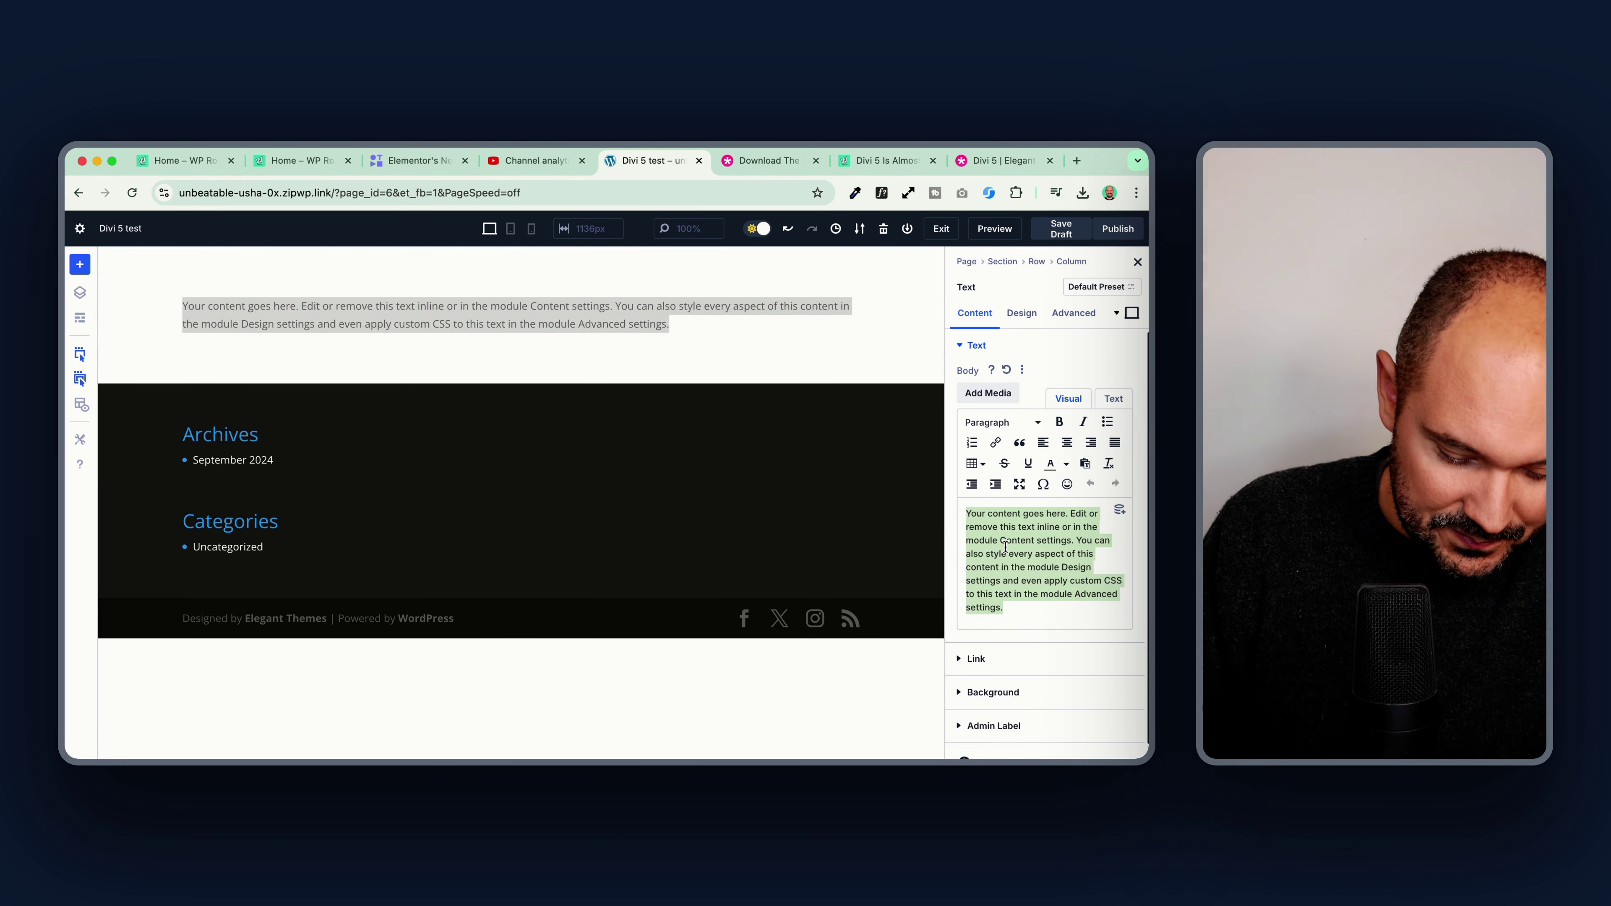
text(Hi Divi 5)
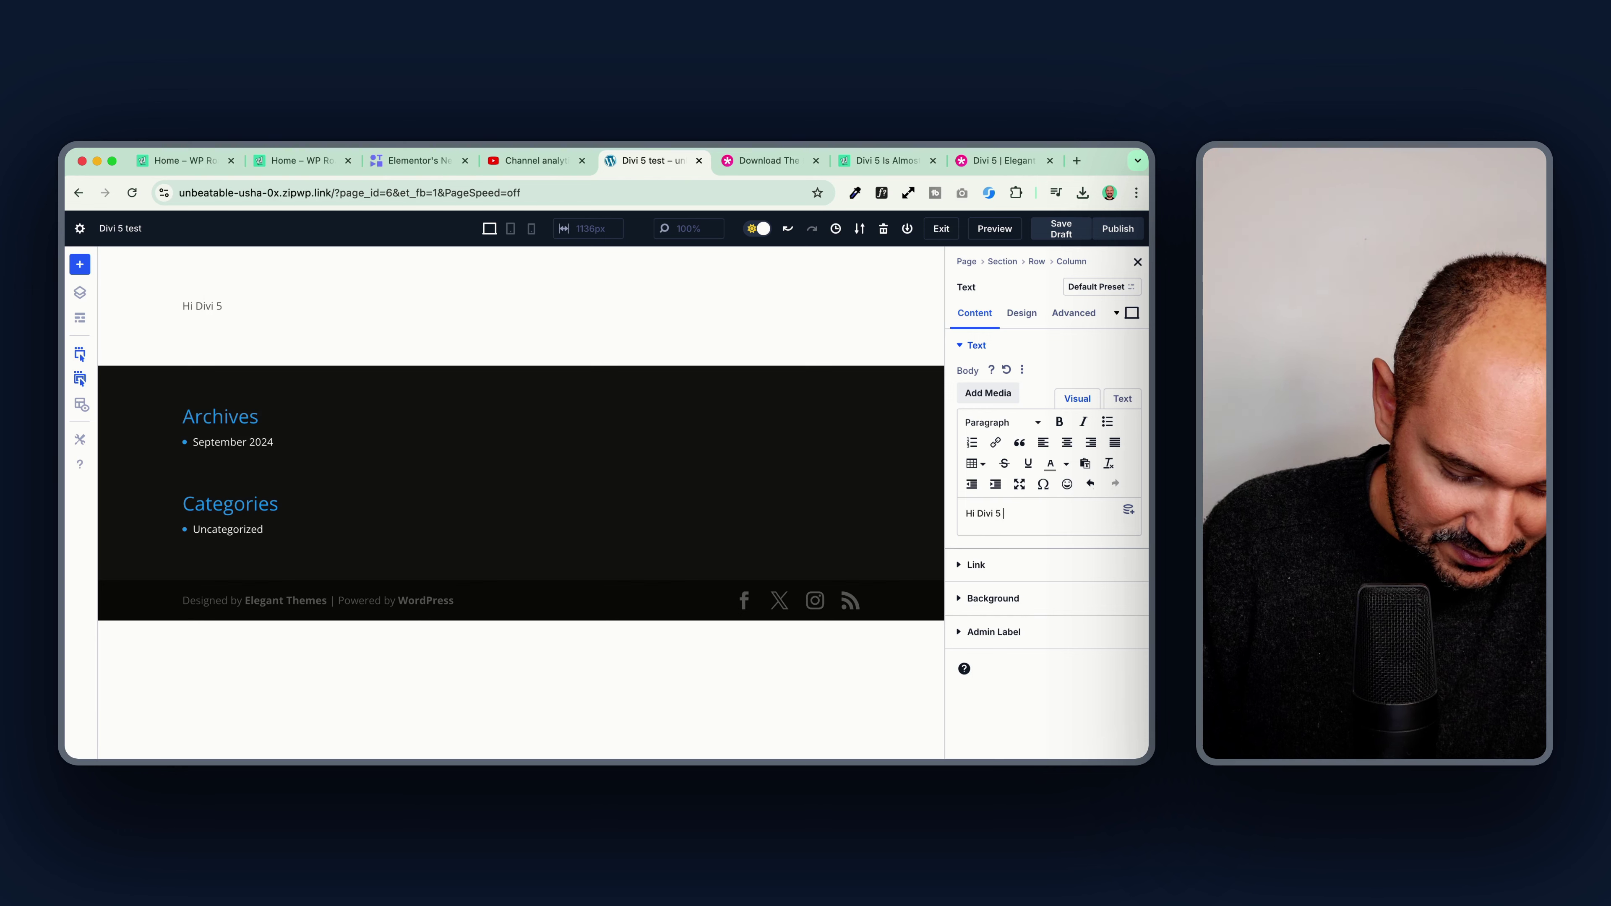
text( Alpha, Welcome!)
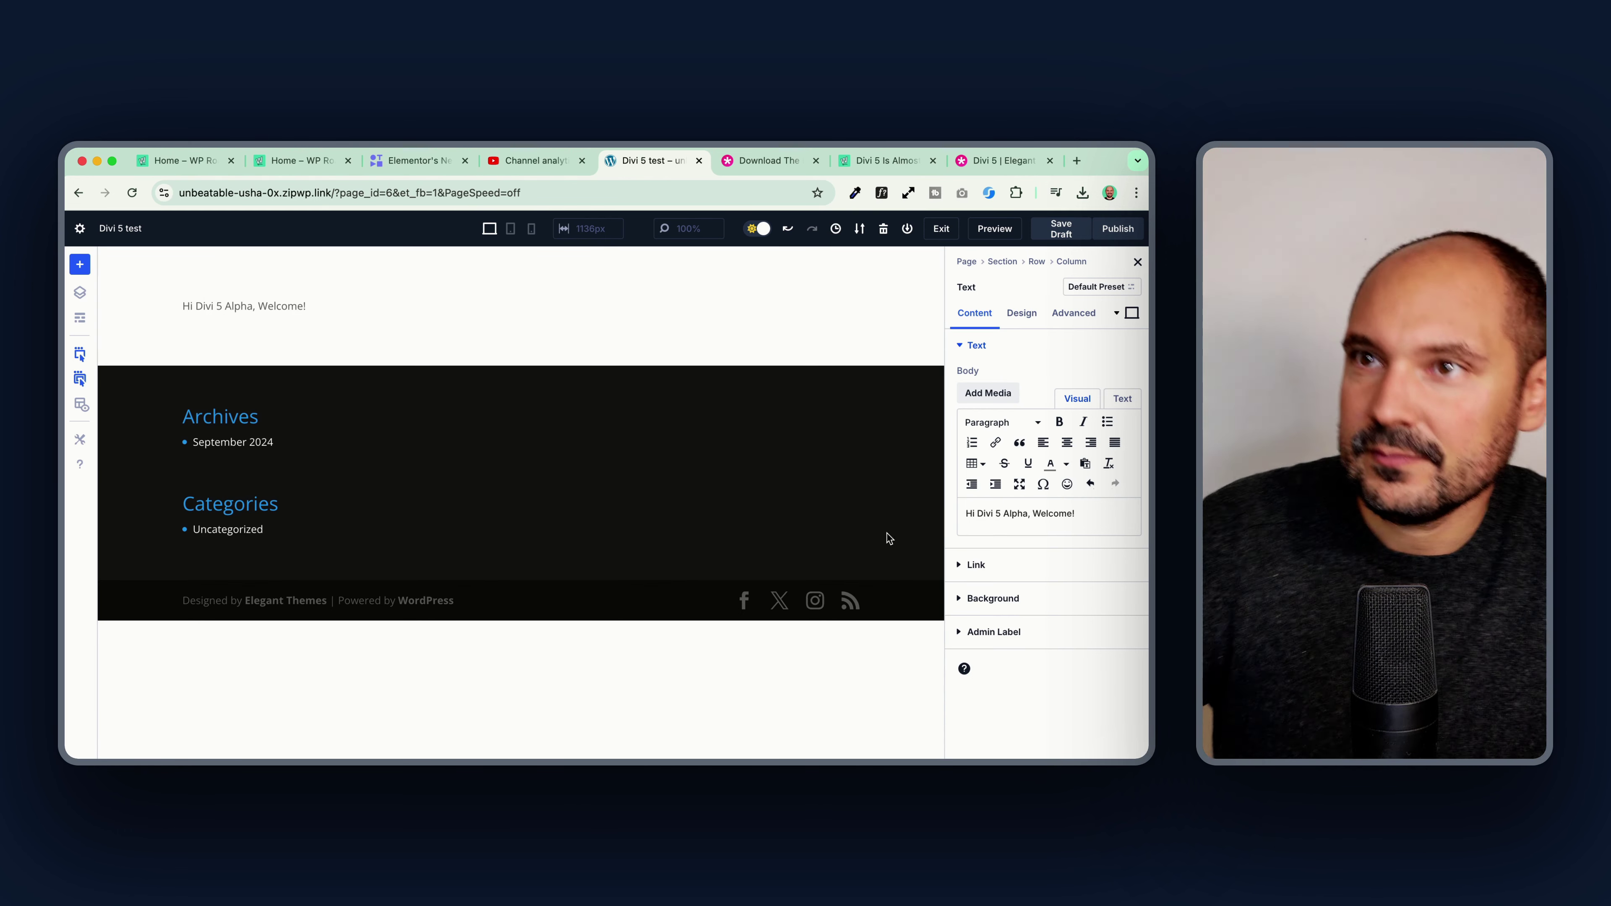
Step: Format the welcome text as Heading 1 and center it
click(1000, 422)
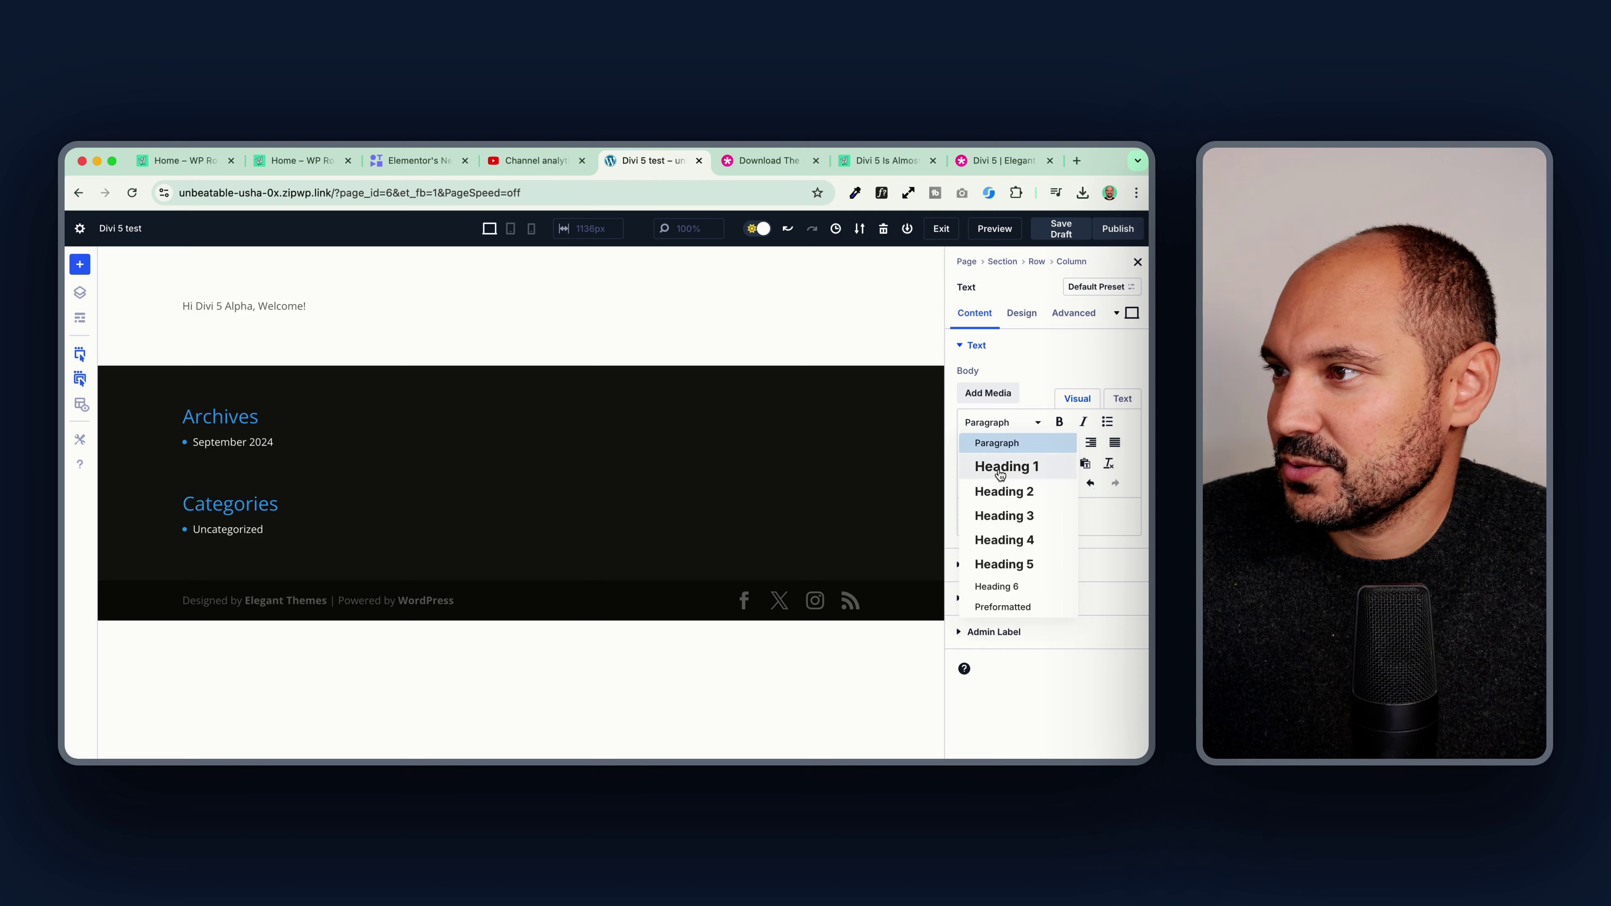
click(1006, 467)
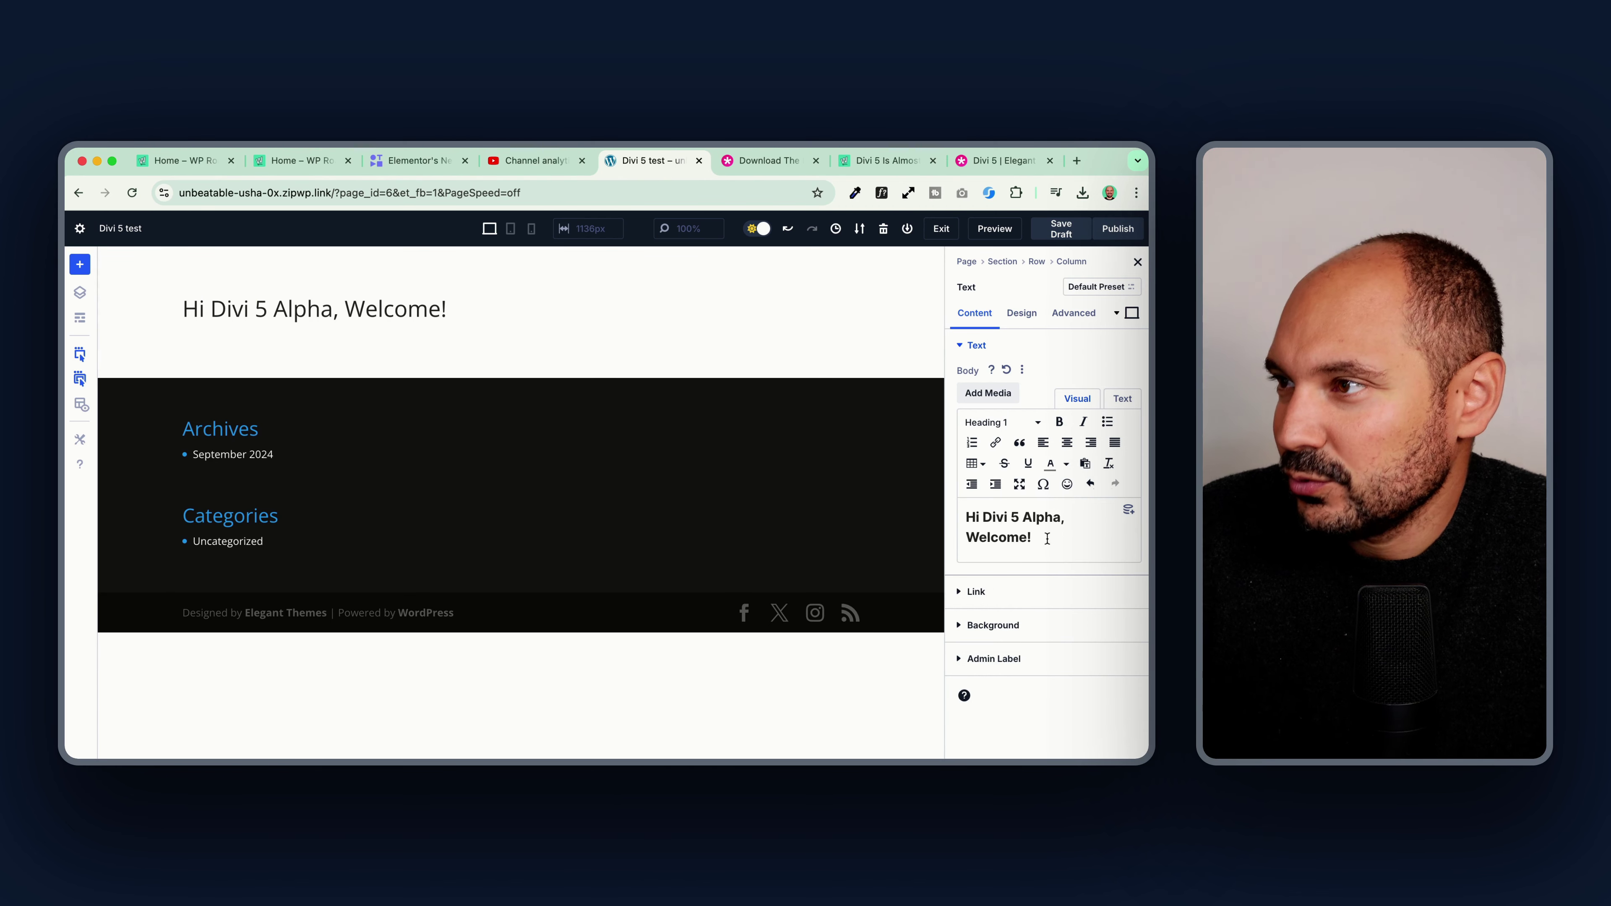
triple_click(1047, 538)
click(1067, 442)
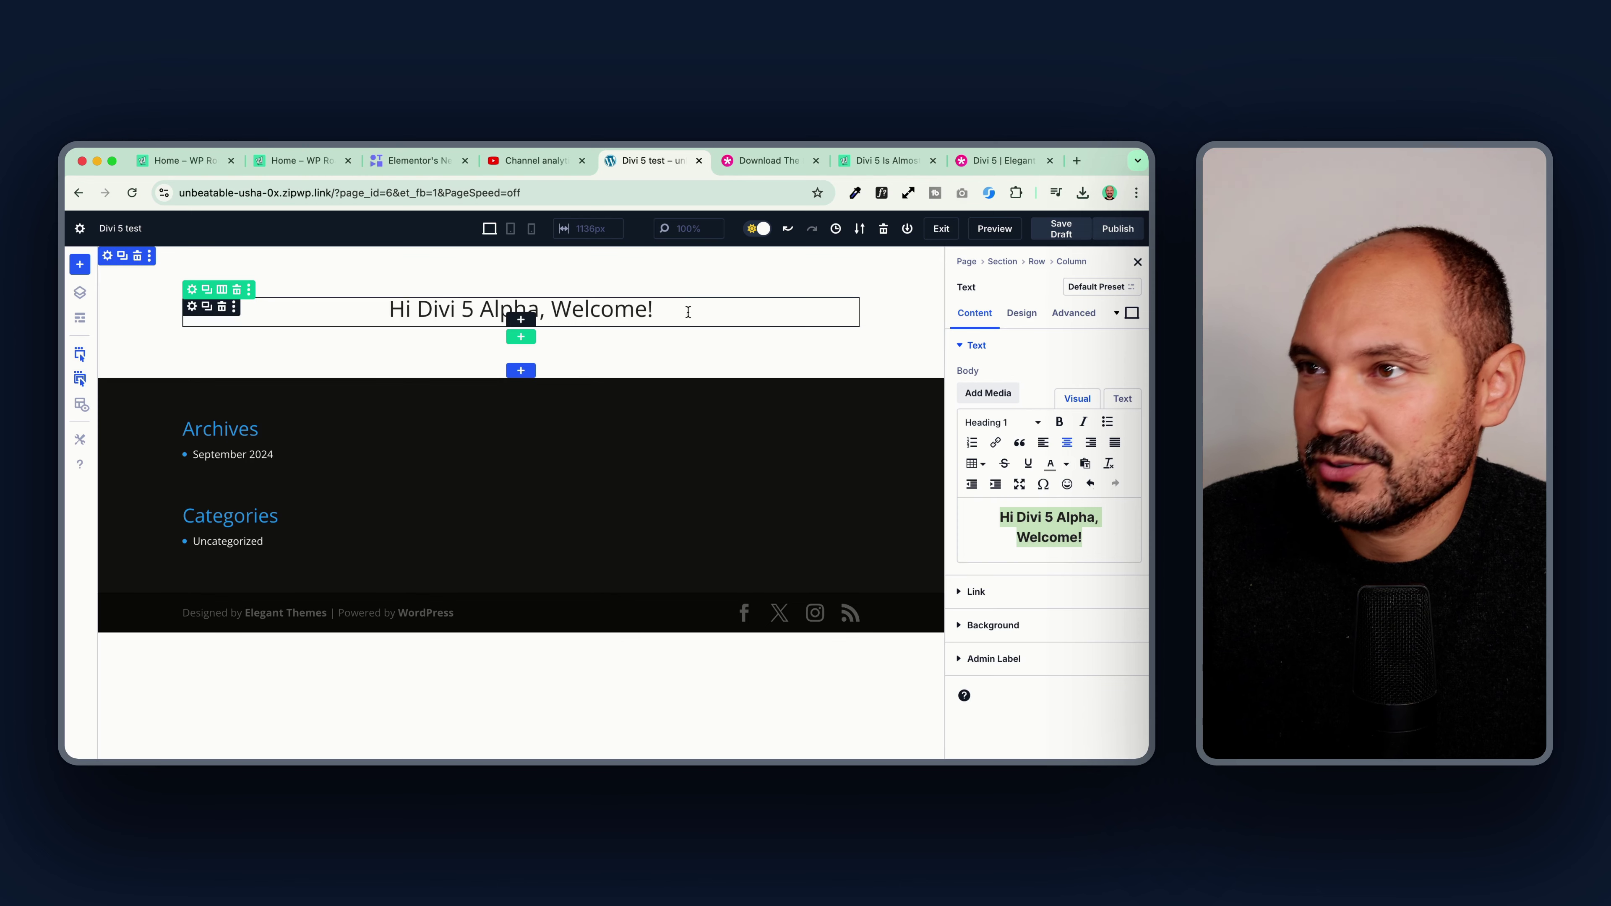
Step: Try adding a blank line after the heading directly on the canvas, and remove it again
click(676, 306)
triple_click(676, 306)
click(601, 308)
click(661, 307)
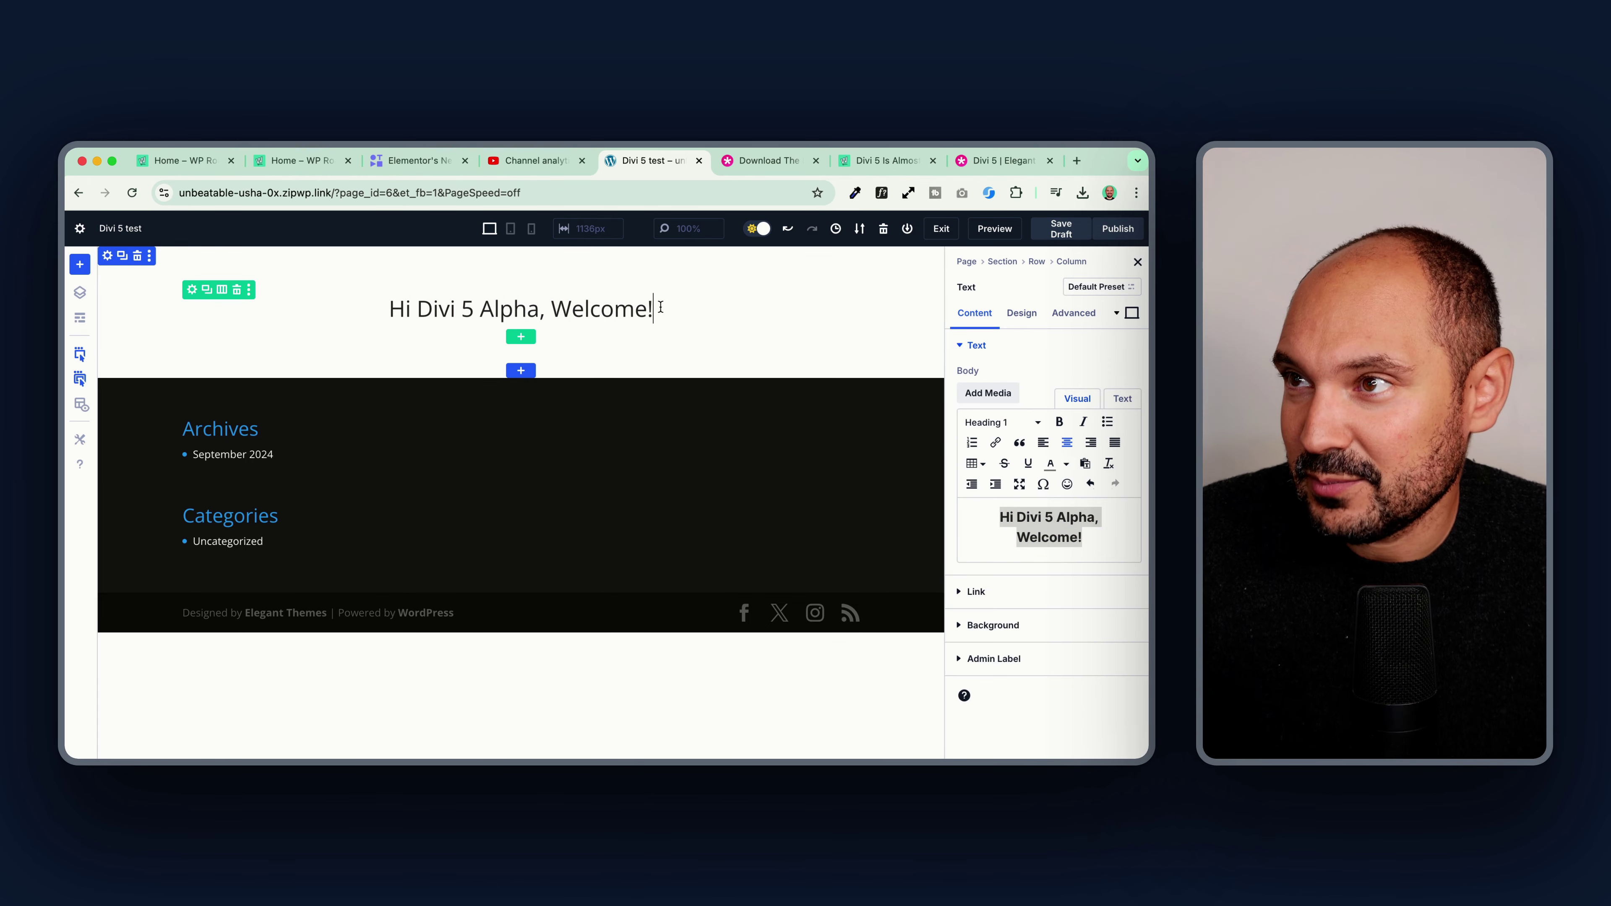
key(Return)
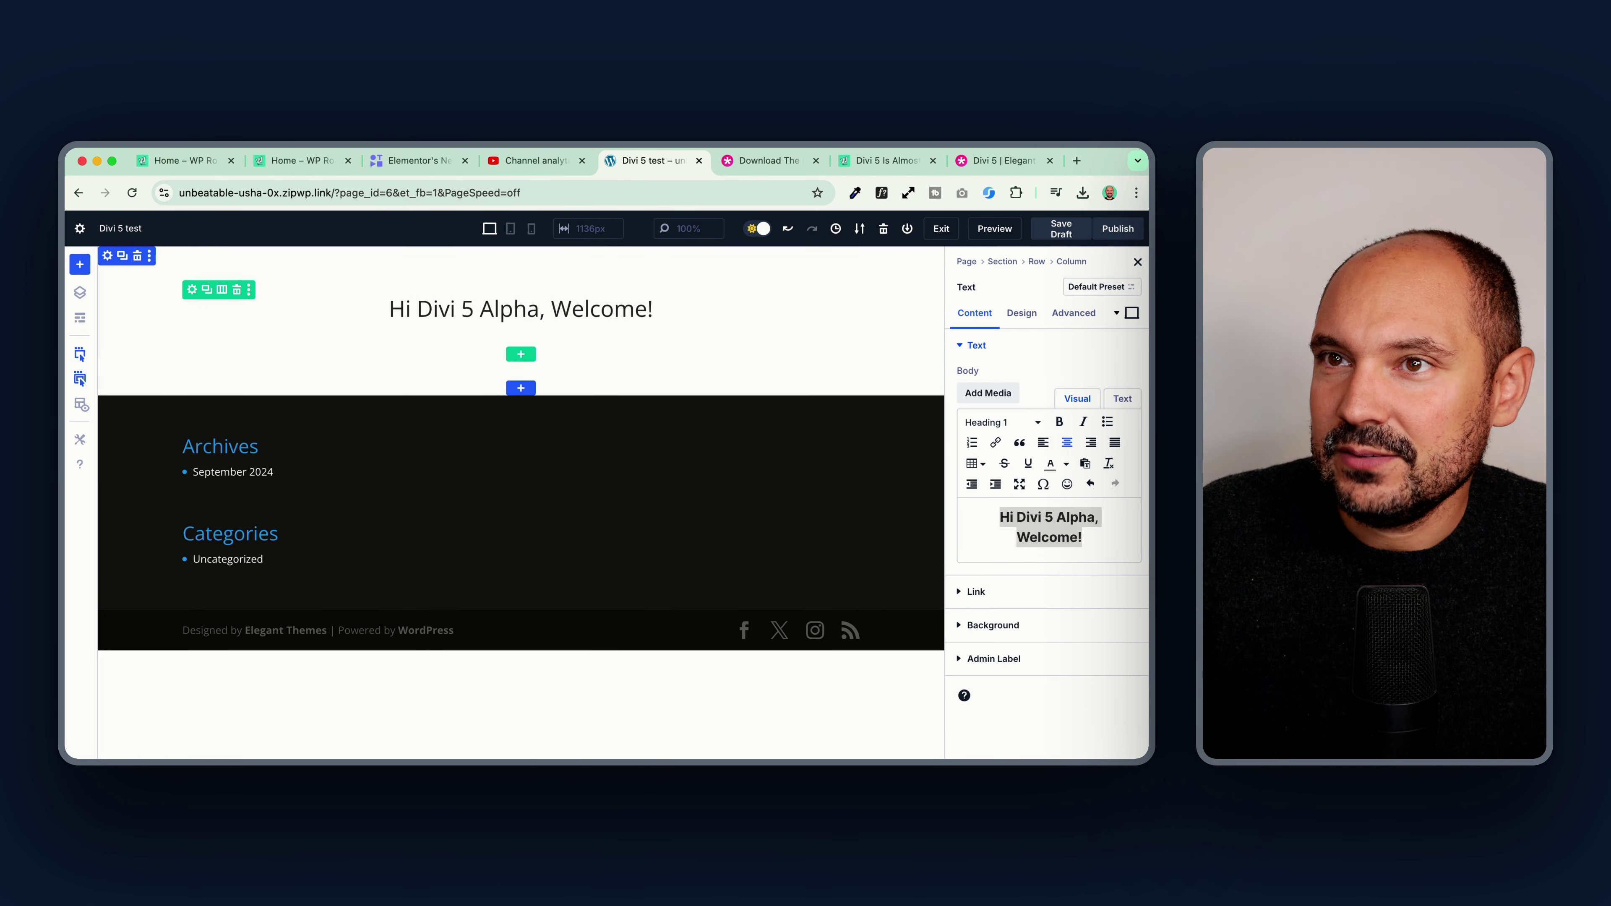
key(BackSpace)
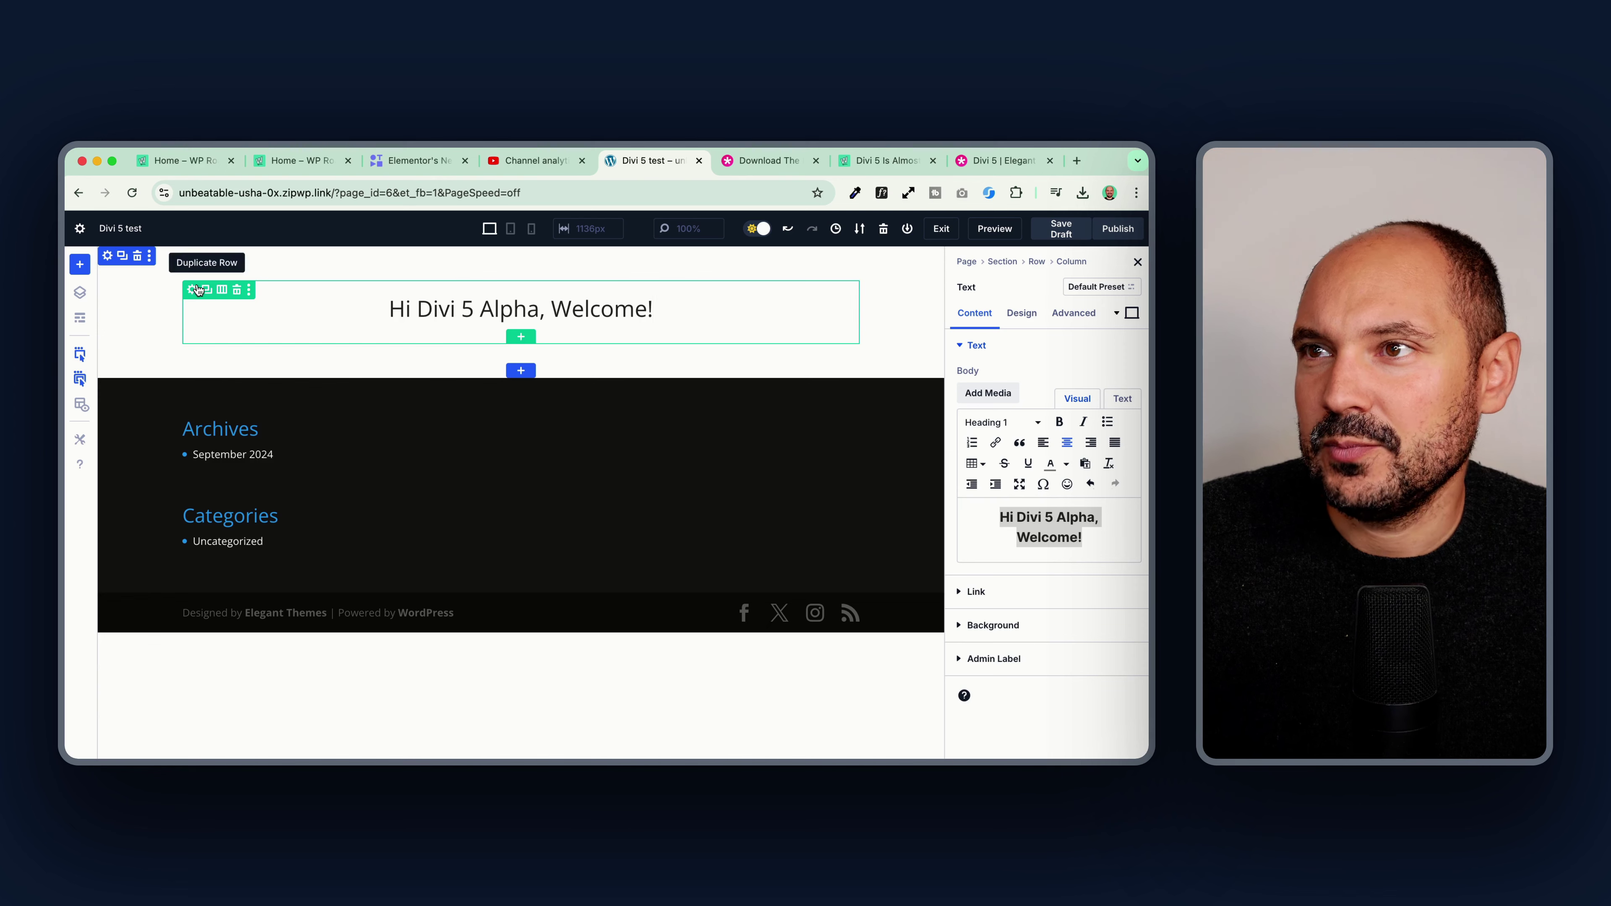
Step: View the premade layout packs in the Divi library and close it without loading a layout
click(77, 266)
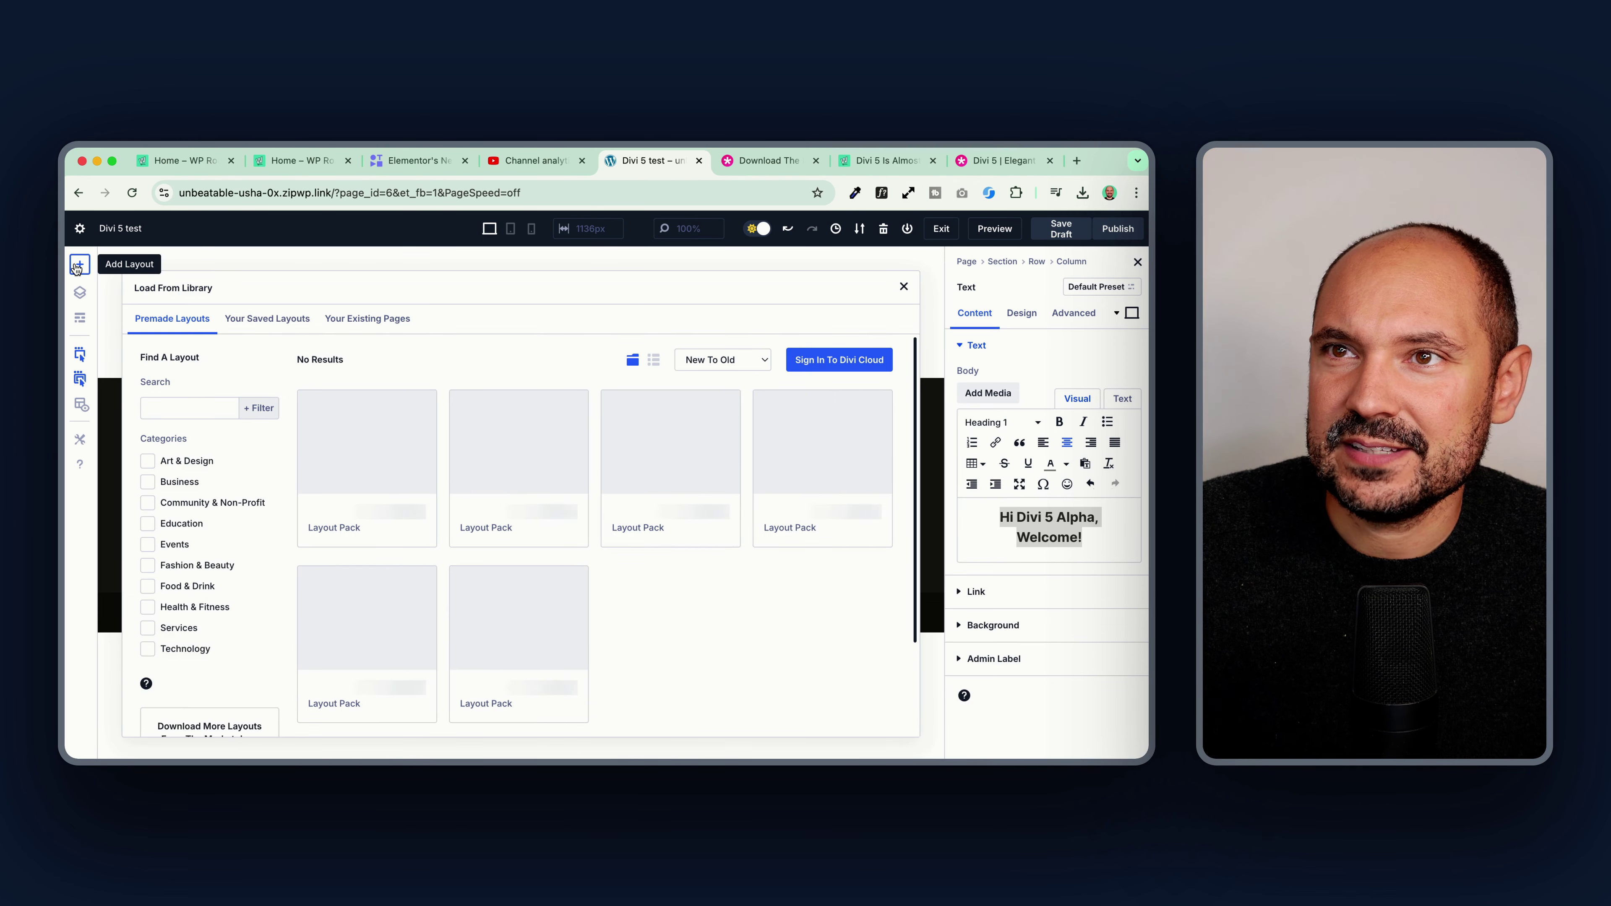
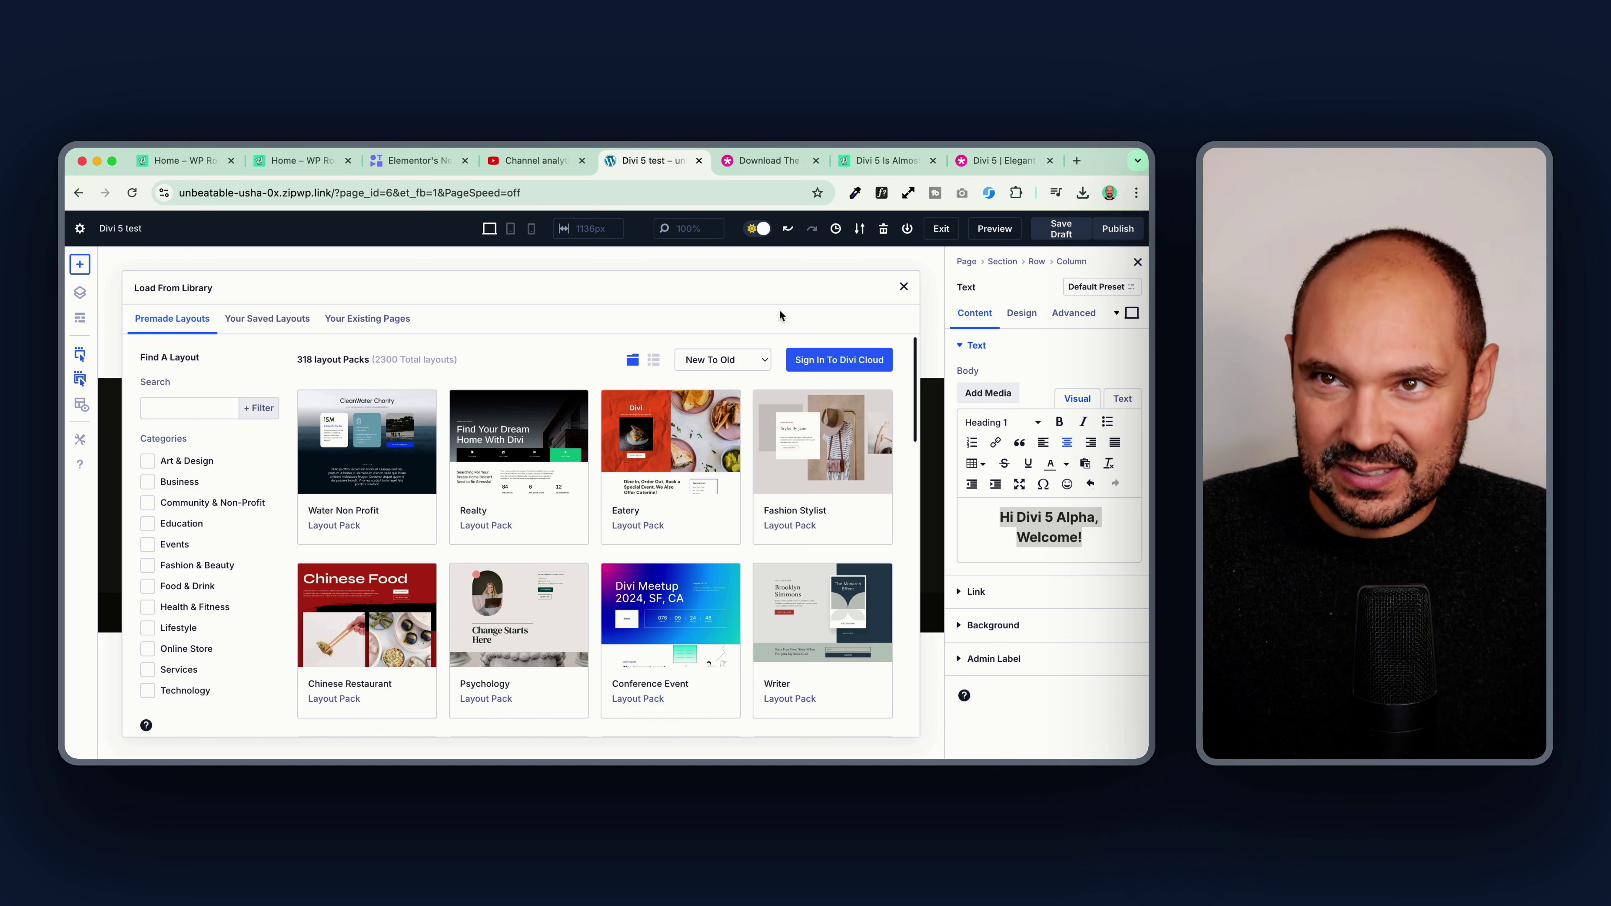
click(903, 288)
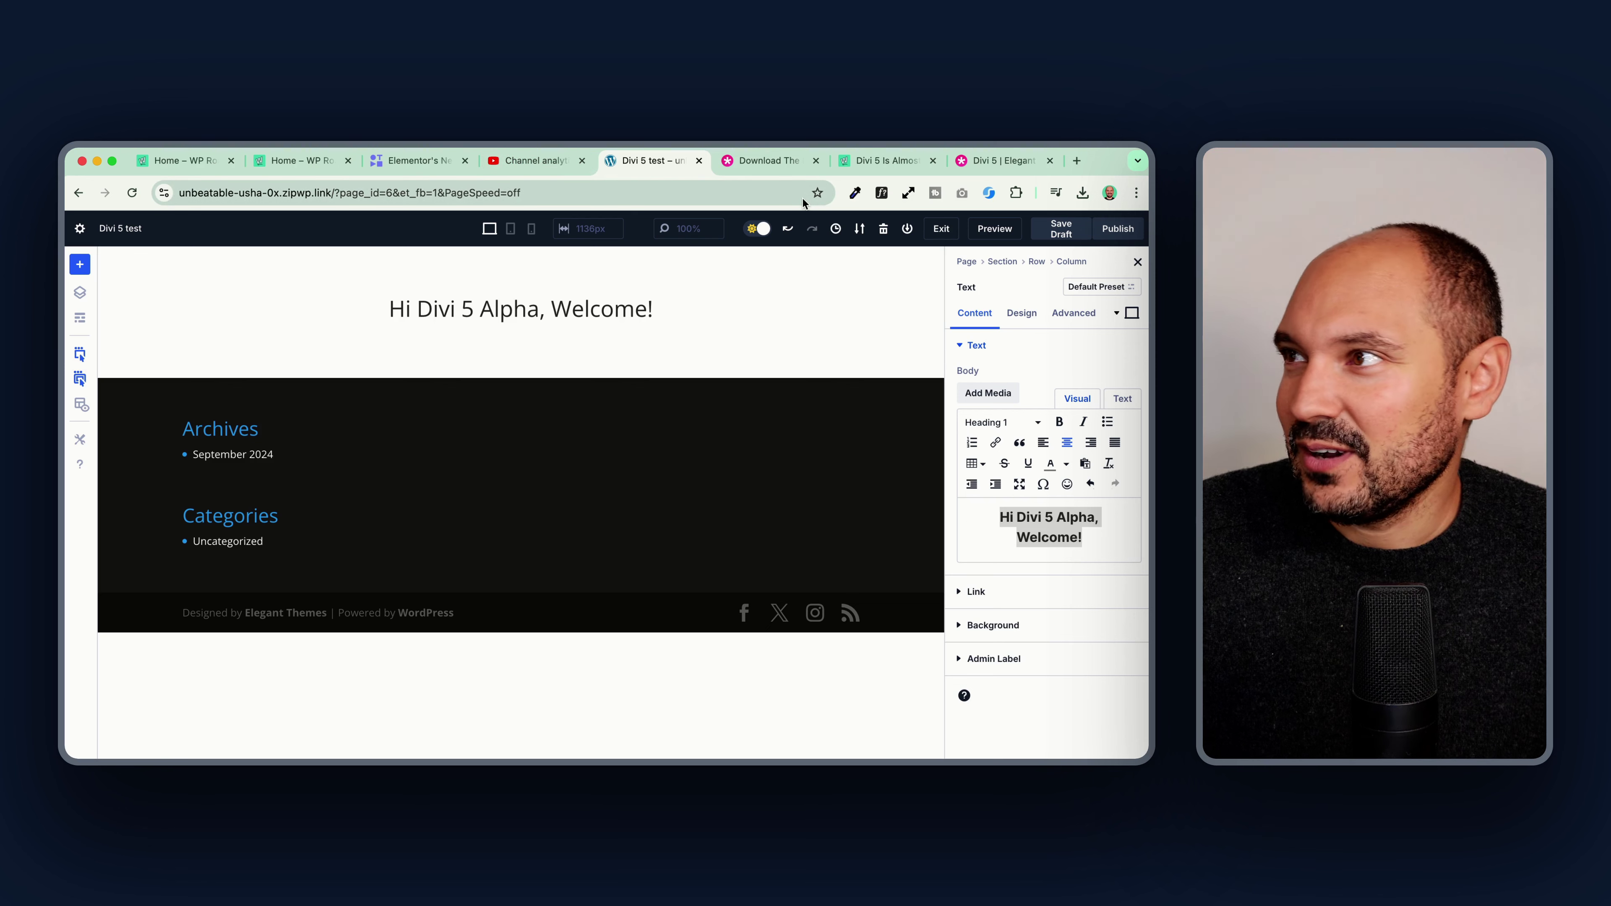
Step: Duplicate the browser tab that holds the Divi 5 test page
right_click(938, 236)
click(939, 234)
key(Escape)
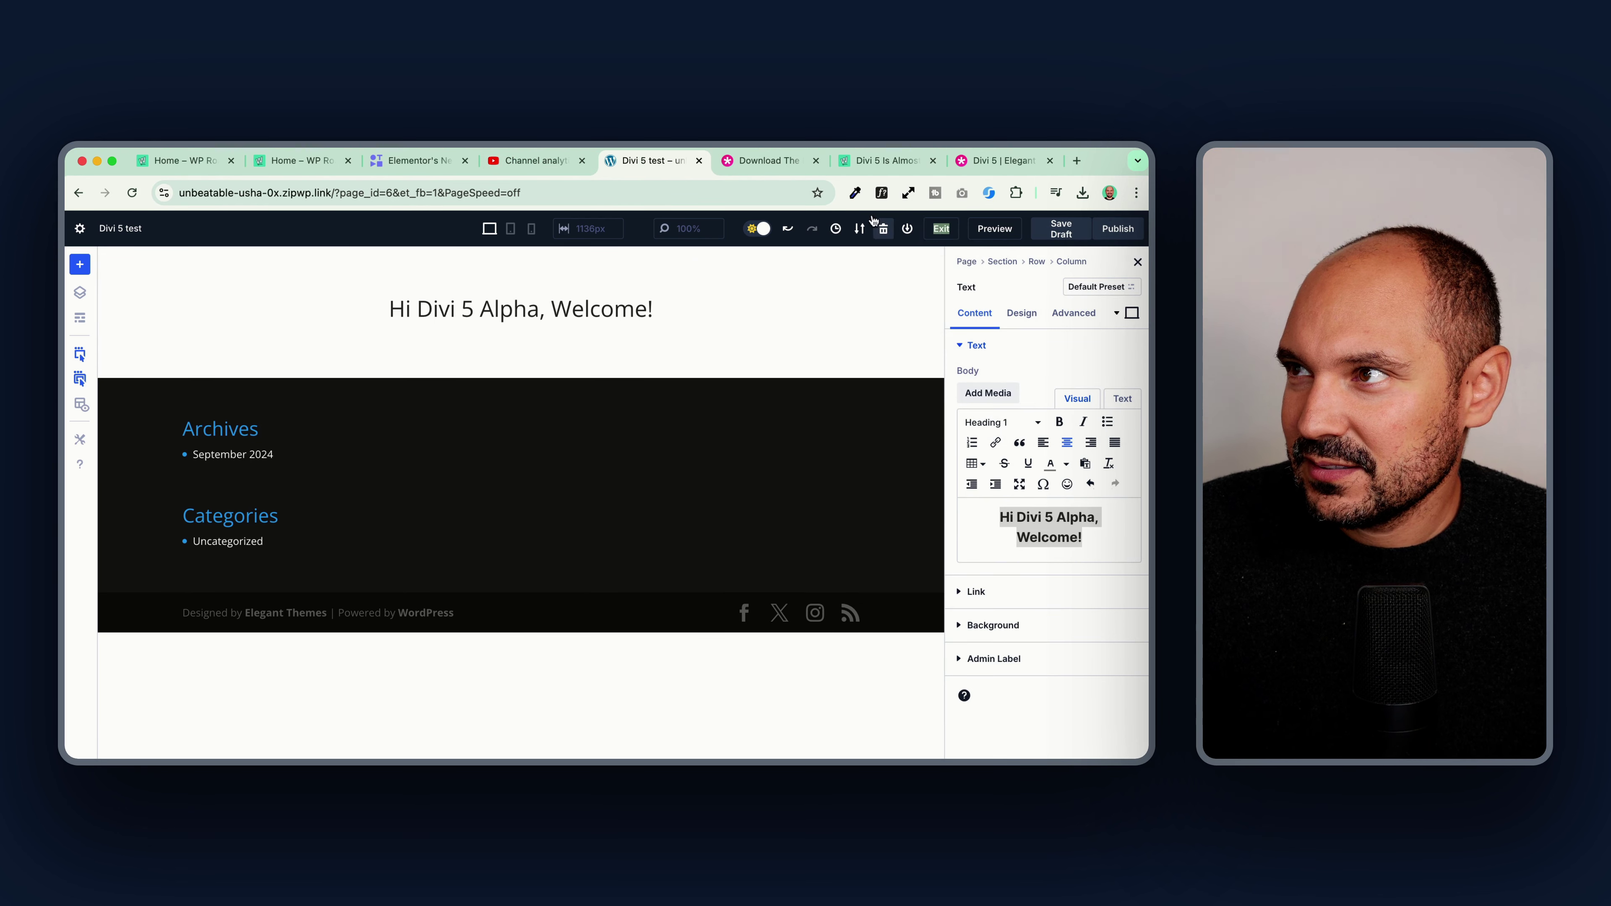
right_click(639, 162)
click(685, 255)
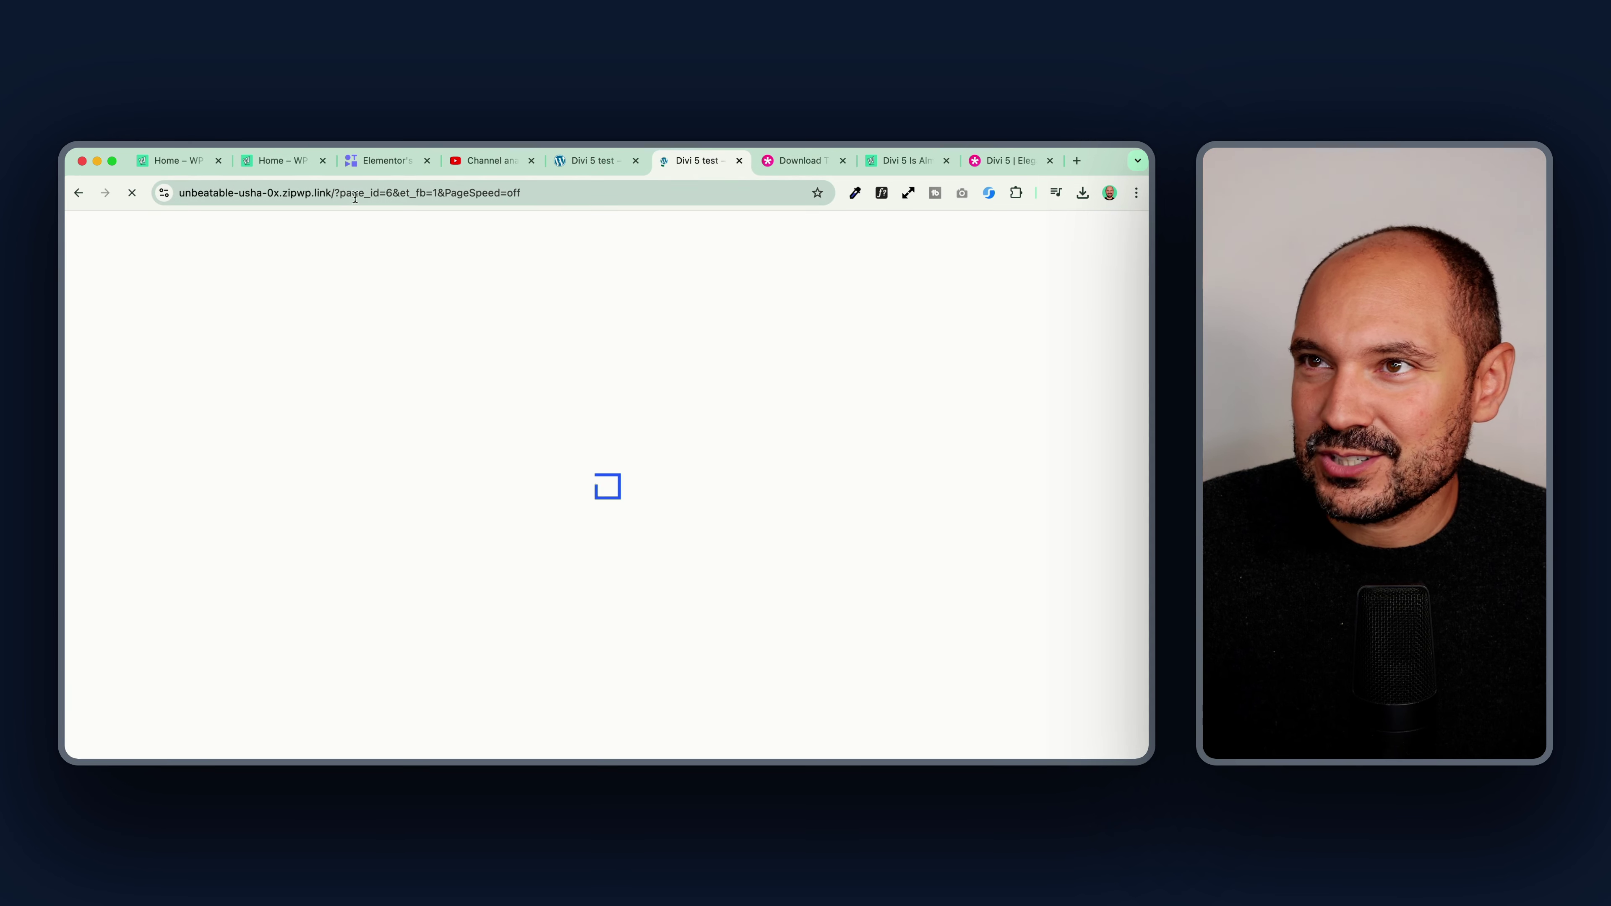
Step: Load the test site's home page in the duplicated tab, go to the WordPress dashboard and start a new page
drag(335, 193, 636, 198)
key(BackSpace)
key(Return)
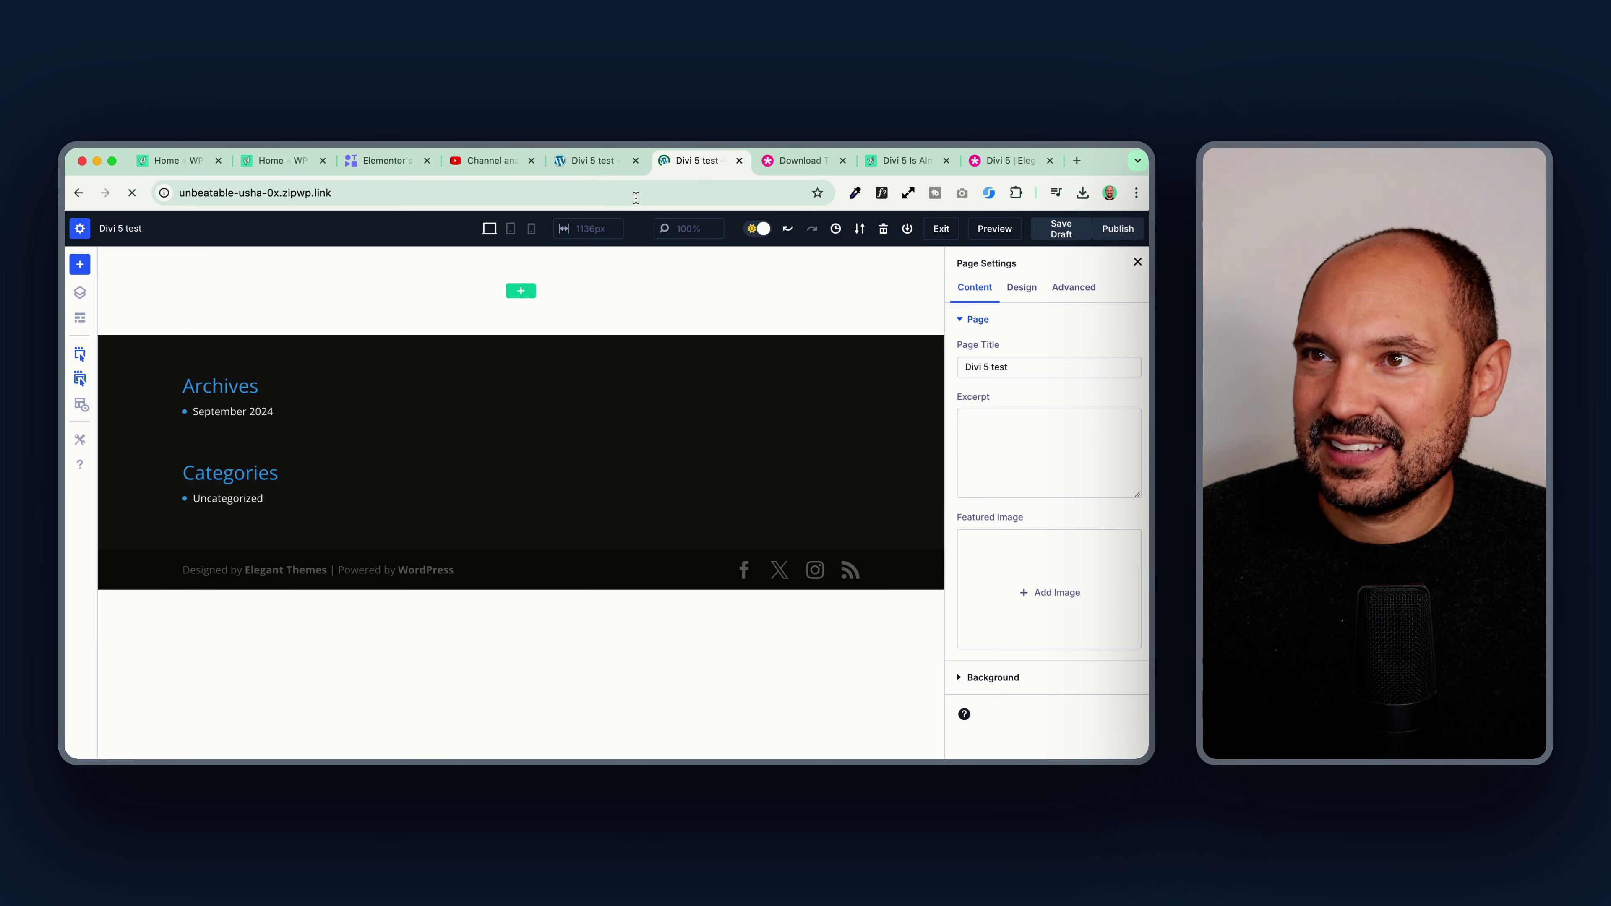
click(120, 248)
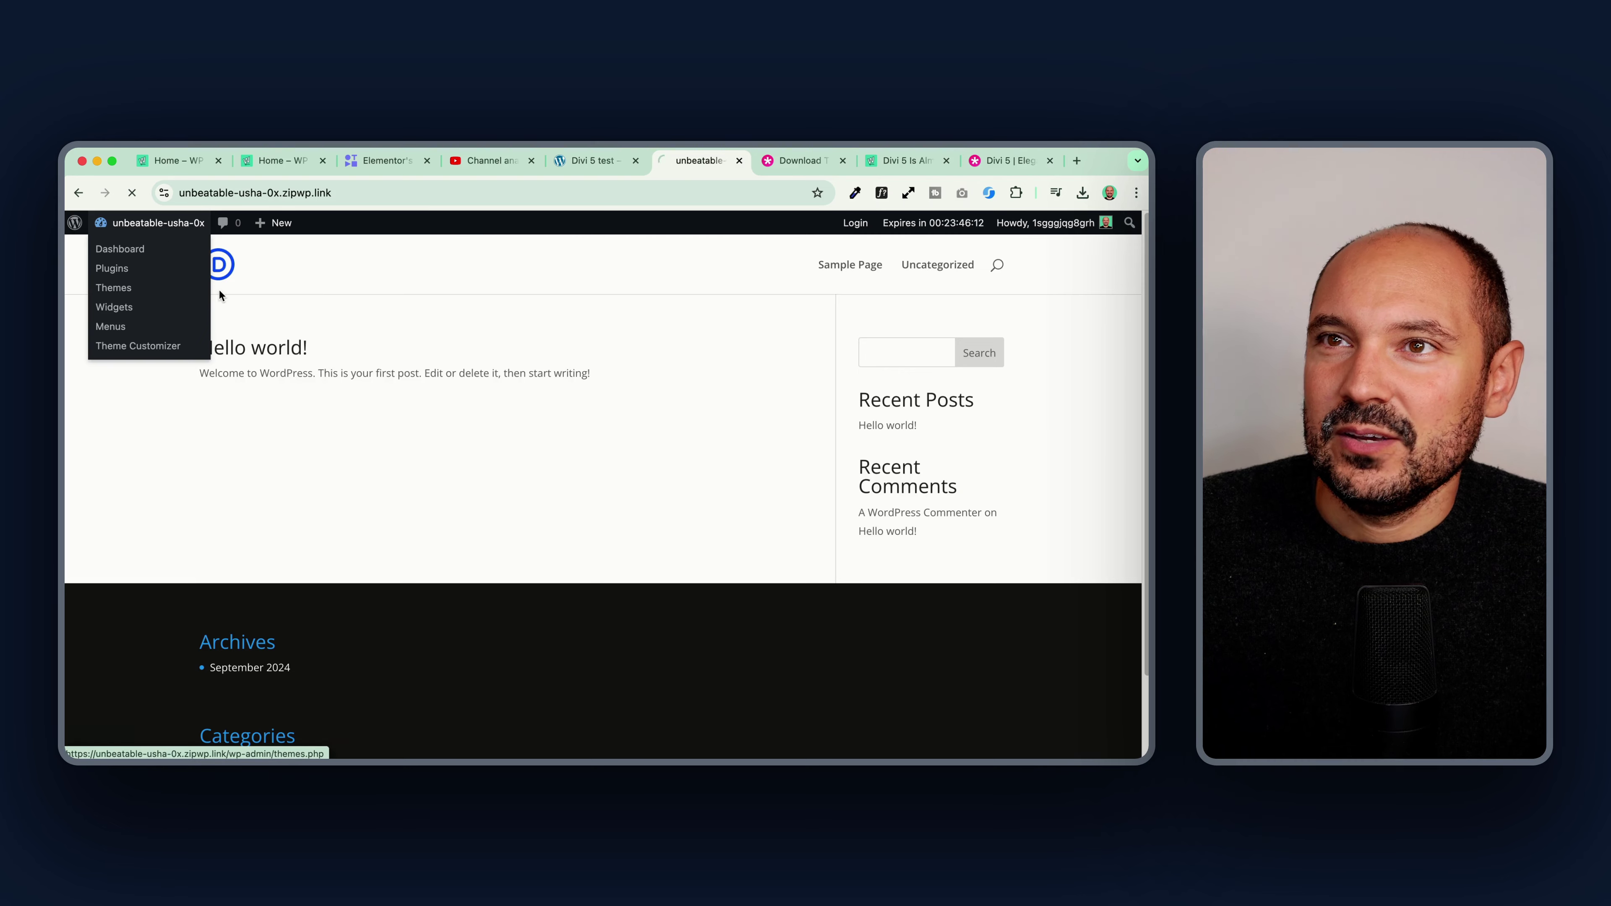
mouse_move(274, 223)
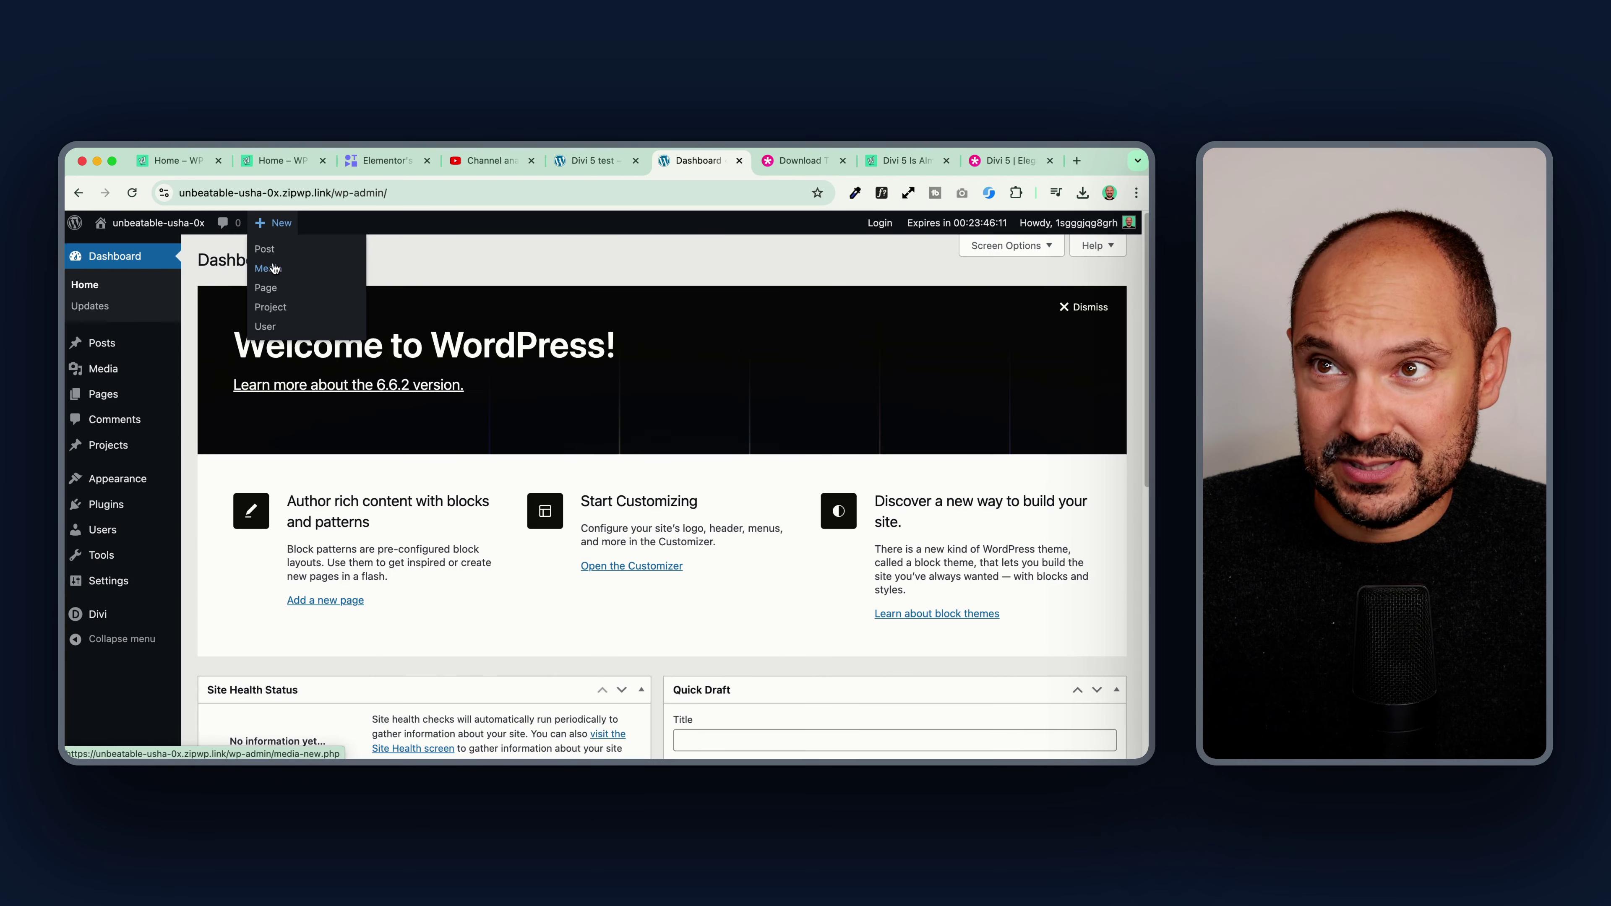
click(346, 288)
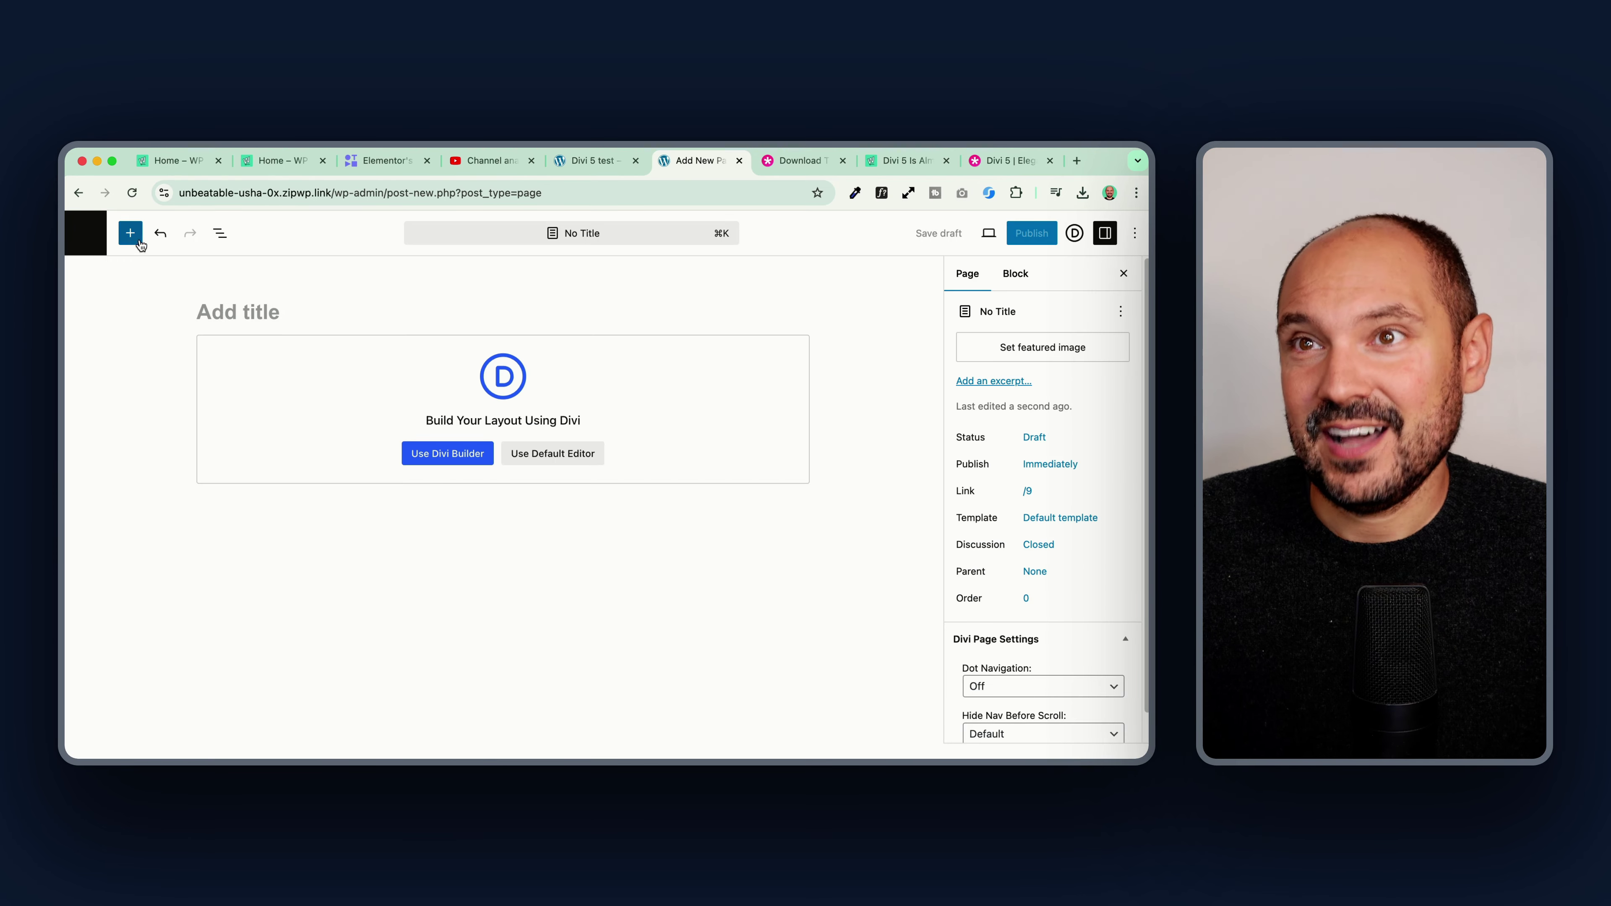
Step: Choose the default editor for the new page and display its list of available blocks
key(ctrl+shift+Tab)
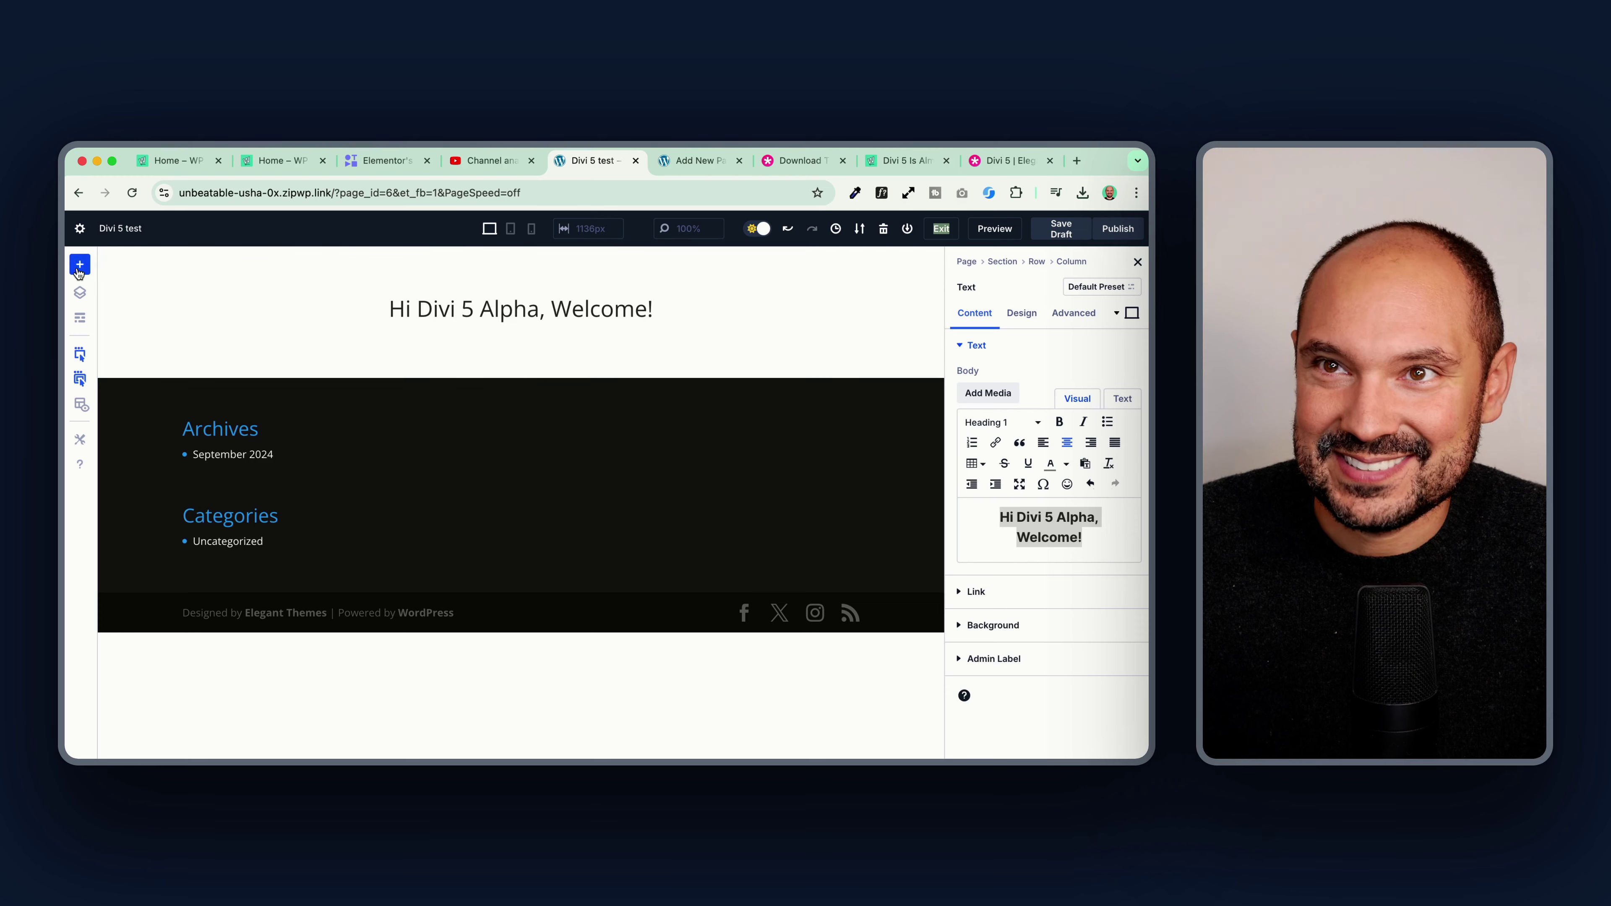
click(694, 161)
click(138, 236)
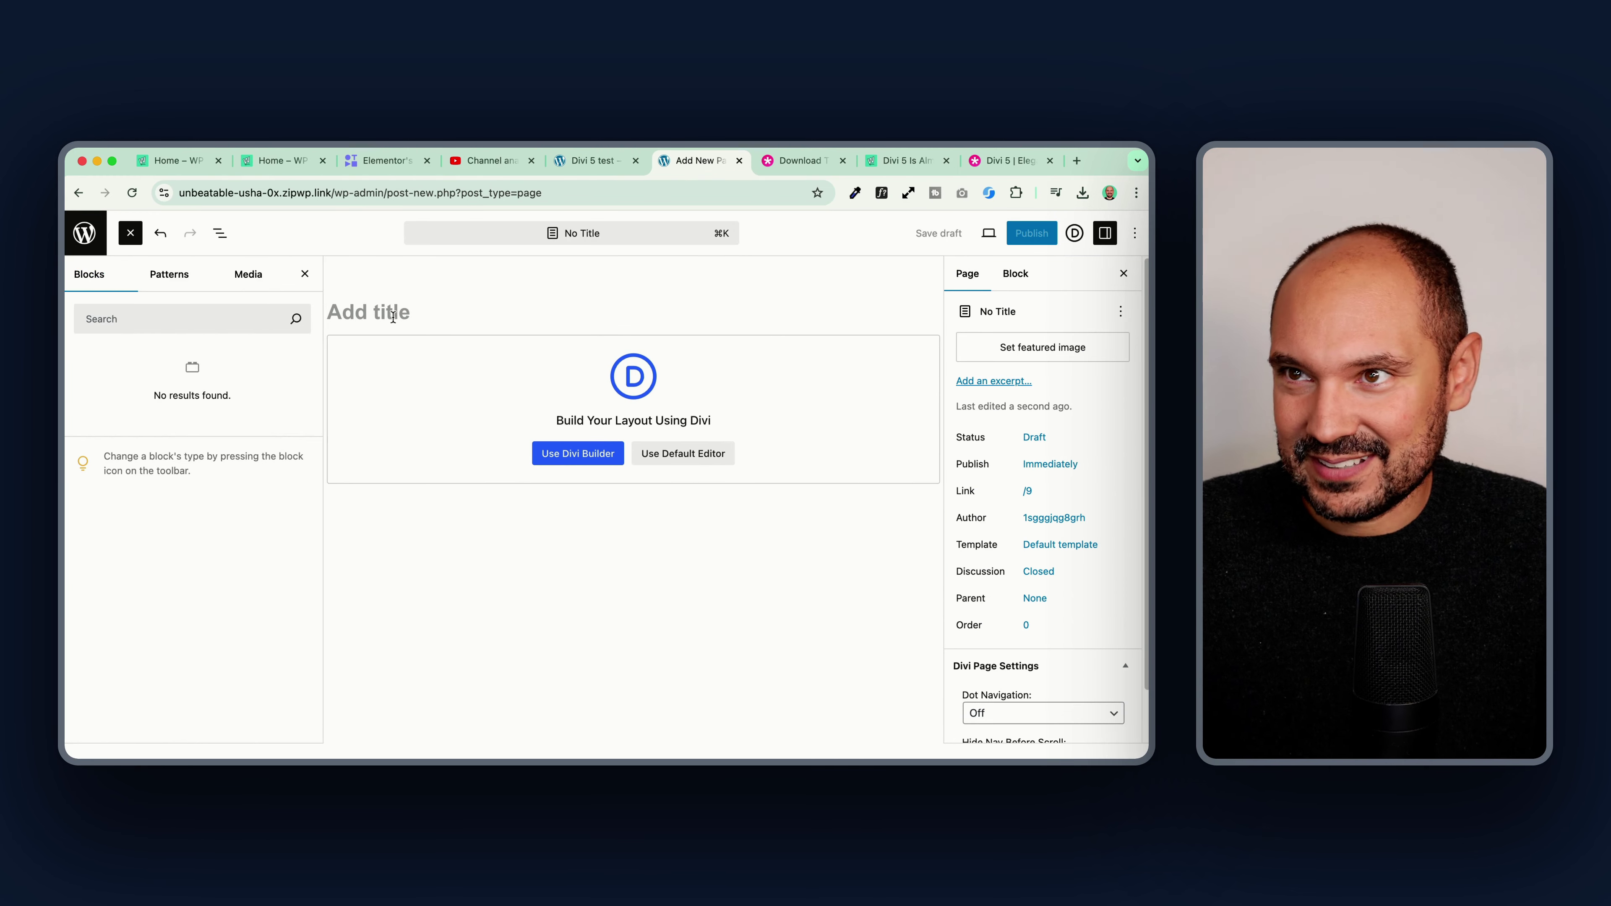
click(683, 453)
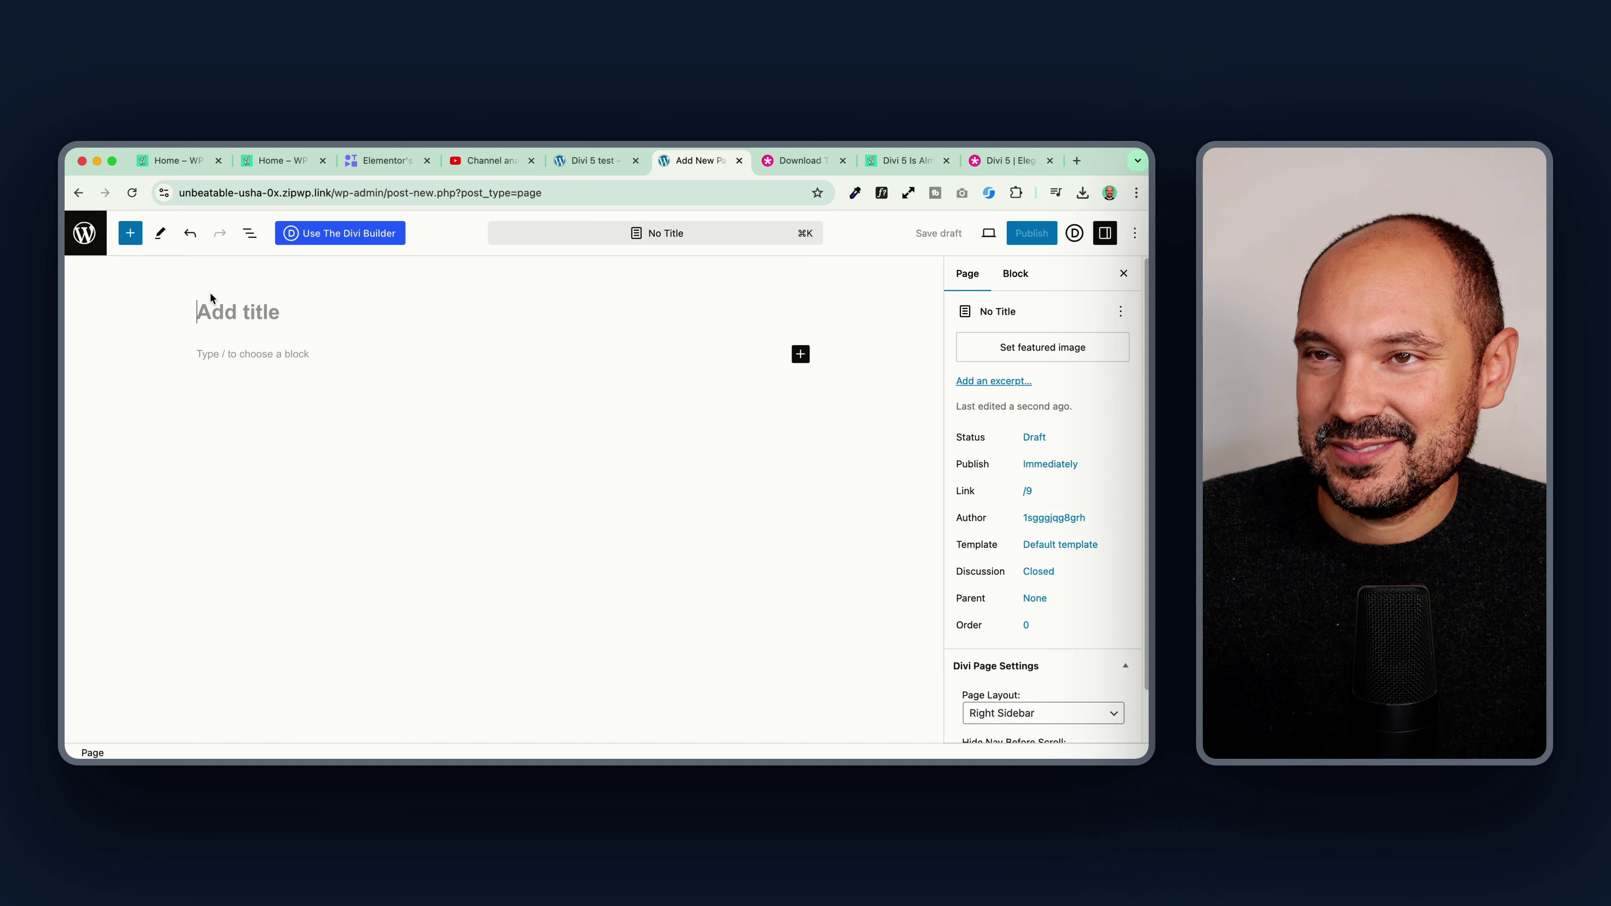
click(130, 233)
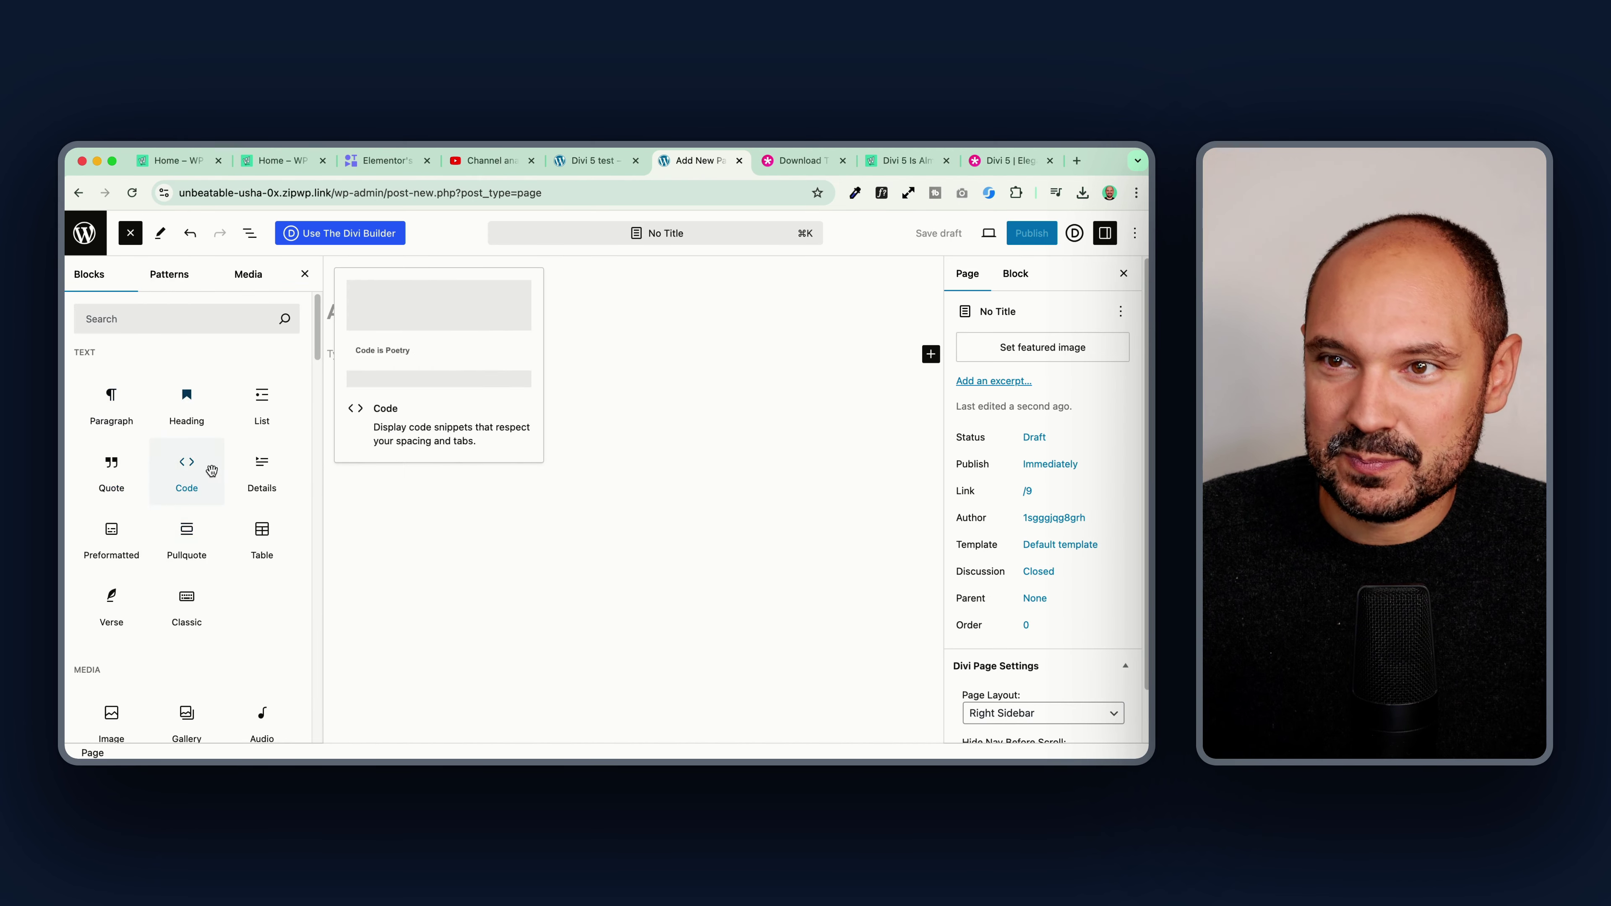
Step: Back on the Divi 5 test page, look through the available modules and insert a Heading module below the welcome text
click(587, 160)
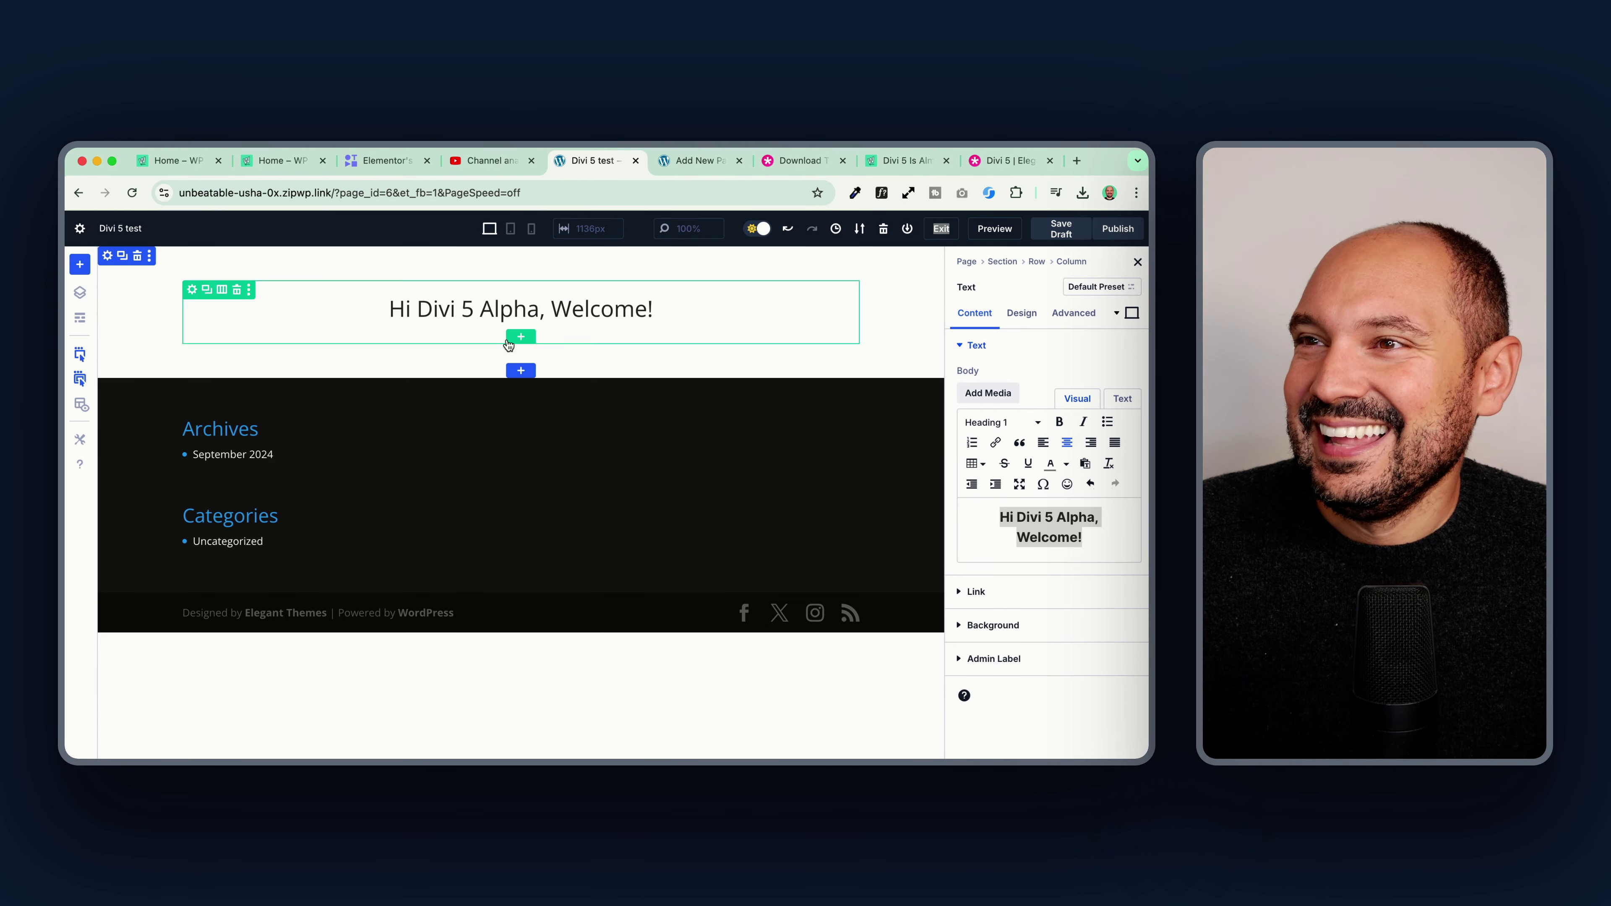
click(522, 338)
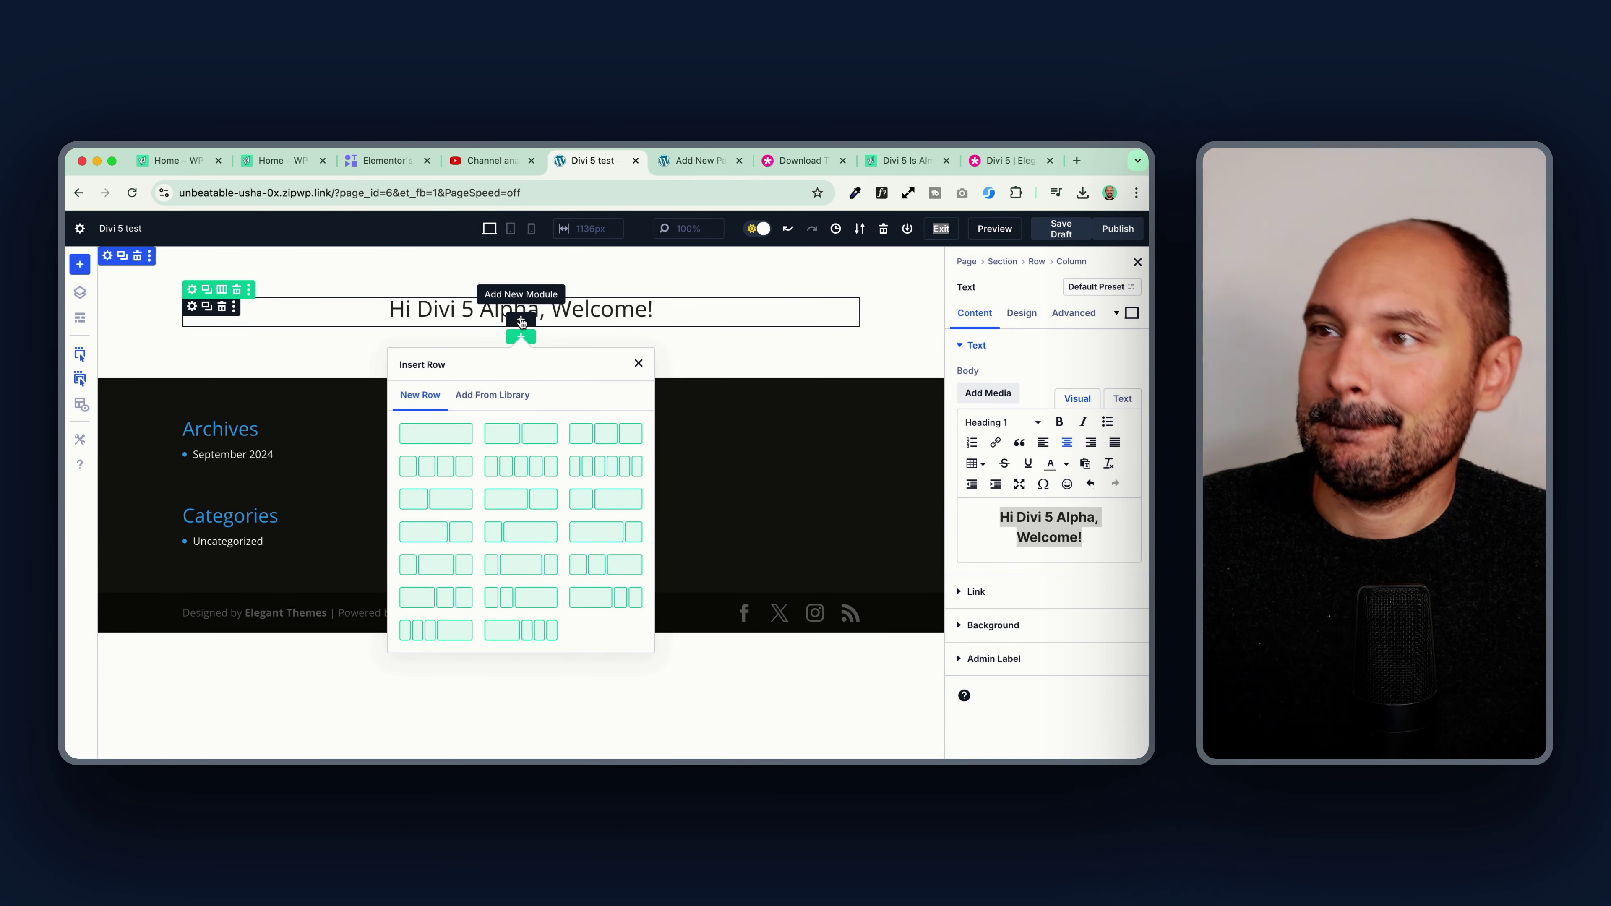
click(523, 323)
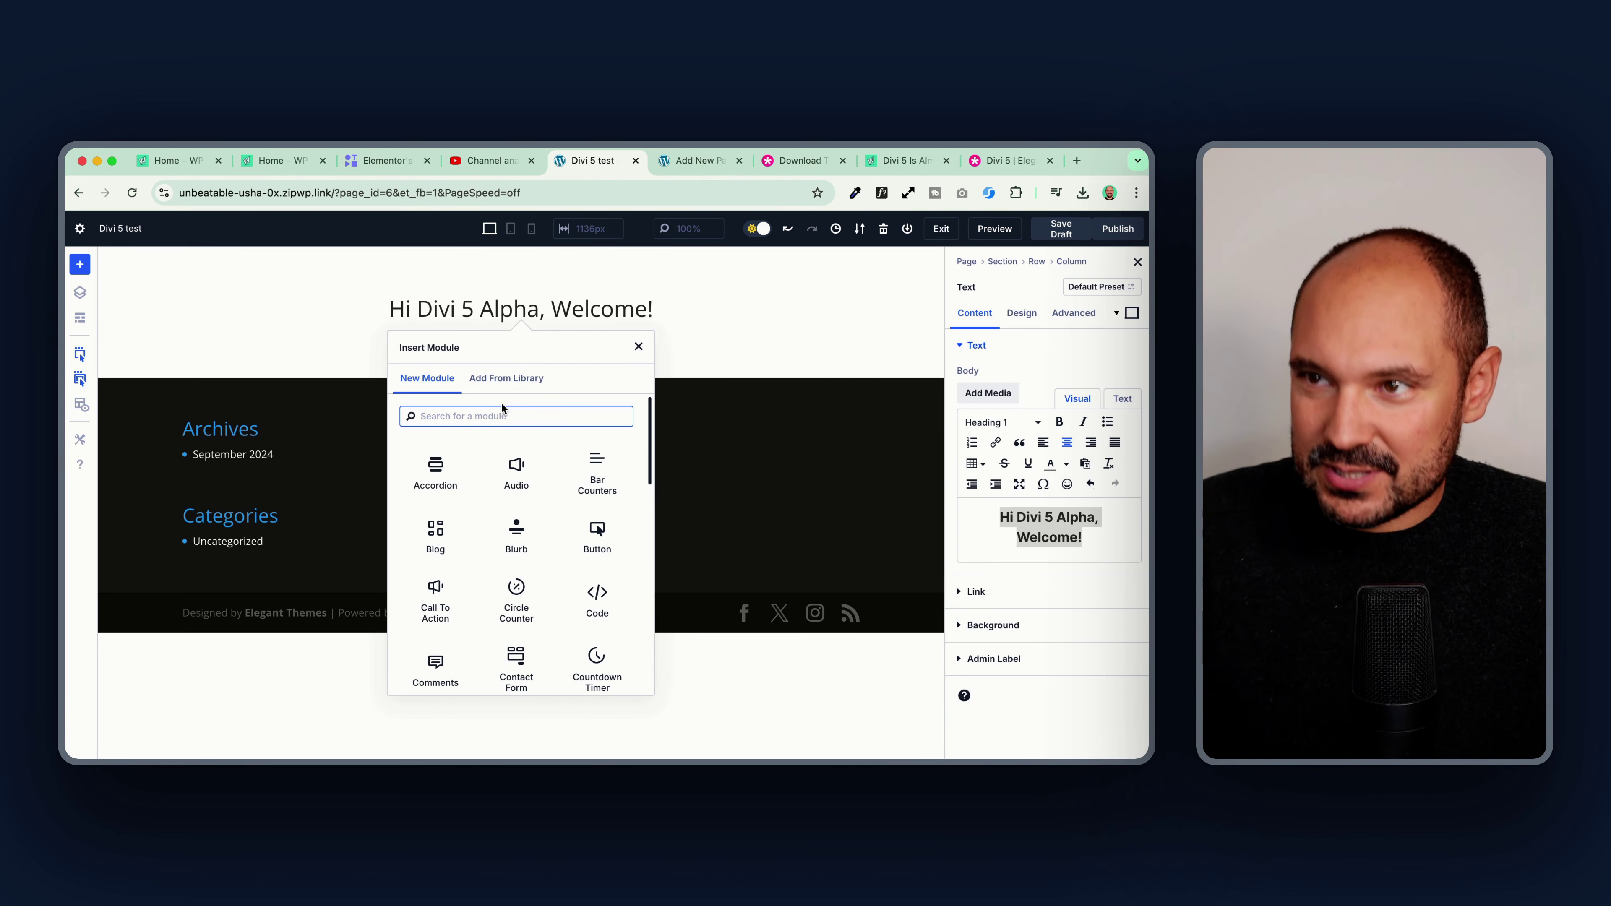
scroll(527, 483, down, 2)
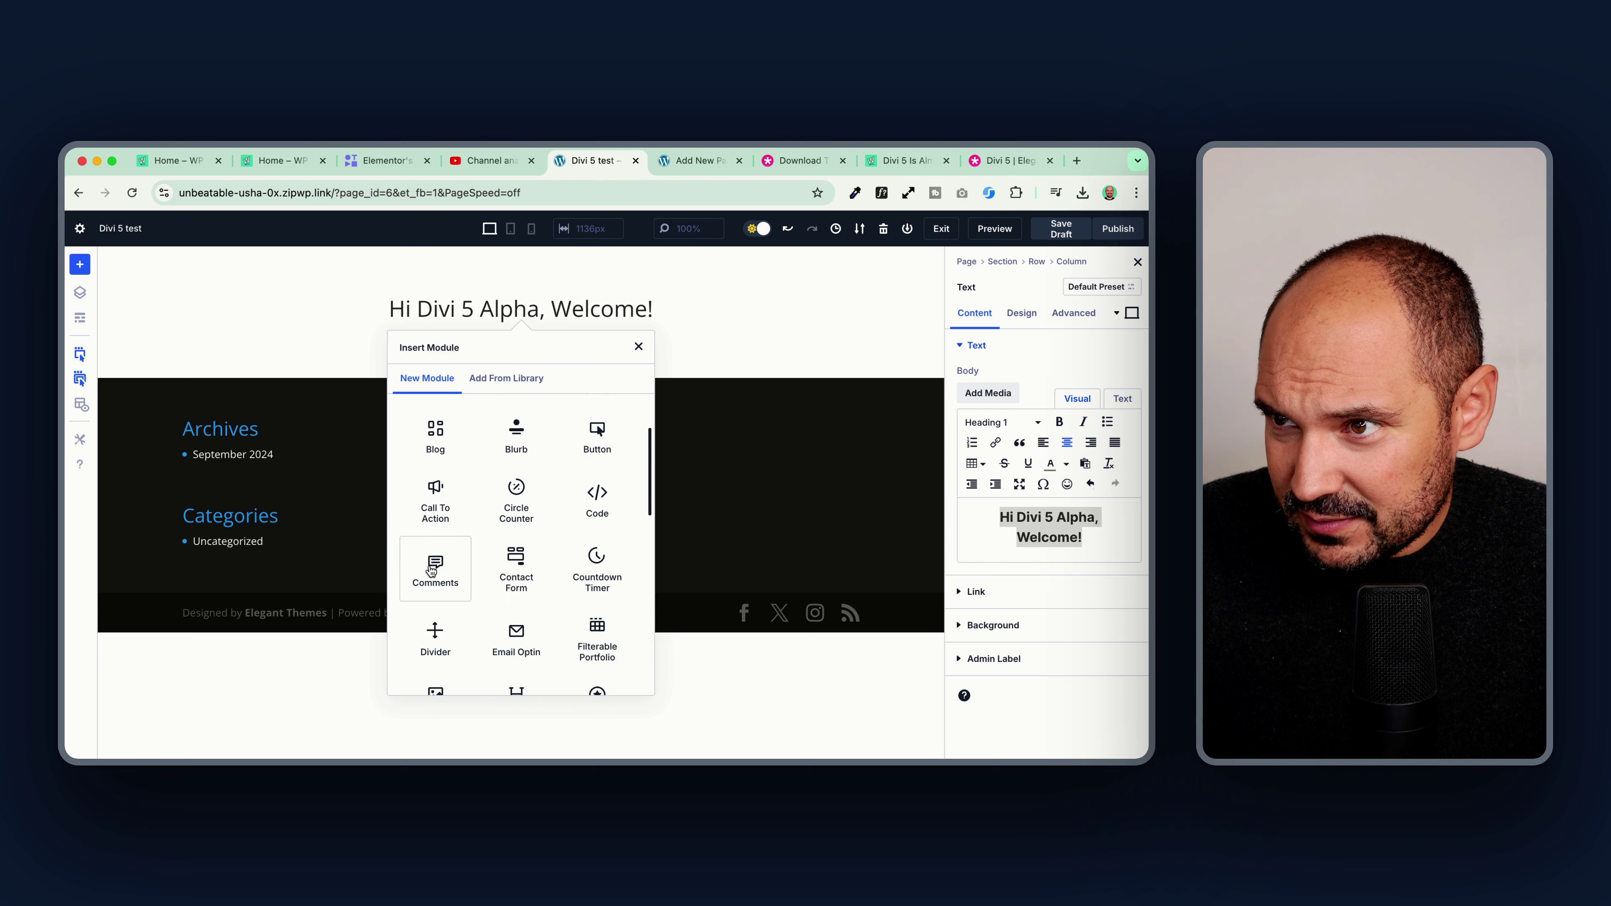
scroll(446, 556, down, 2)
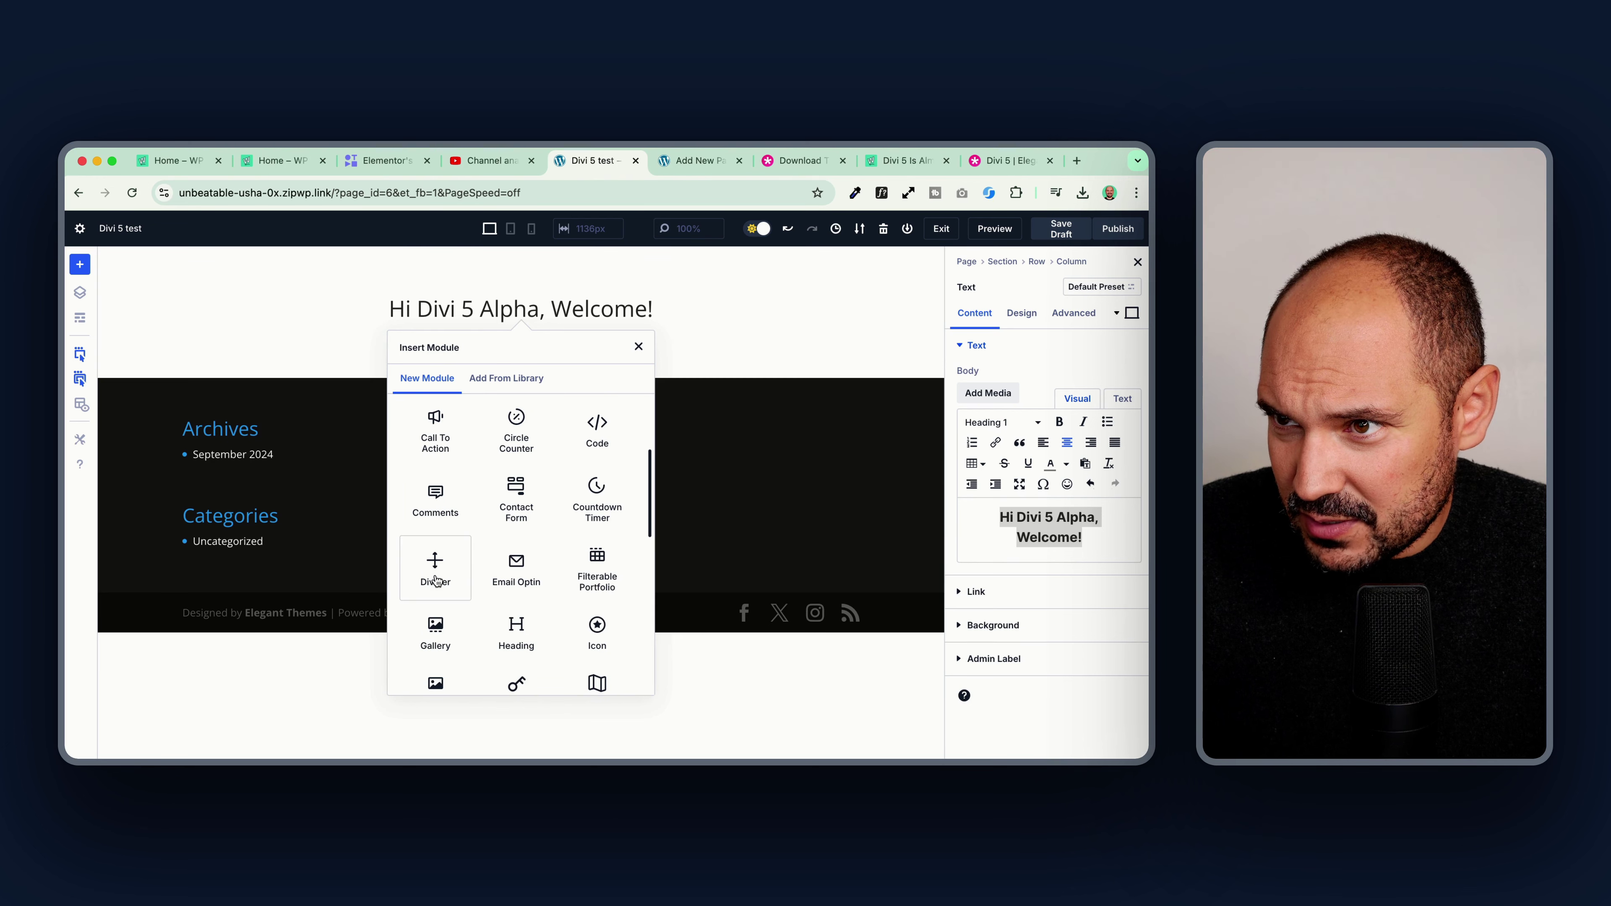
scroll(438, 562, down, 2)
scroll(482, 591, down, 3)
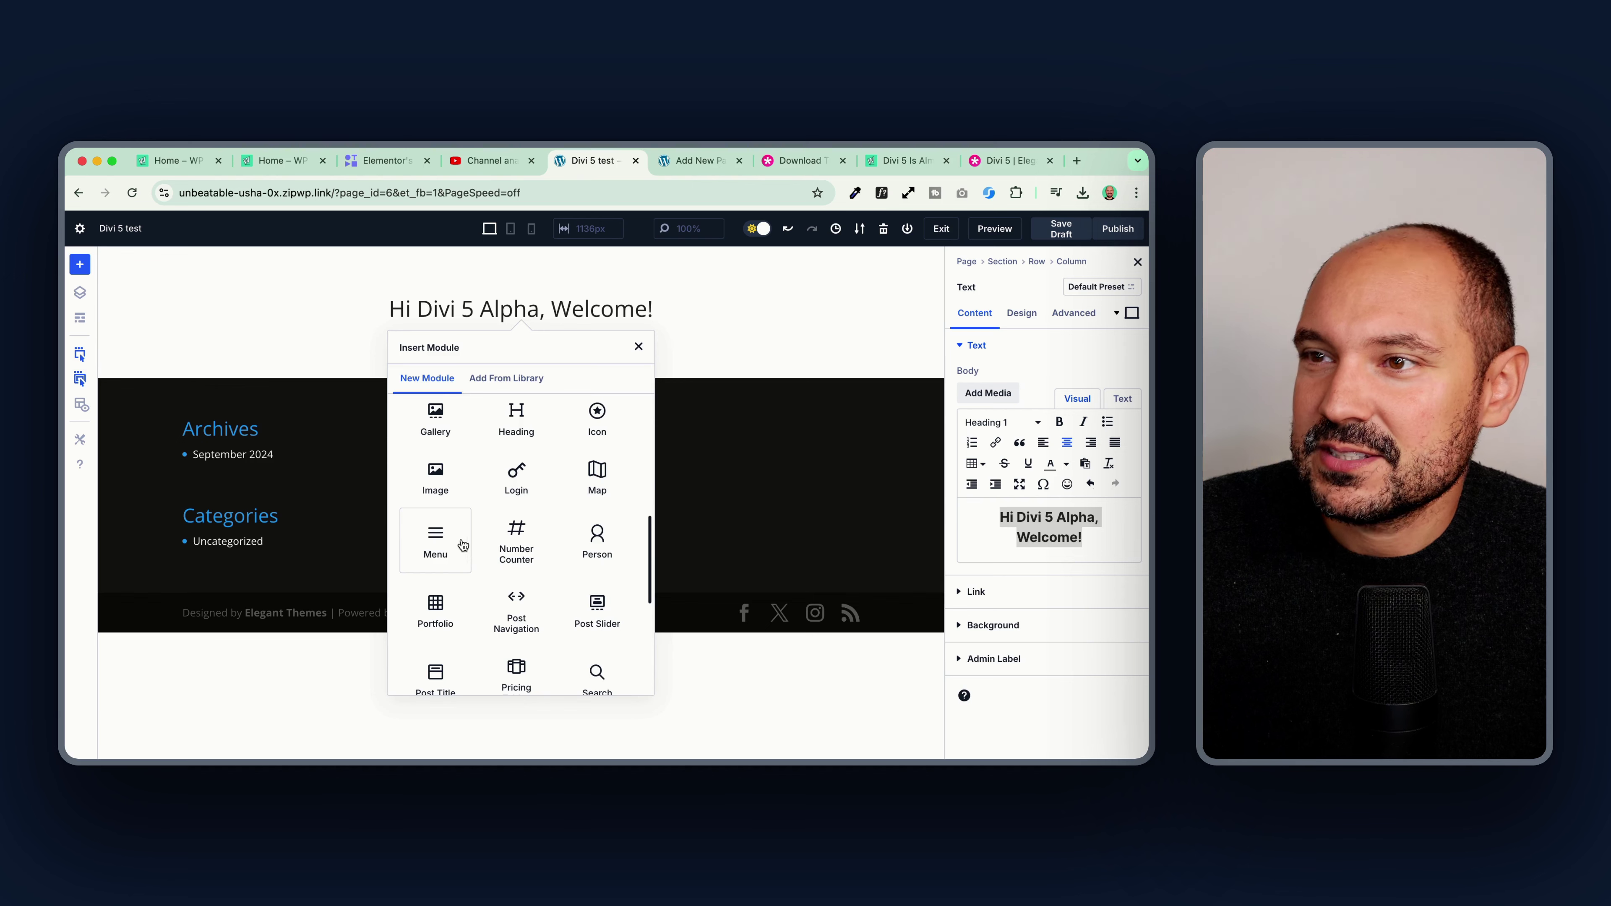
scroll(462, 544, up, 5)
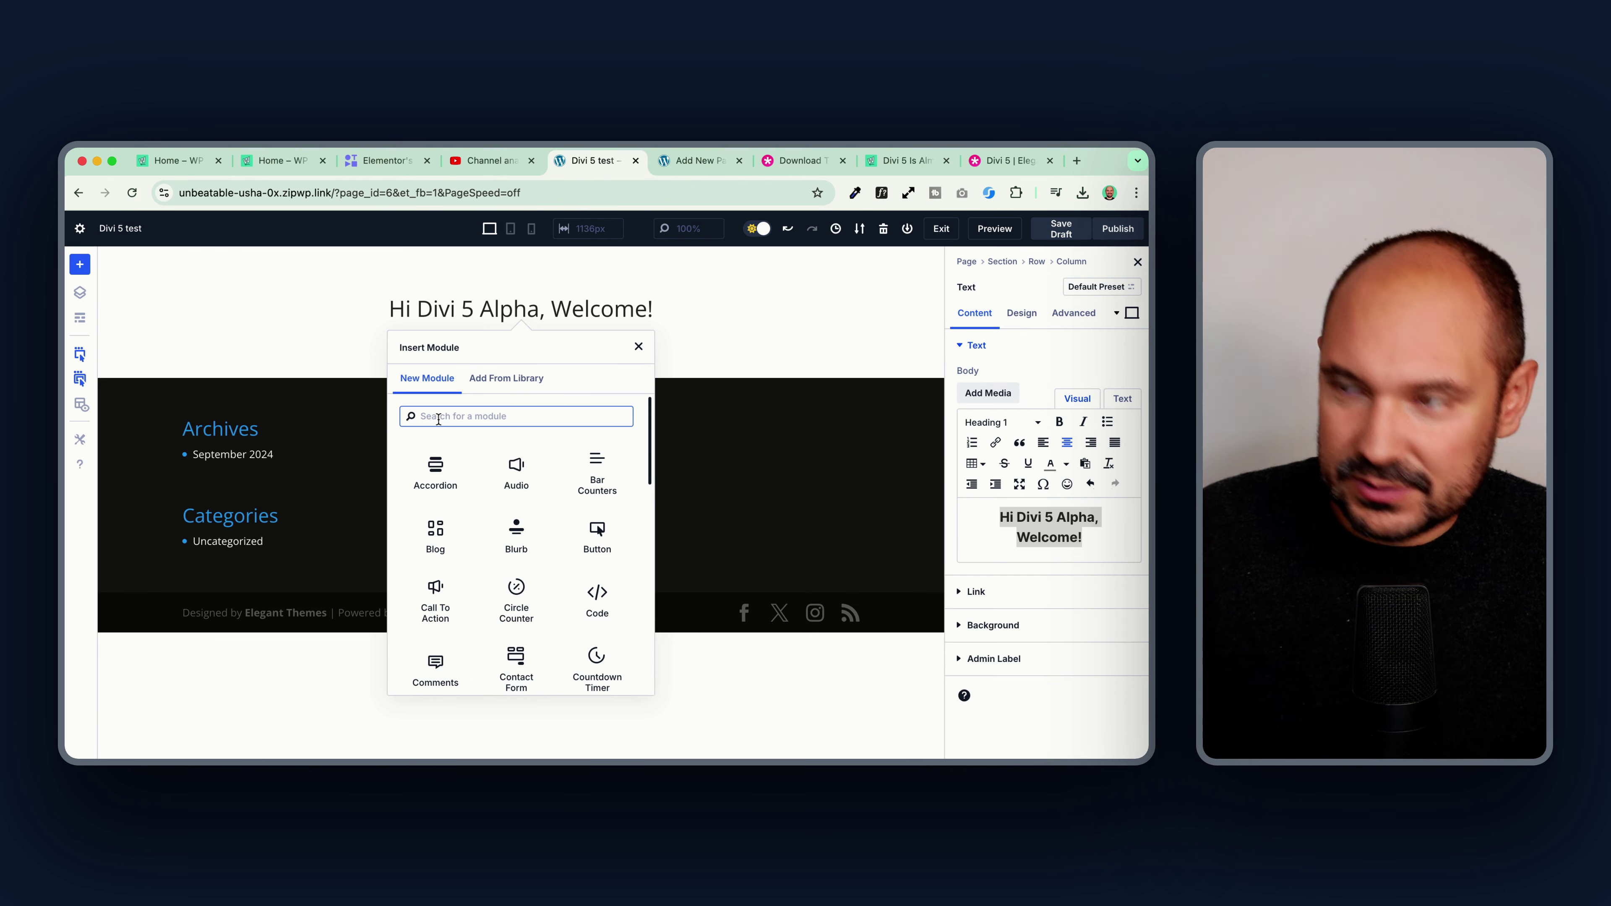
text(text)
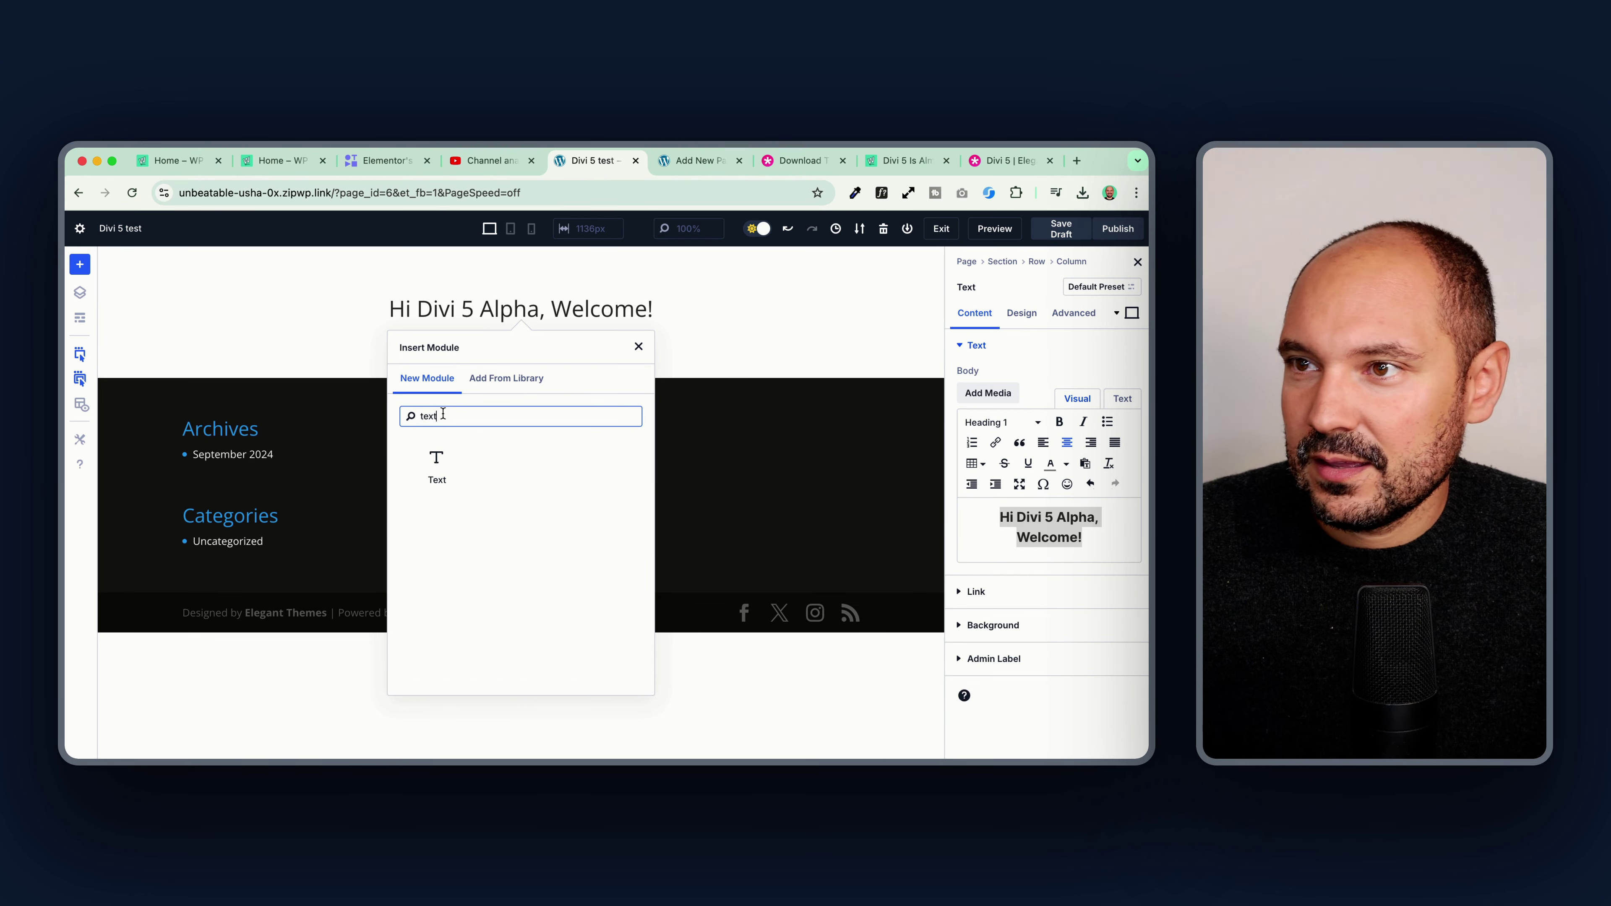
double_click(442, 414)
text(hea)
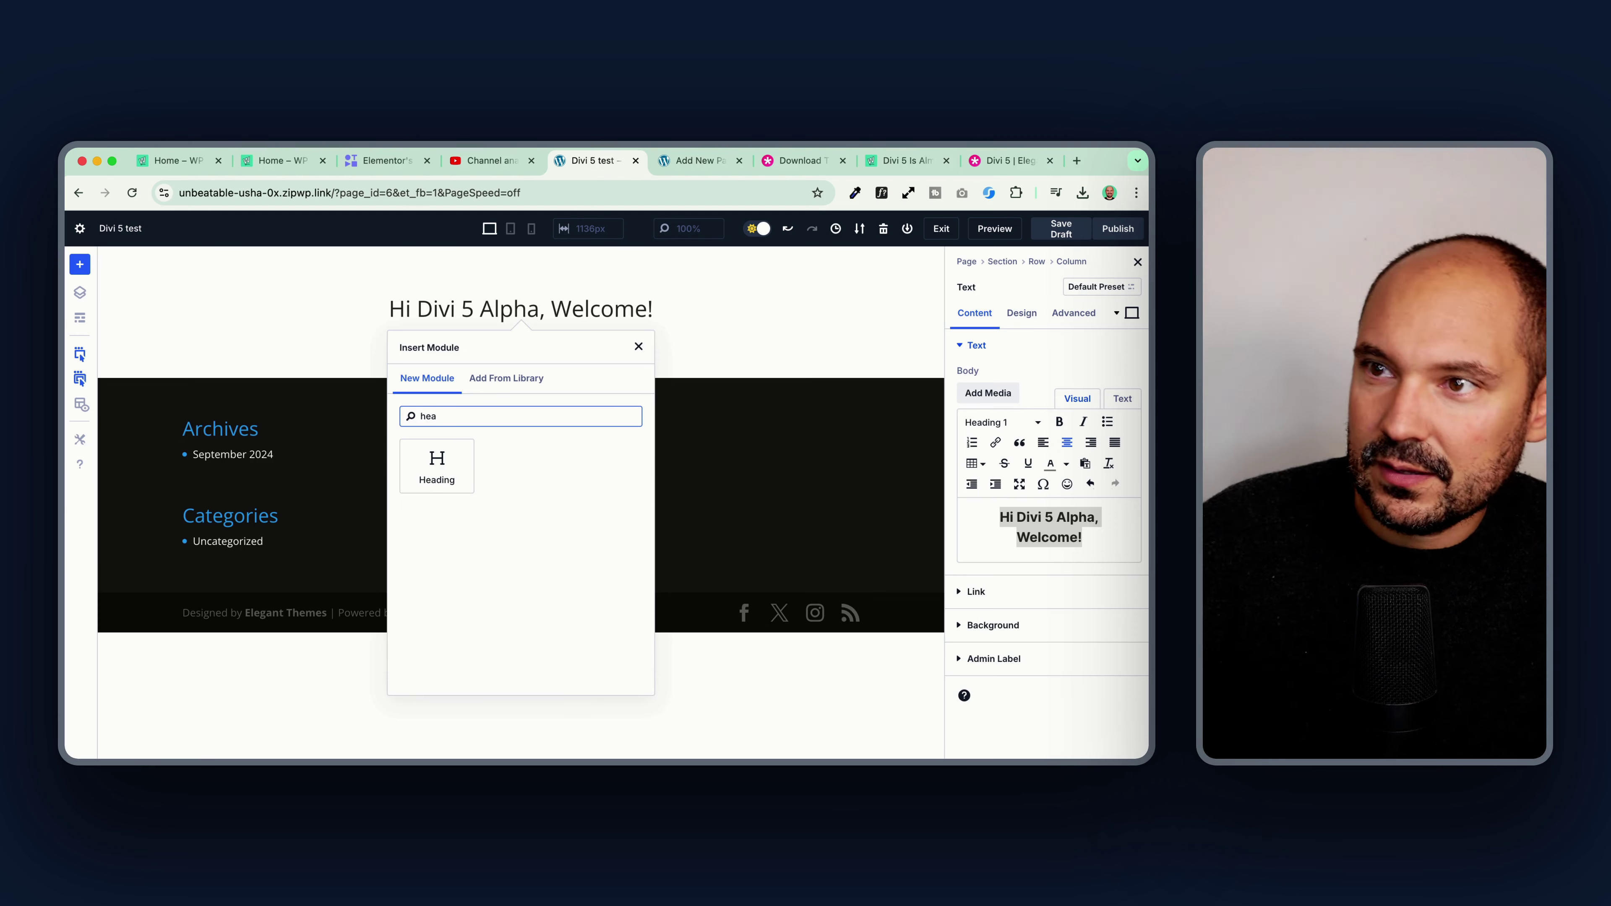
click(454, 467)
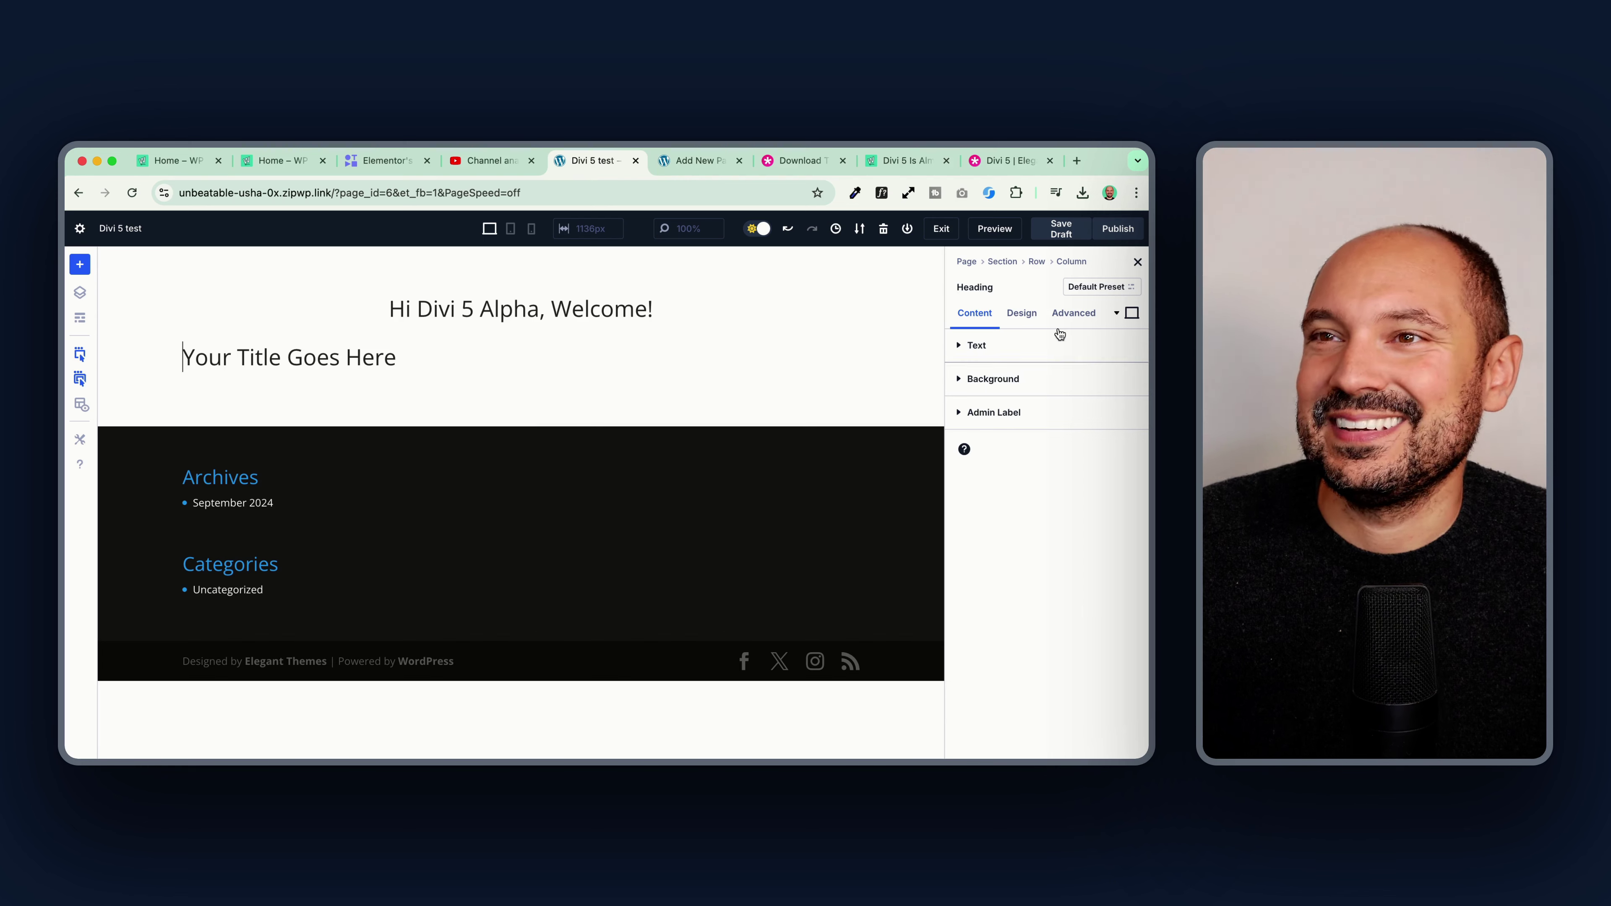
Step: Center the new "Your Title Goes Here" heading using the Heading Text alignment in its design settings
triple_click(374, 357)
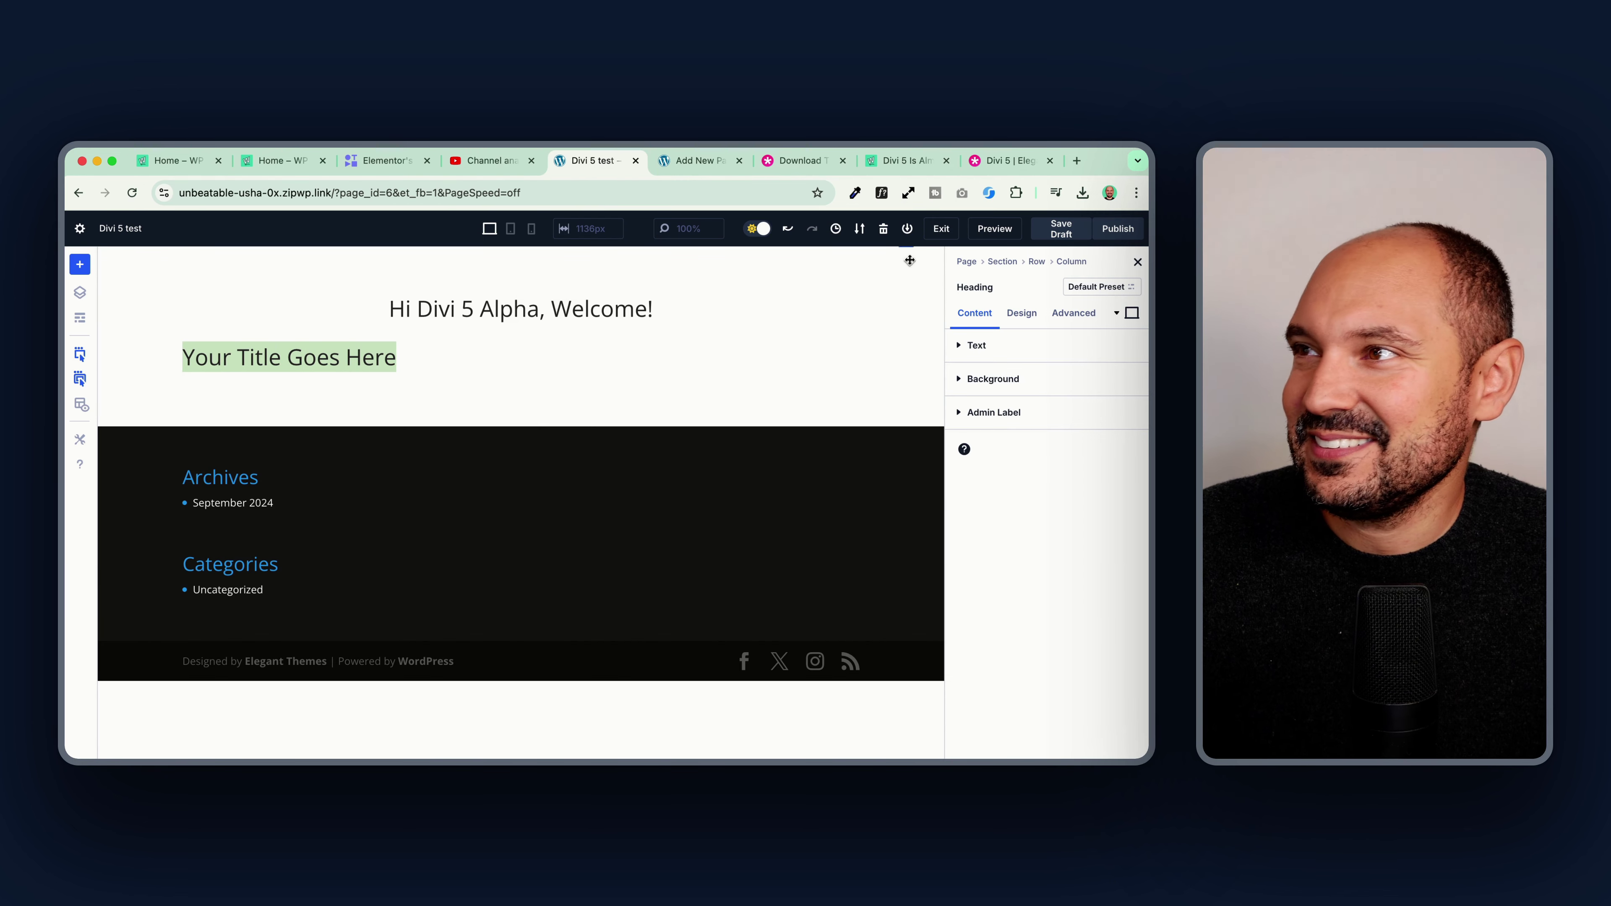
click(1008, 349)
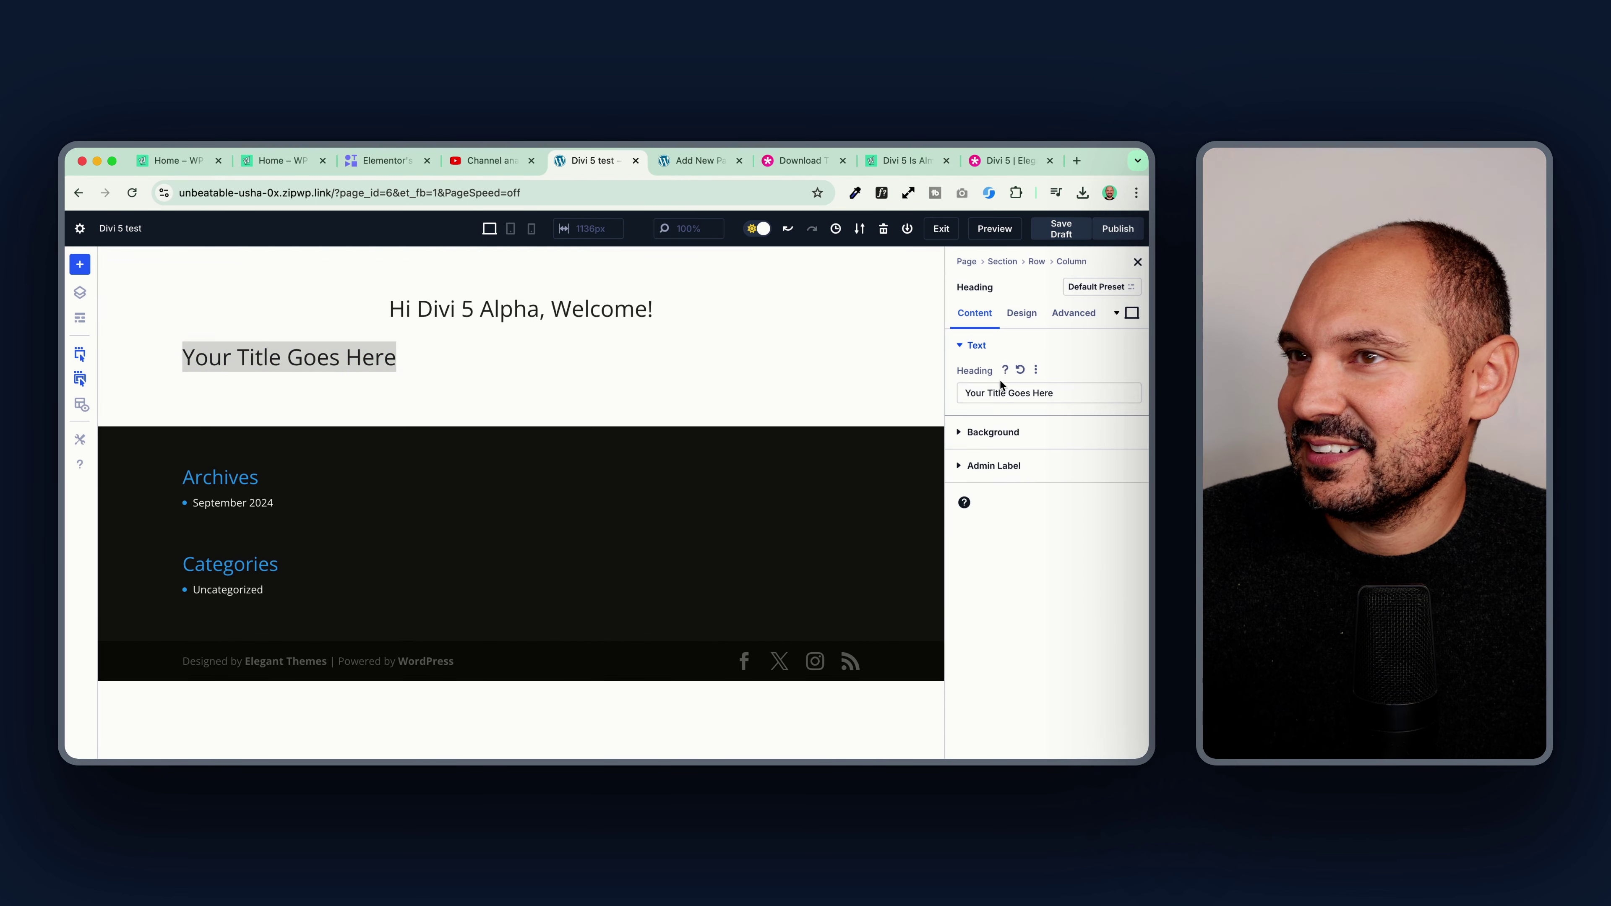
click(1022, 317)
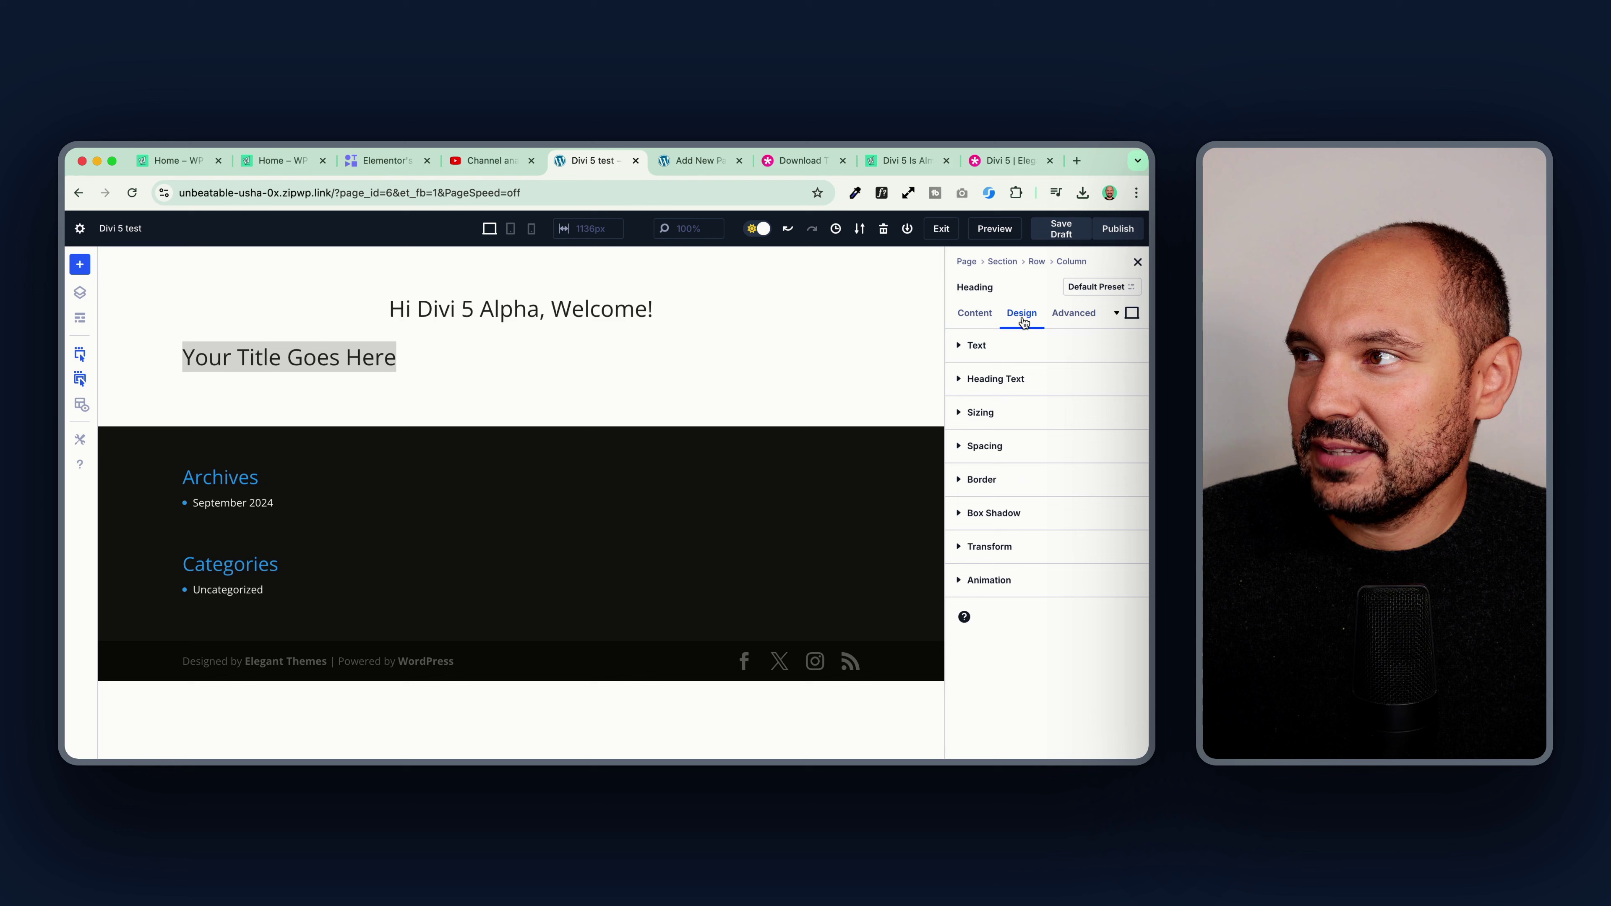
click(984, 346)
click(998, 467)
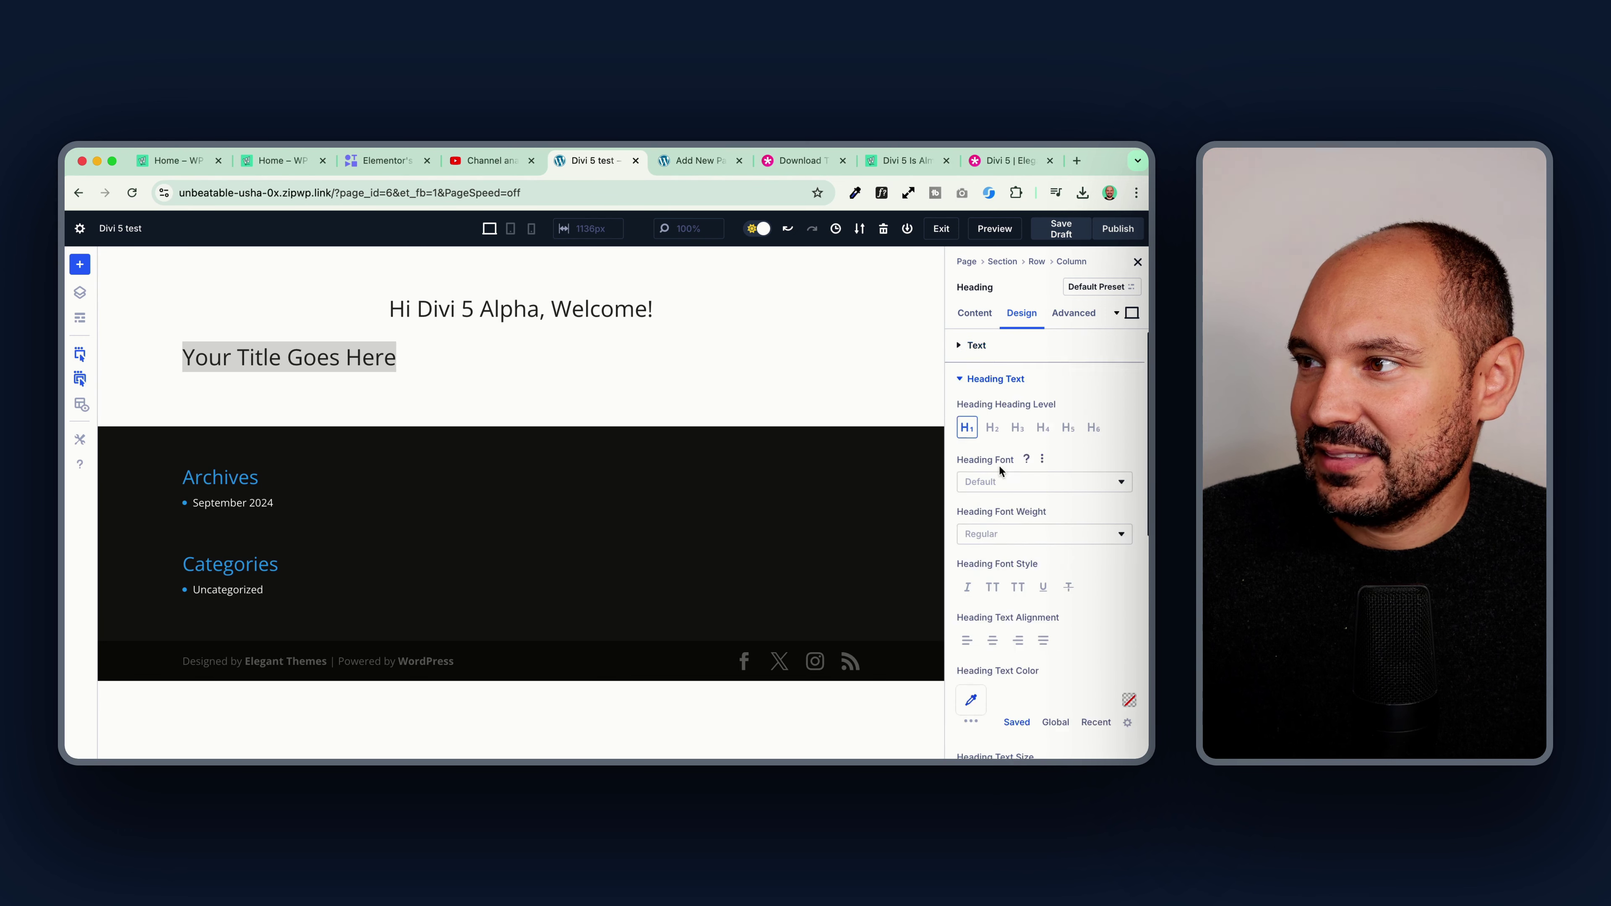
scroll(999, 483, down, 1)
click(993, 608)
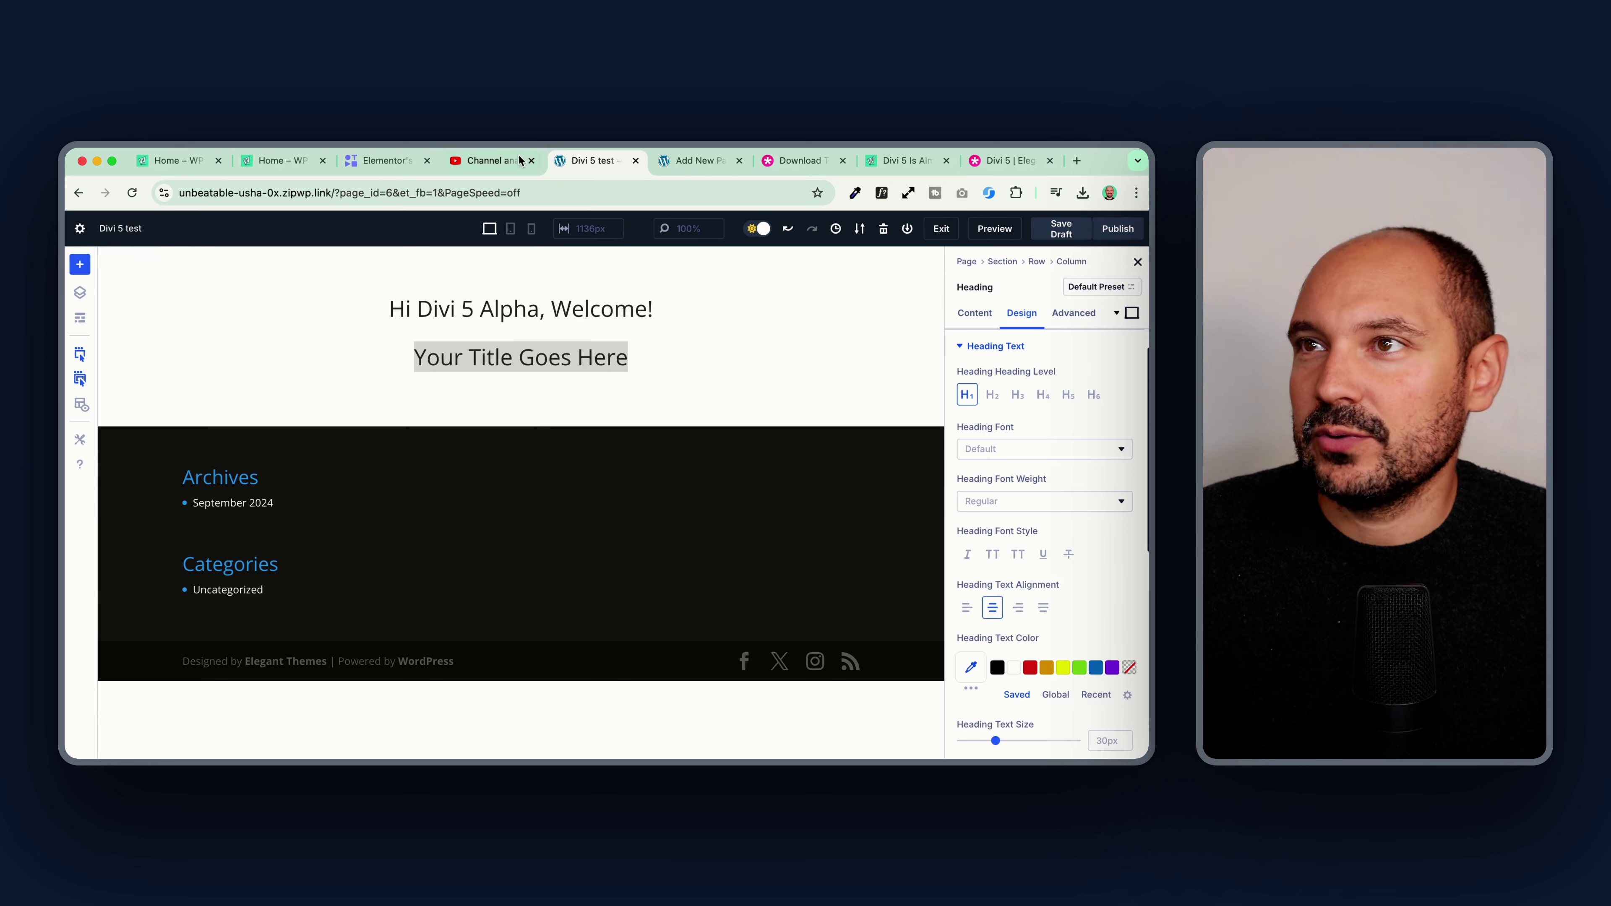
Step: On the untitled page in the default editor, add a Heading block reading "Ciao" and check its text alignment options
click(684, 163)
click(373, 356)
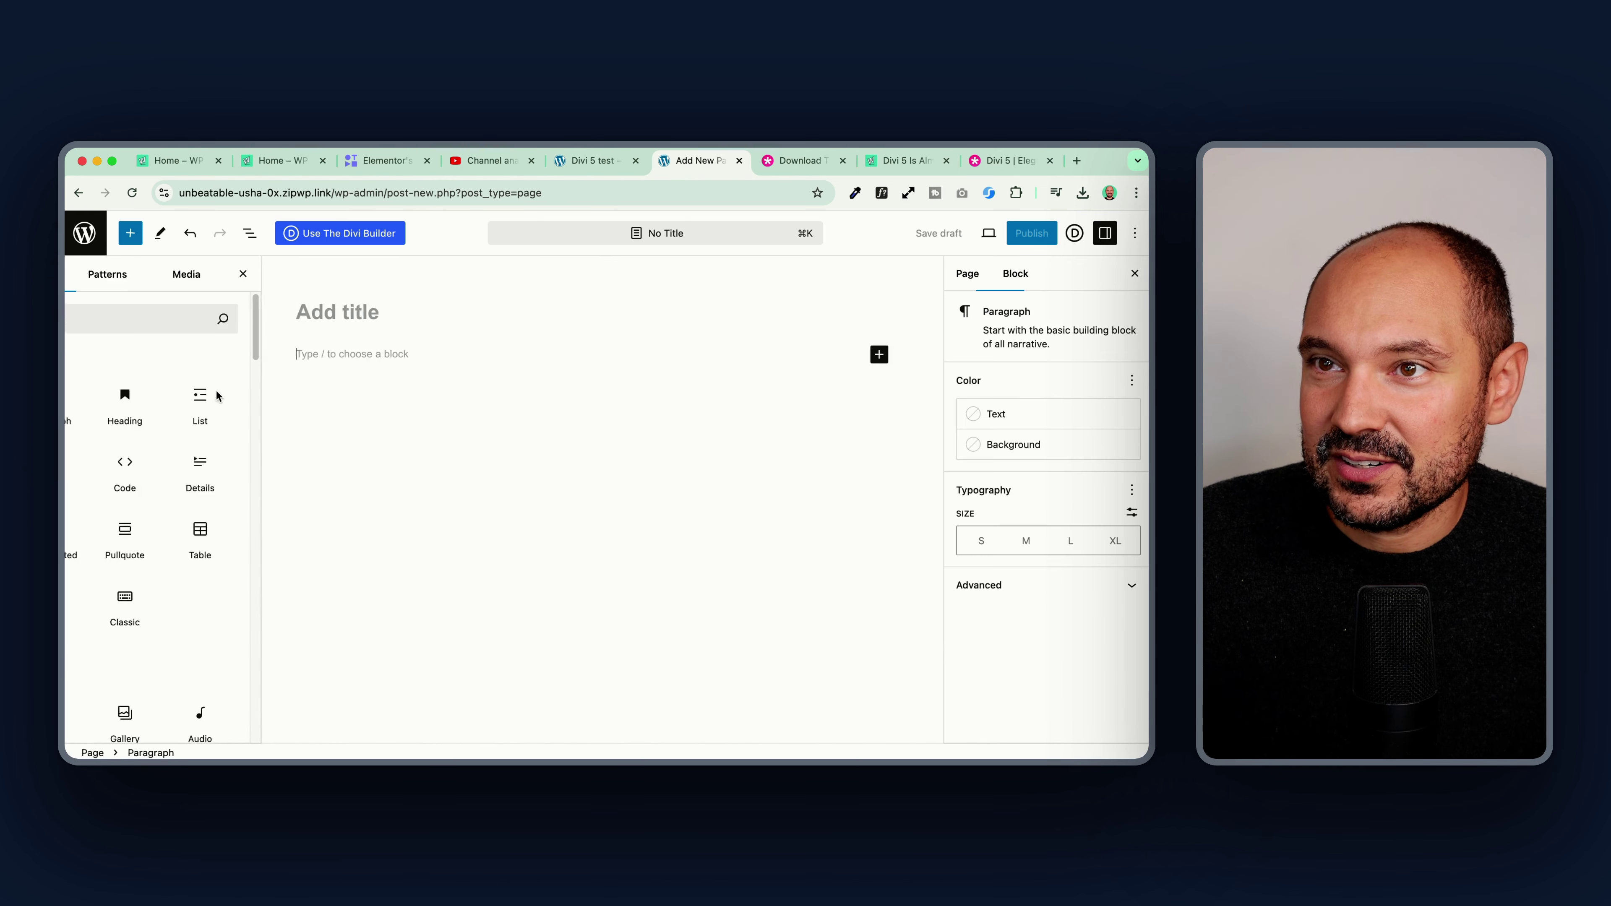
click(130, 232)
click(186, 405)
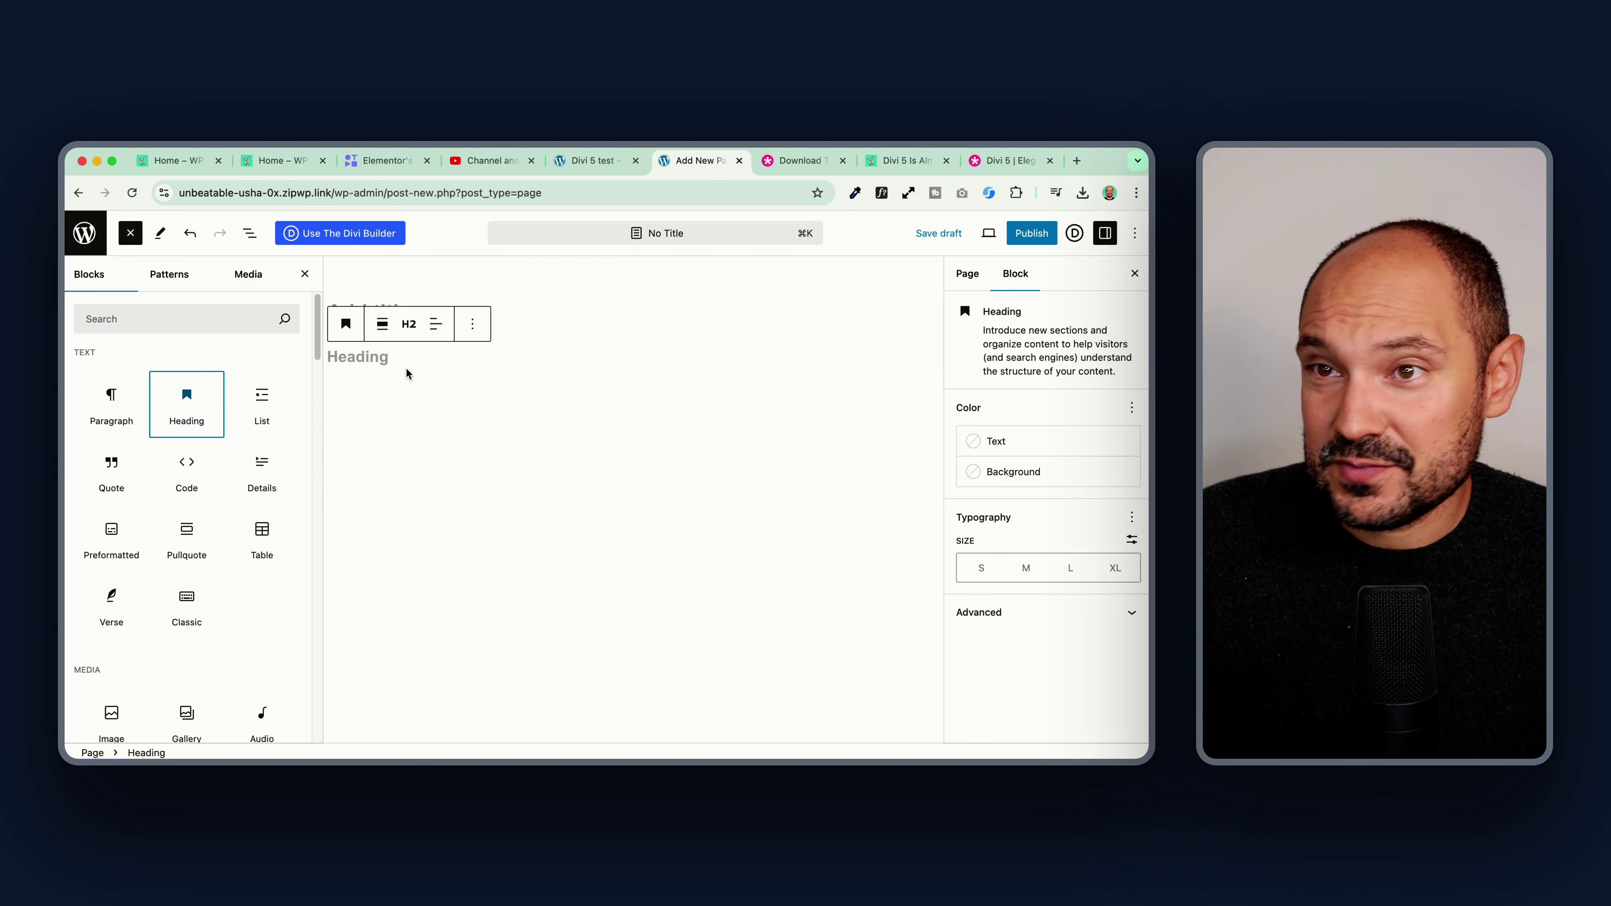
click(368, 356)
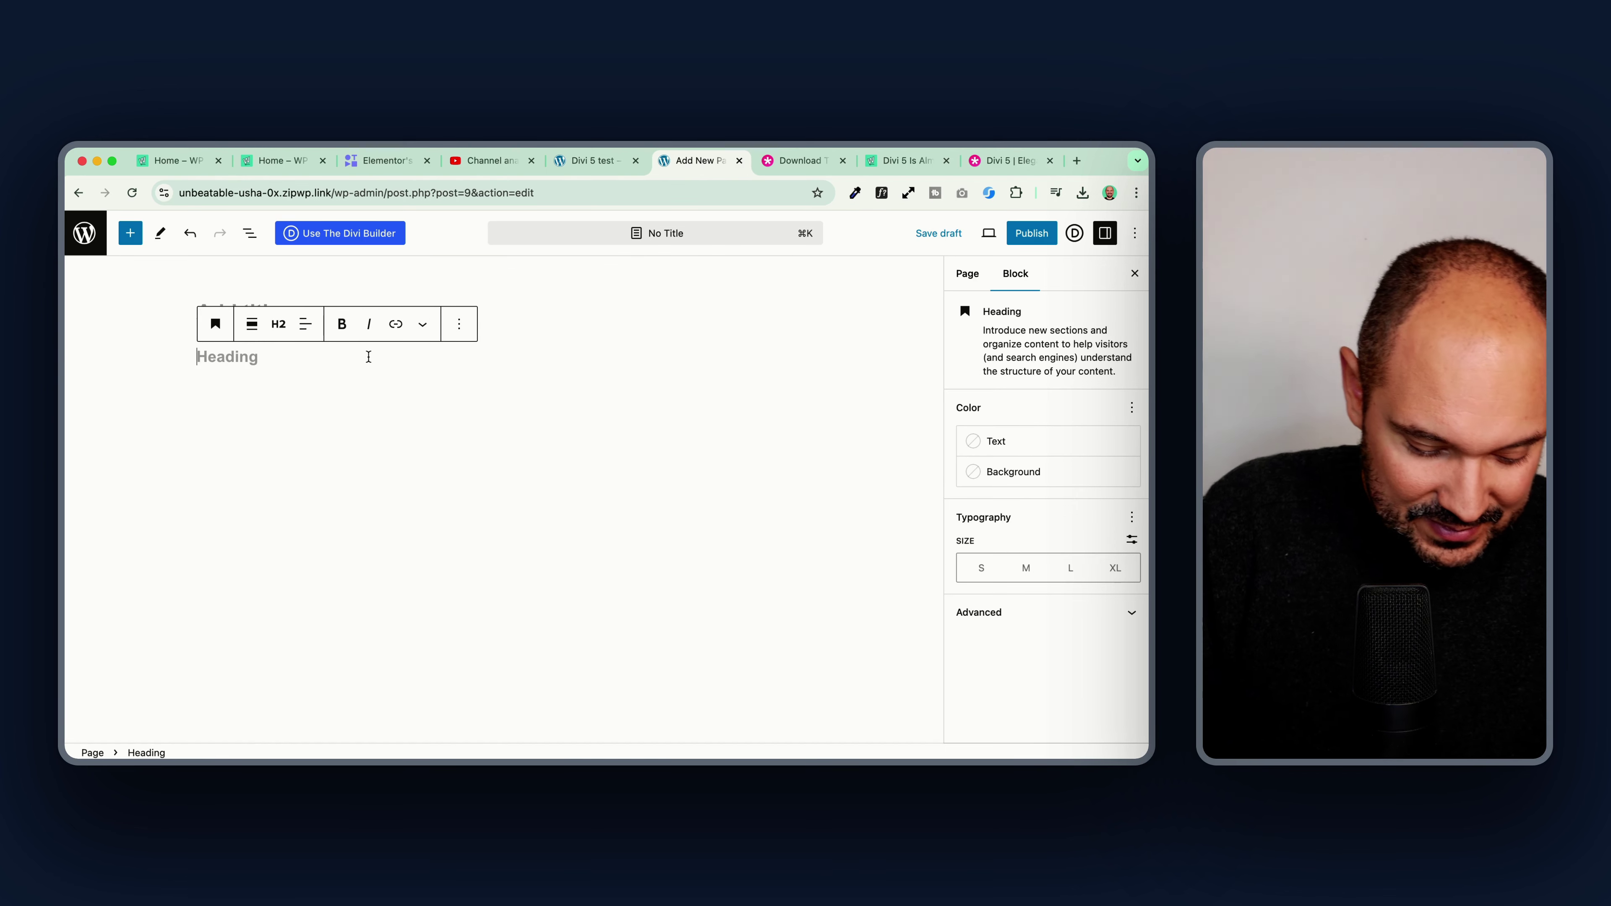
text(Ciao)
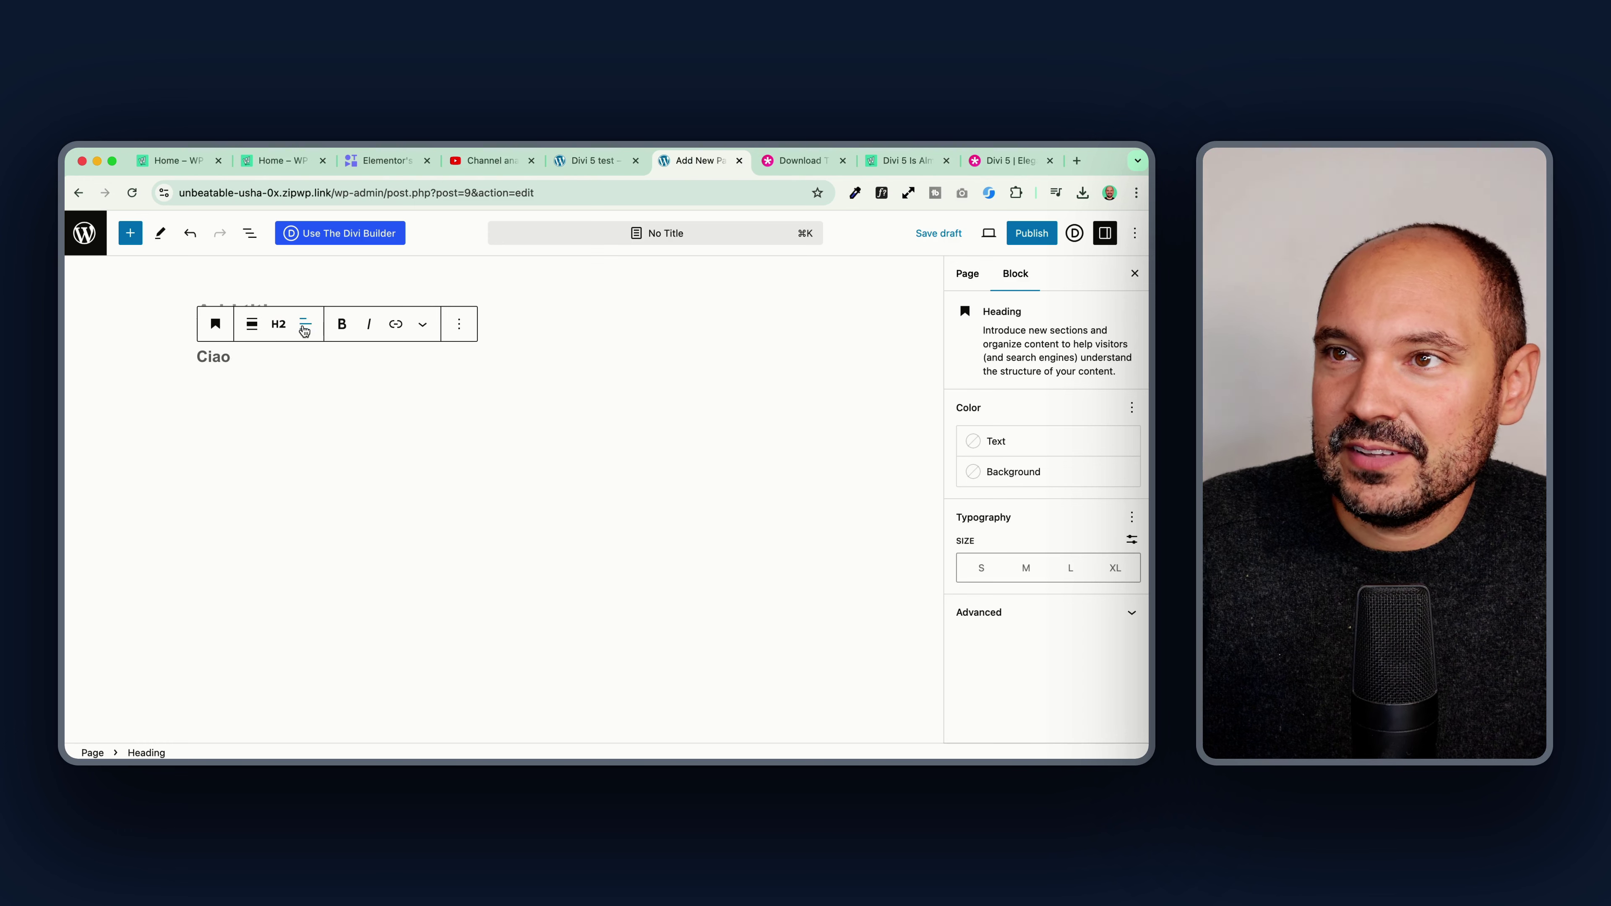
click(305, 323)
click(342, 327)
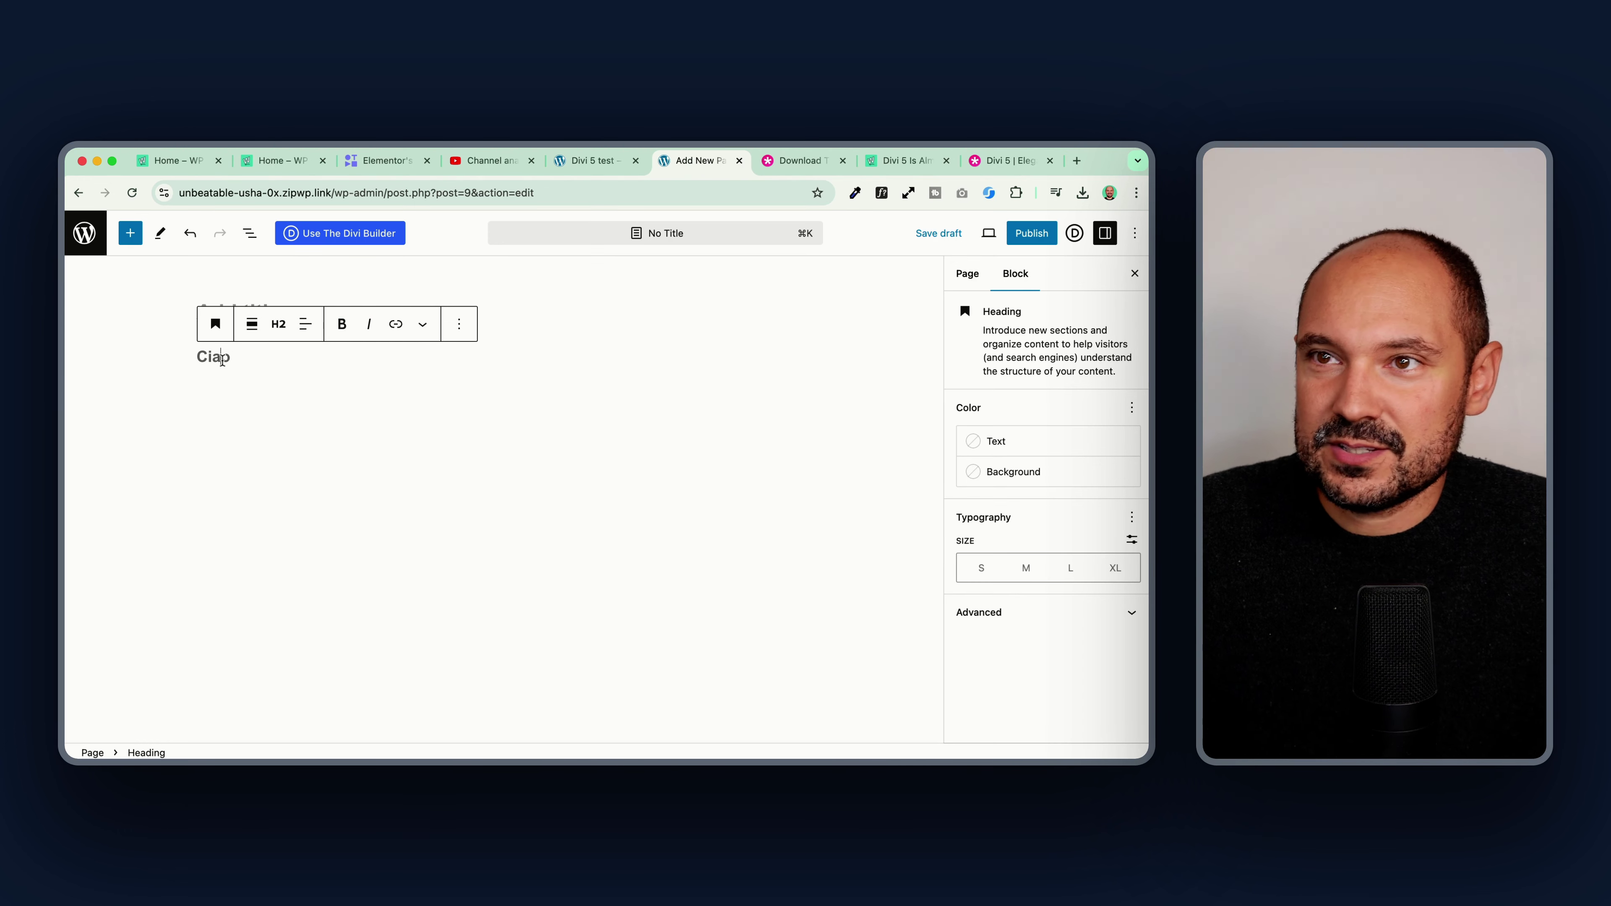
Step: Return to the Divi 5 test page and review the Heading Text design settings of the second heading
click(633, 169)
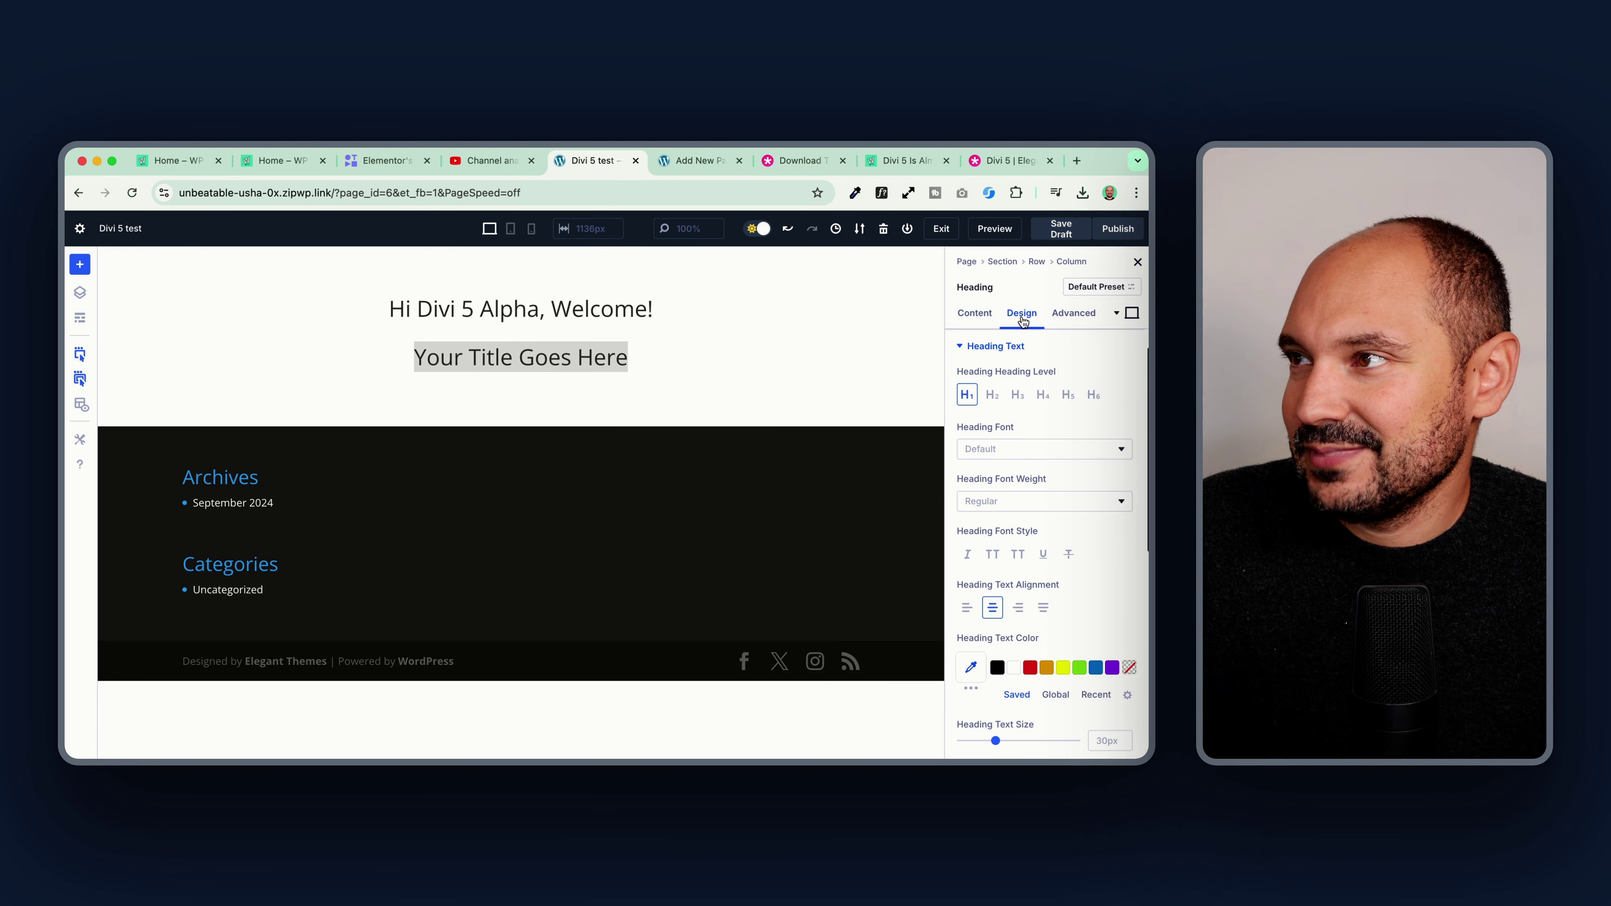
click(975, 378)
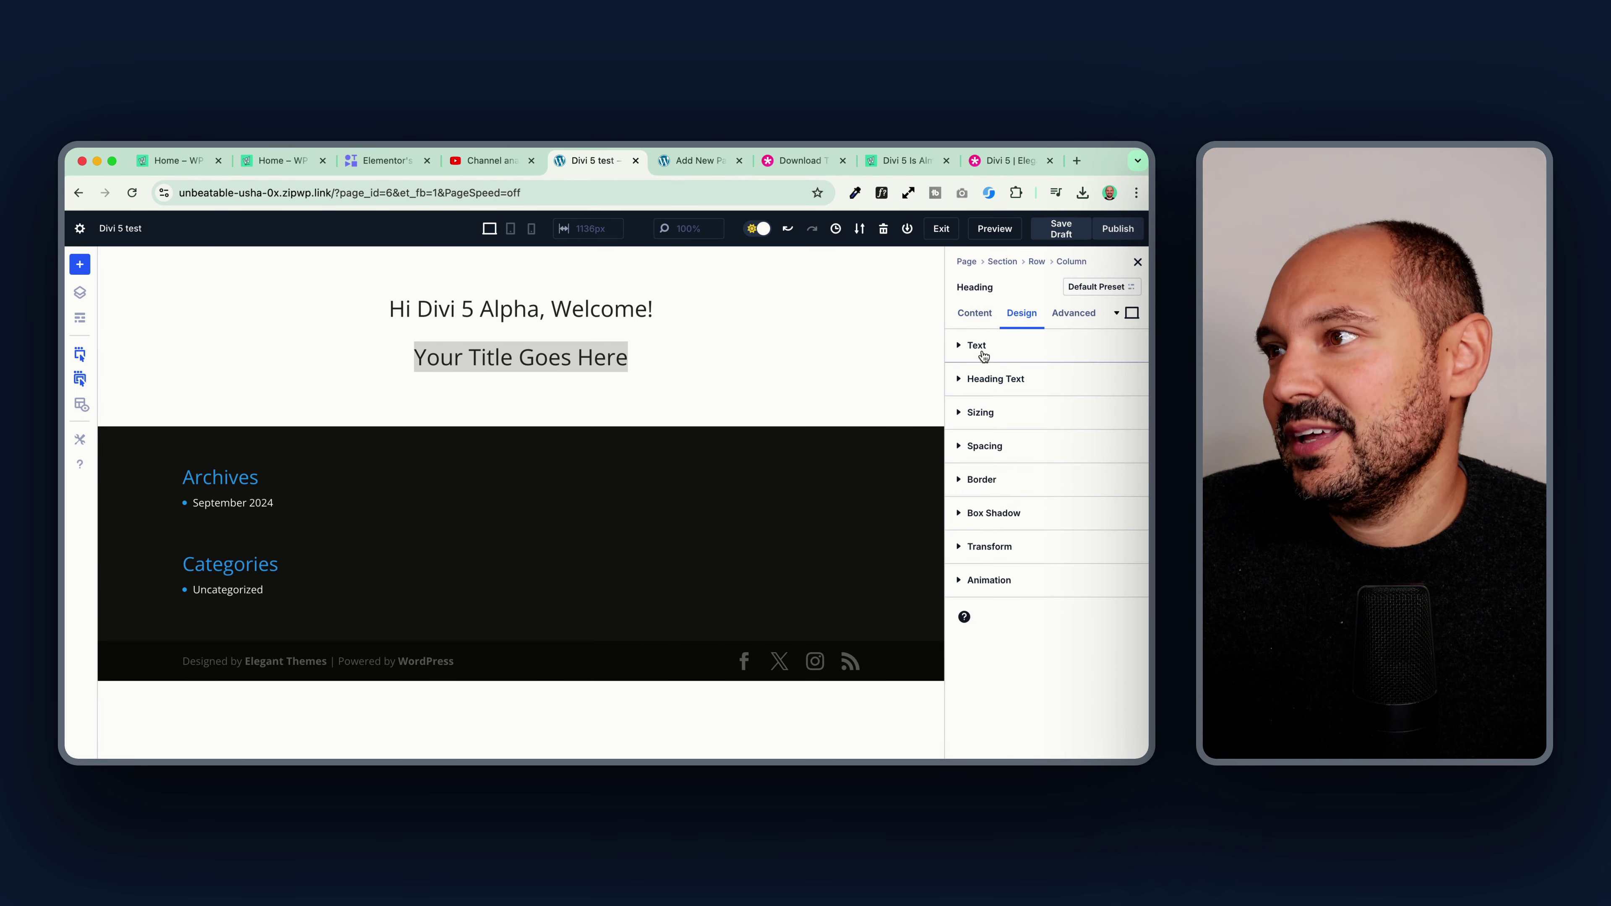
click(988, 379)
scroll(993, 507, down, 3)
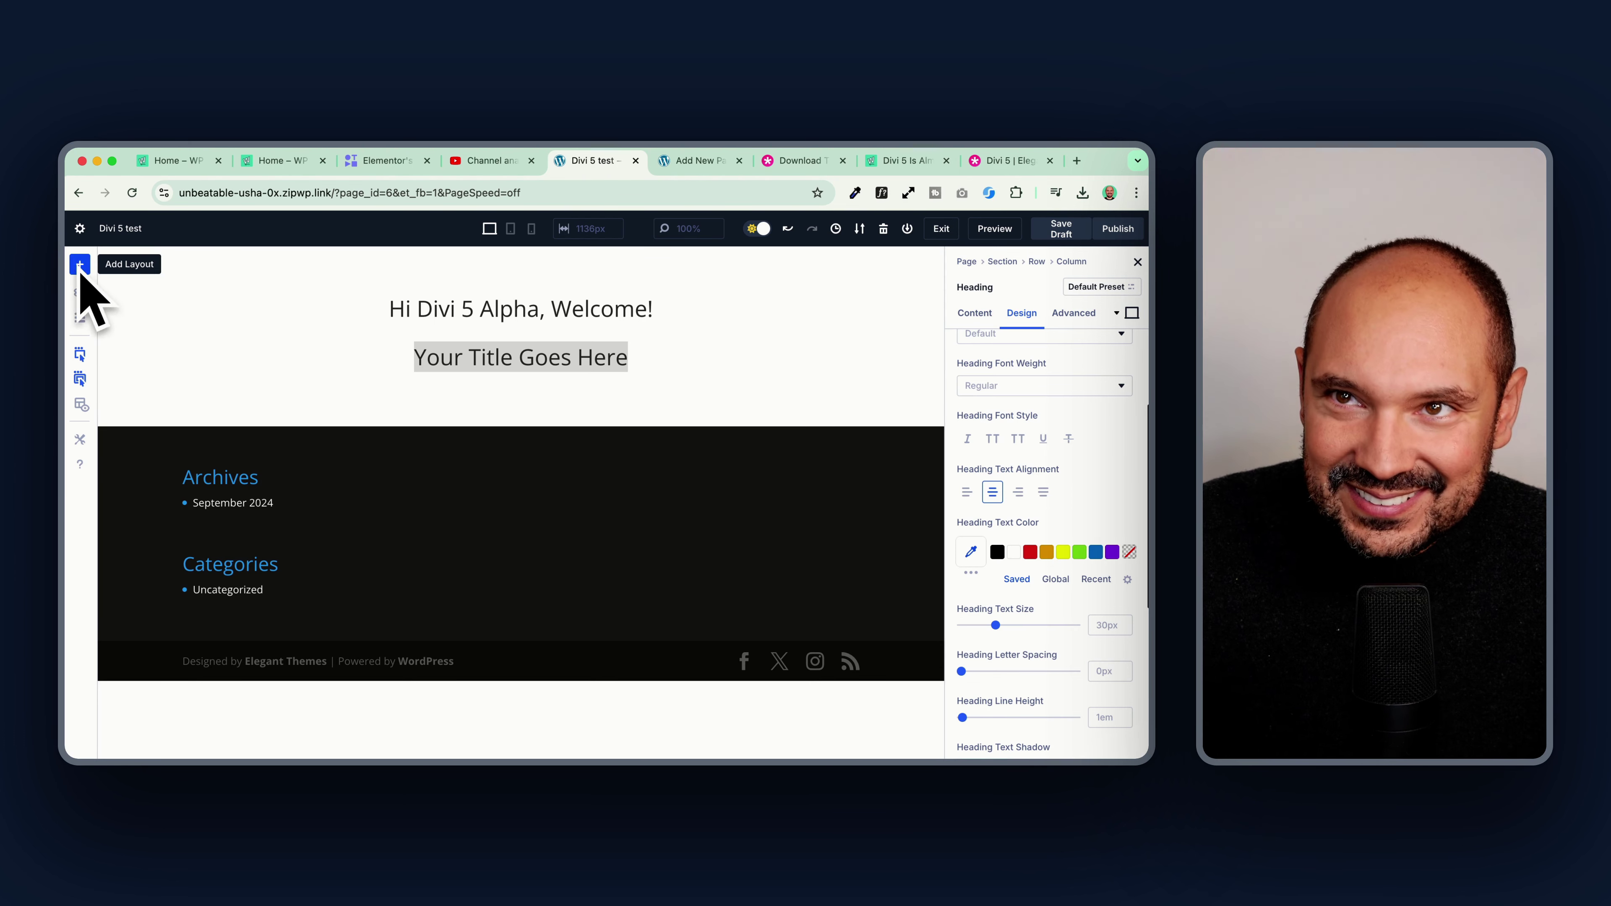
Step: Search the modules for "text" and insert a Text module directly below the welcome heading
click(520, 319)
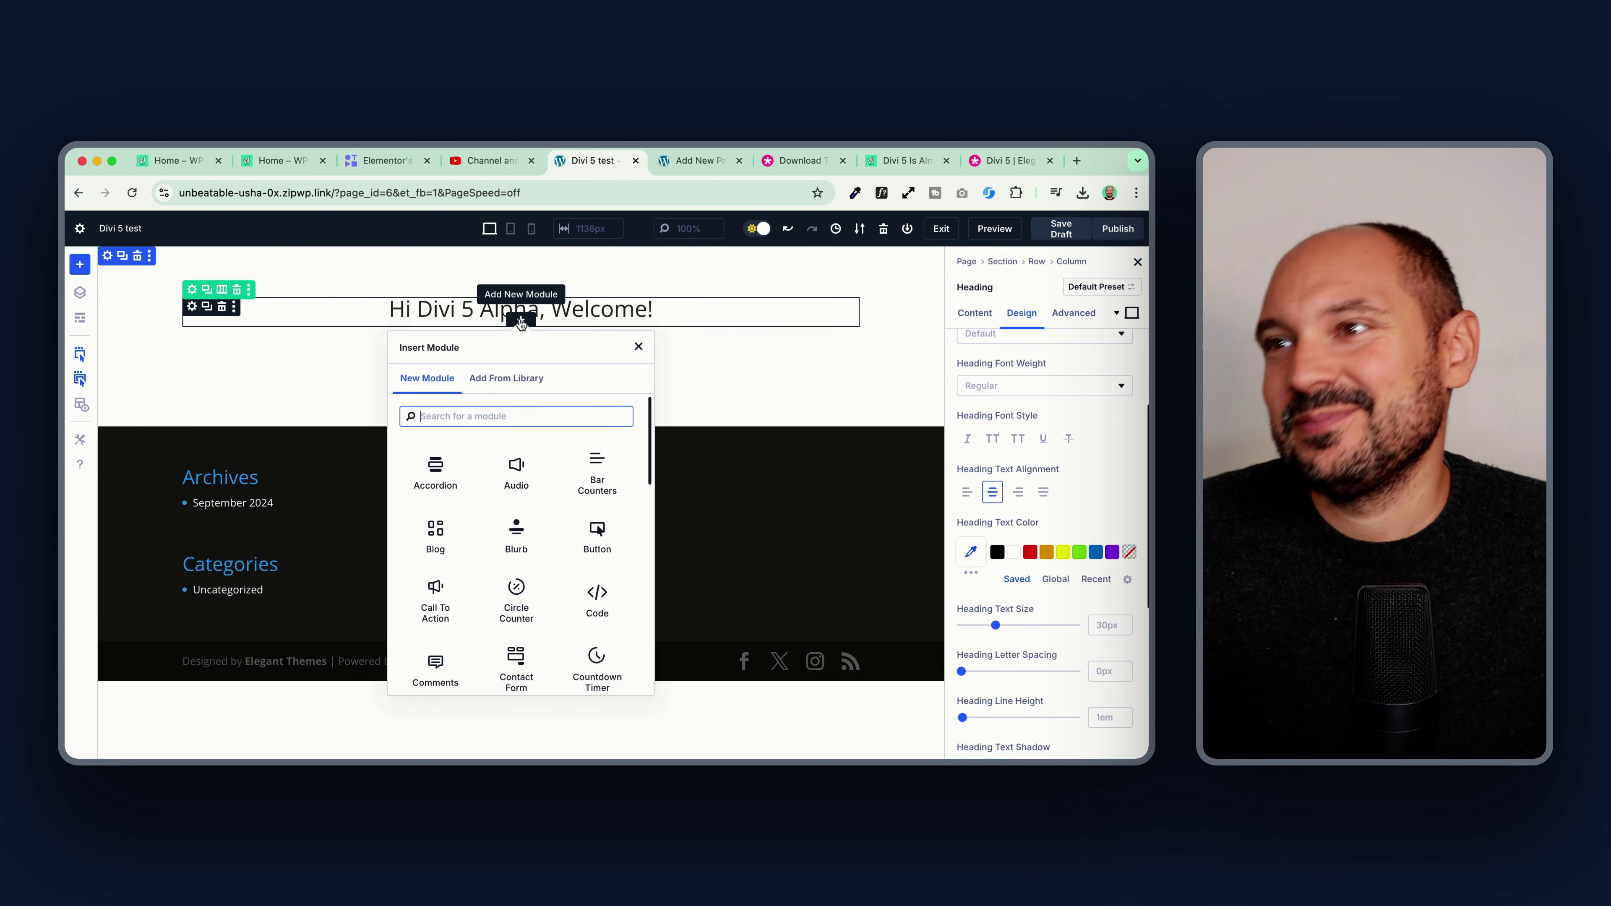
text(para)
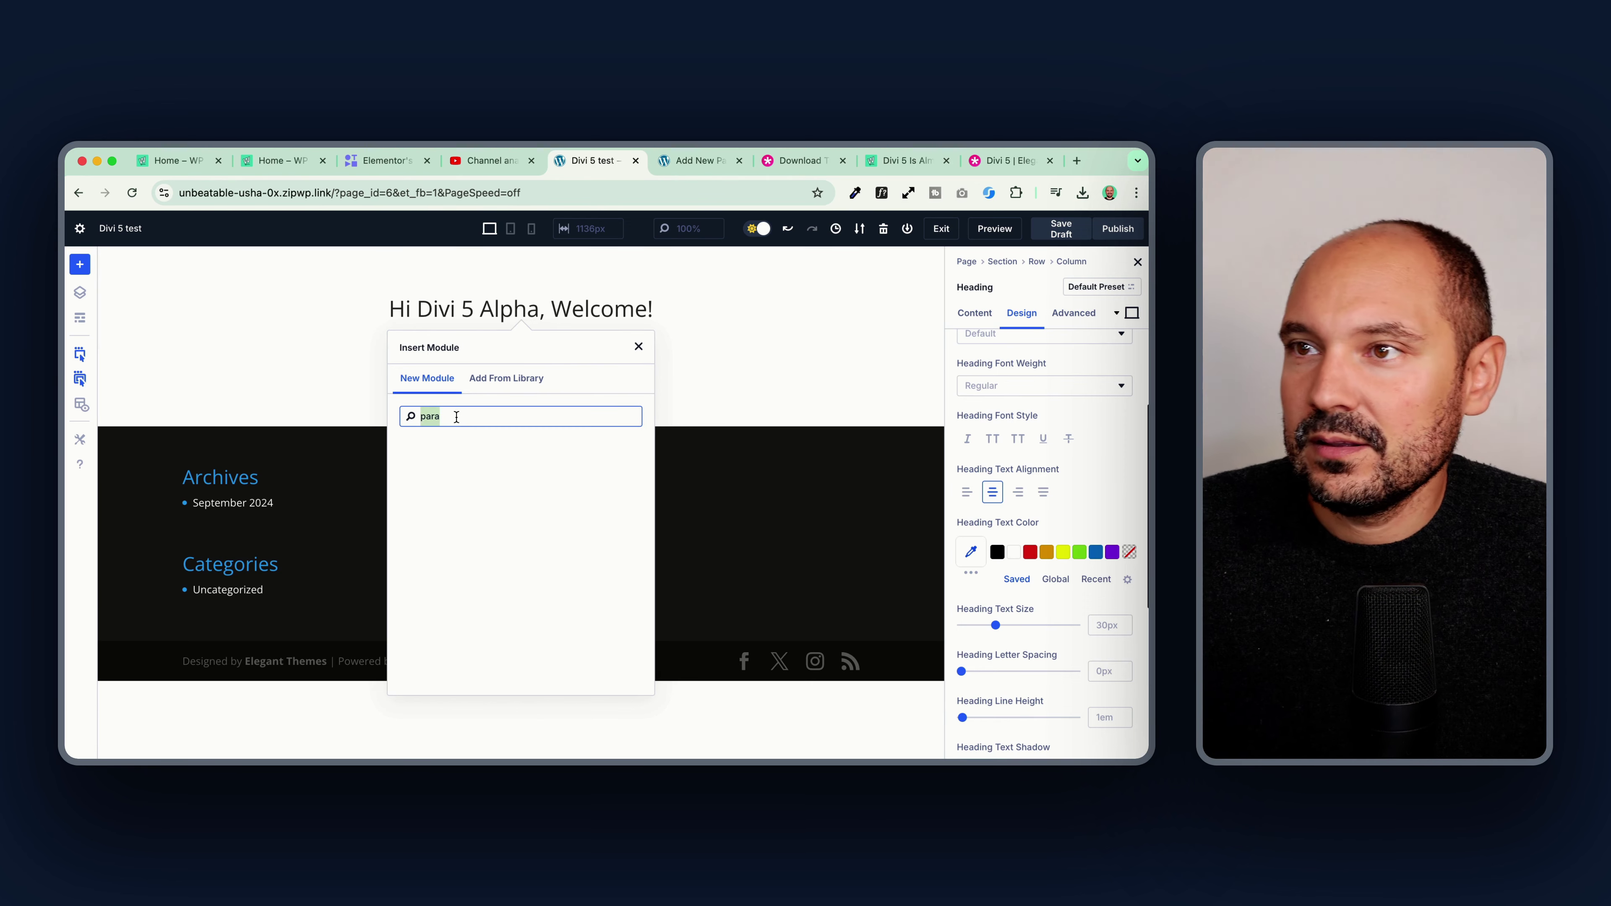
key(BackSpace)
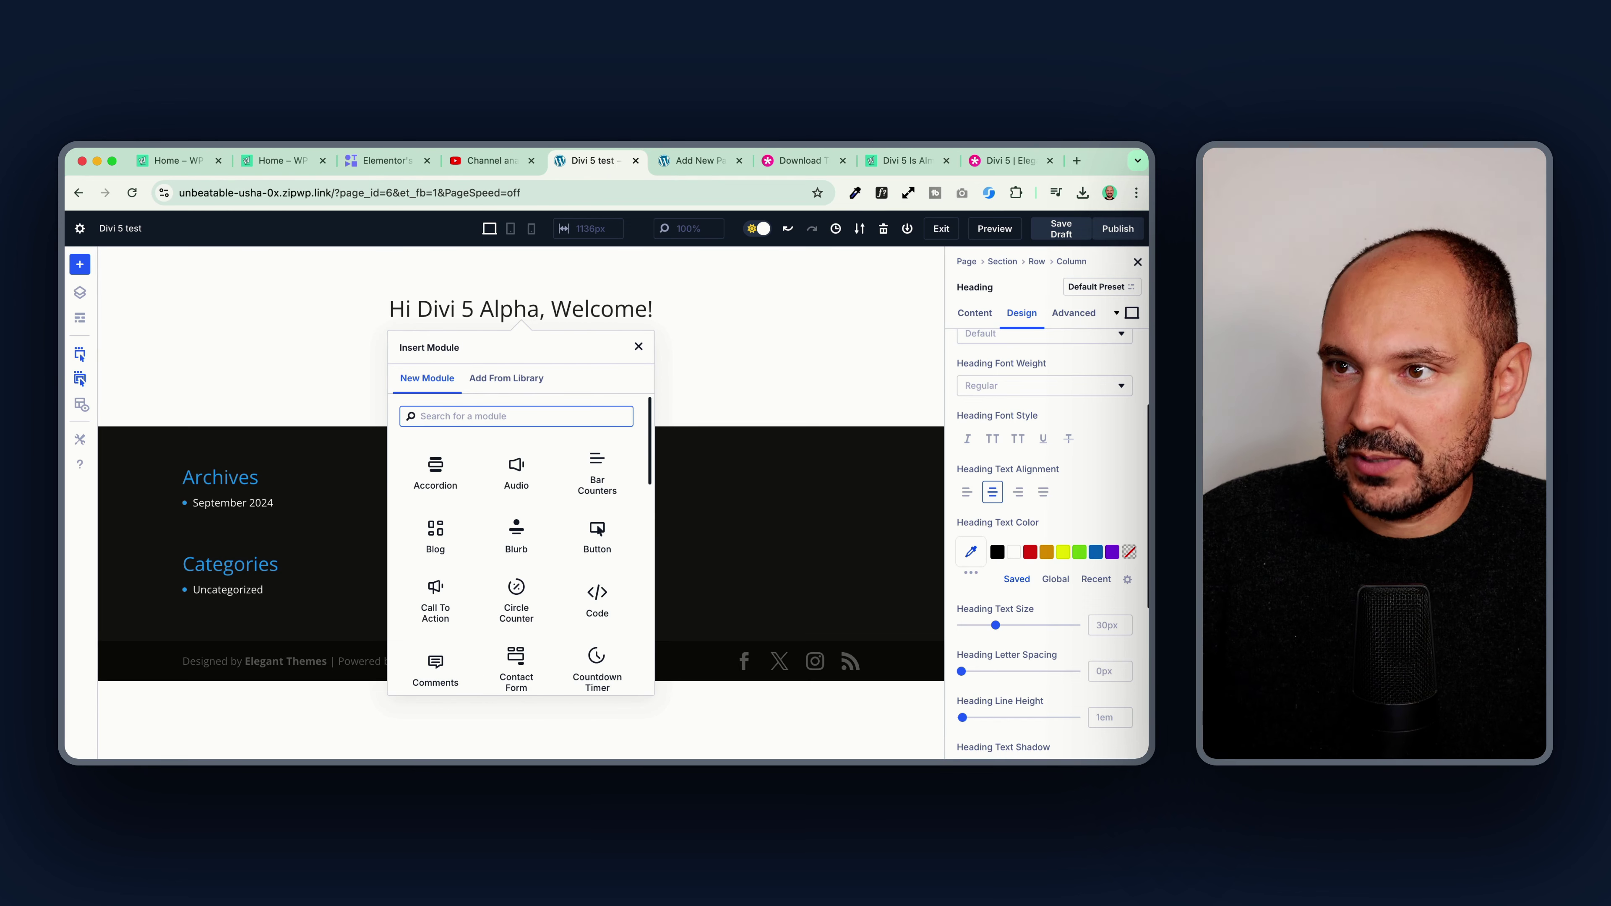
text(text)
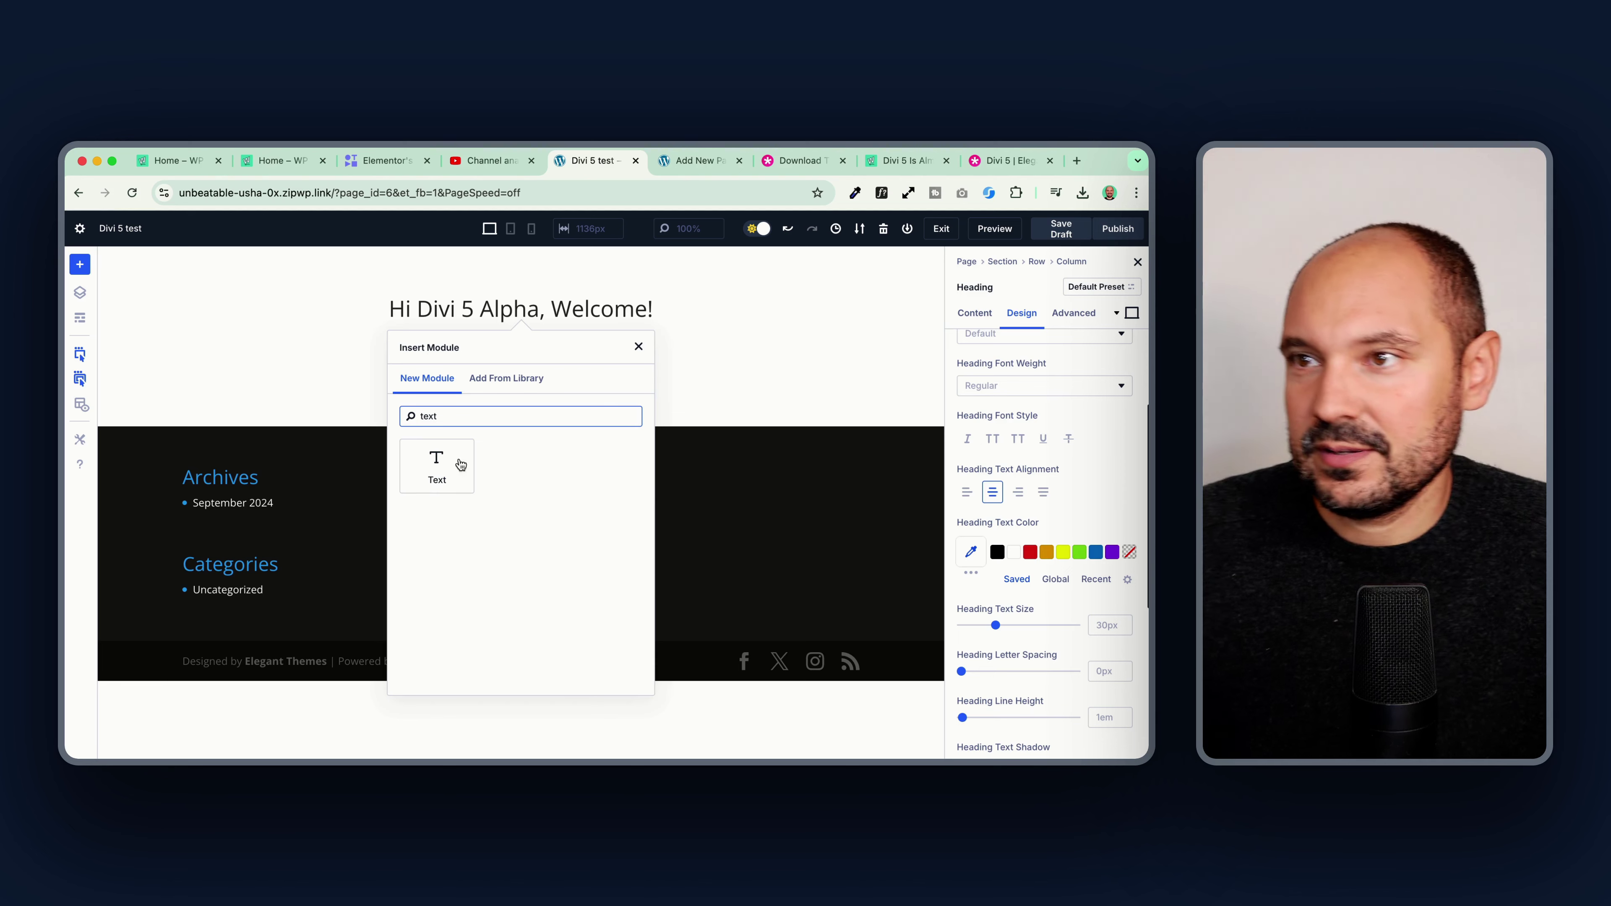
click(437, 465)
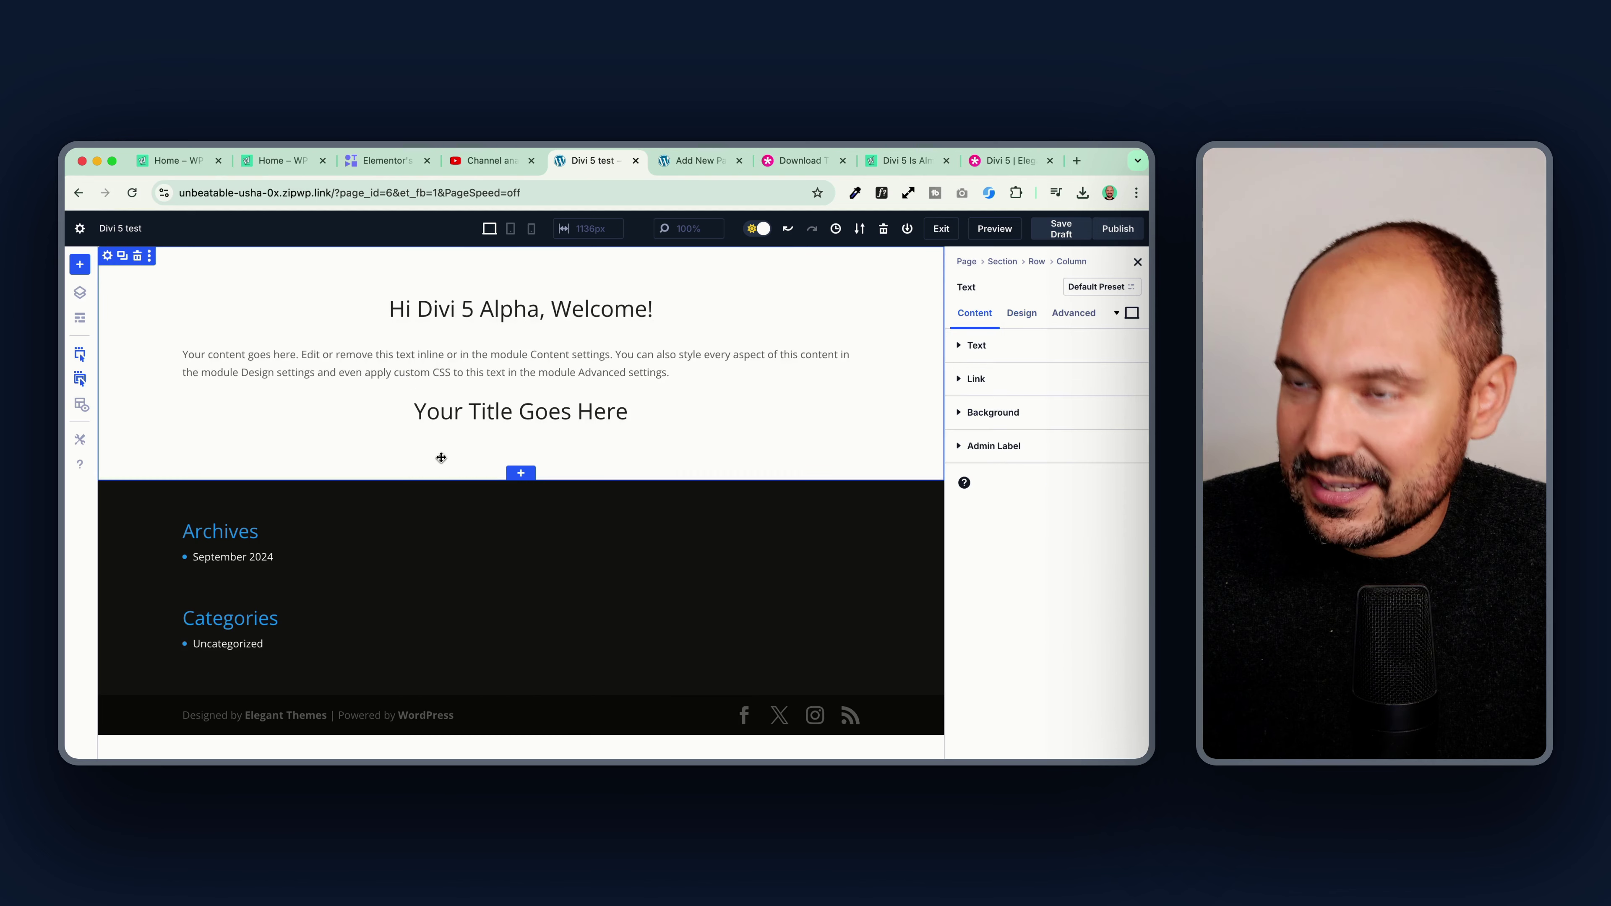
Step: Center the whole placeholder paragraph with the inline text formatting options
double_click(479, 355)
triple_click(479, 355)
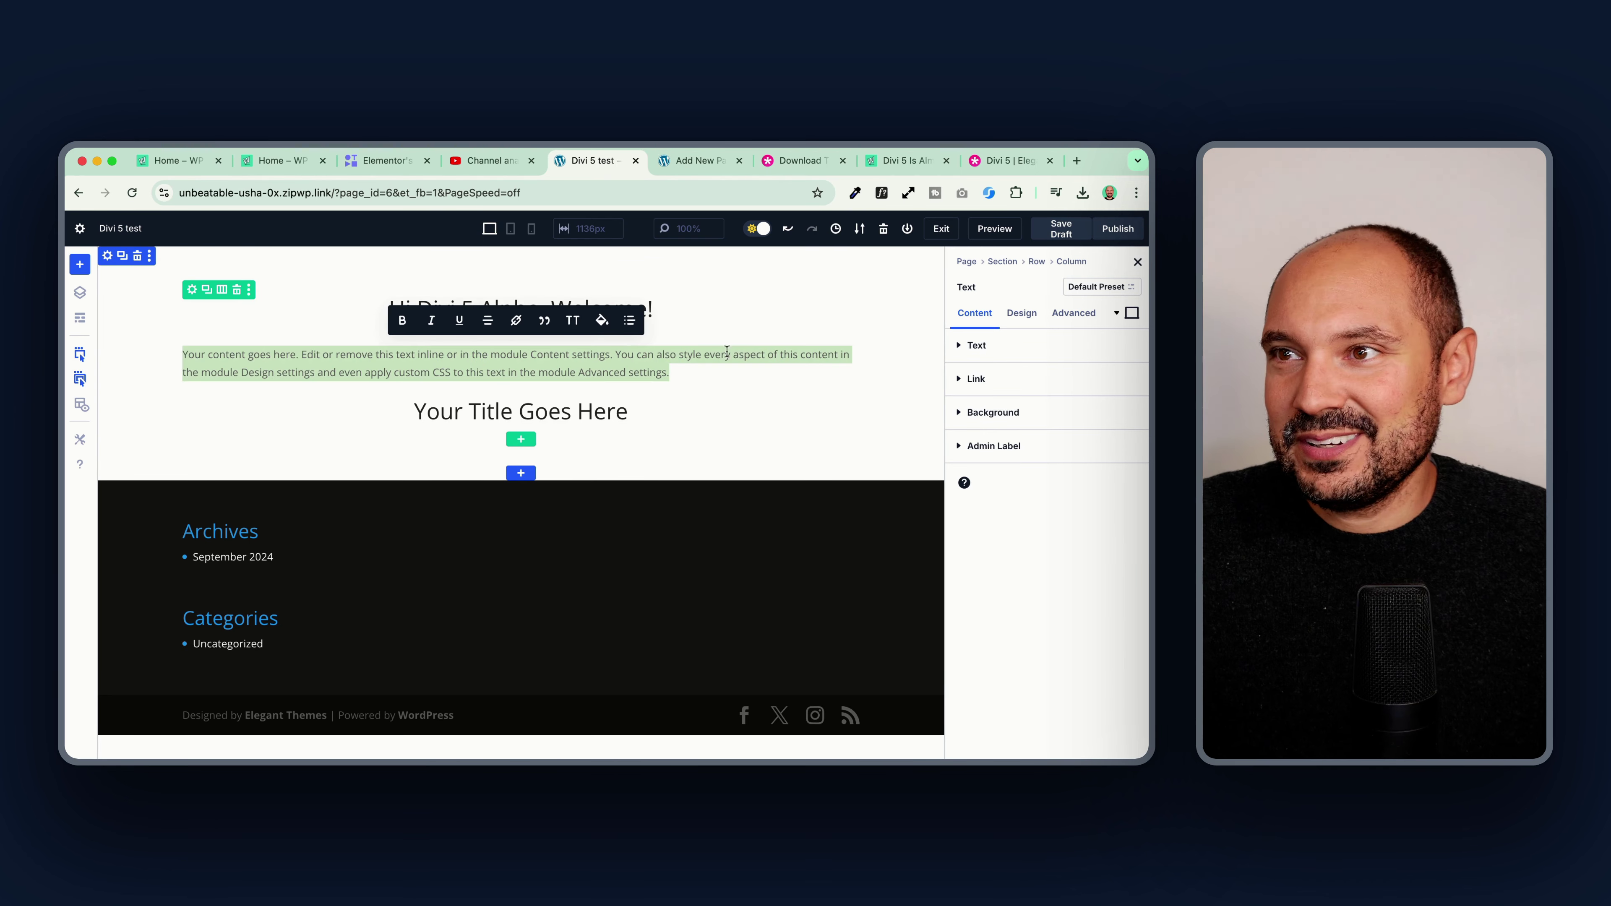
click(487, 321)
click(488, 322)
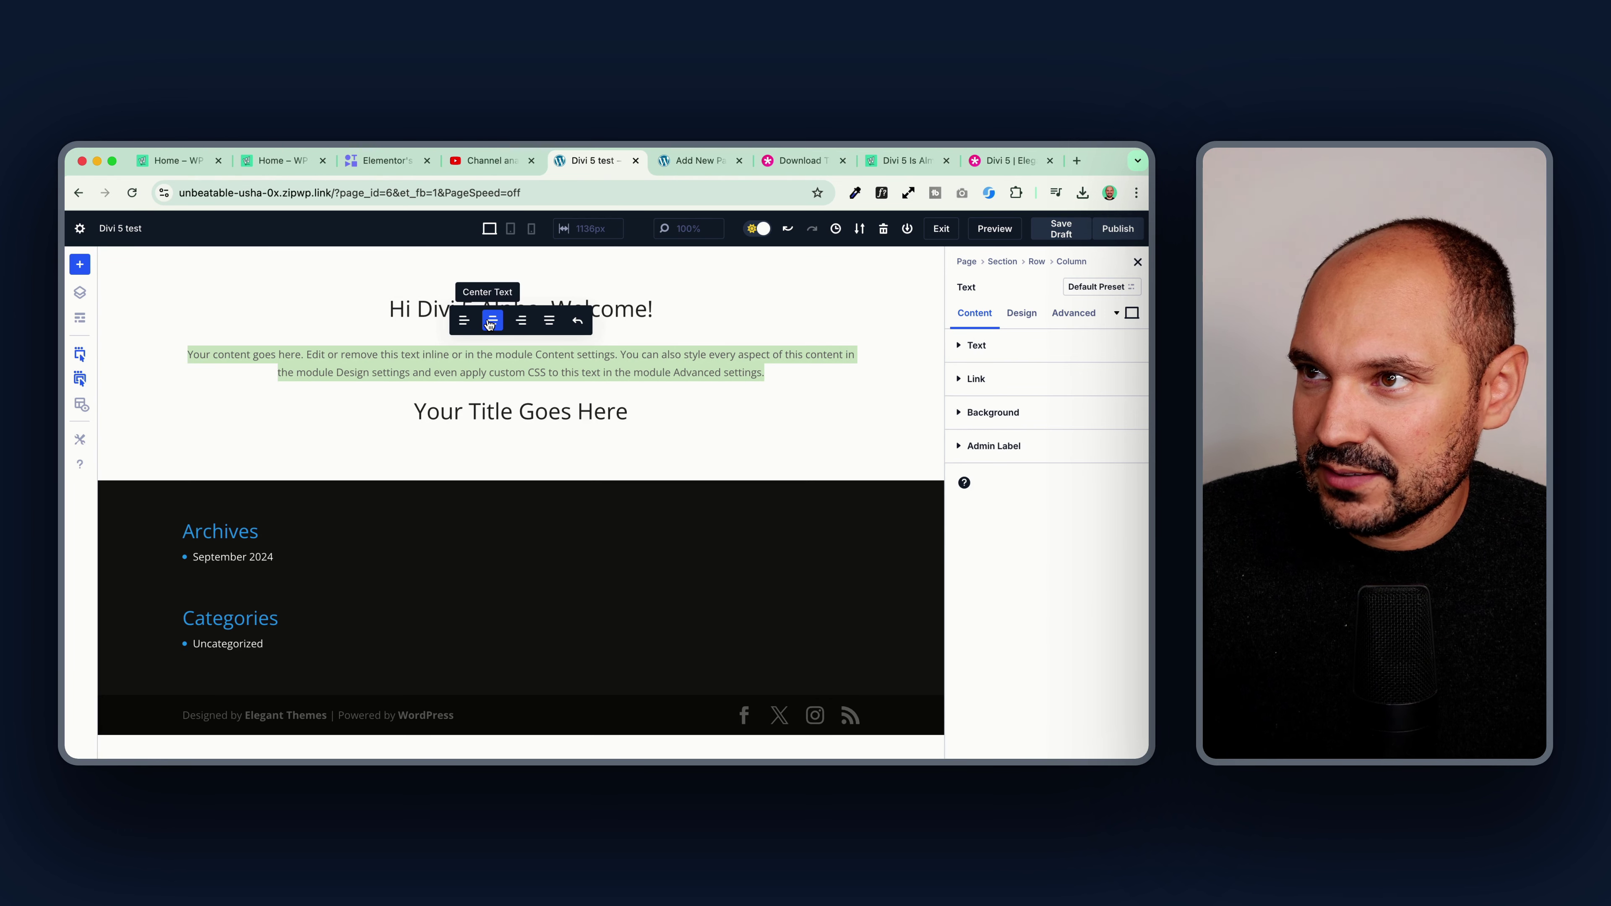
Step: Remove the paragraph's inline centering and center it with the Text Alignment option in the Text module's design settings
click(1017, 314)
click(1008, 347)
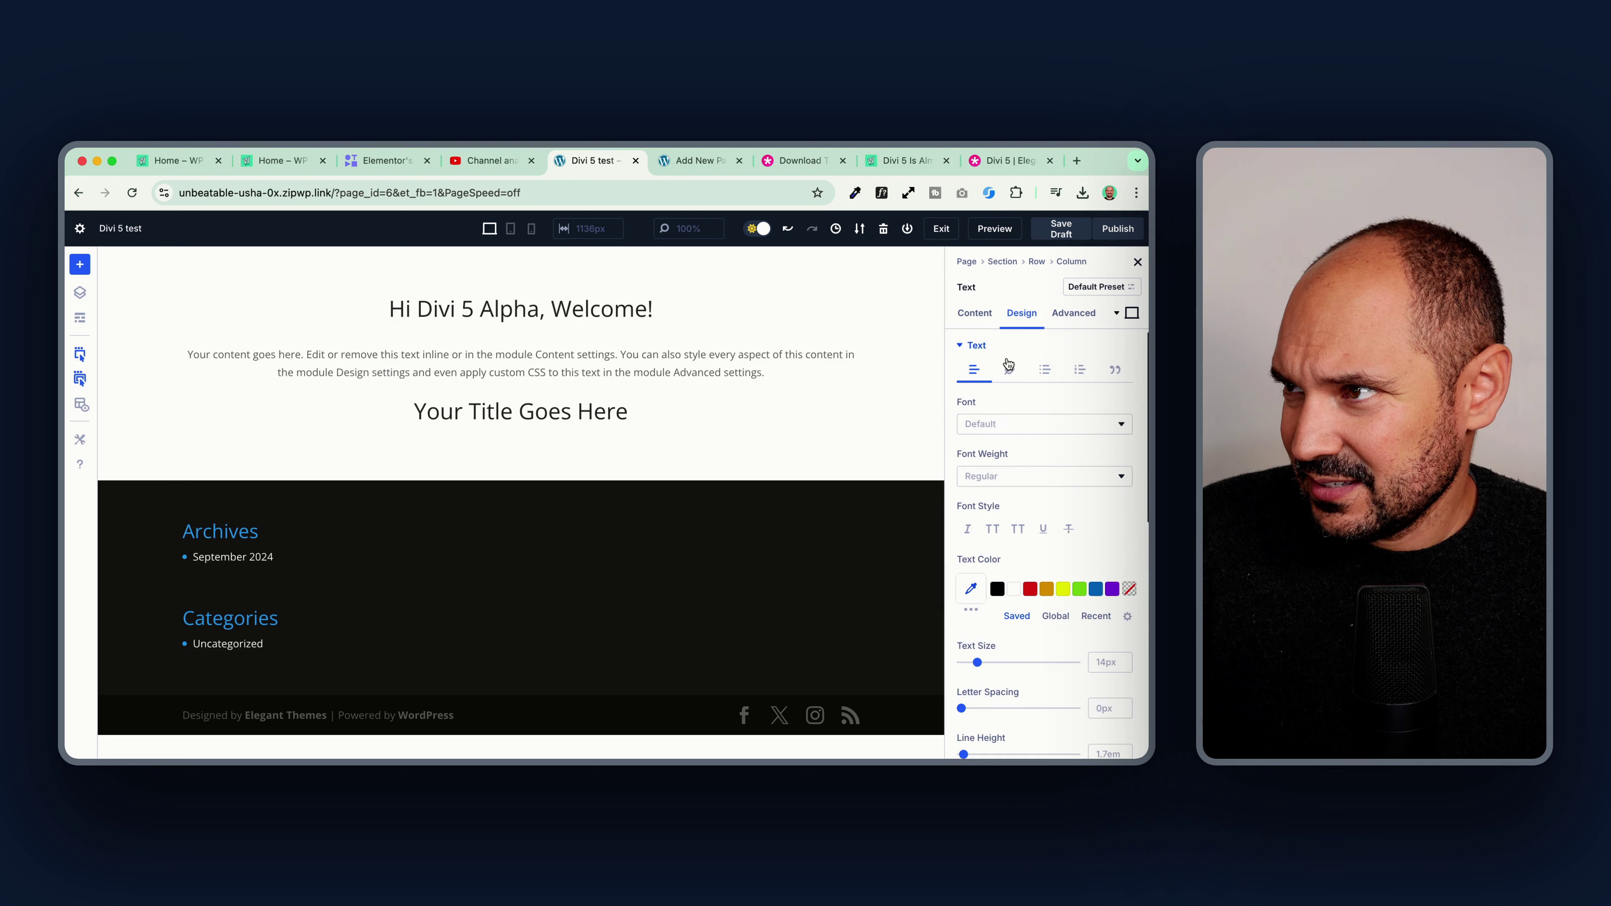
scroll(1009, 448, down, 5)
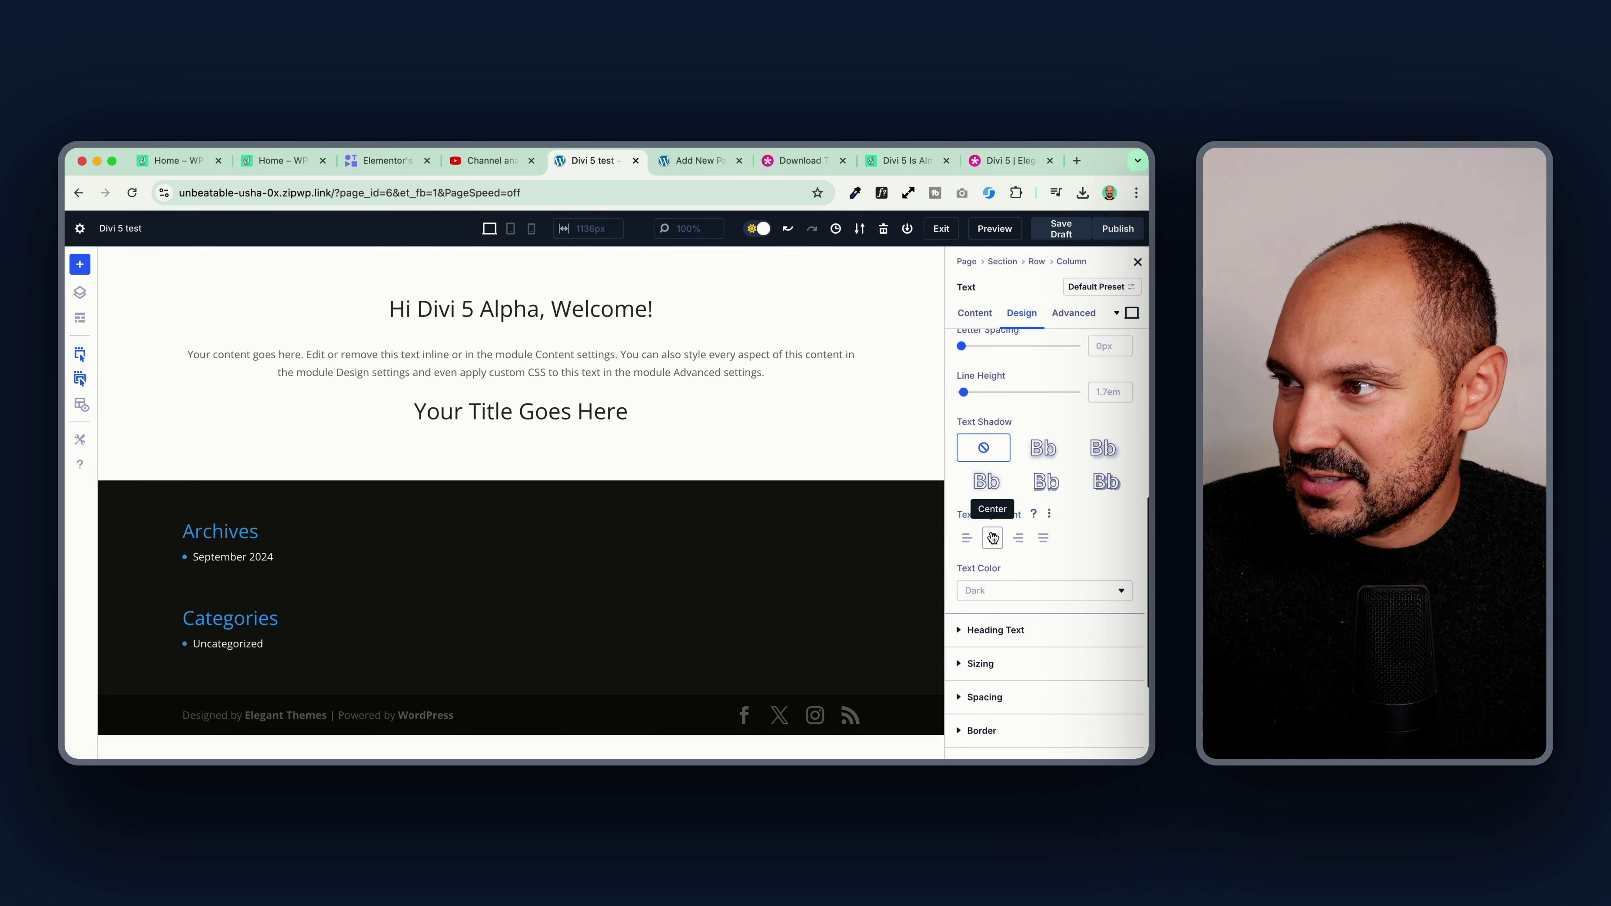
click(573, 361)
drag(523, 356, 184, 354)
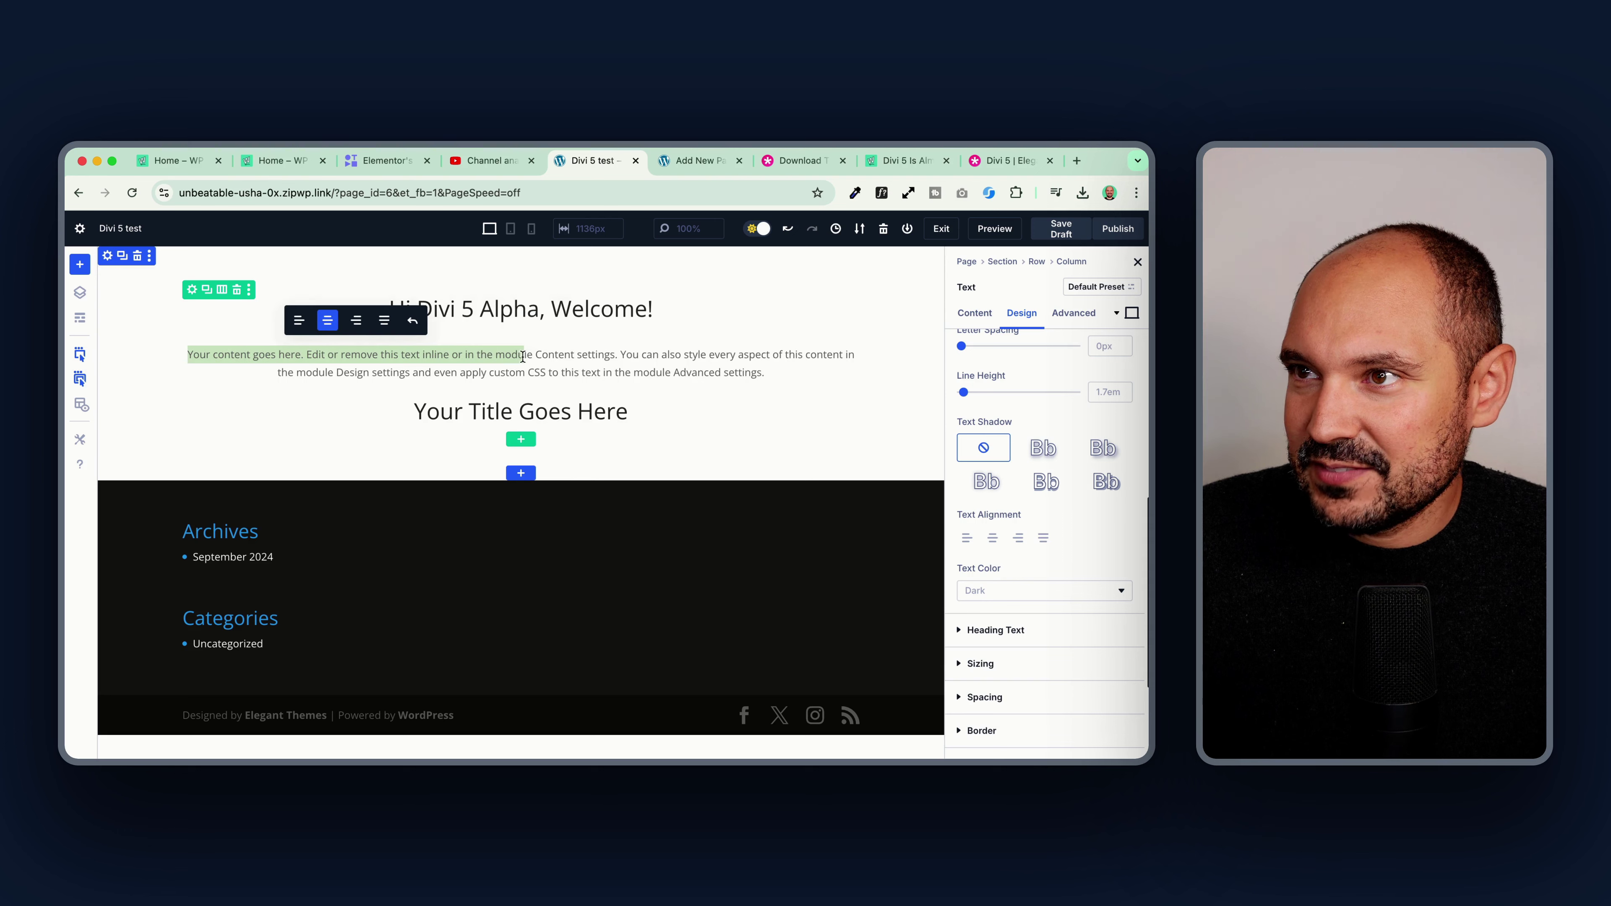
click(324, 322)
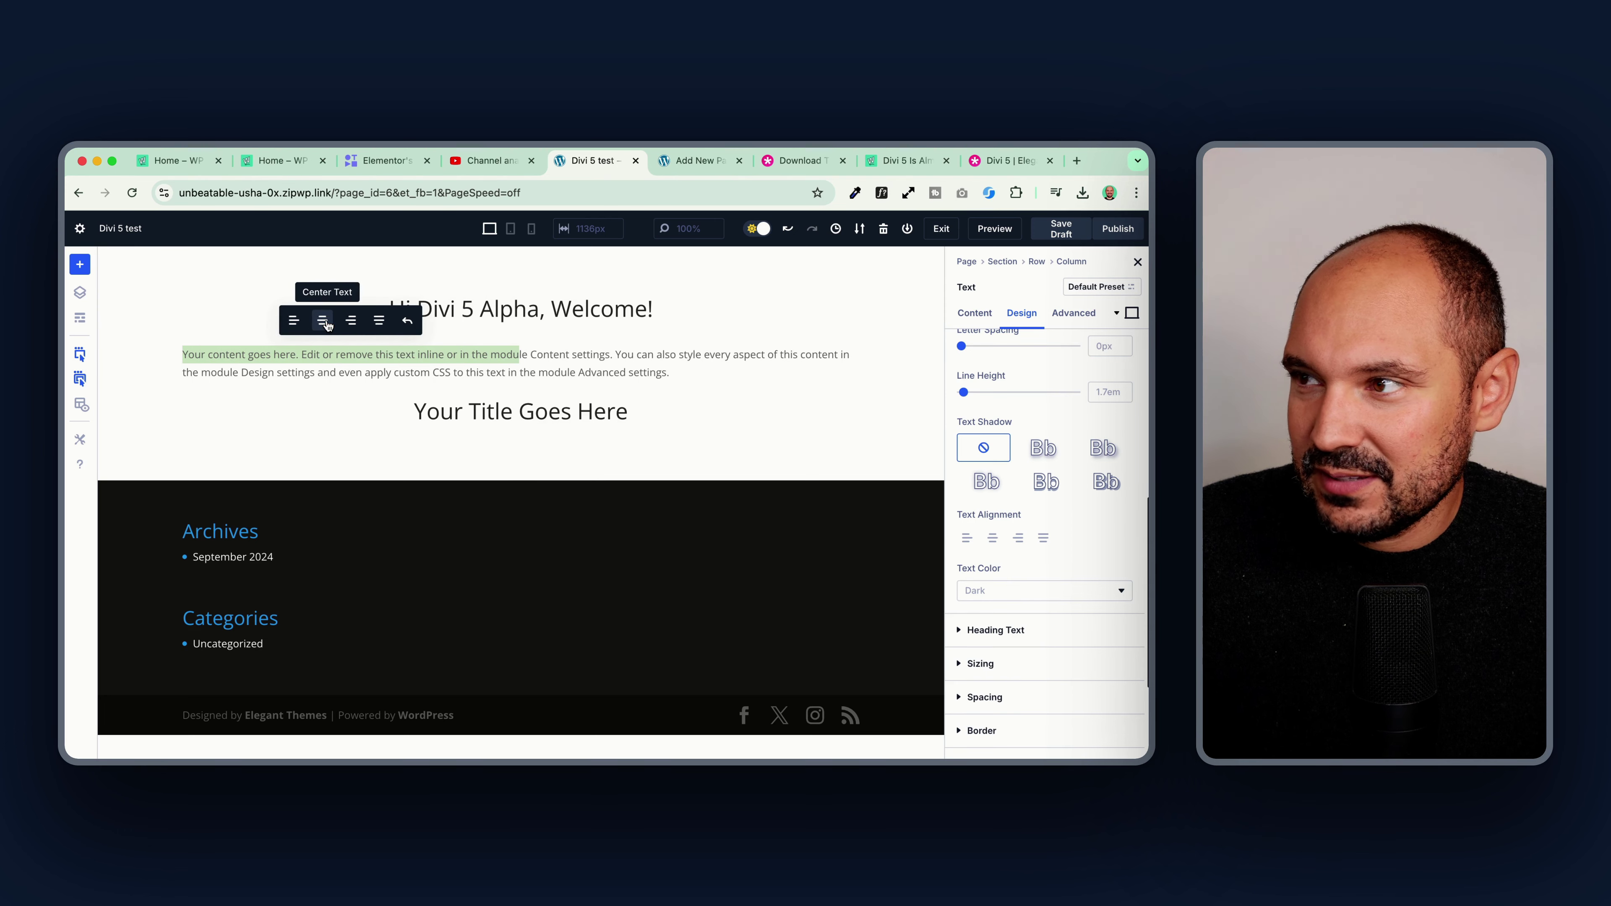
triple_click(416, 361)
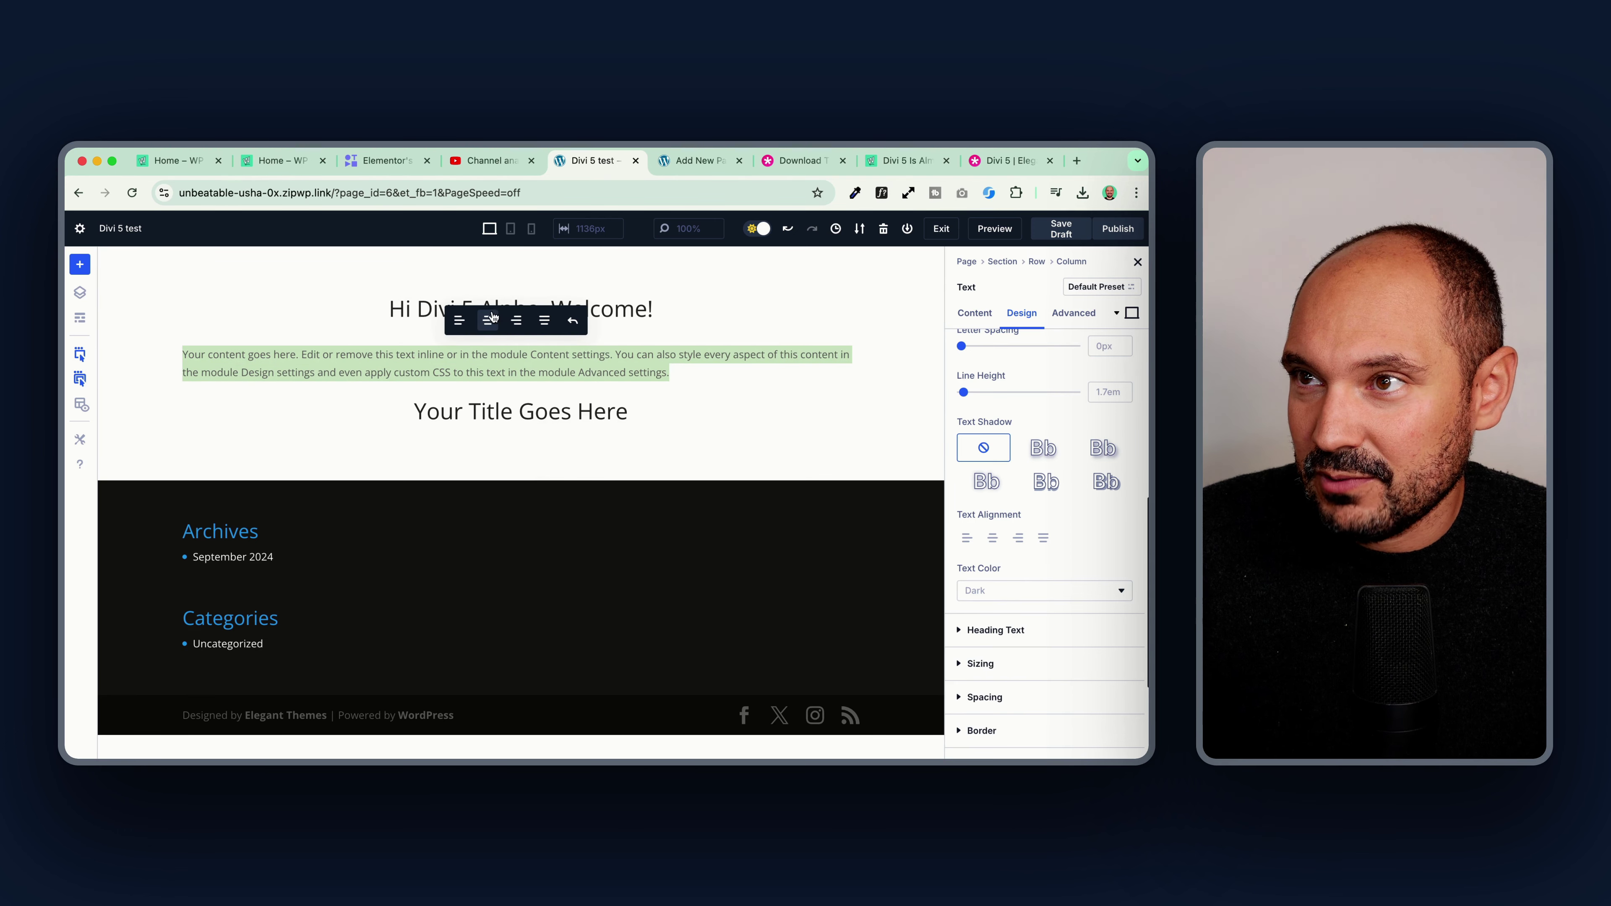
click(993, 537)
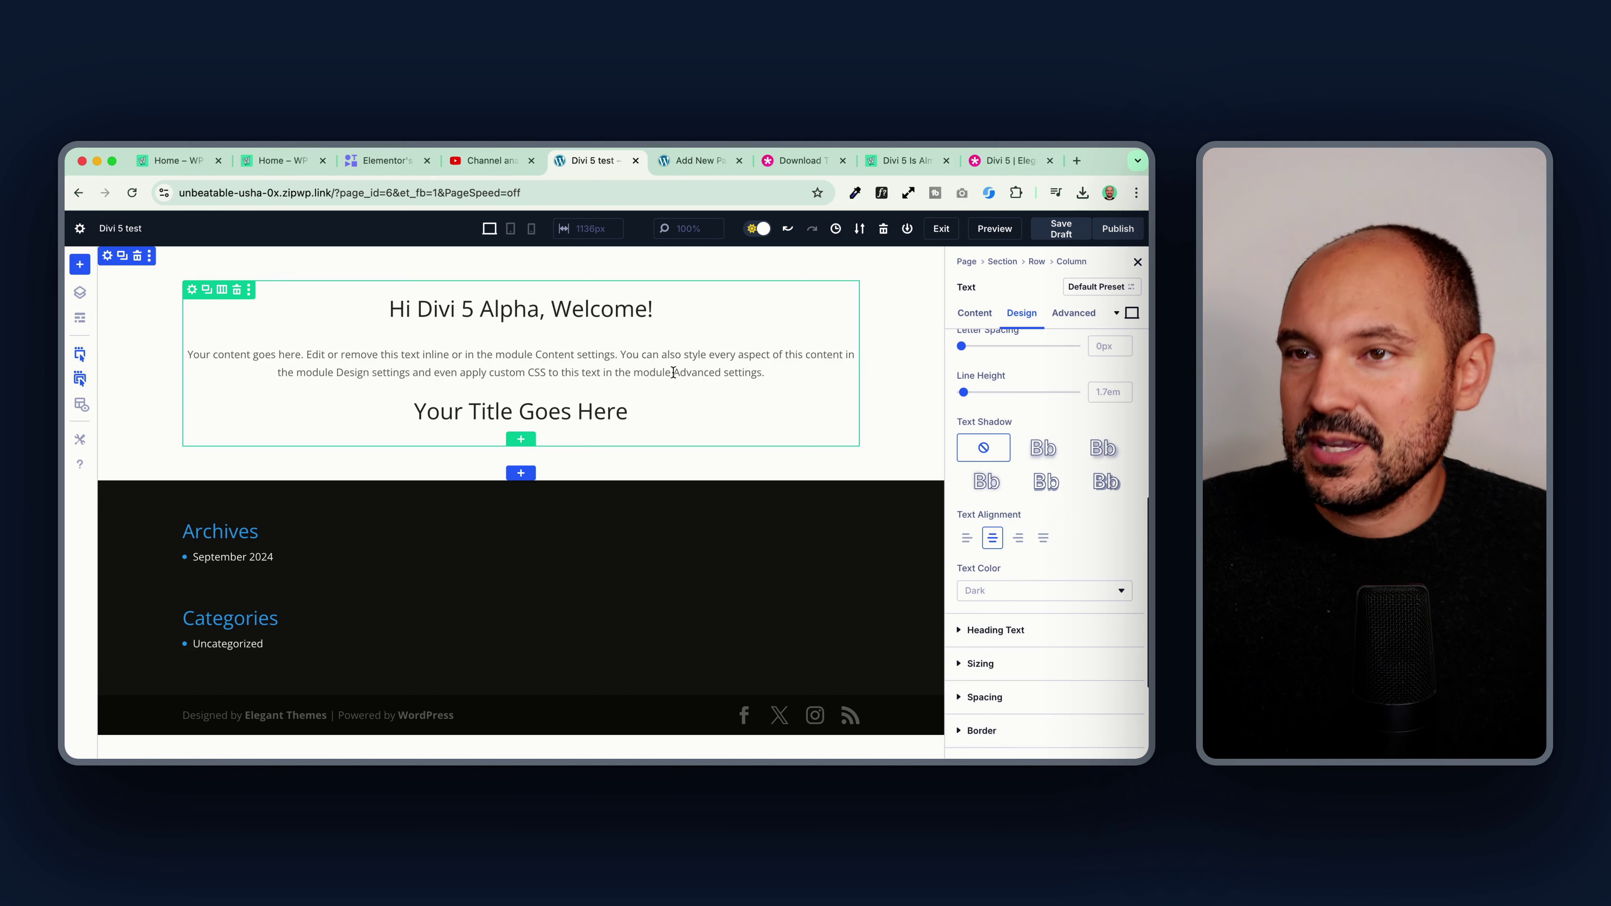
Step: Delete the "Your Title Goes Here" heading from the page
right_click(576, 413)
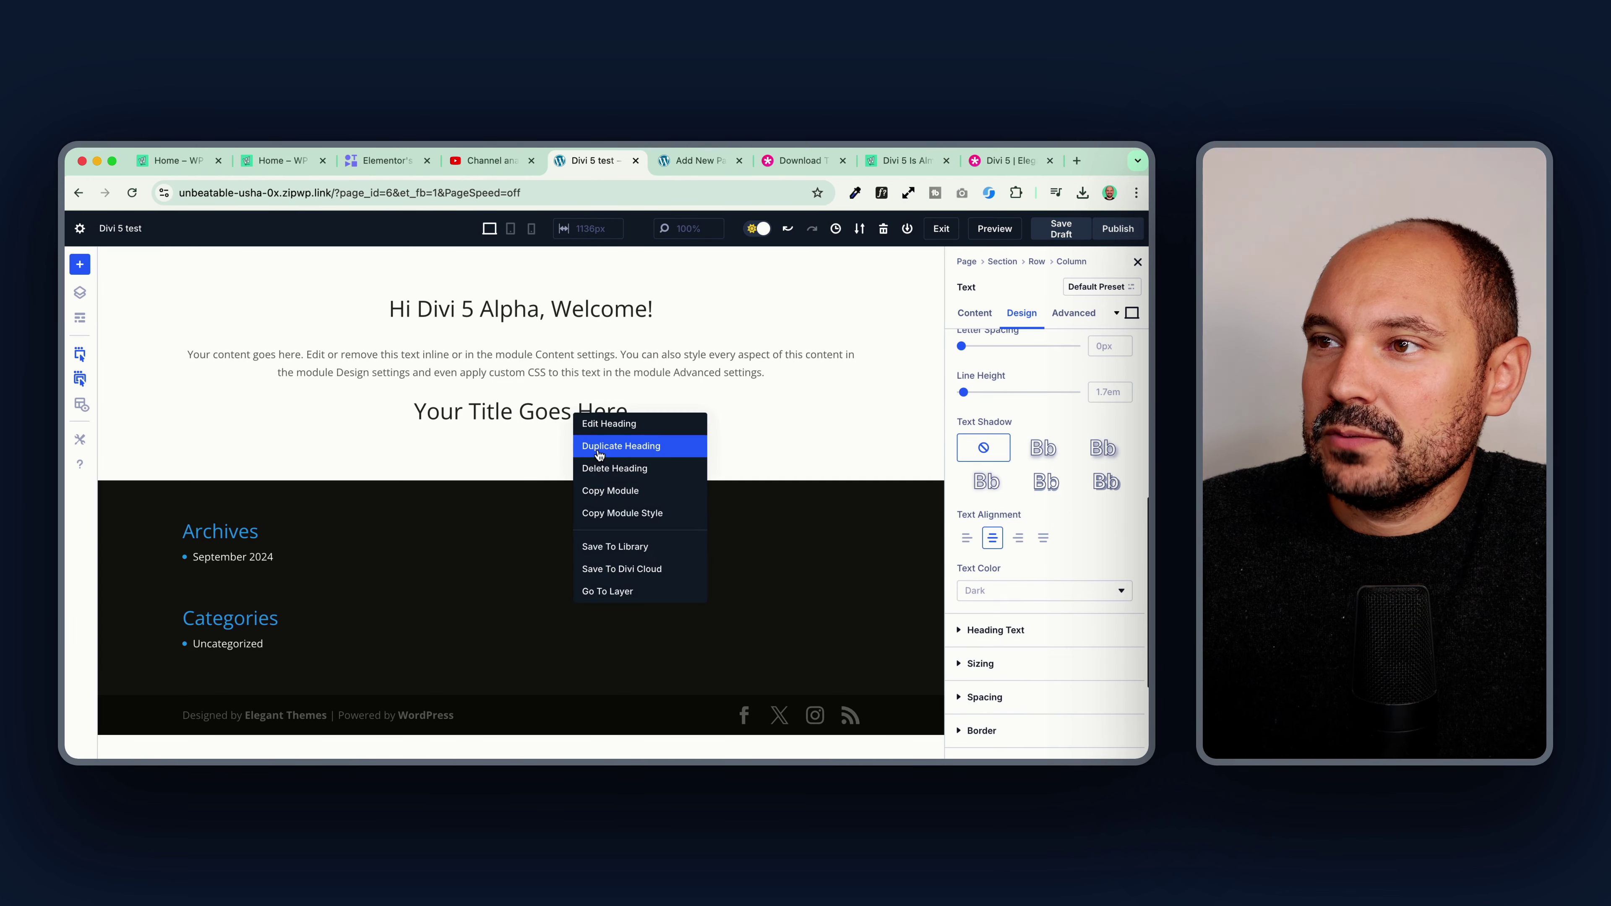
right_click(558, 410)
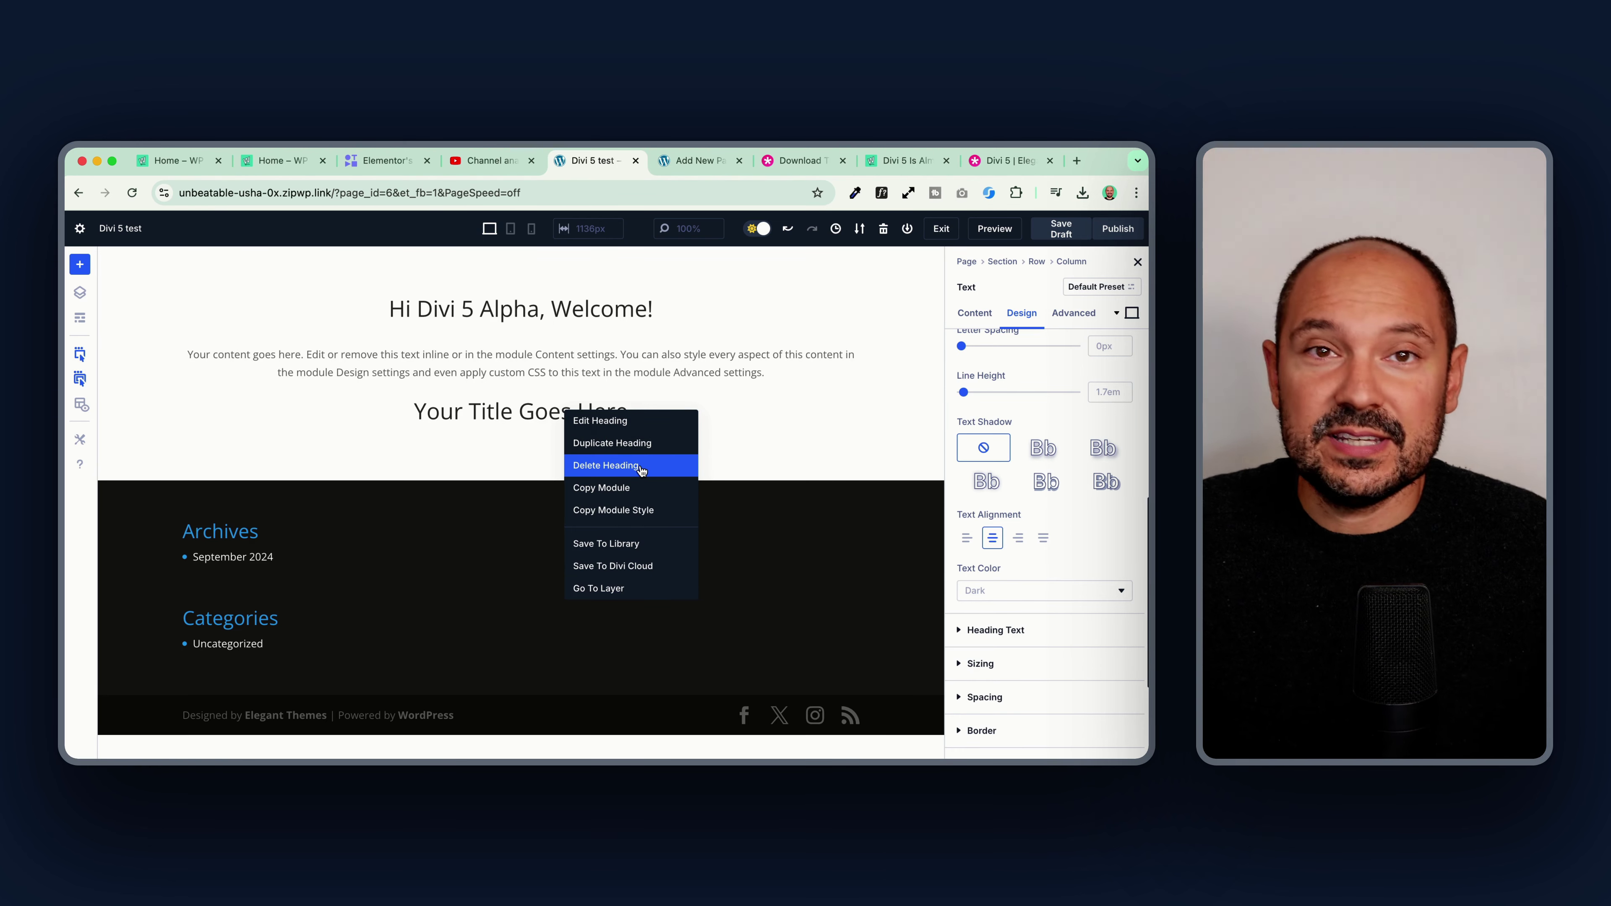
click(613, 465)
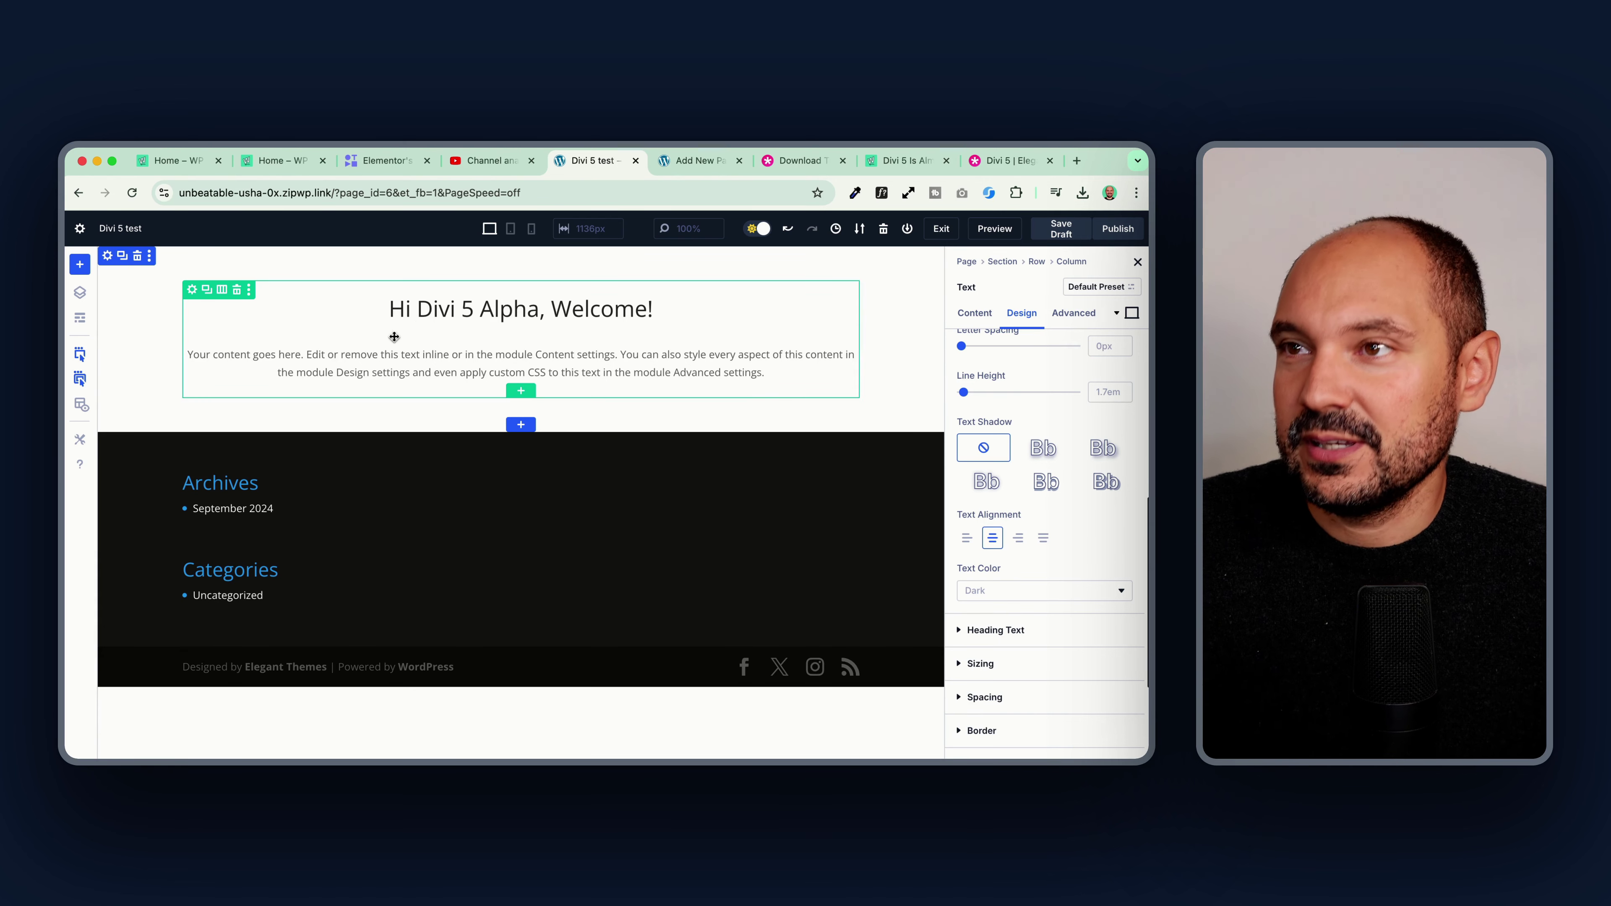
Step: Insert a Button module below the centered paragraph
click(522, 373)
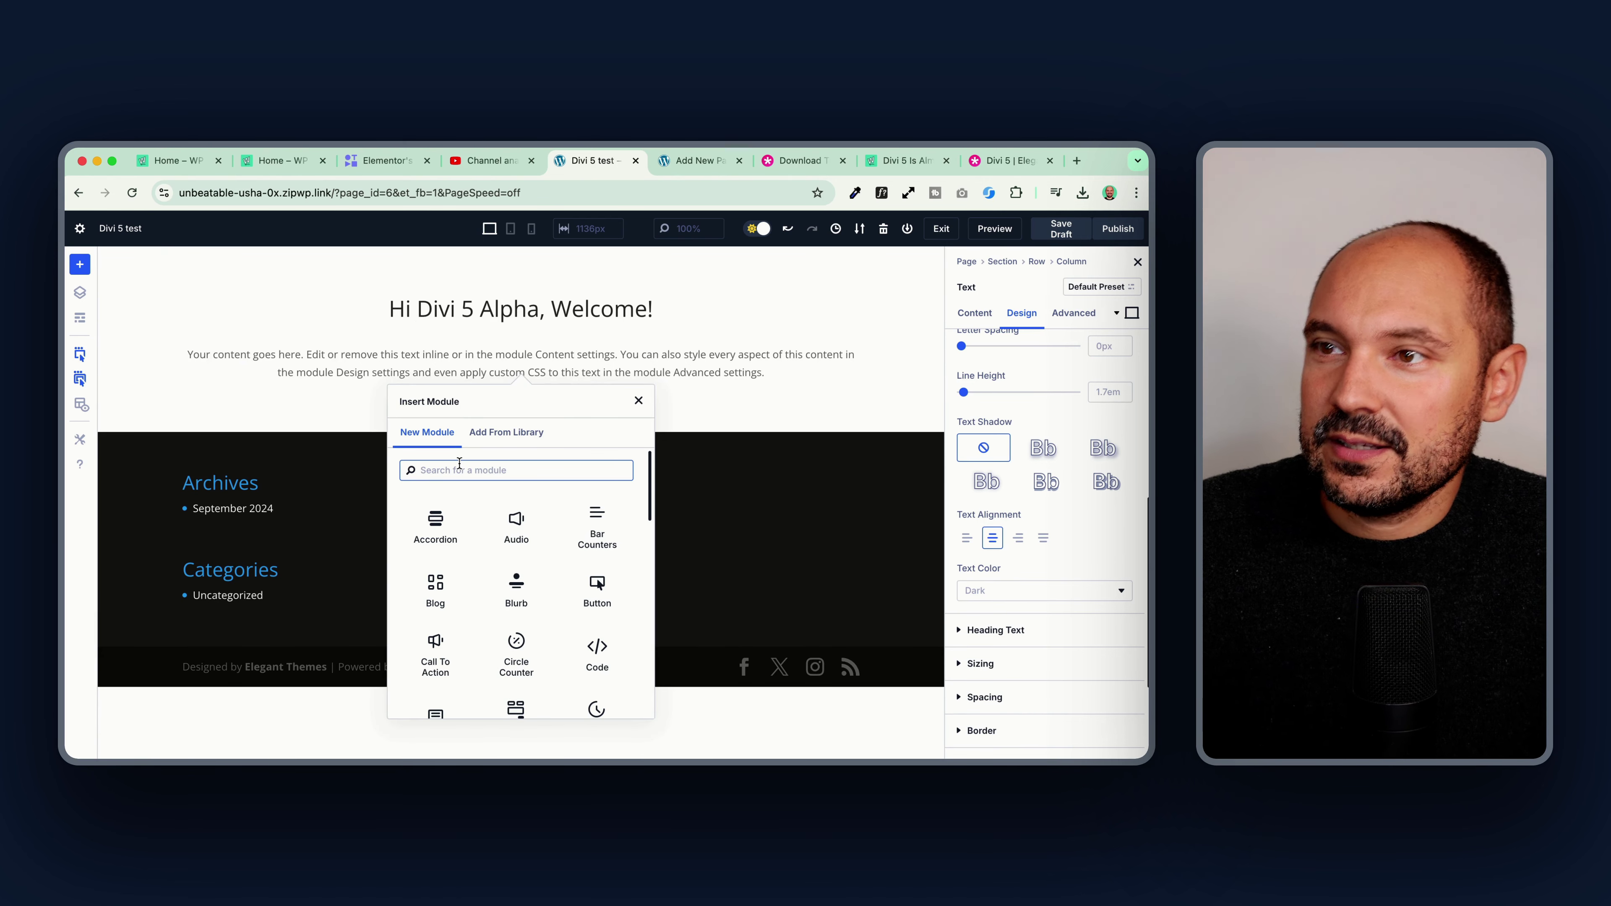
text(burto)
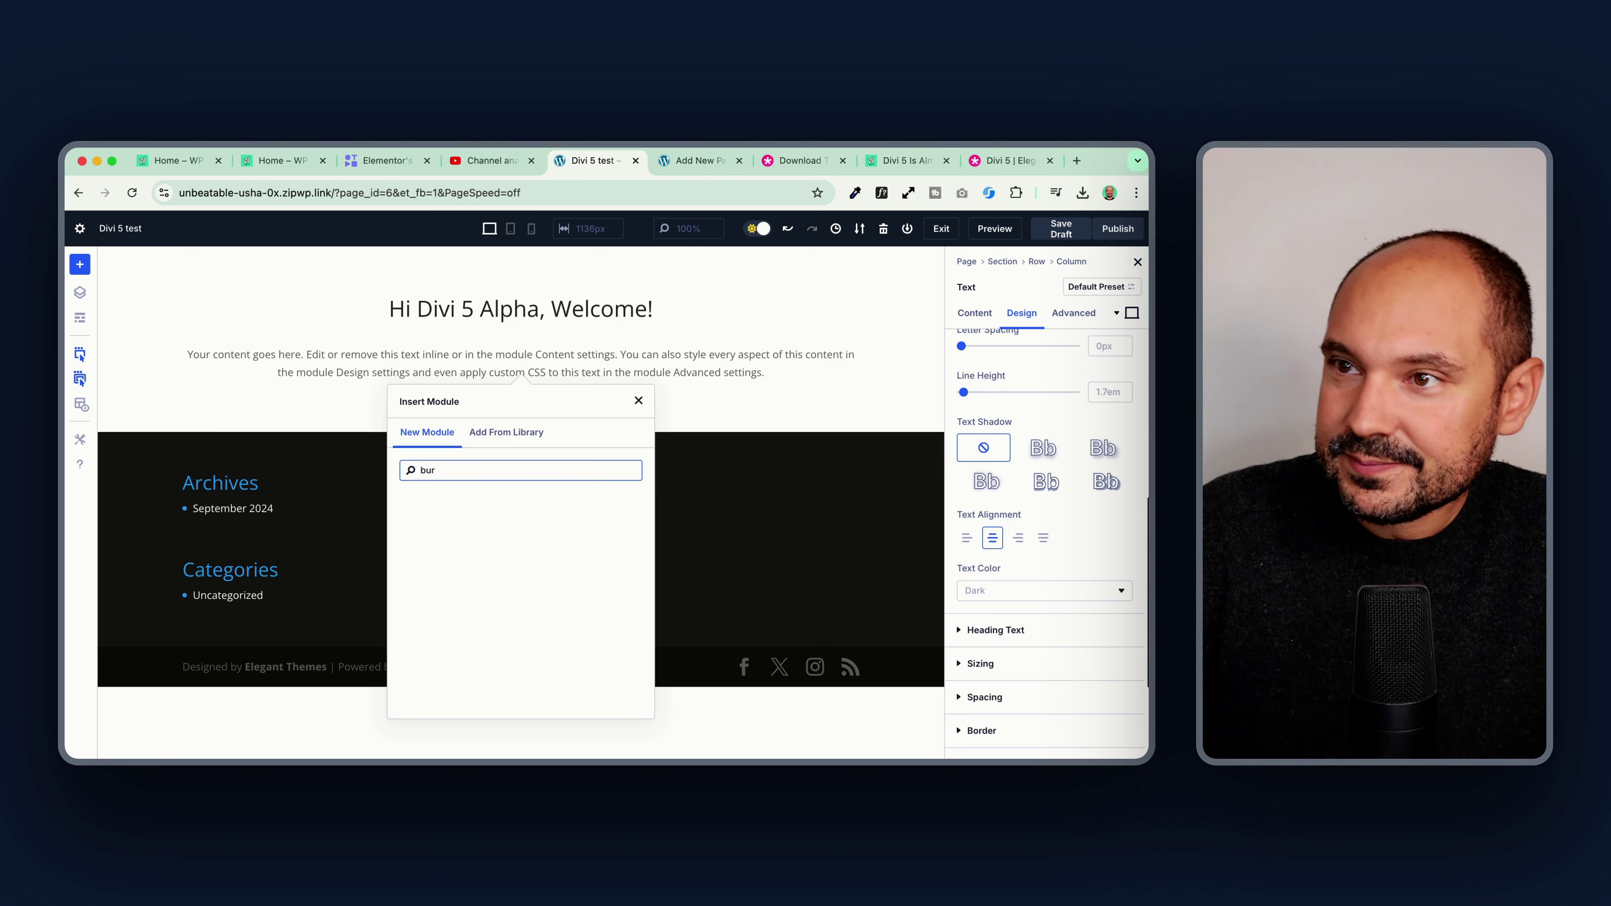
key(BackSpace)
click(451, 524)
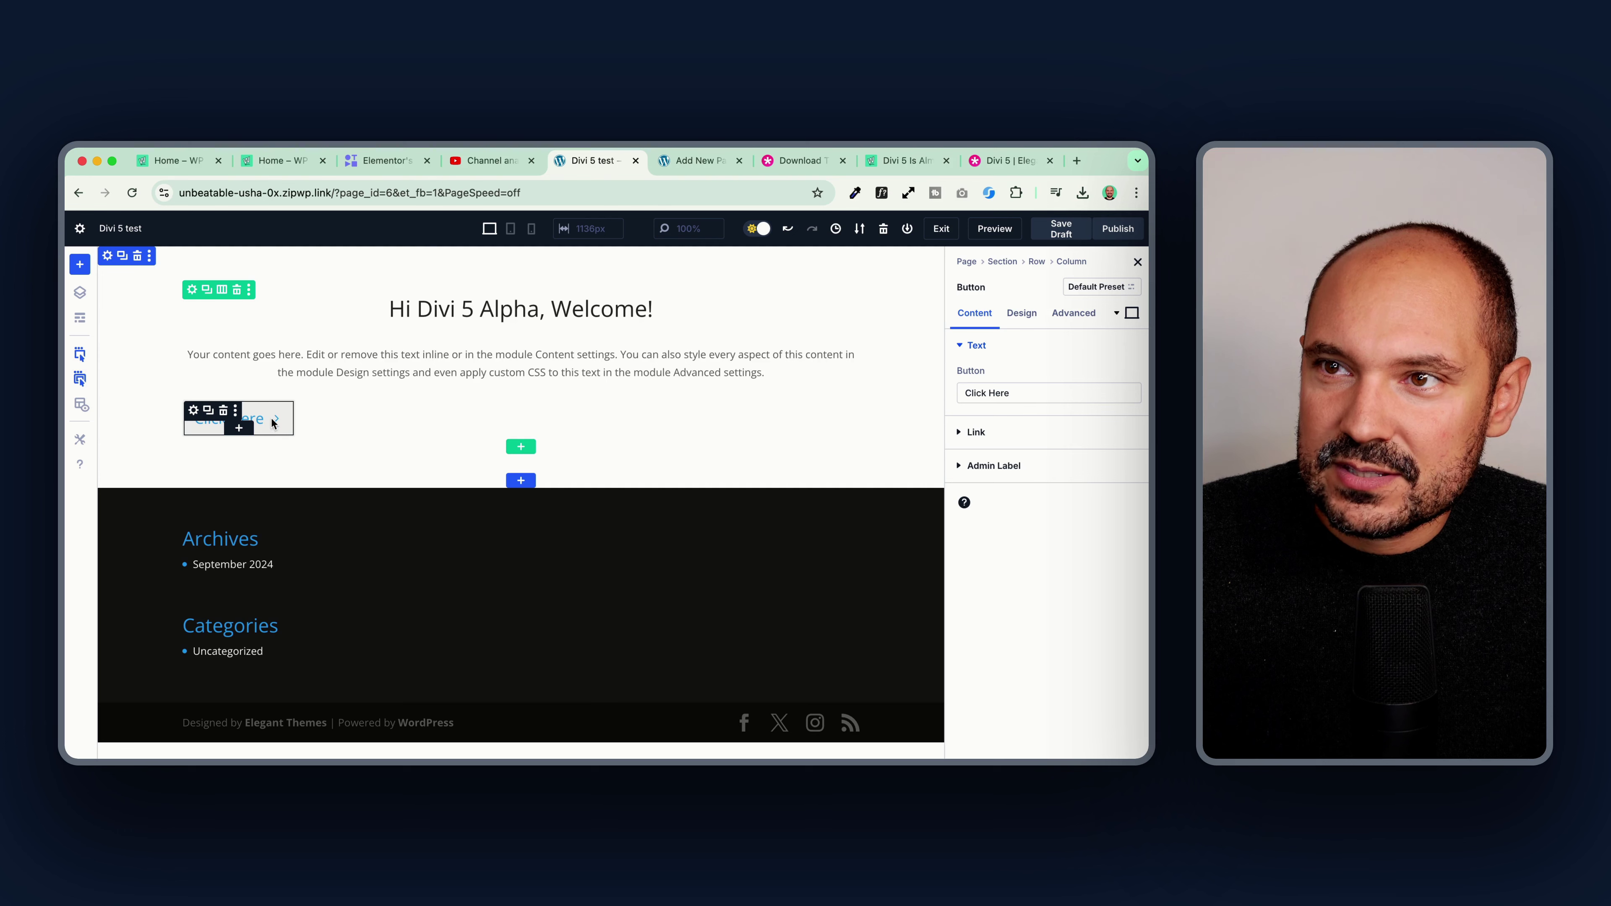
Step: Try reordering the modules on the page canvas, moving the "Click Here" button between the welcome heading and the paragraph
drag(380, 367, 388, 305)
drag(418, 362, 418, 309)
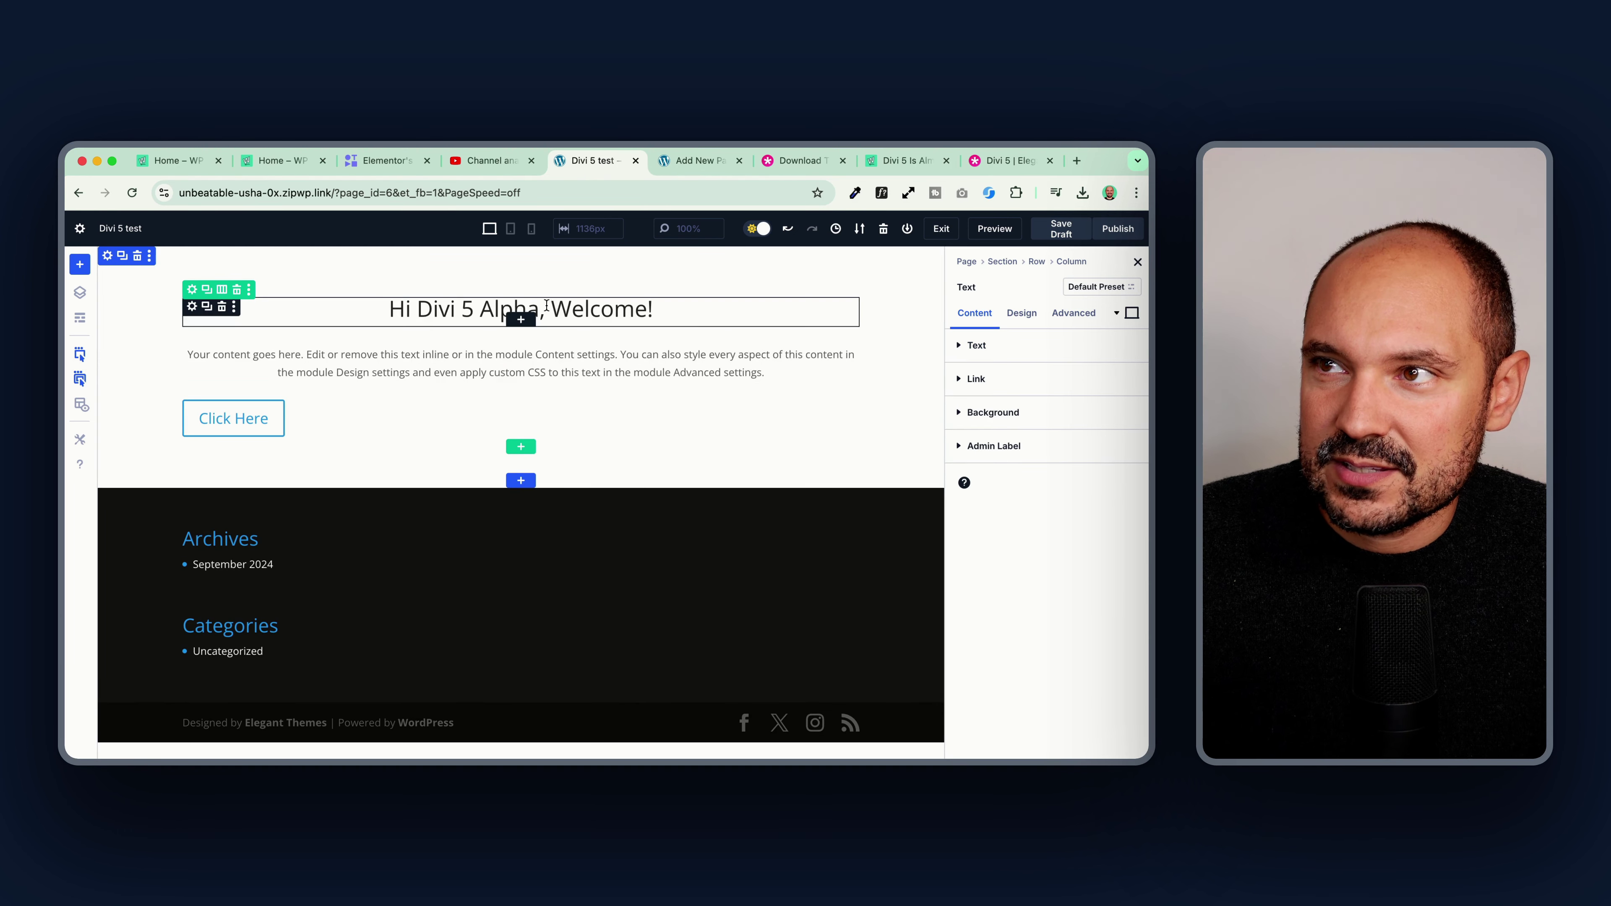
drag(235, 419, 467, 343)
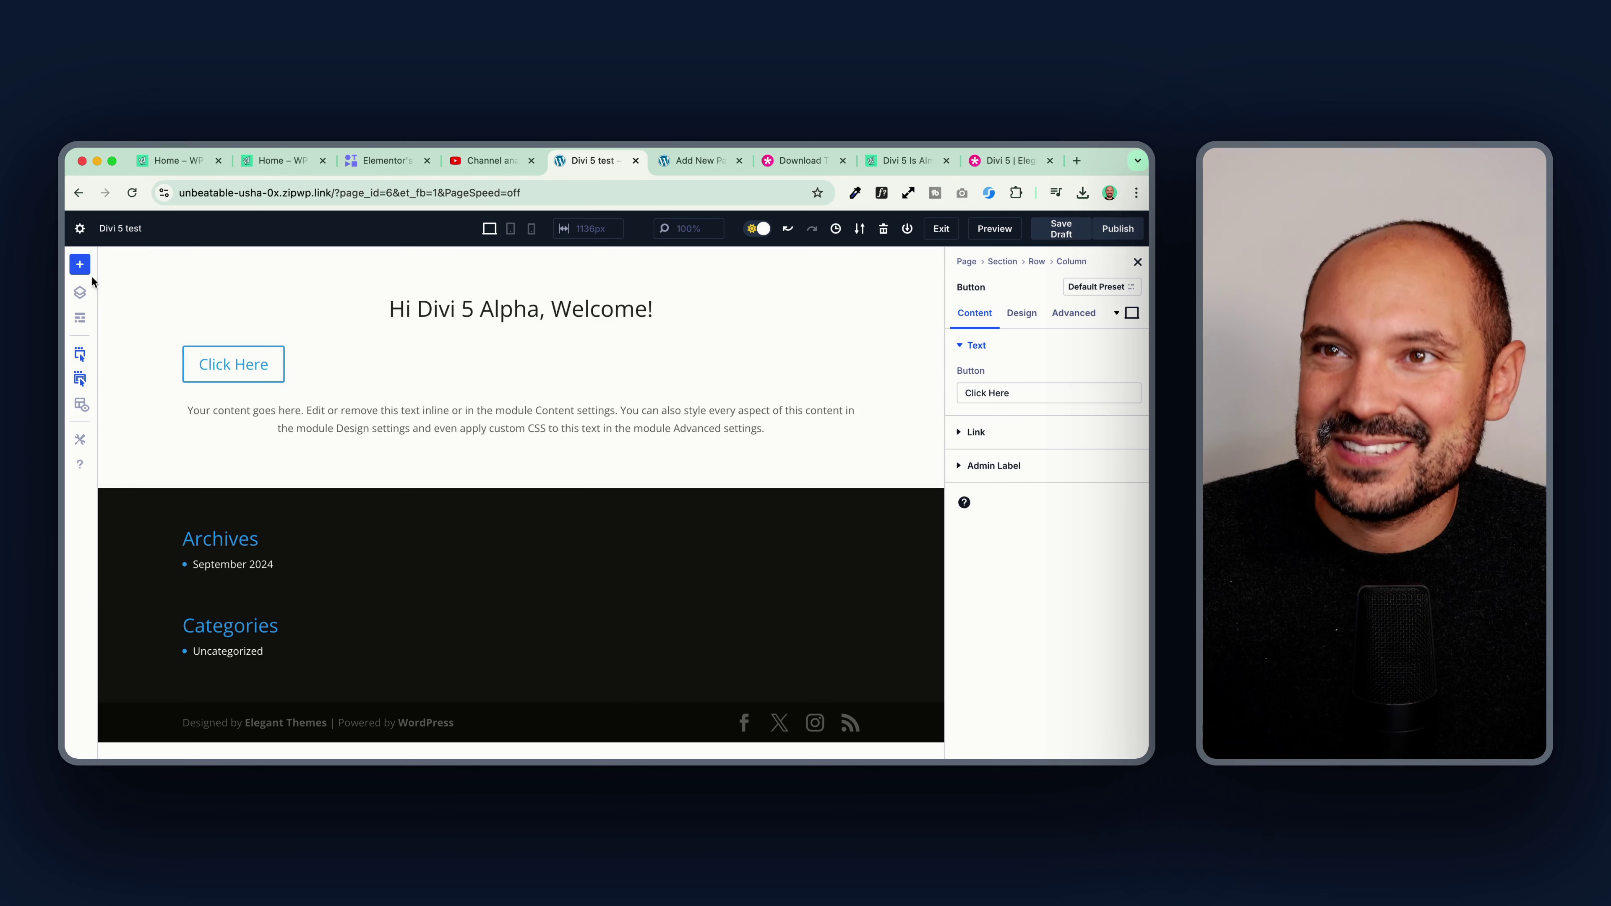
Step: Move the Button module below the second Text module in the wireframe view and return to the visual view
click(79, 321)
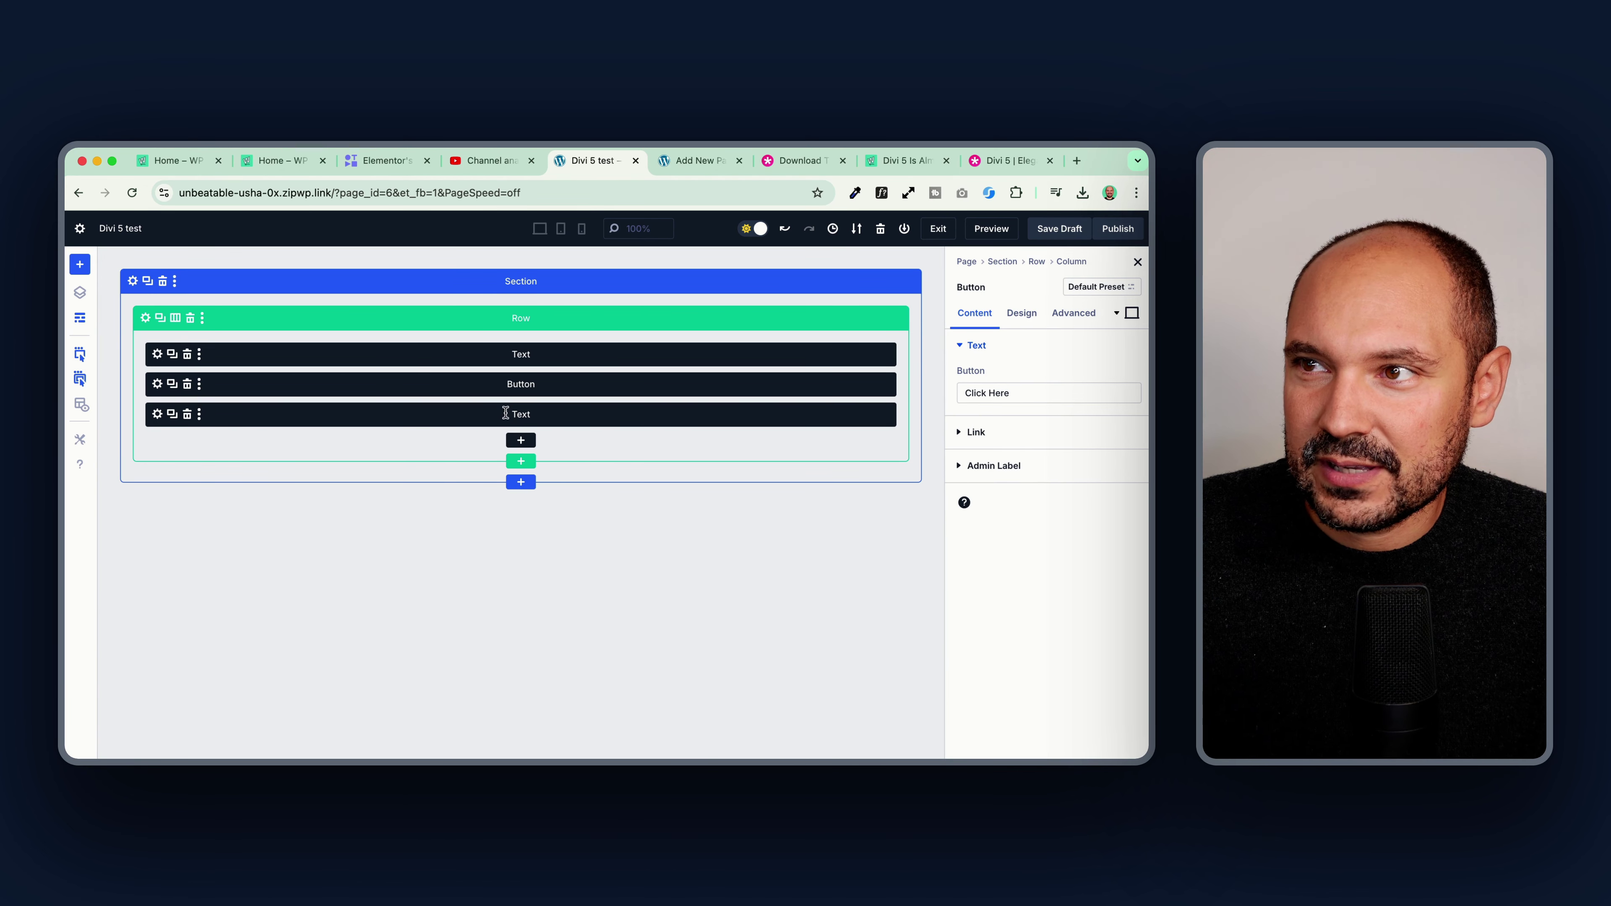
drag(514, 383, 391, 403)
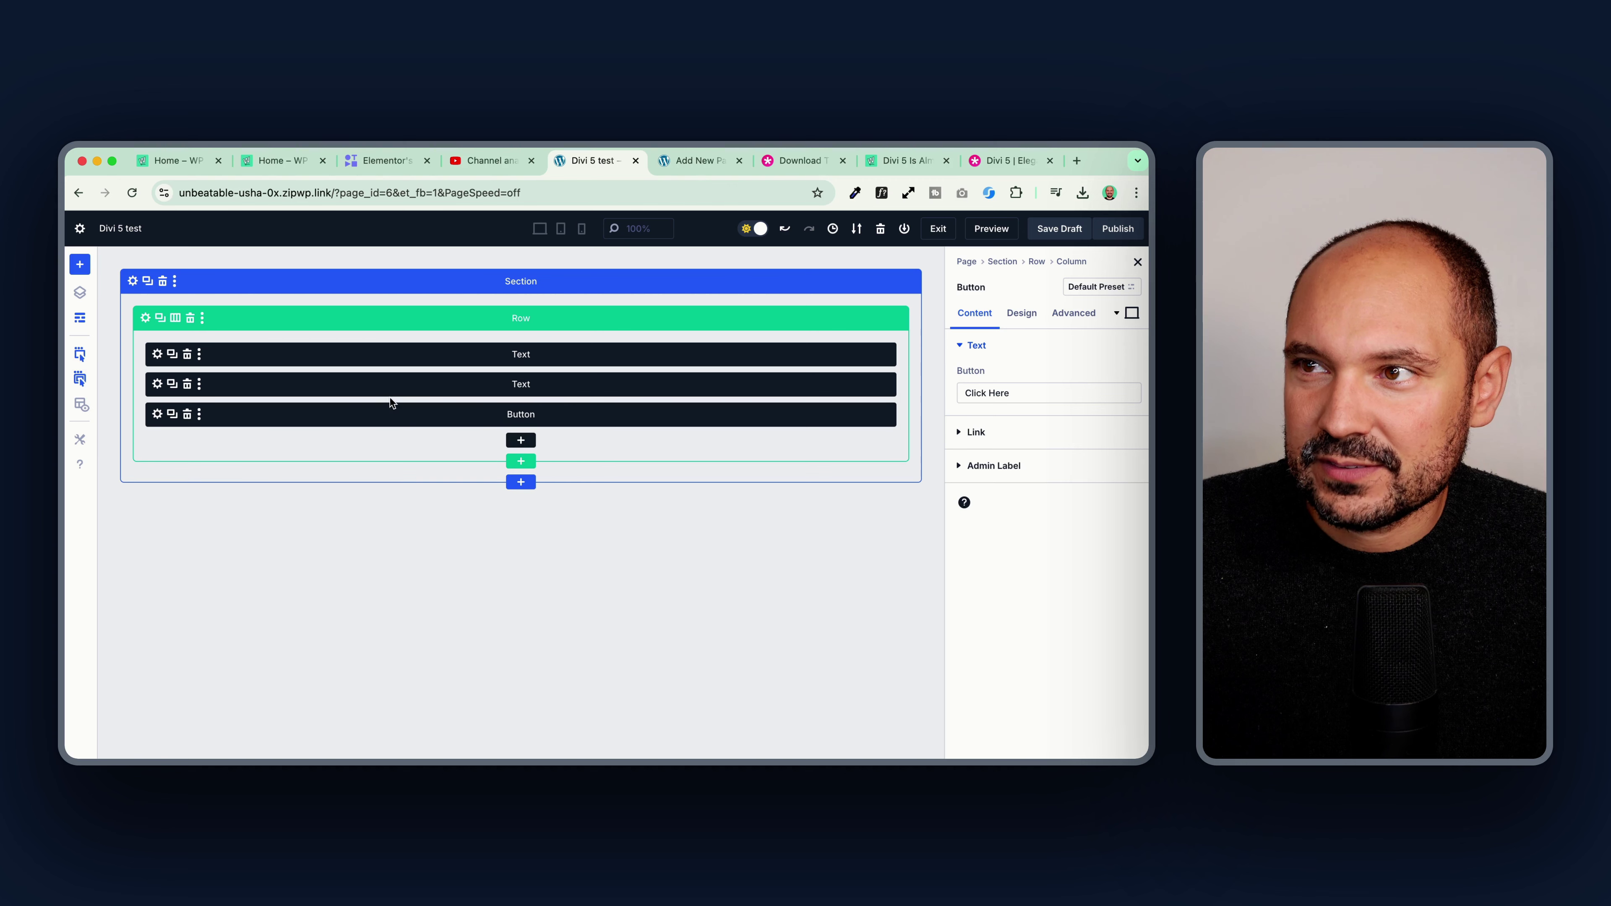
click(80, 294)
click(78, 294)
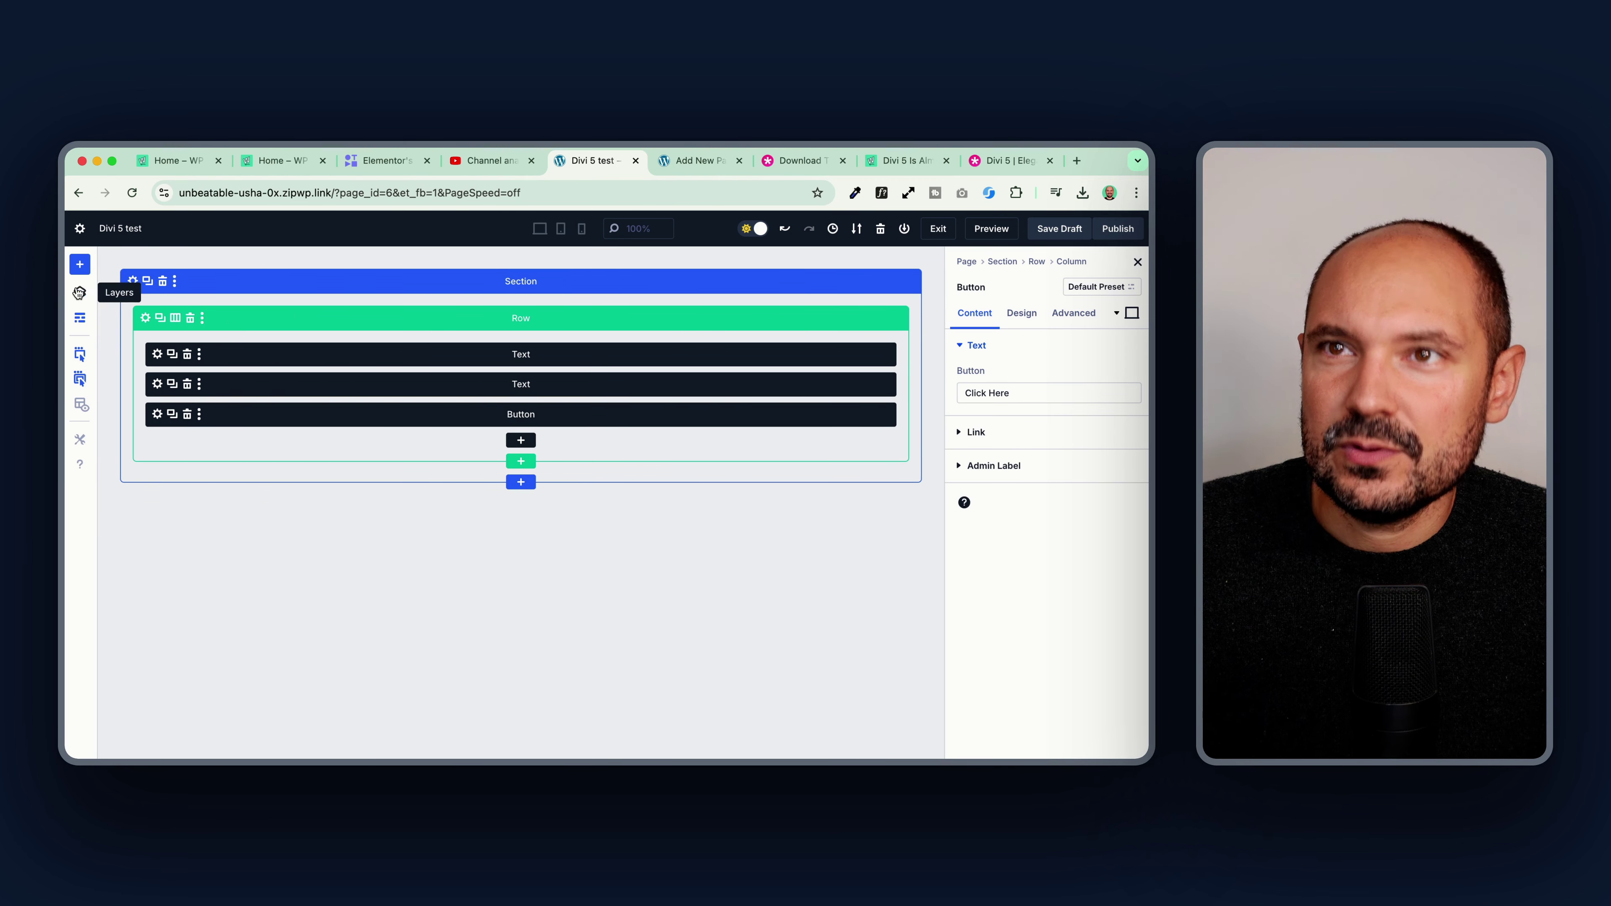
click(79, 318)
Step: Expand the Section, Row and Column in the page's layers and try to move the Button above the second Text
click(81, 294)
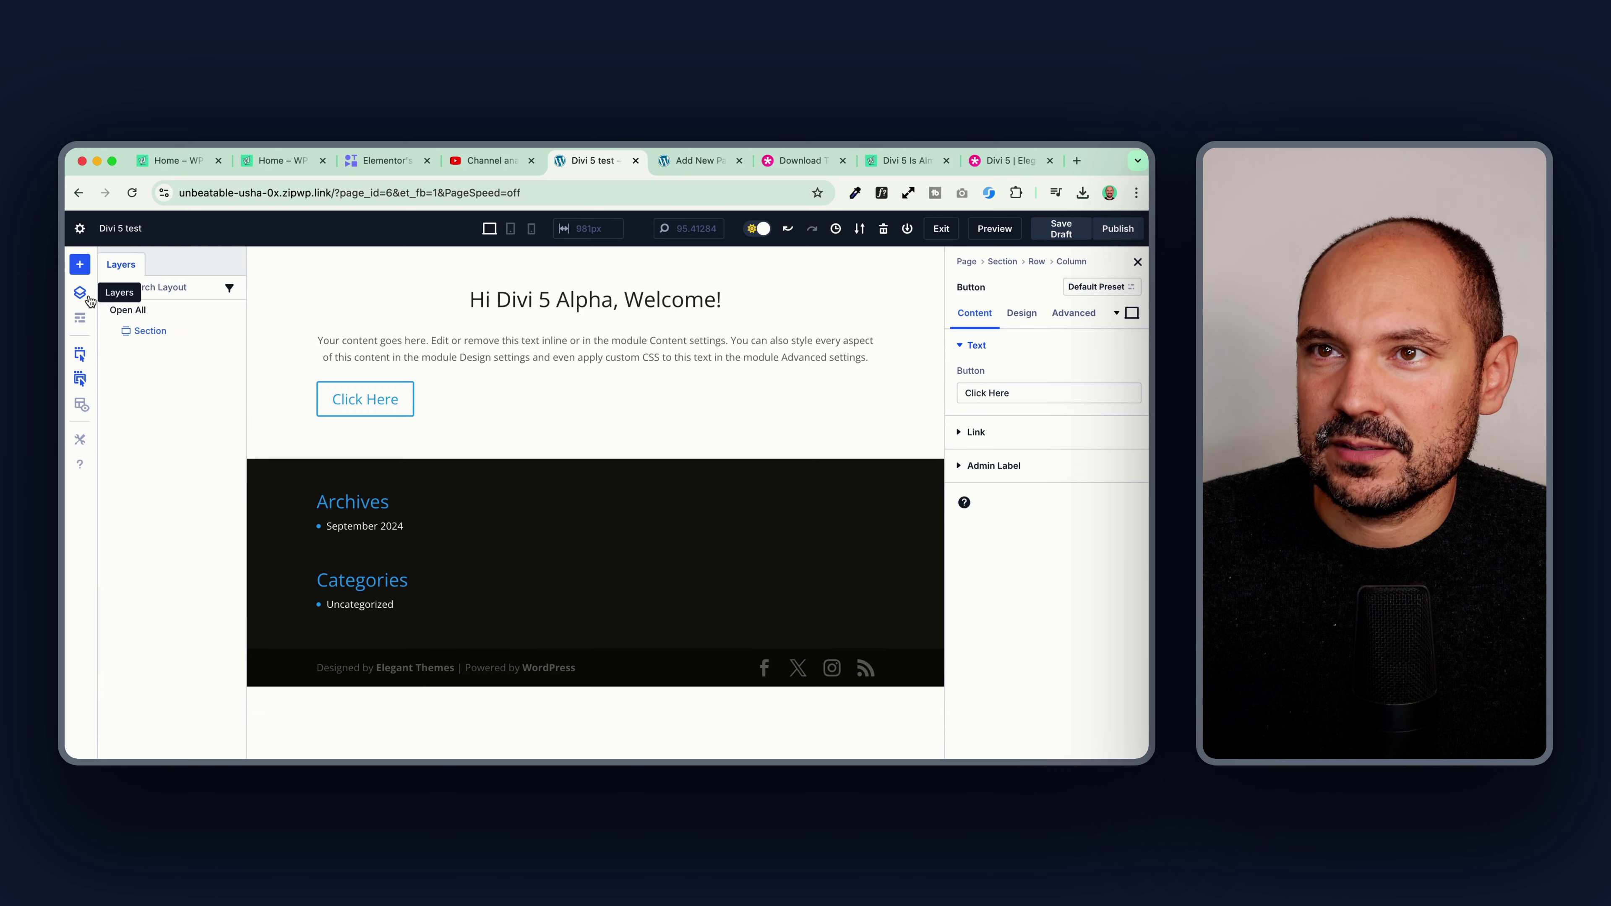
click(113, 331)
click(121, 352)
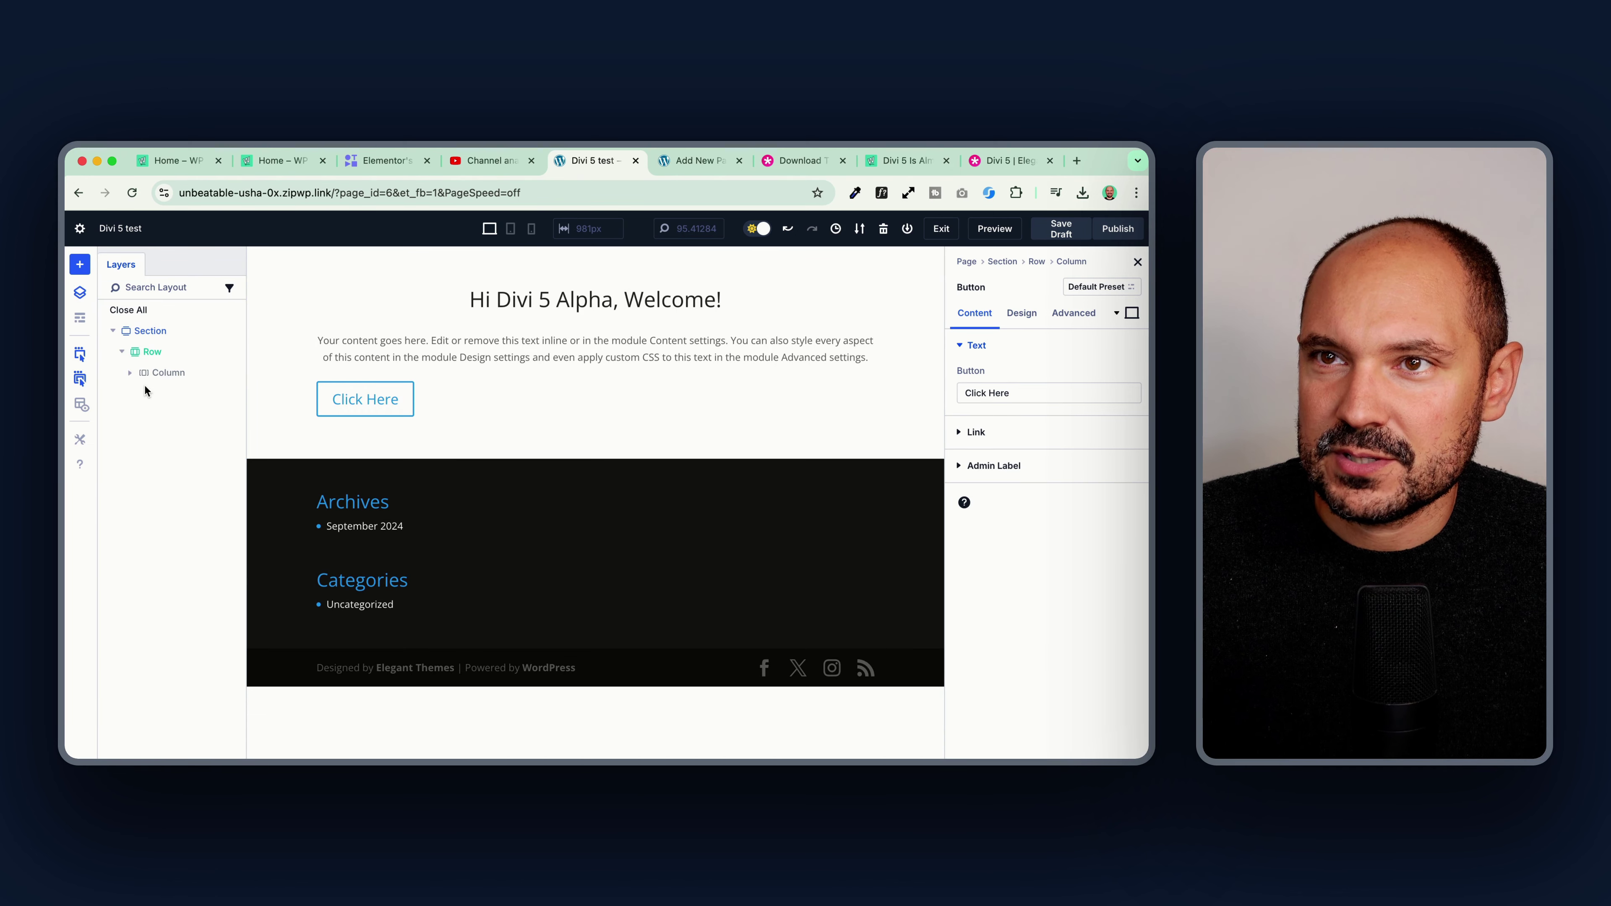
click(130, 373)
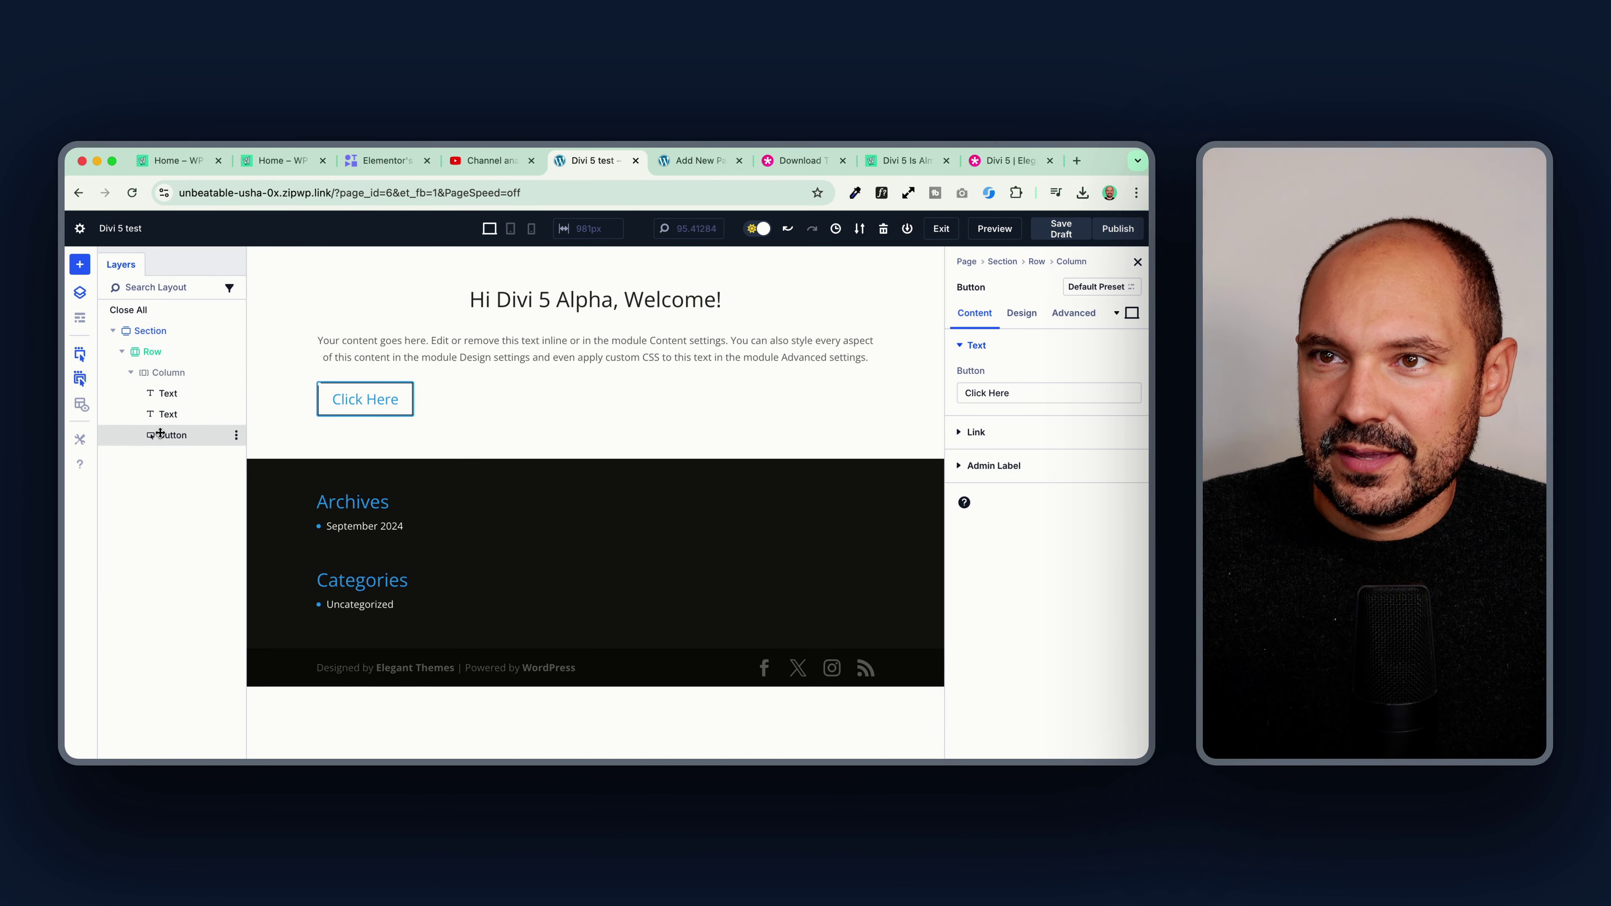
drag(168, 436, 169, 416)
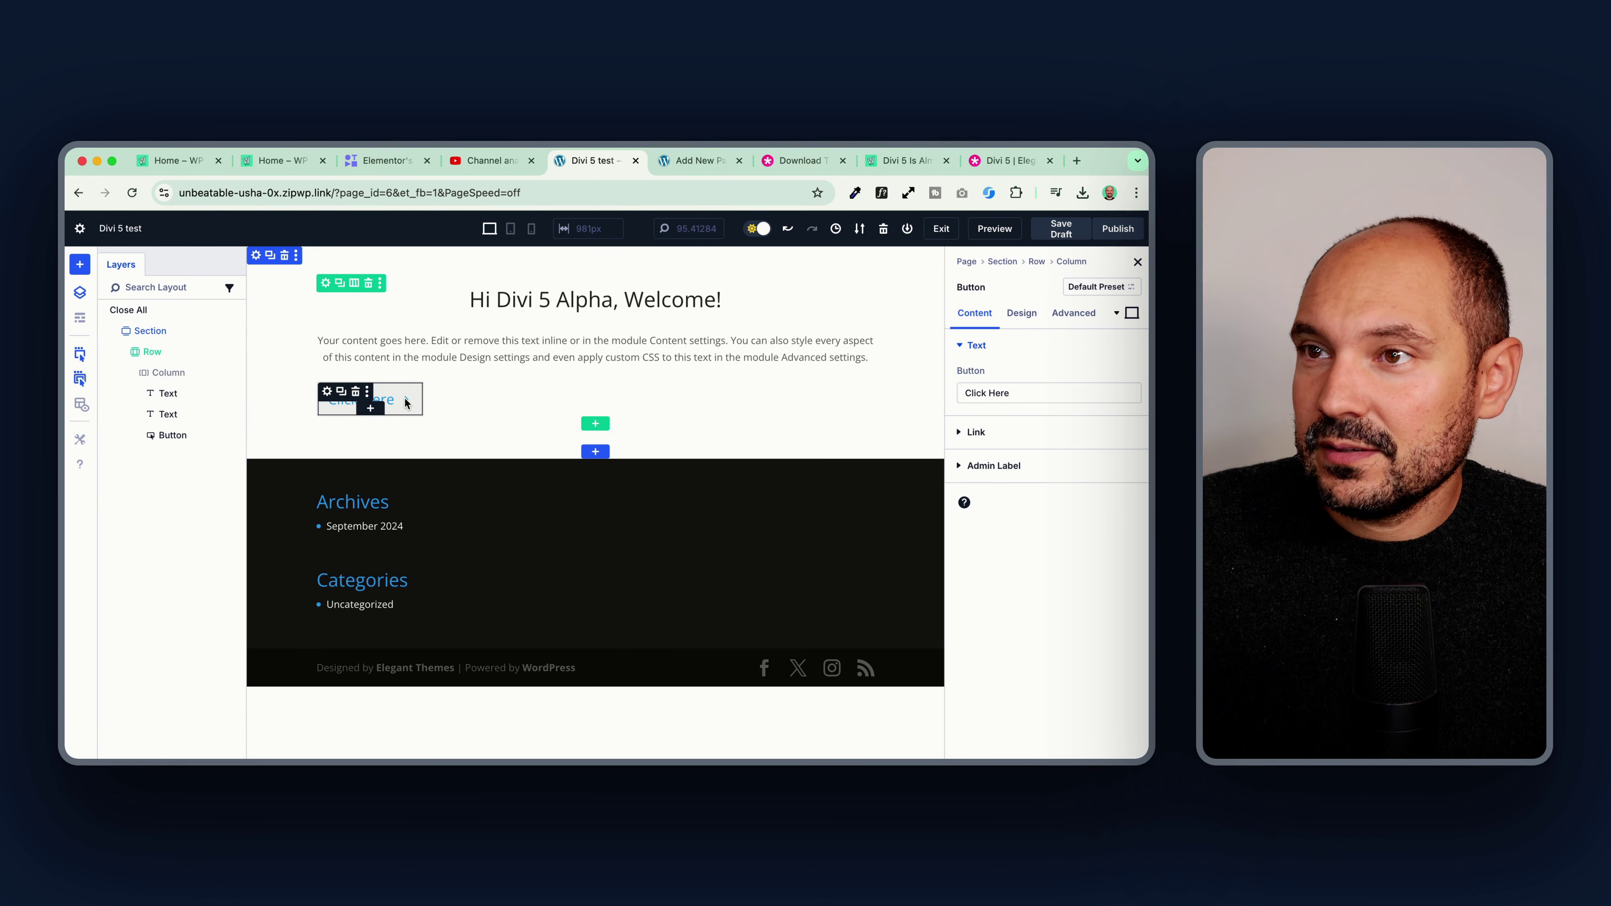
Step: Open the Divi button's design settings, and in the default editor add a Buttons block below the "Ciao" heading
click(1022, 315)
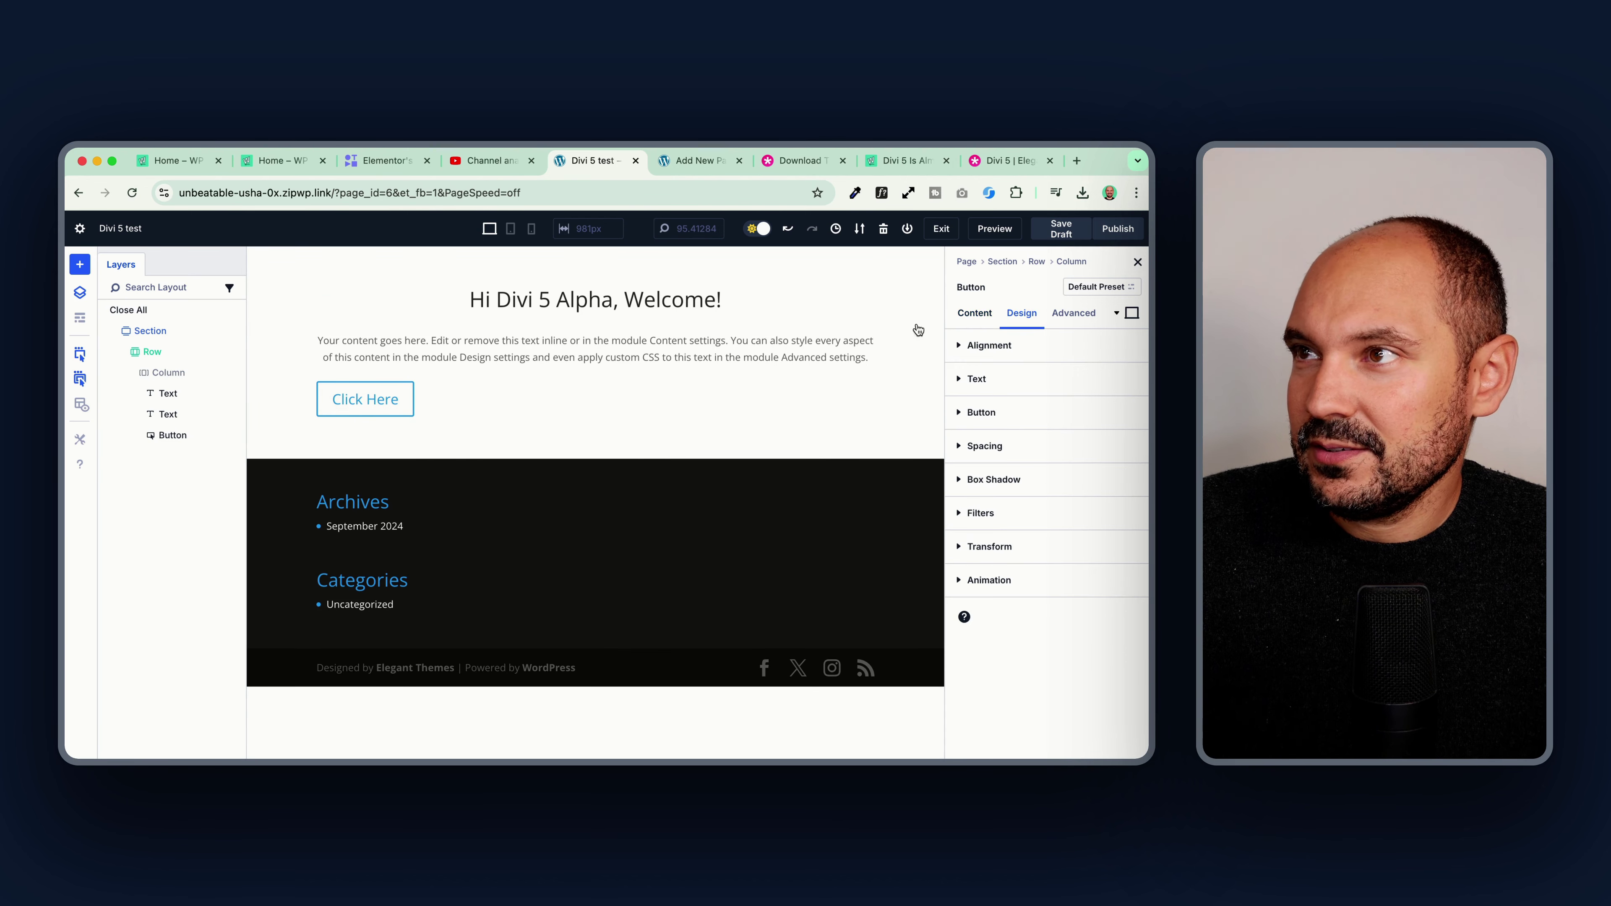
click(689, 167)
key(Return)
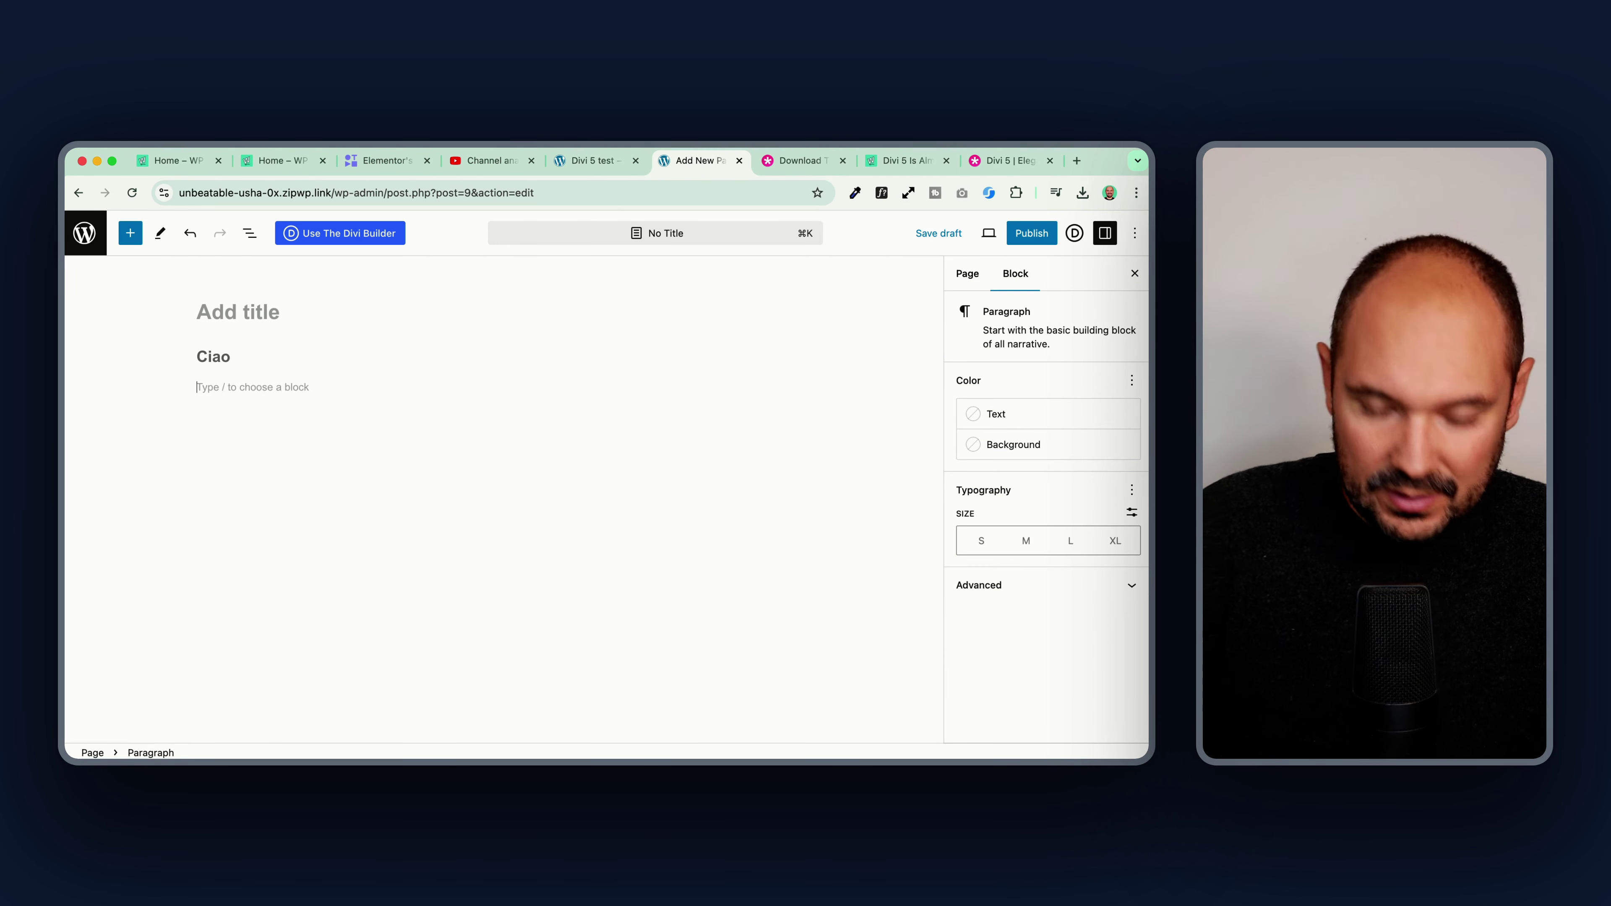
text(/)
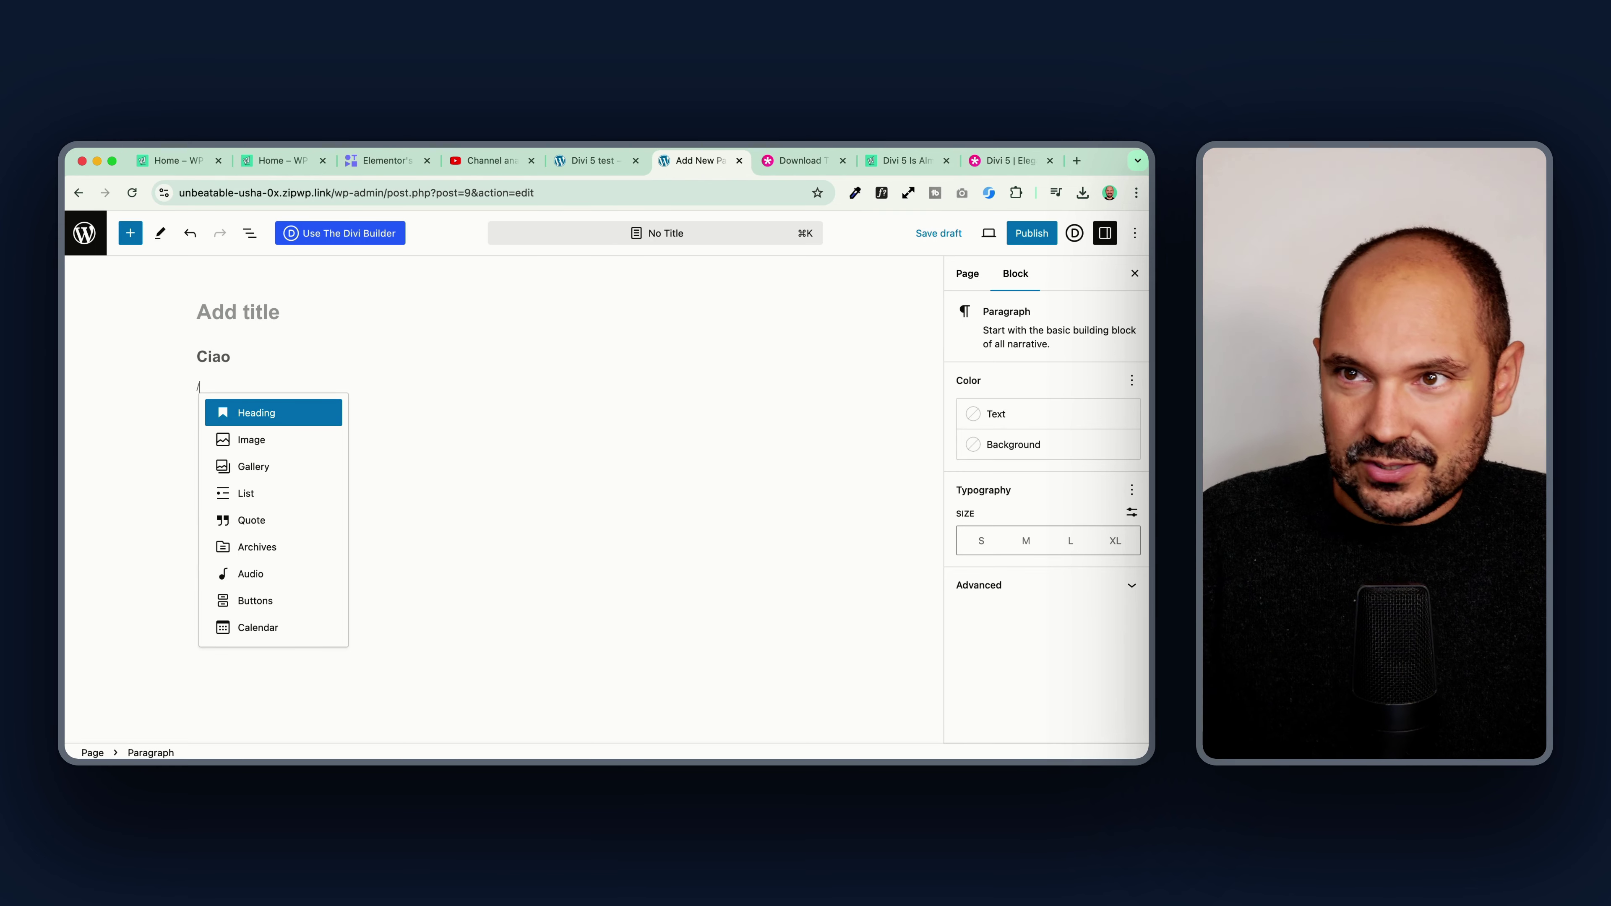
text(butt)
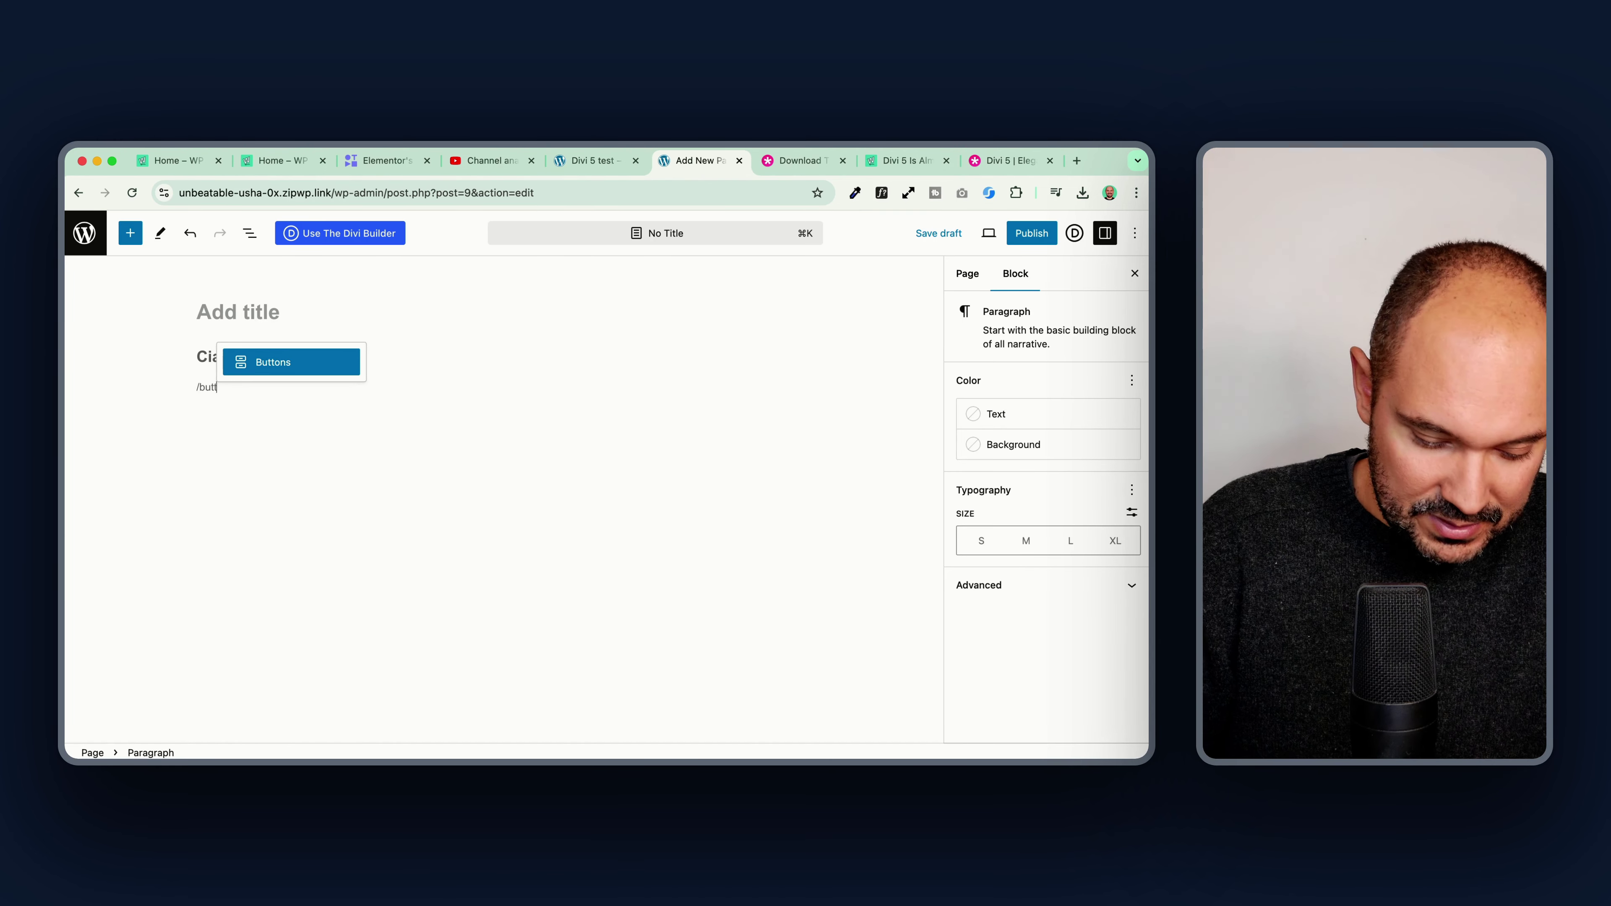
click(281, 363)
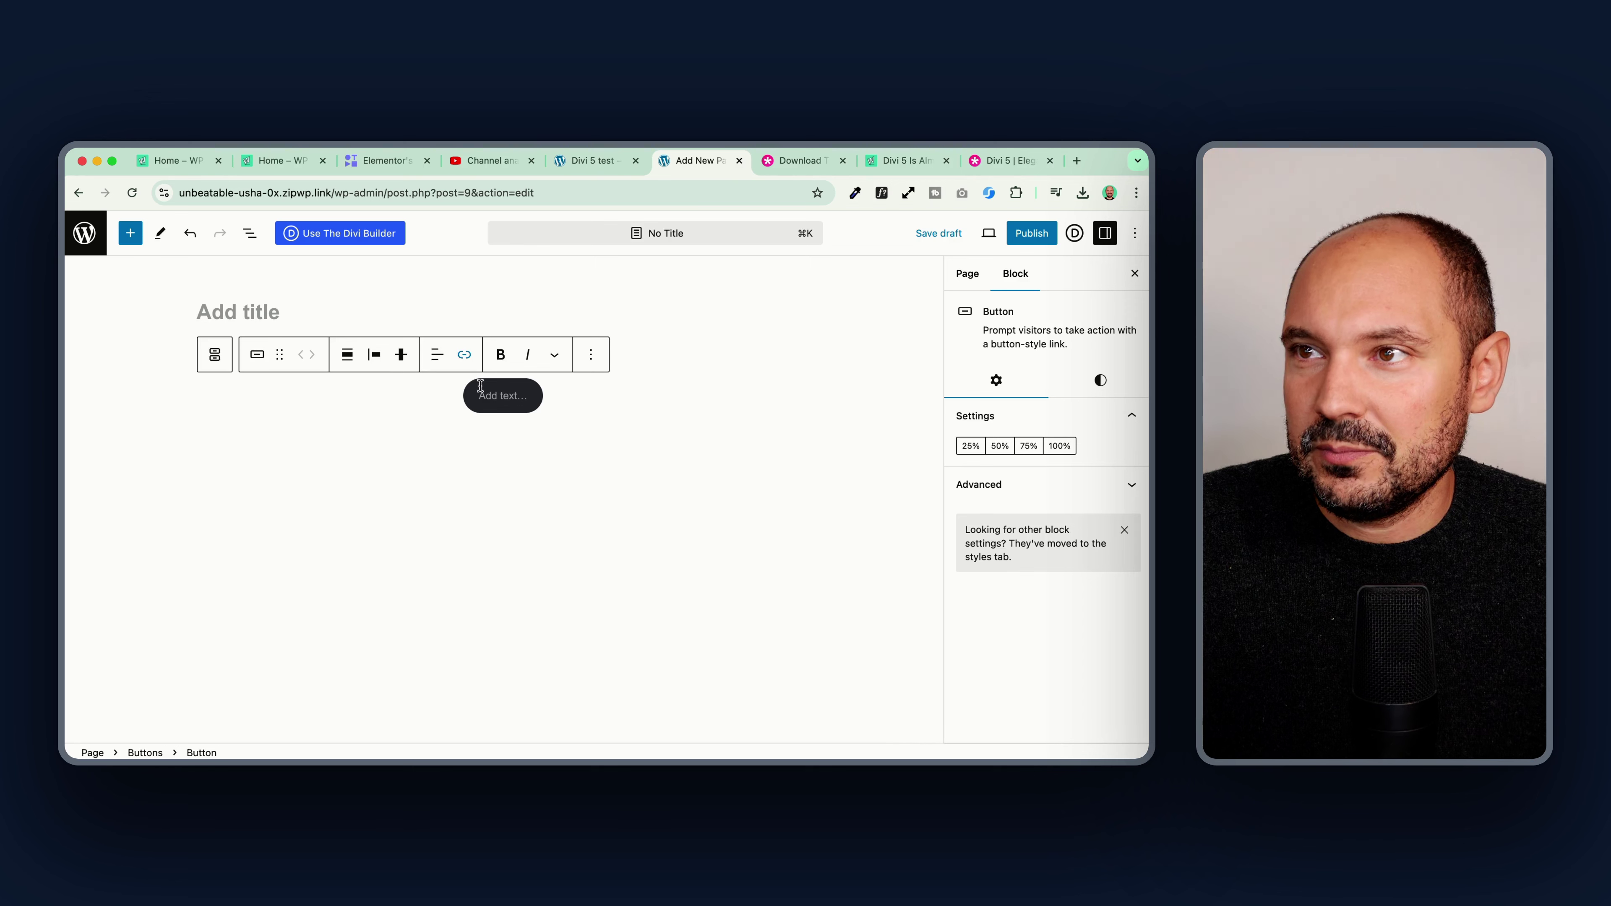
Step: Try justifying the empty button's items center and then right
click(374, 355)
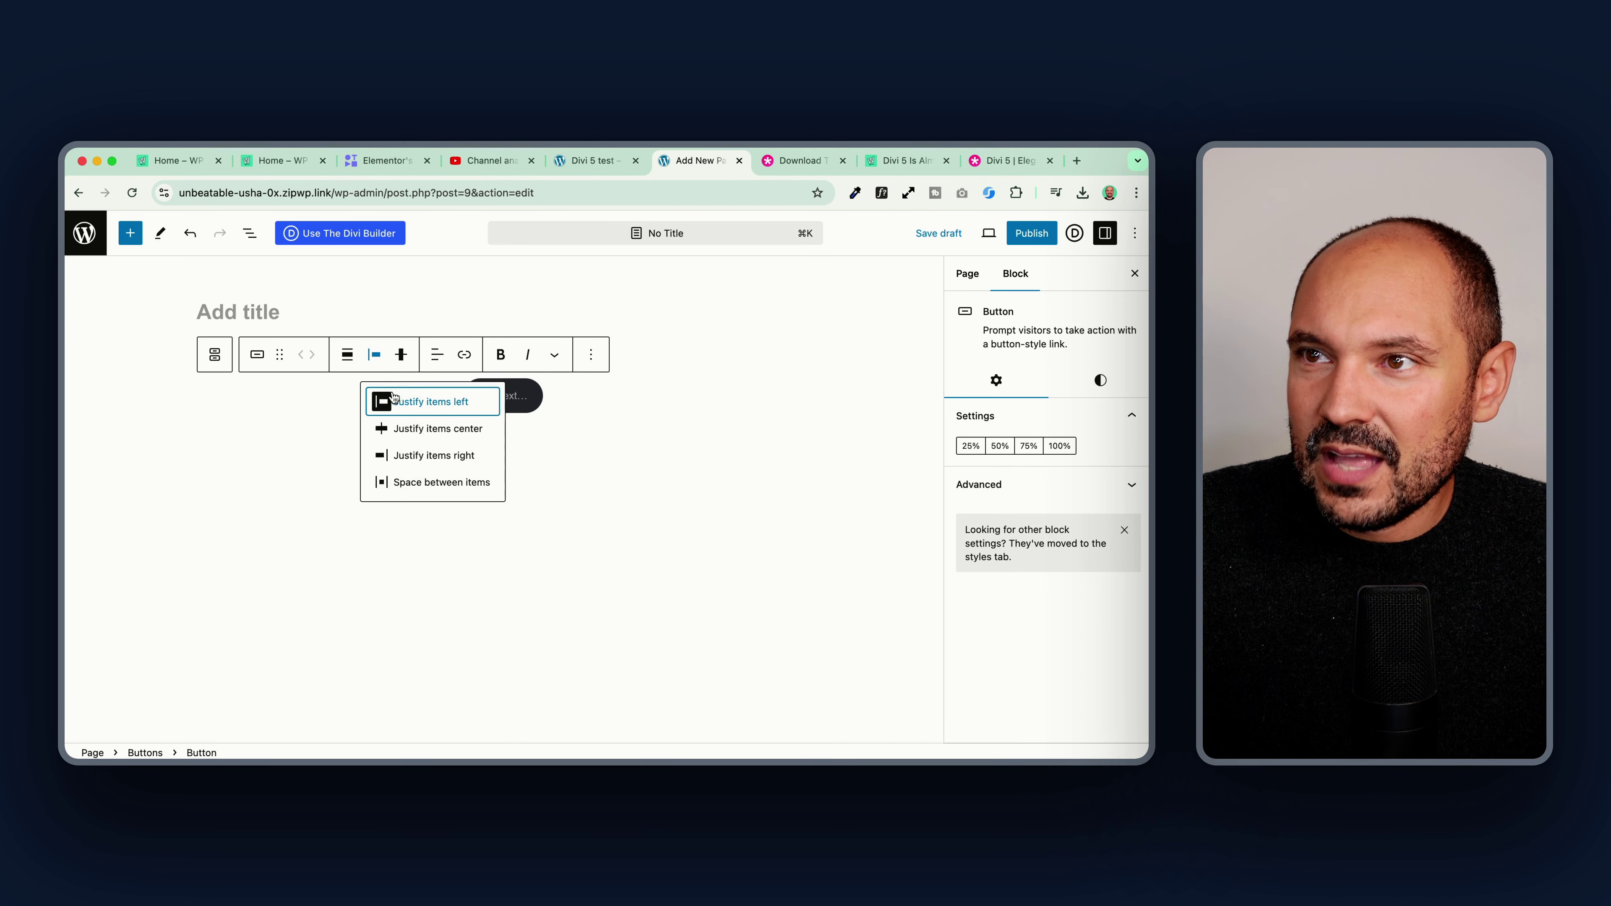
click(401, 354)
click(374, 354)
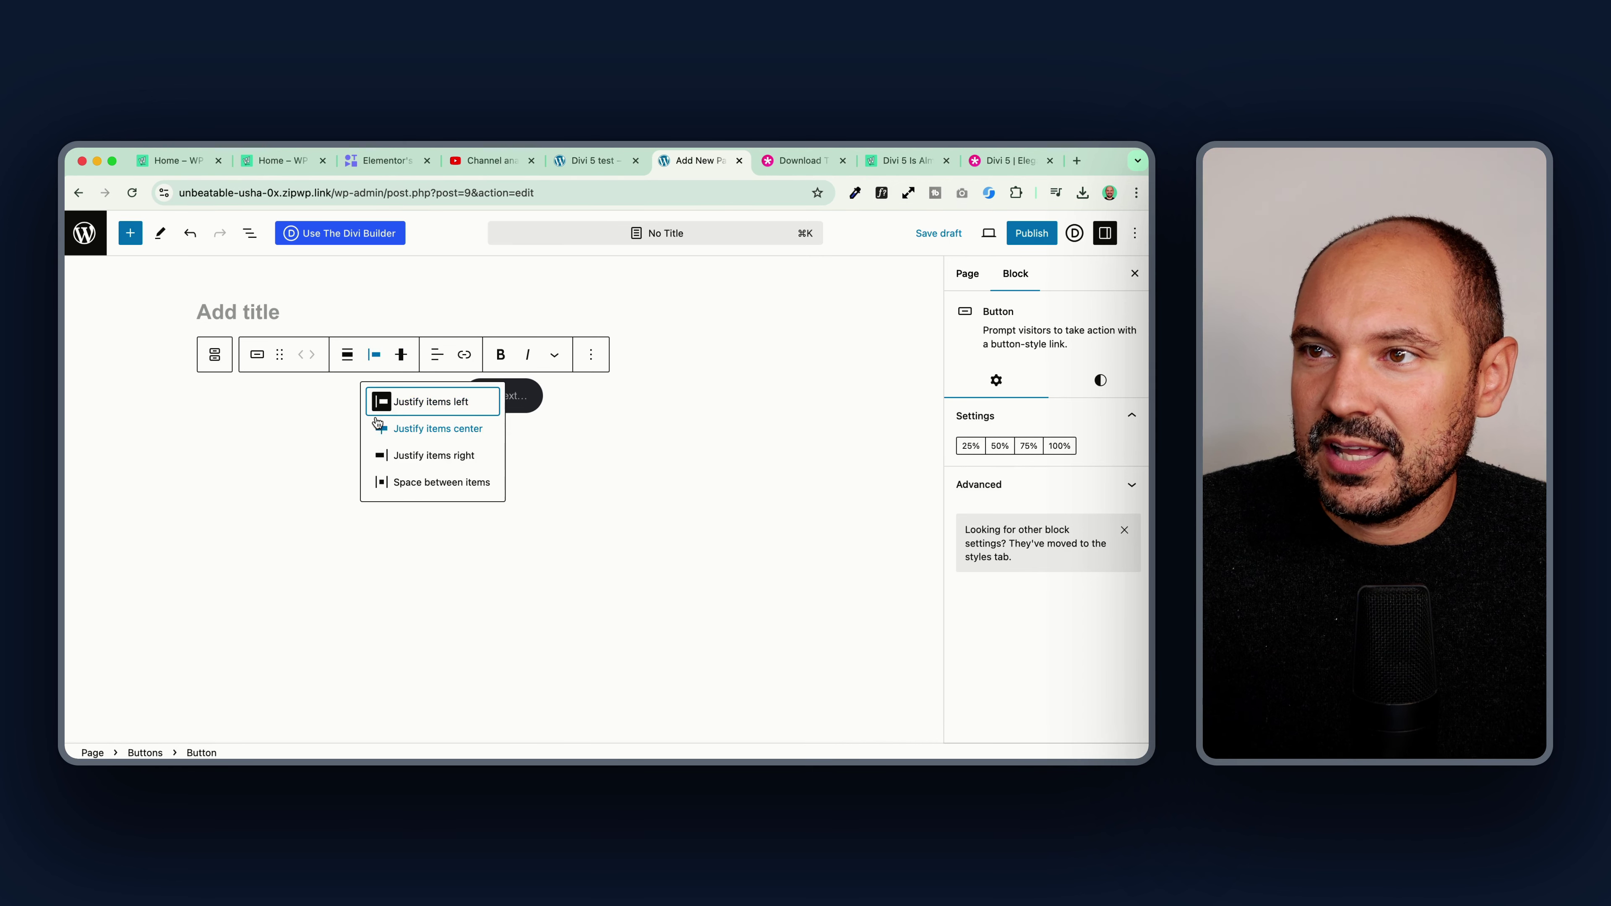
click(419, 429)
click(374, 354)
click(409, 455)
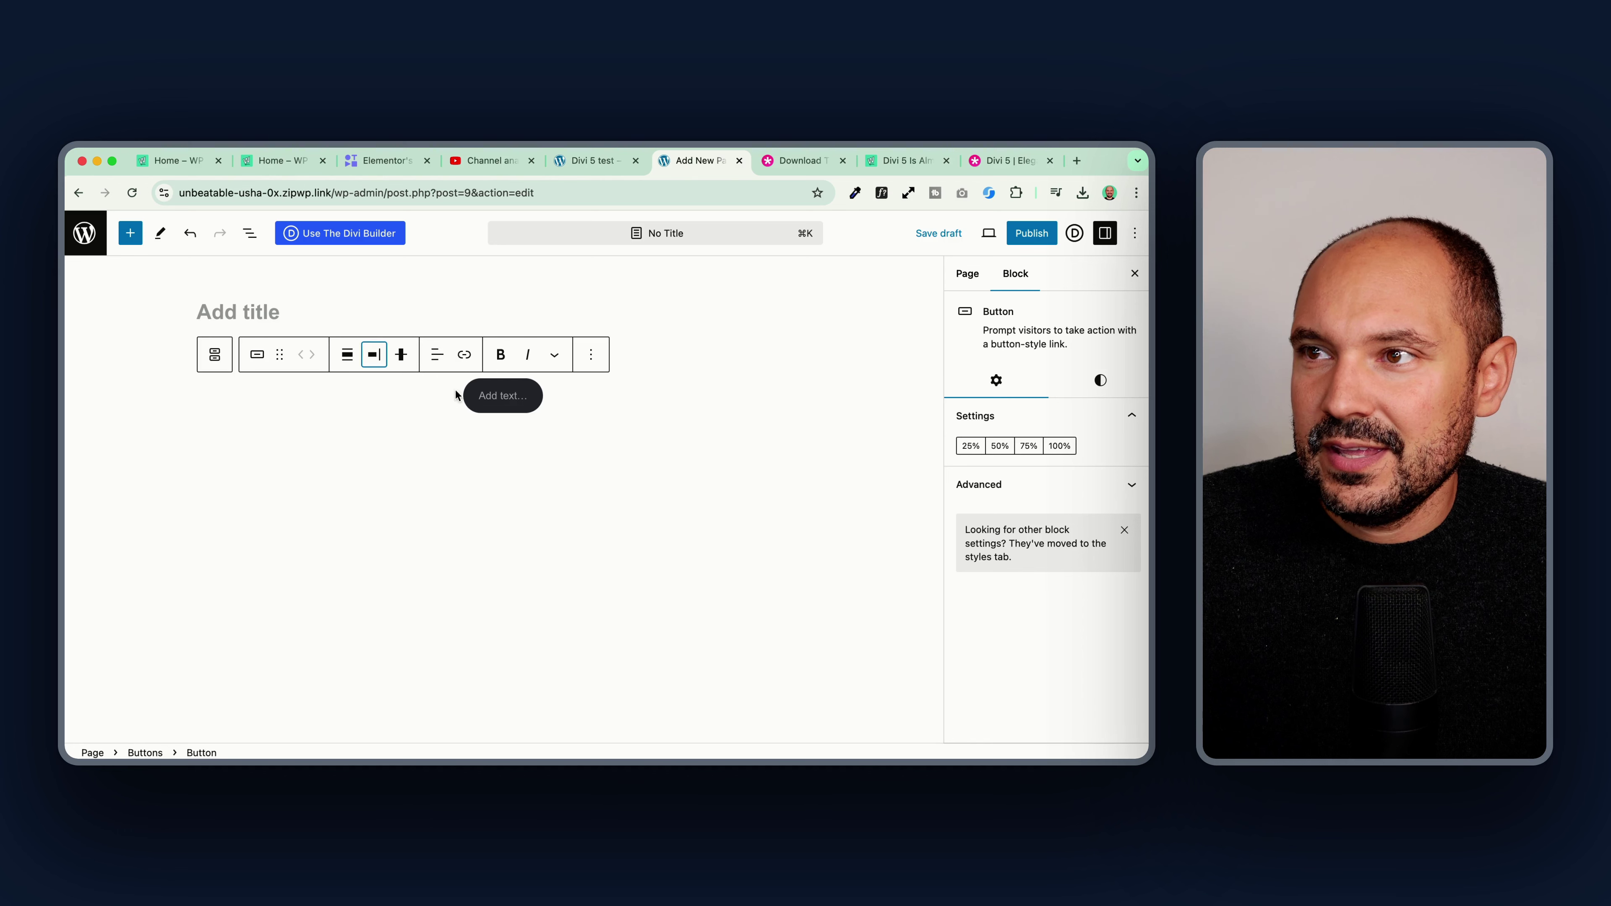
Step: Select the parent Buttons block, justify its items left and view its vertical alignment options
click(214, 354)
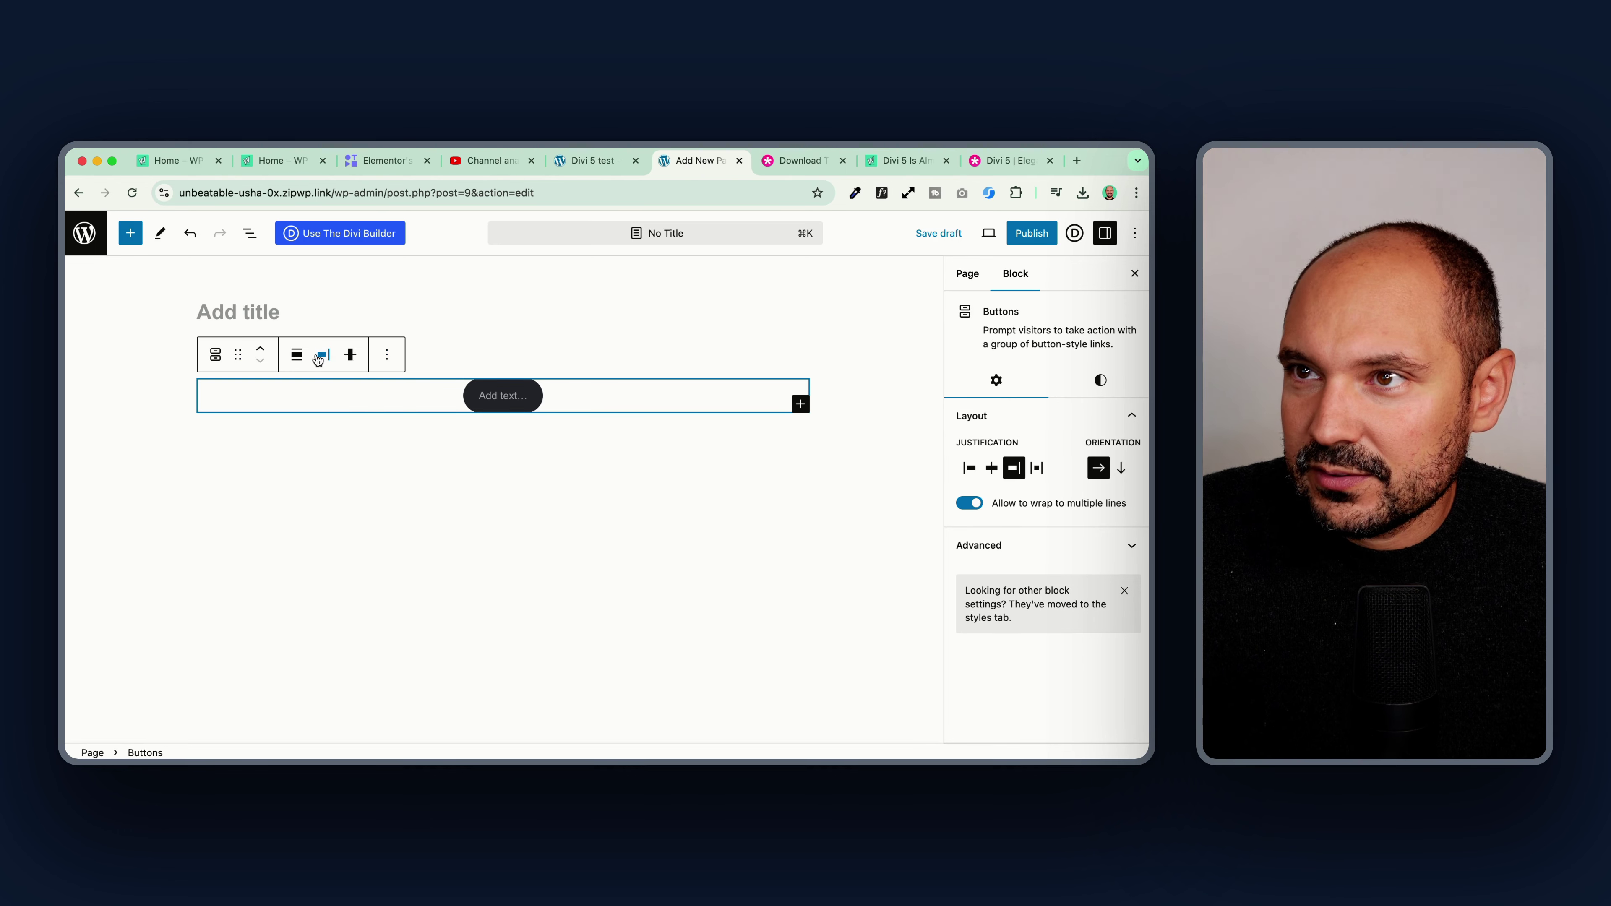
click(324, 354)
click(348, 400)
click(350, 354)
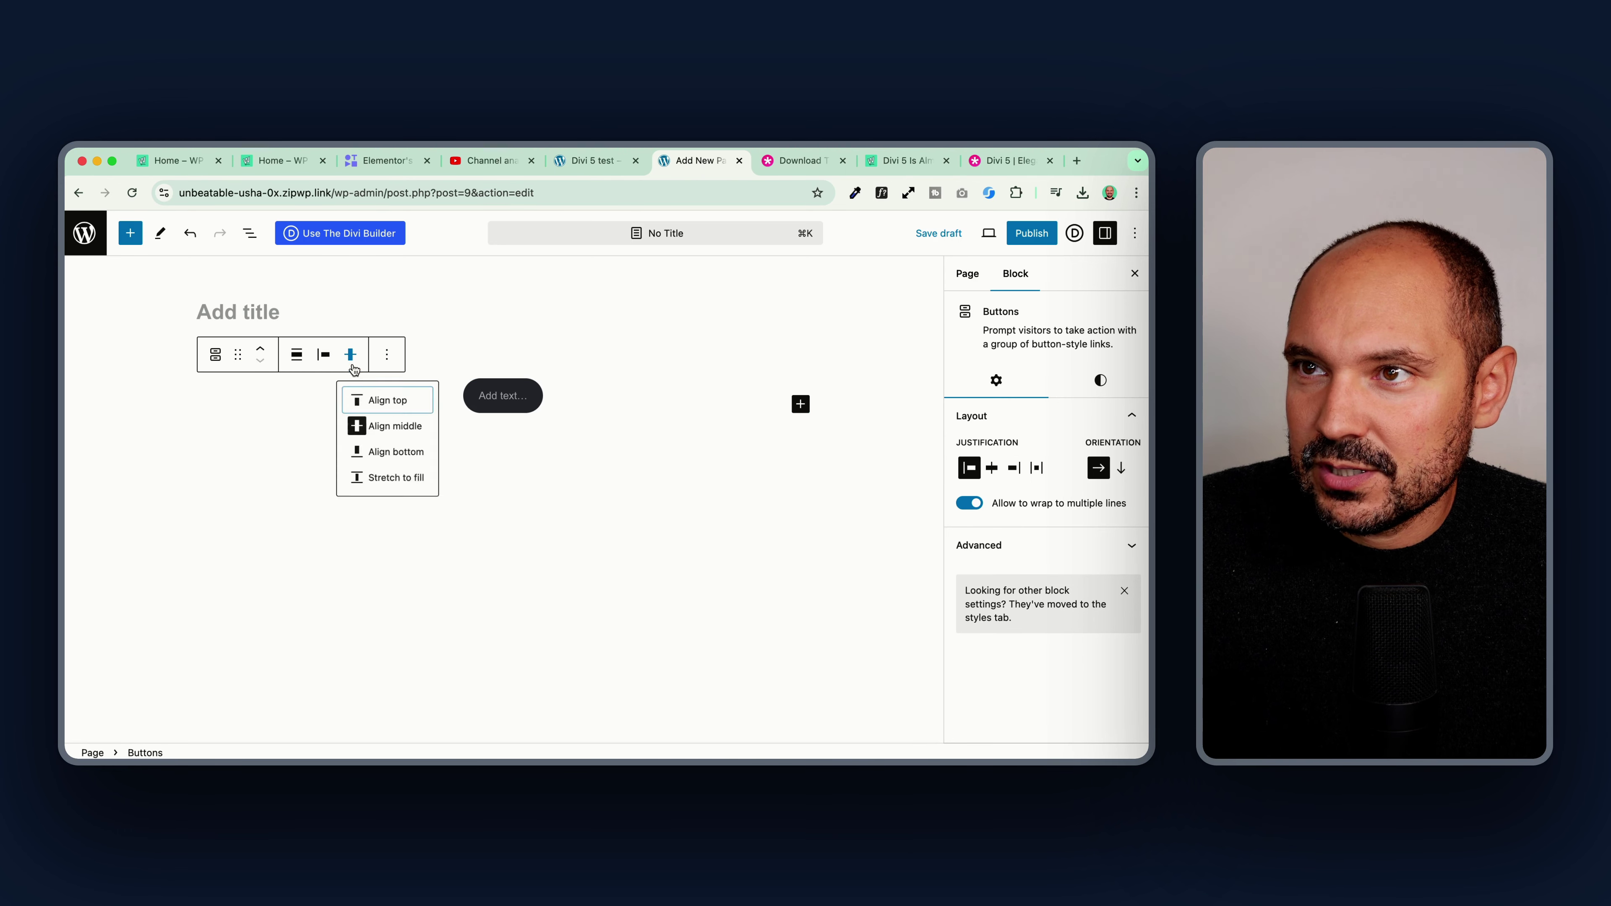
Step: Label the button "Ciao", with its text aligned center and its items justified center
click(520, 396)
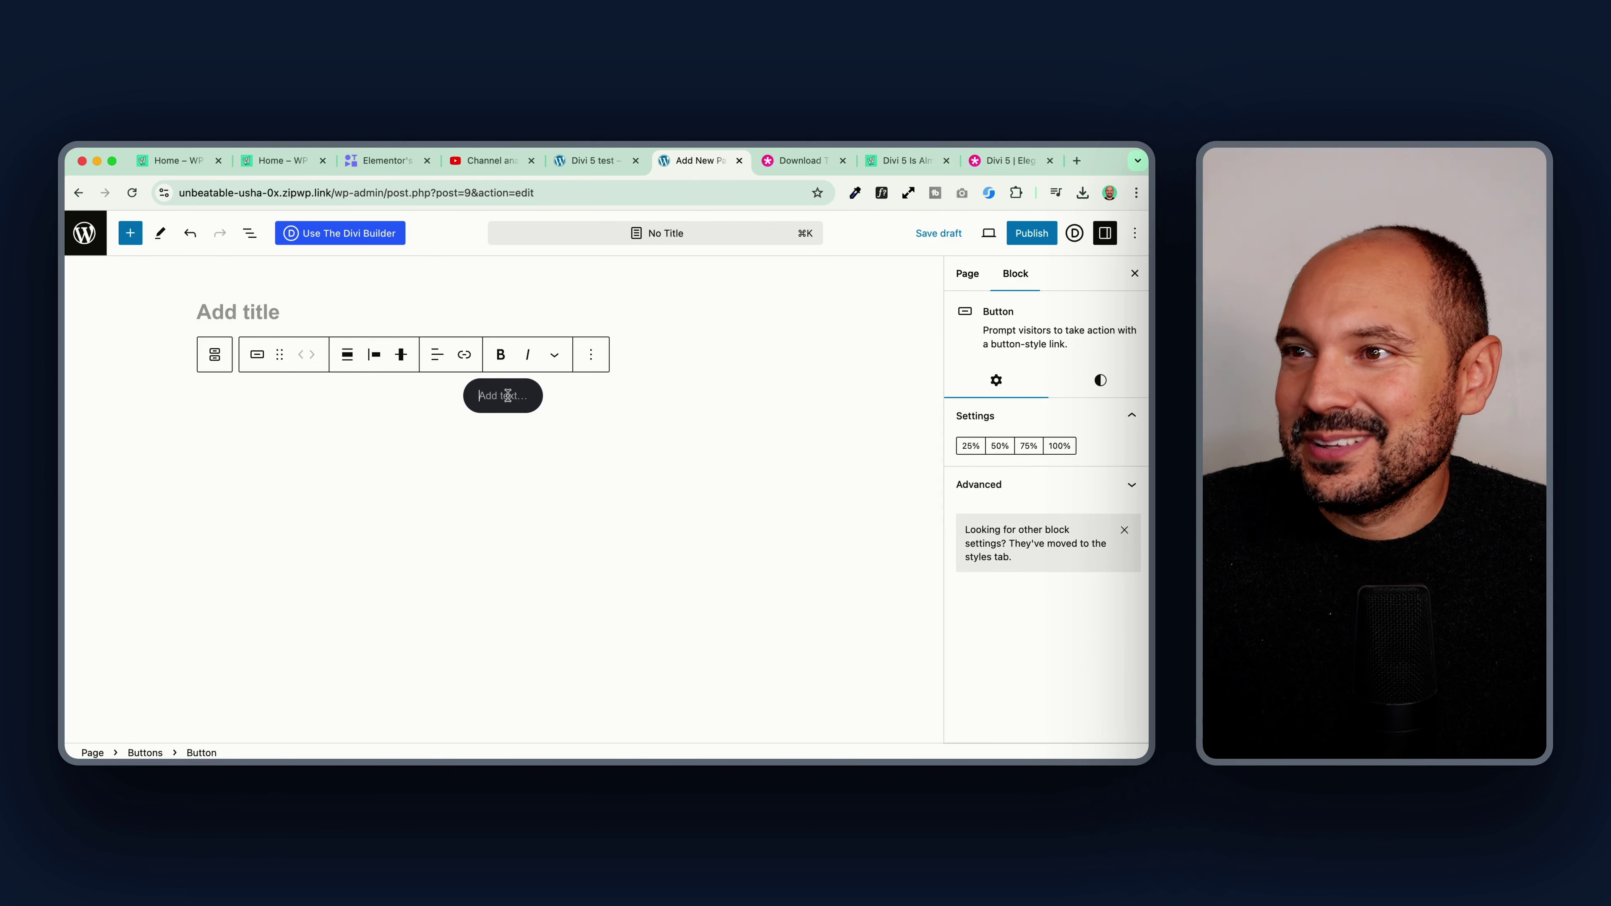
text(Ciao)
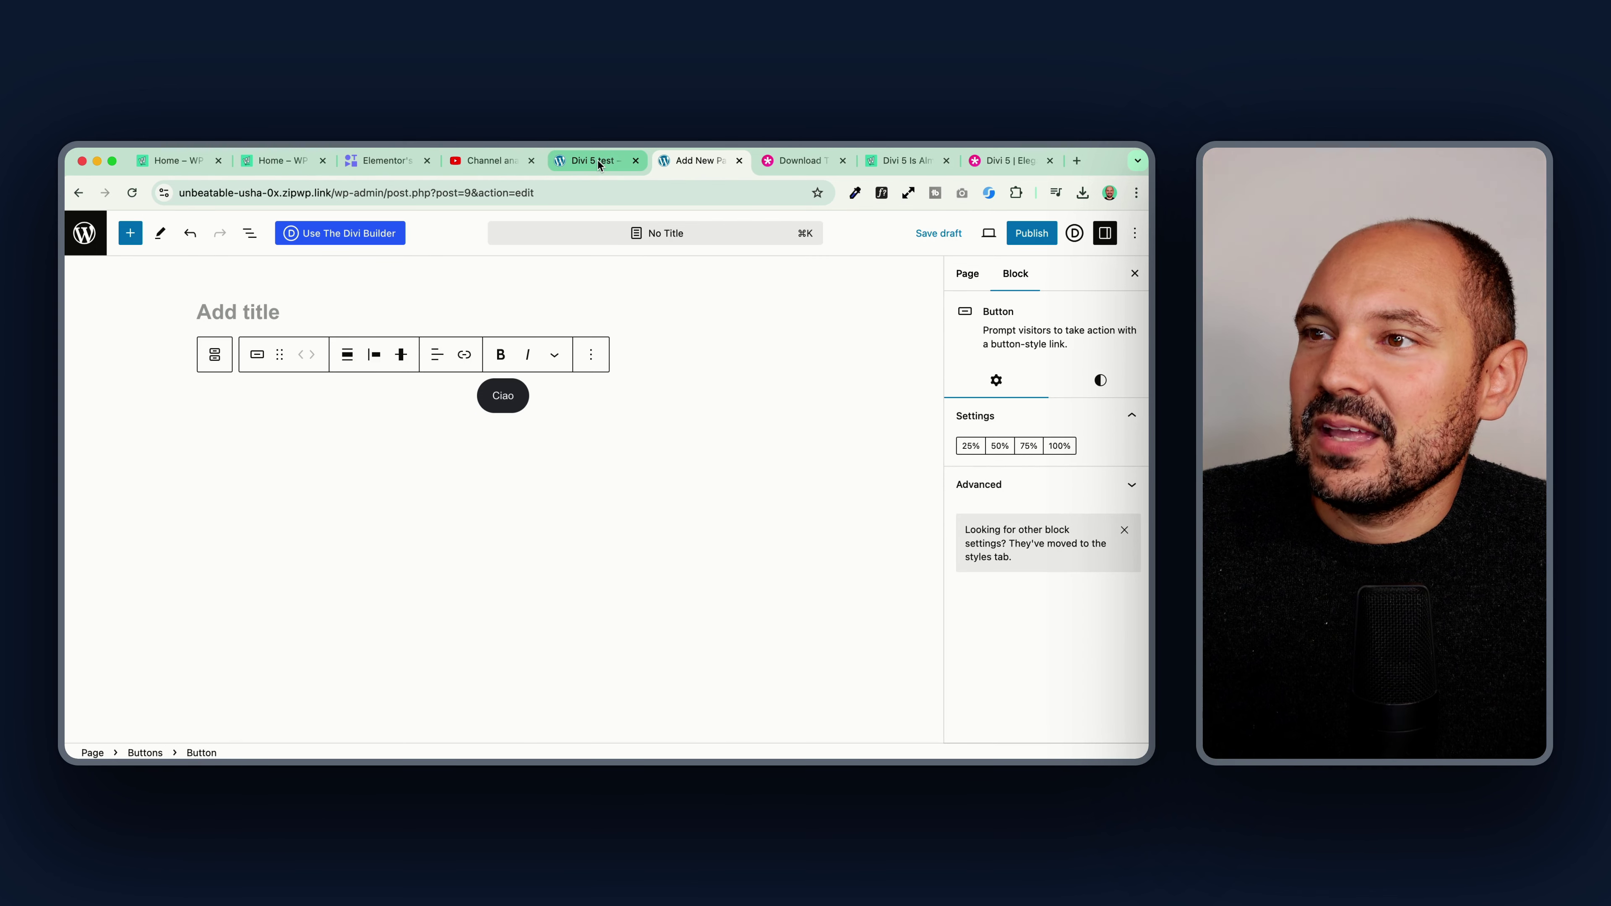
click(437, 357)
click(440, 362)
click(440, 362)
click(437, 356)
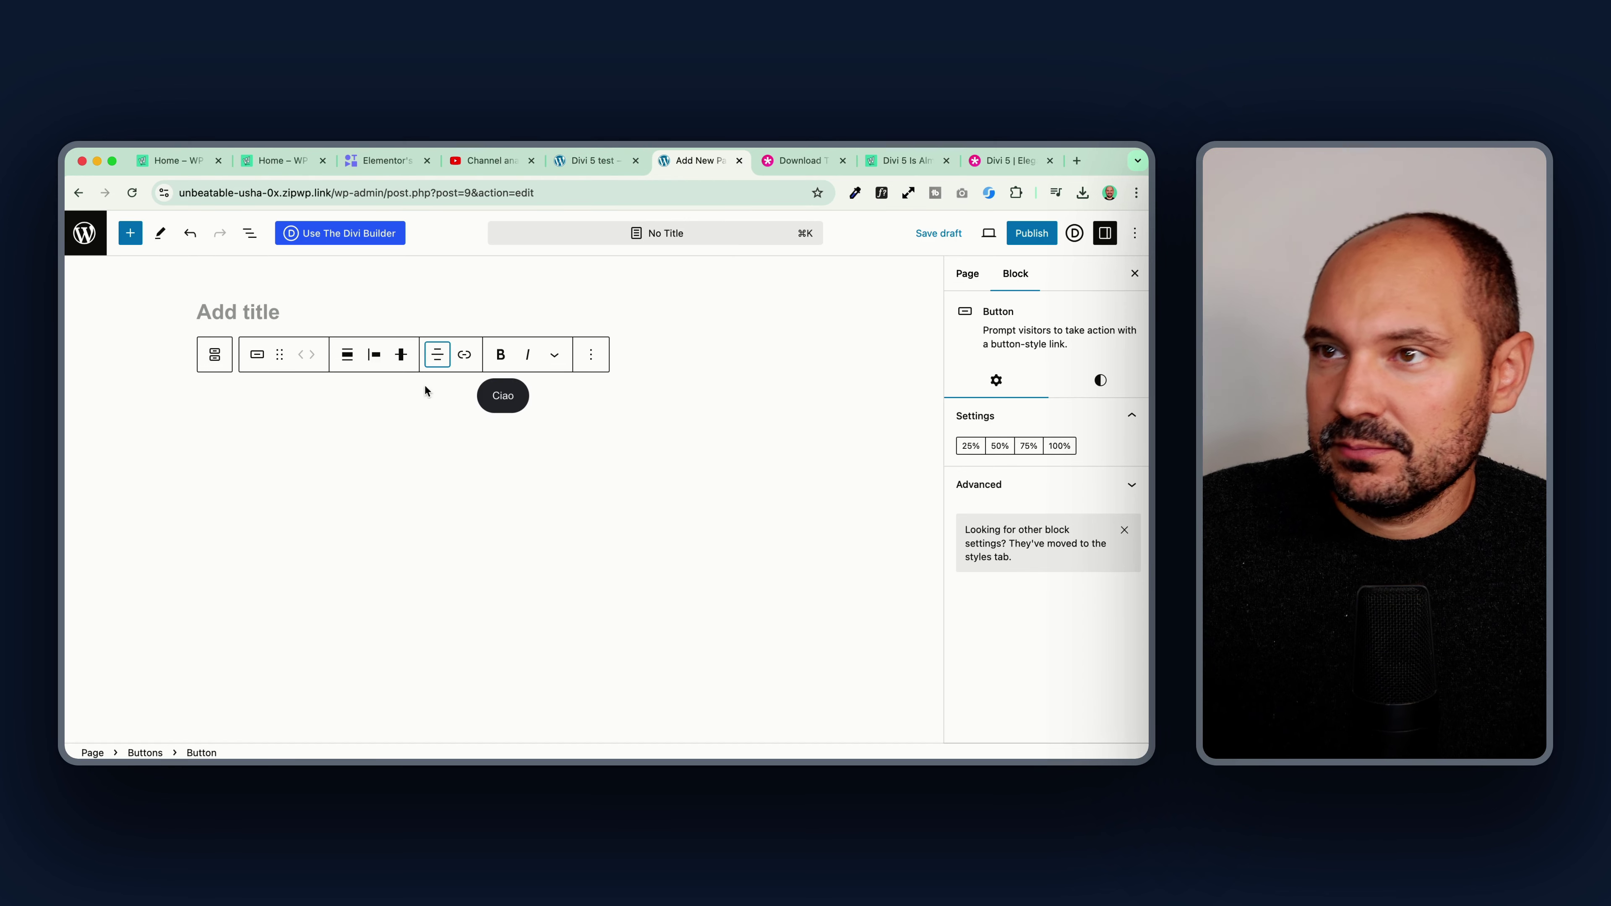
click(374, 355)
click(400, 428)
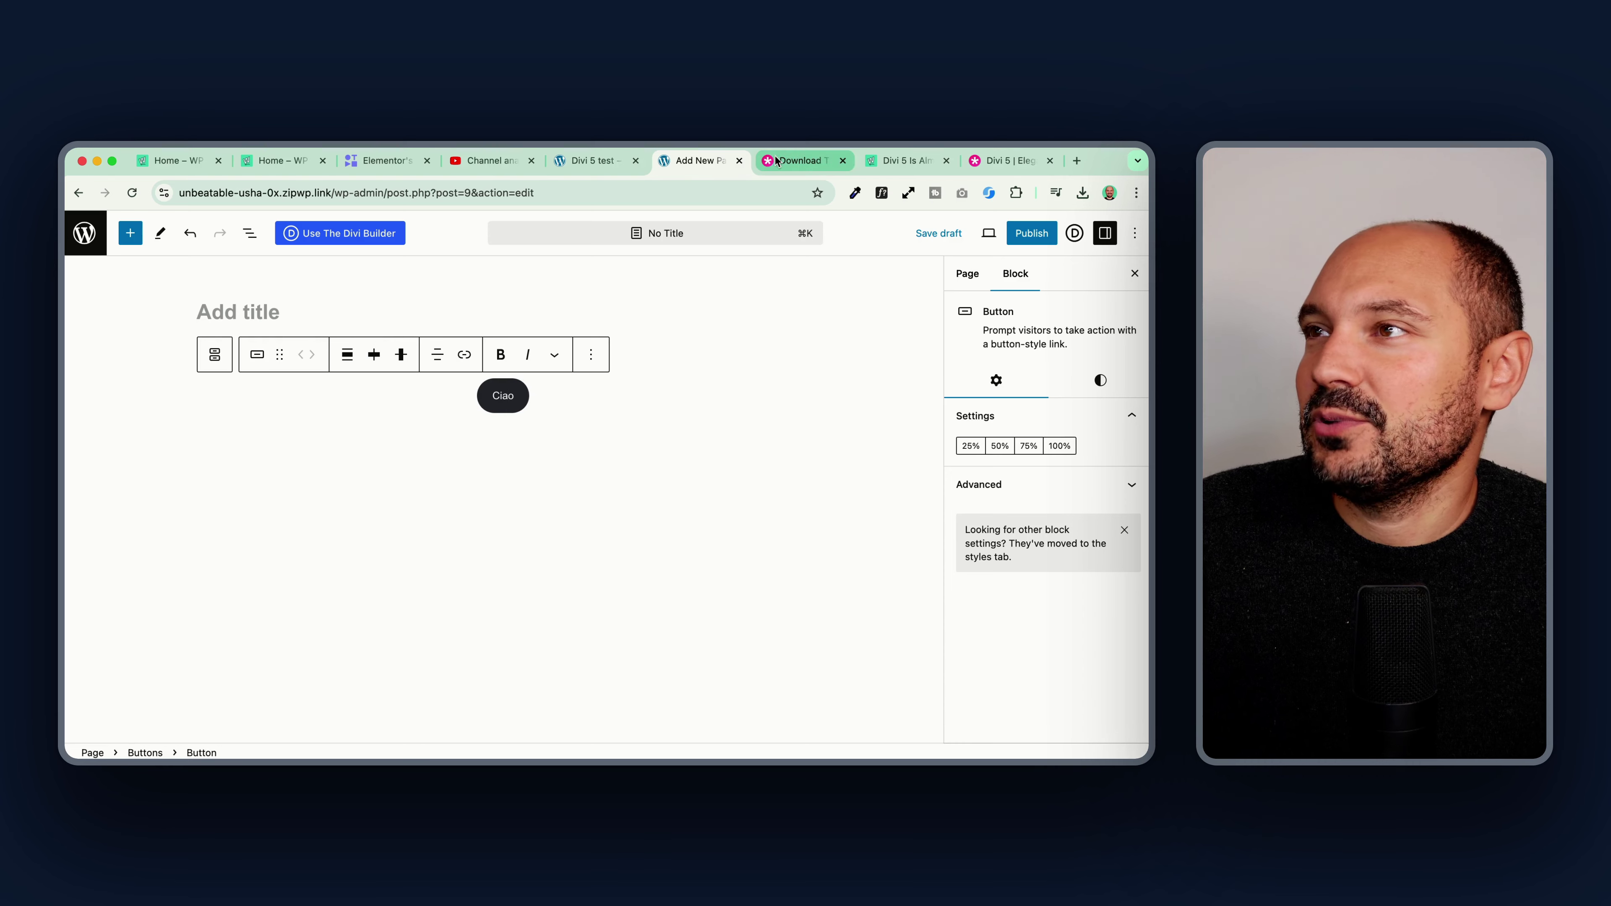
Step: On the Divi 5 test page, align the "Click Here" button to the center and preview it at the Tablet breakpoint
click(603, 167)
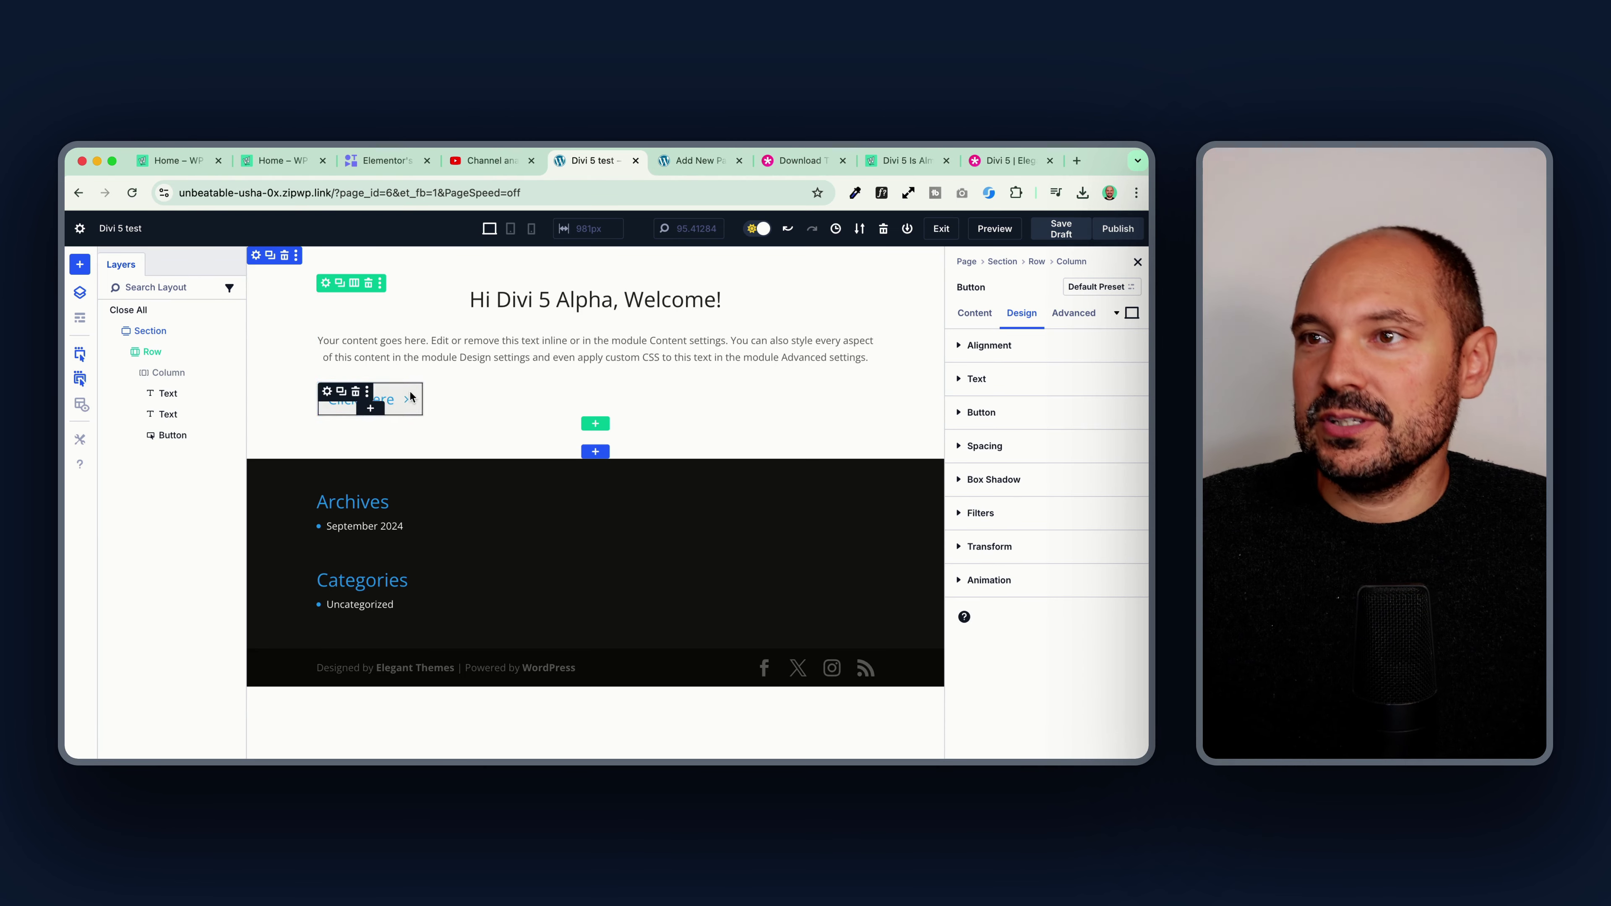
click(989, 345)
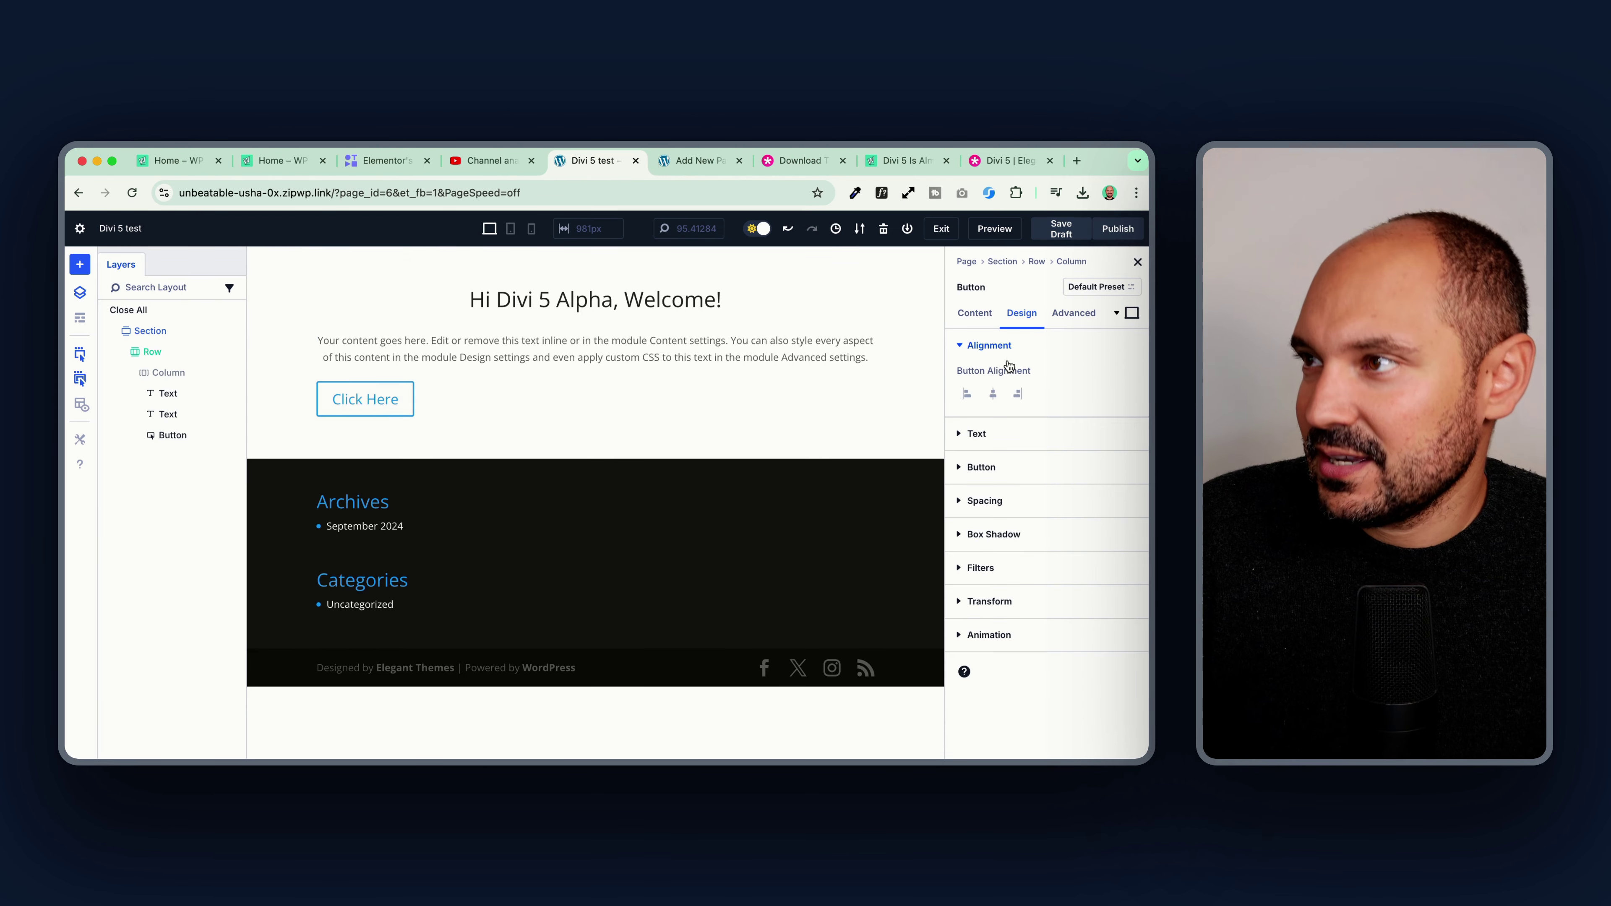
click(993, 394)
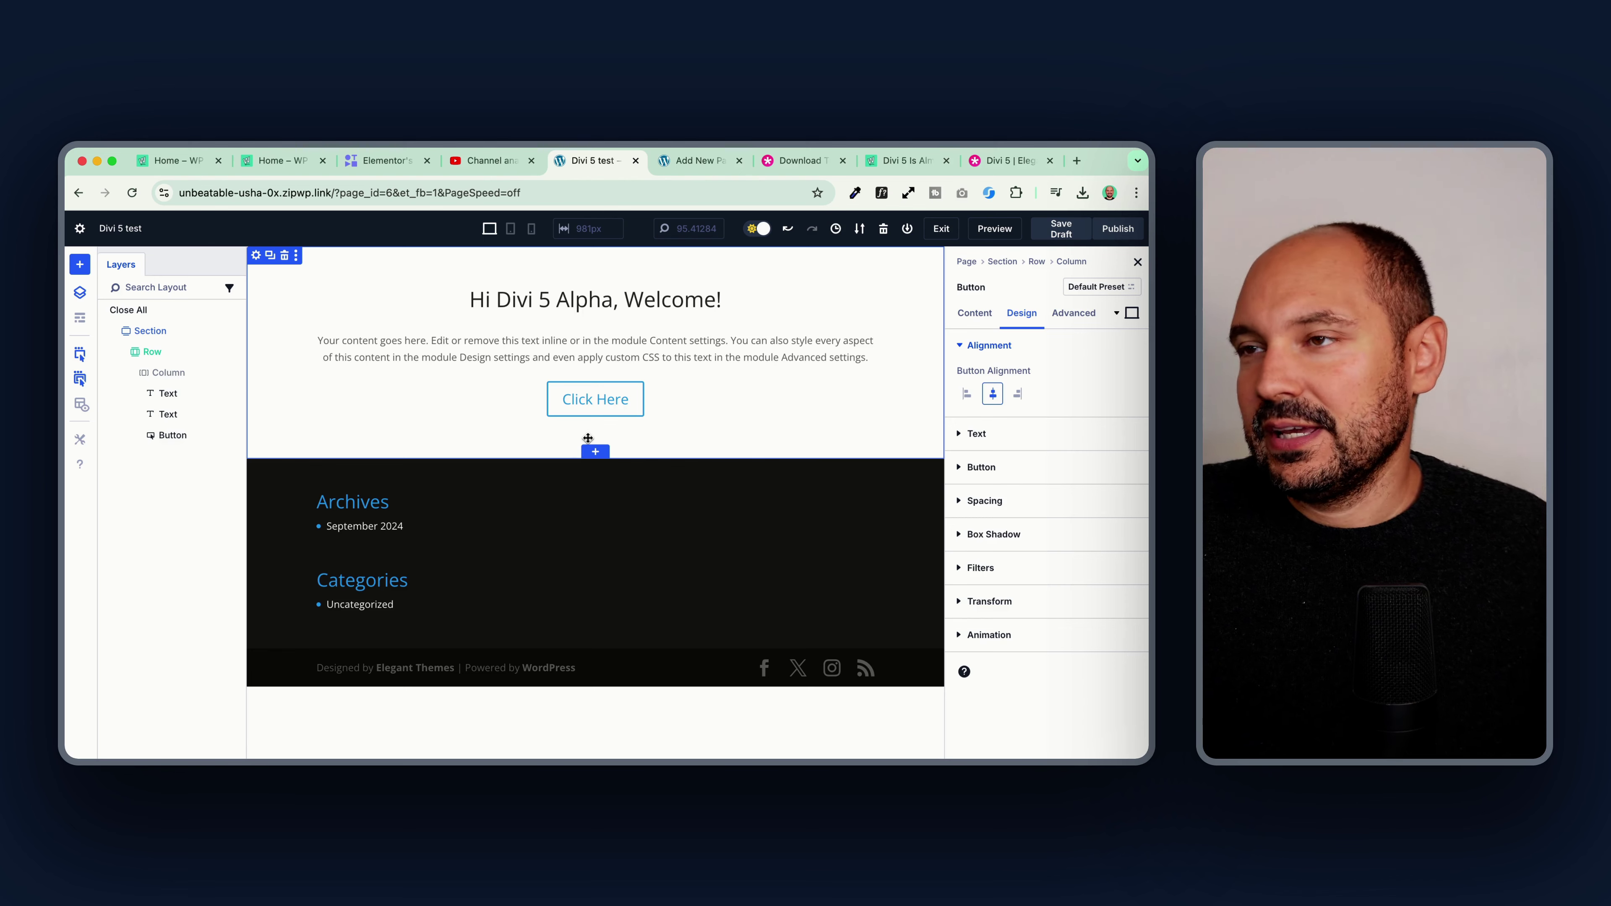
click(1133, 314)
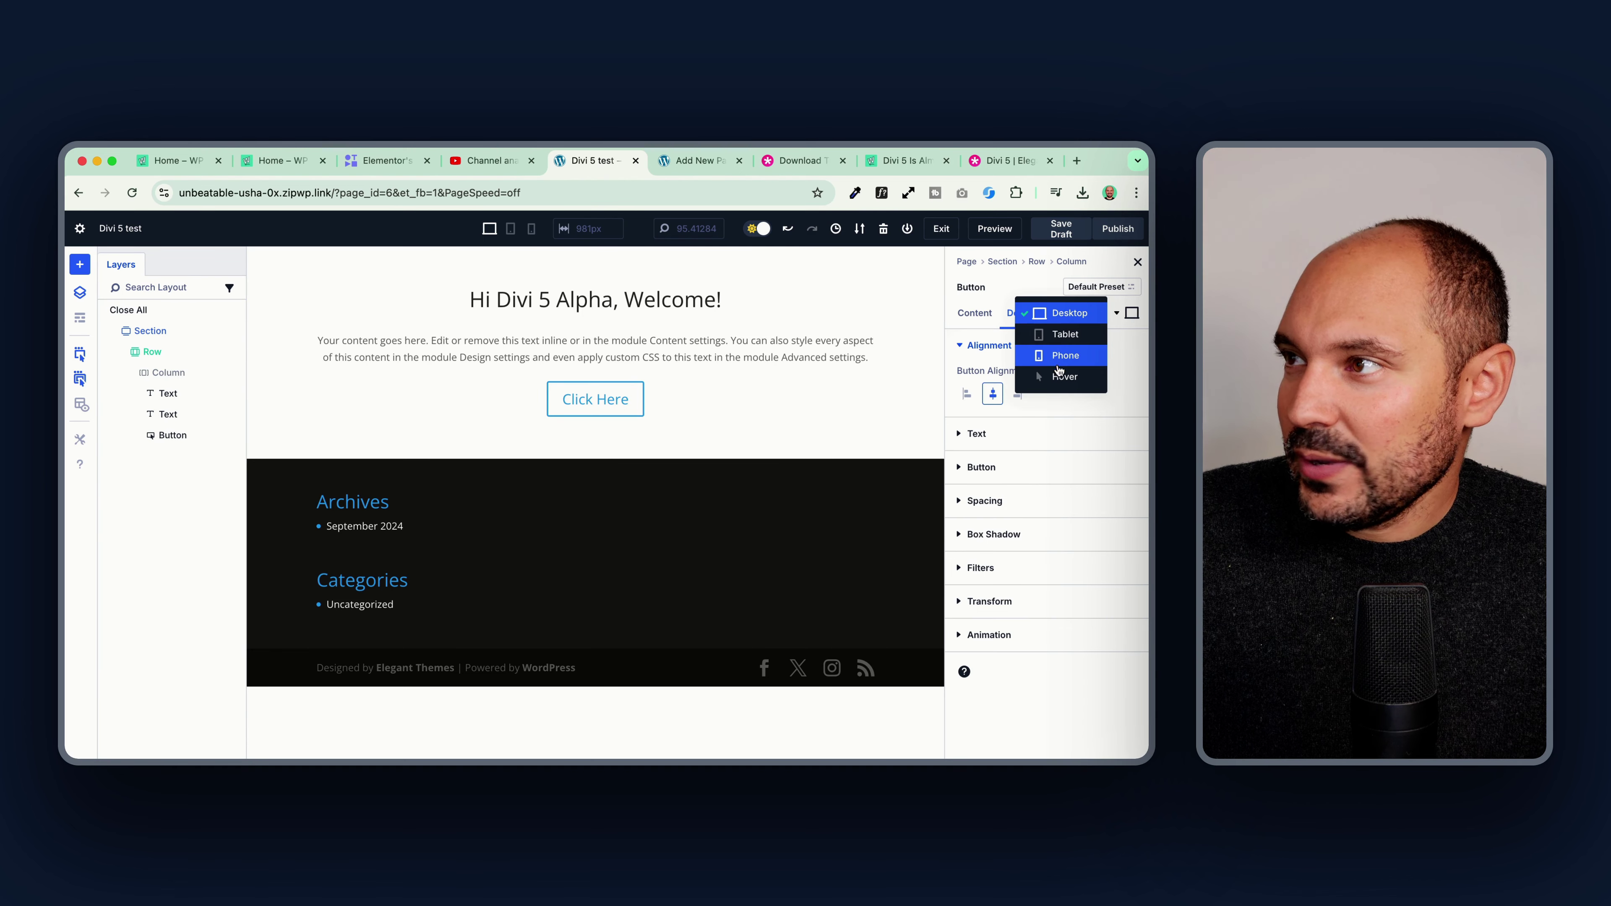
click(1060, 334)
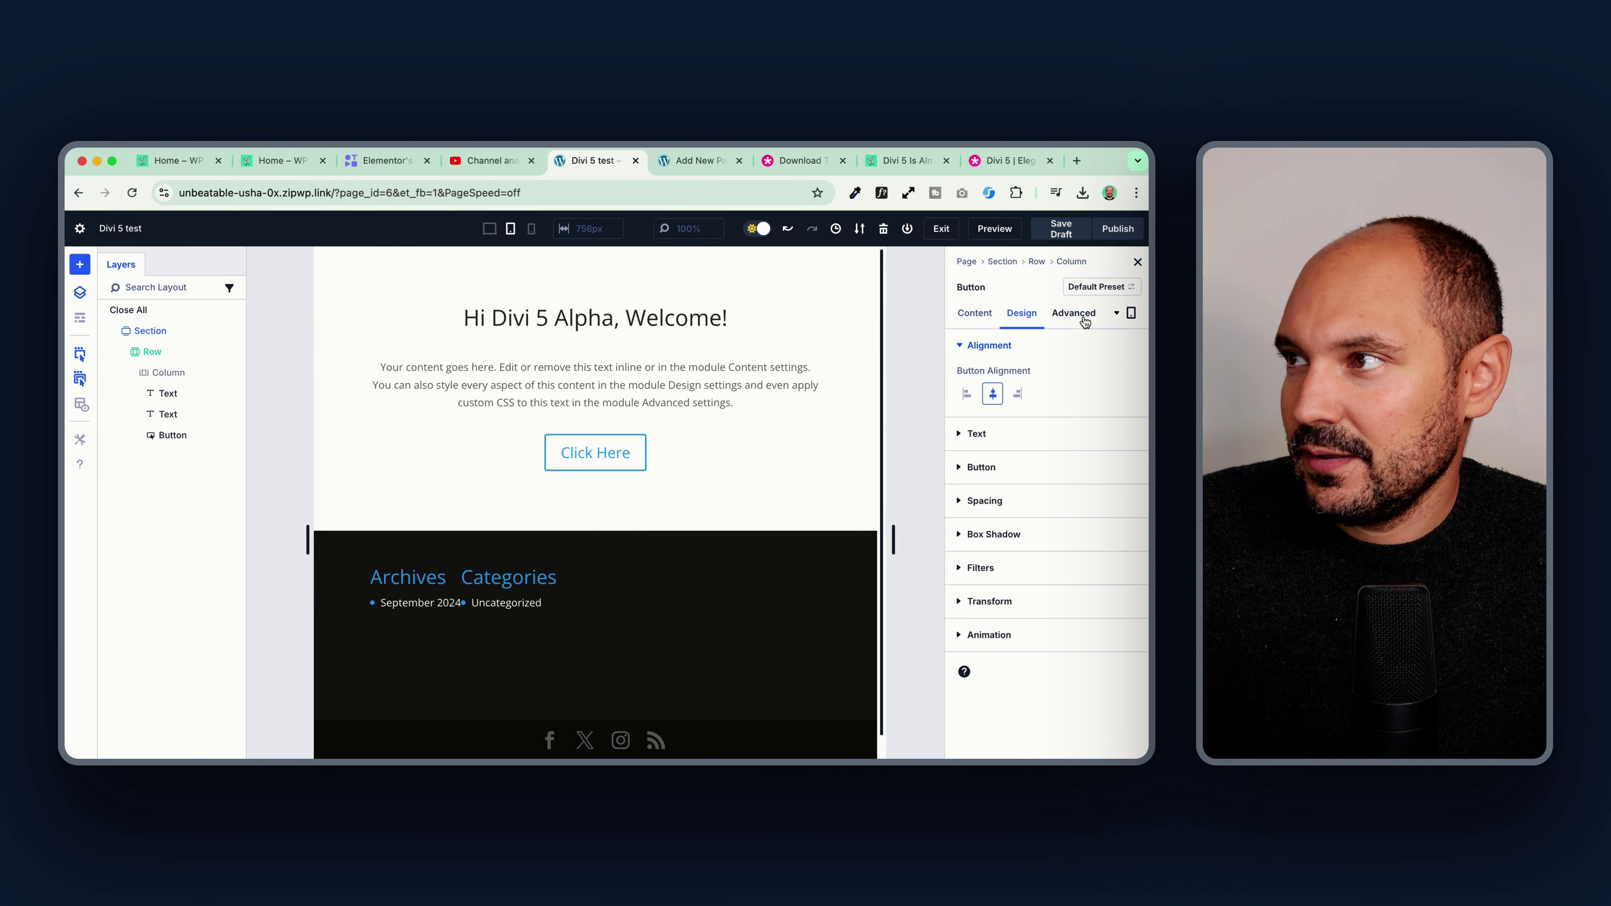
Step: At the Phone breakpoint, set the H1 text size of the welcome heading to 43px
click(1130, 313)
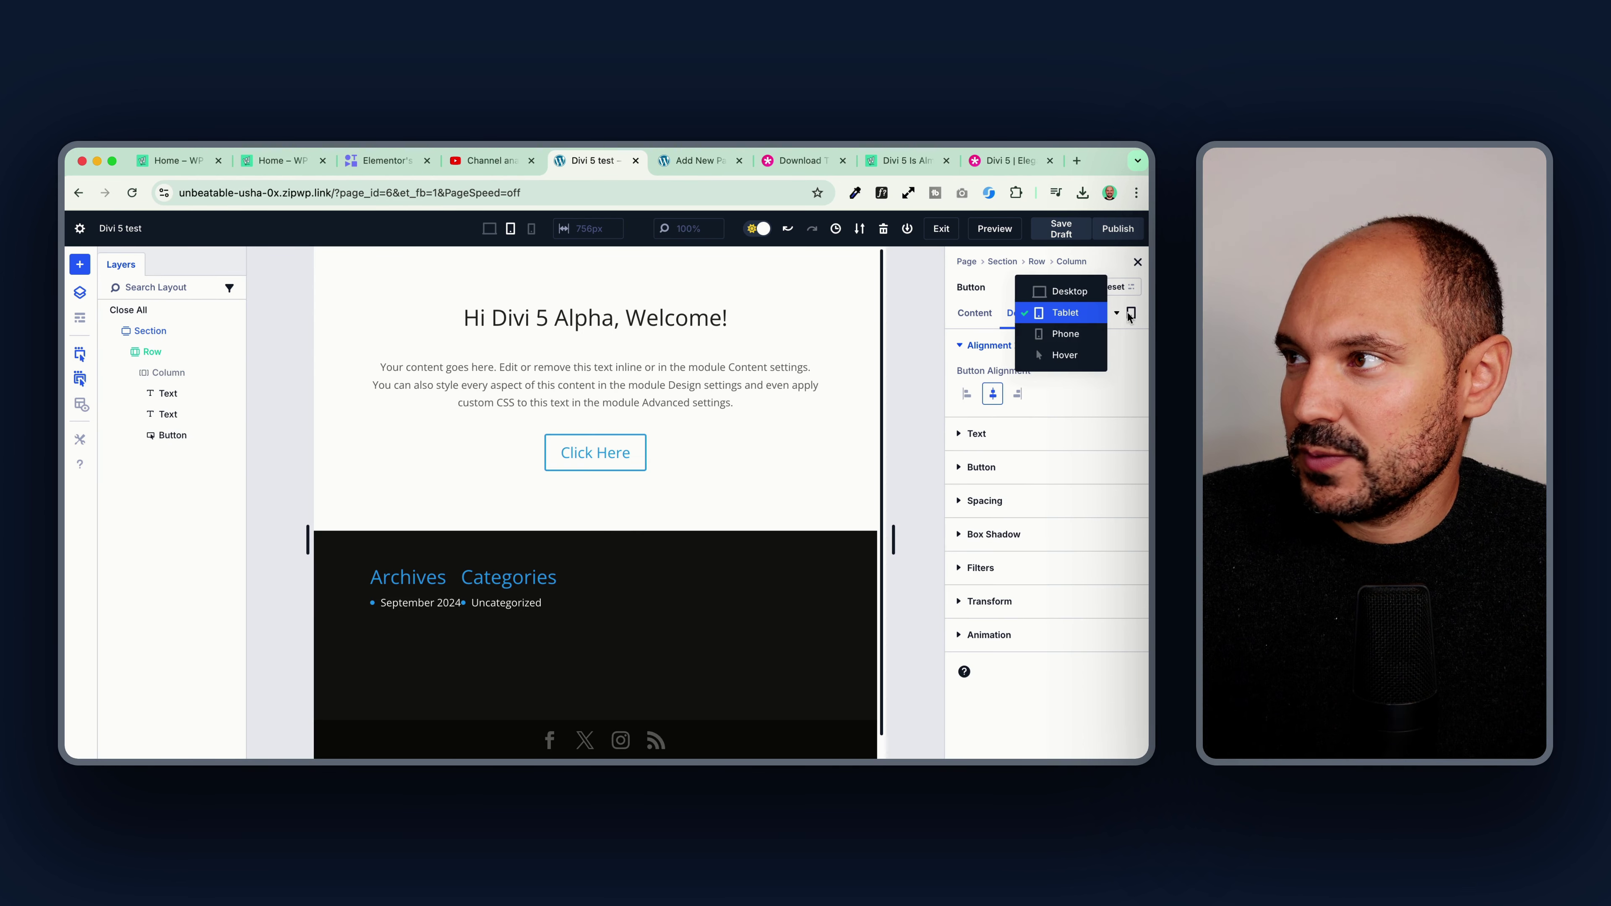
click(1065, 334)
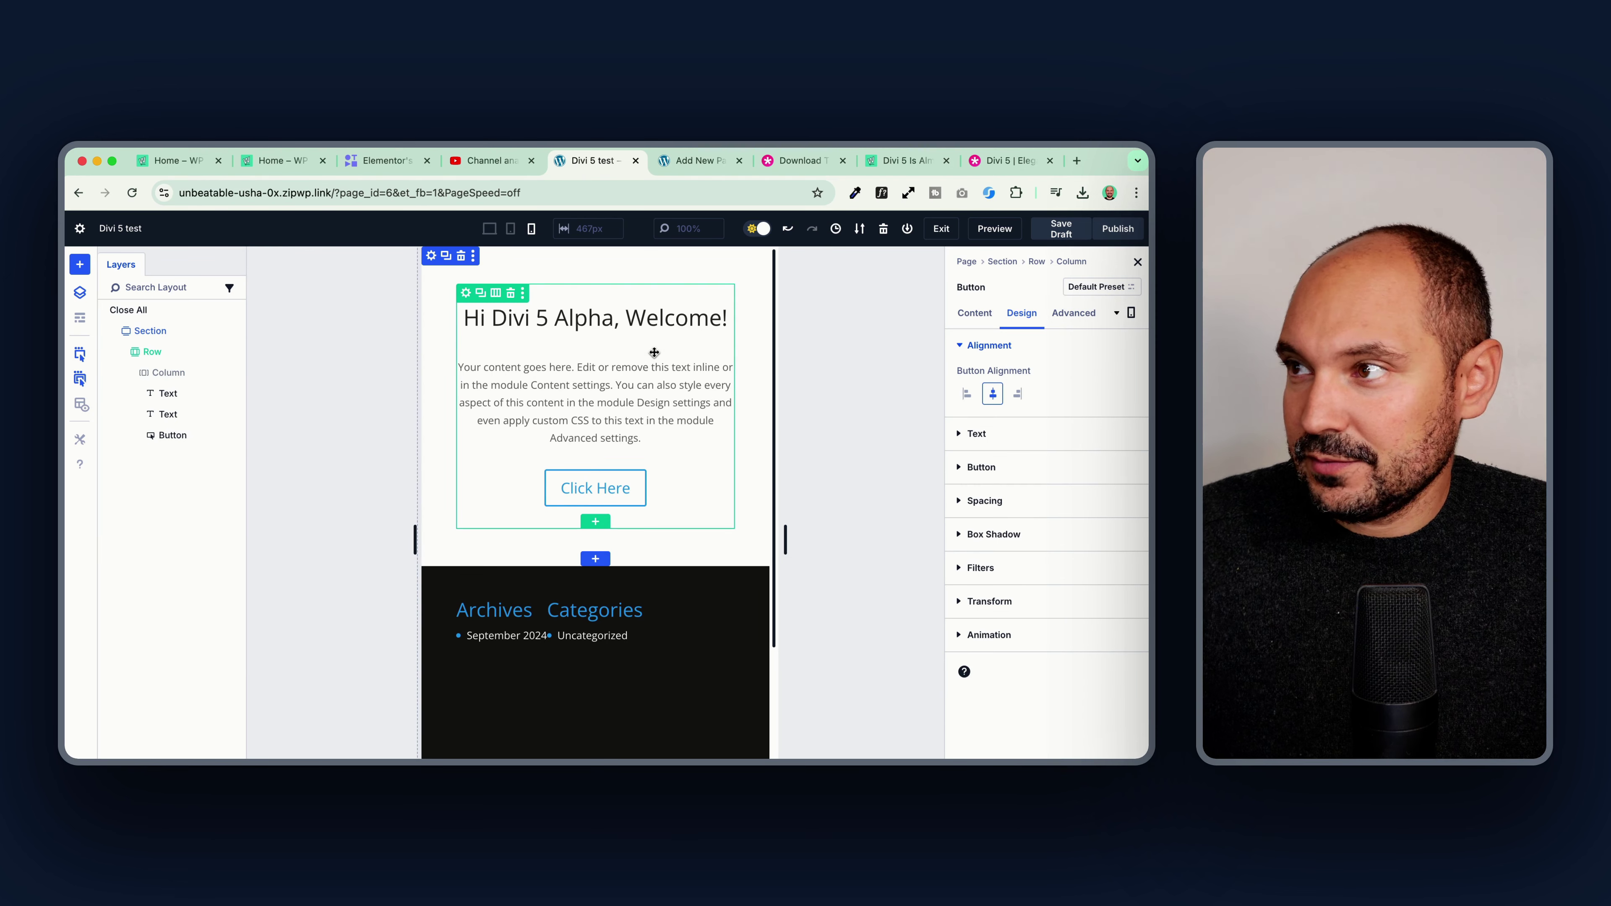
click(668, 391)
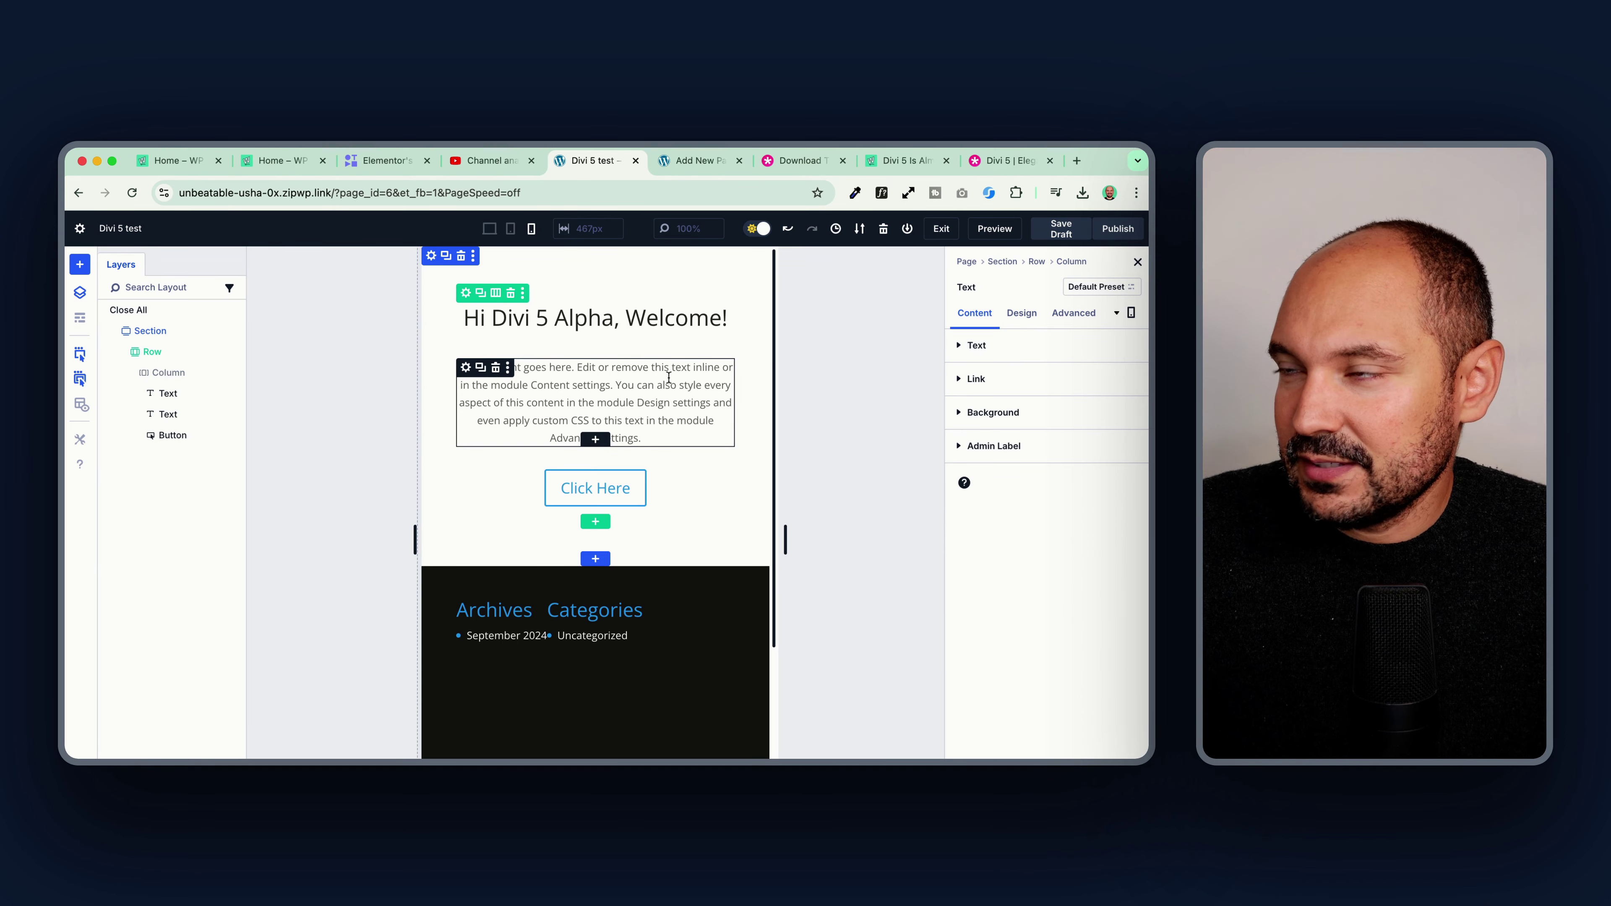
double_click(690, 321)
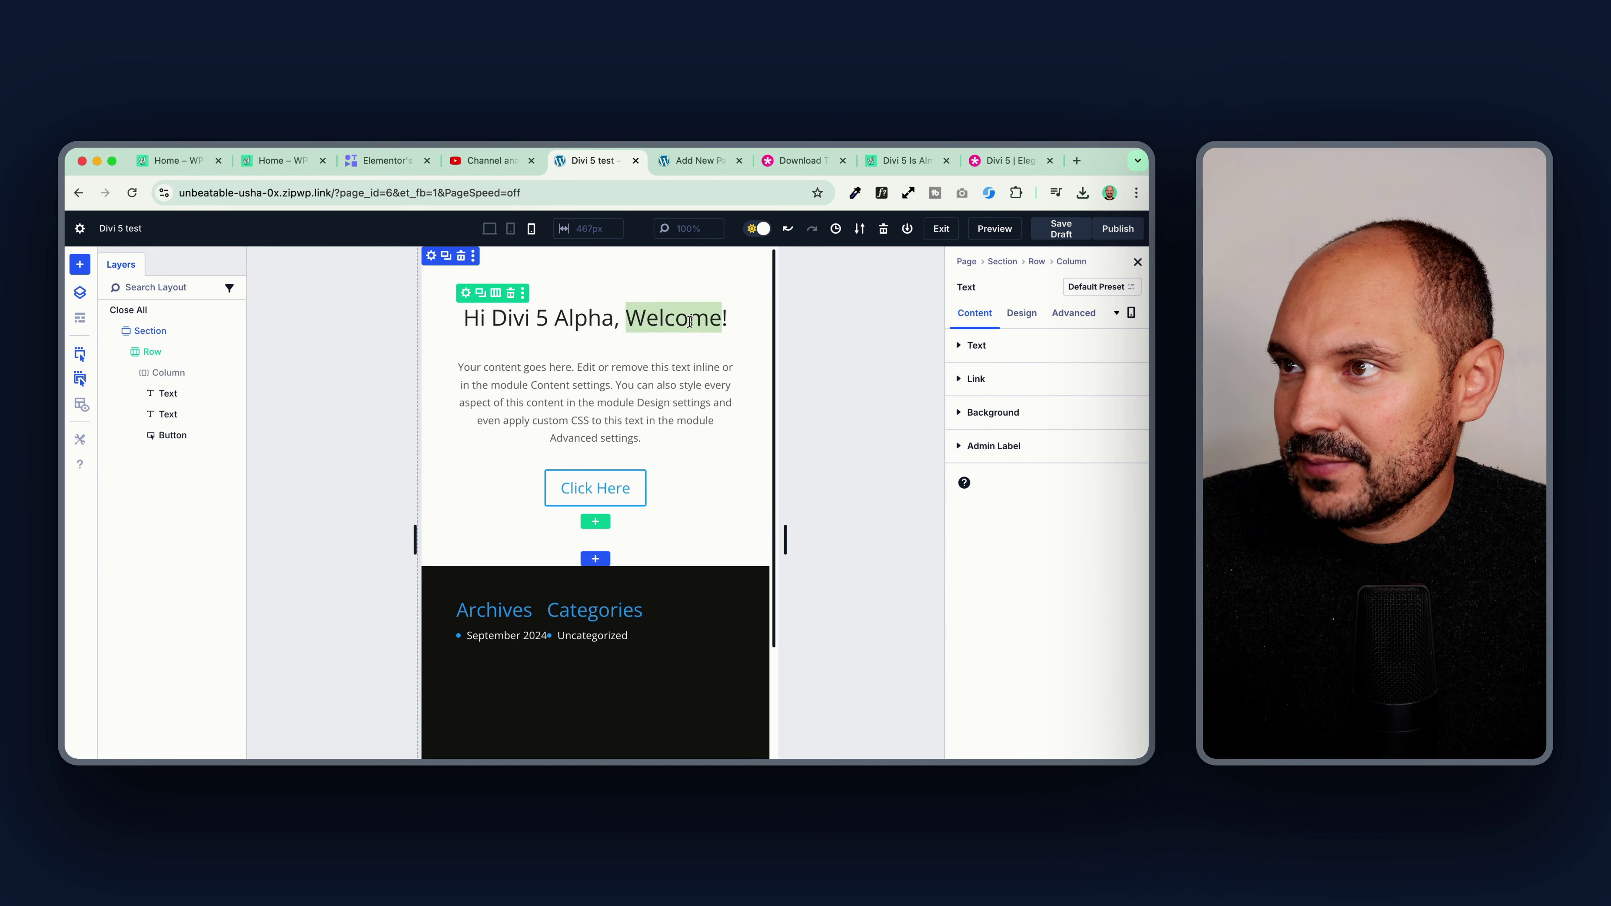
triple_click(690, 321)
click(1013, 313)
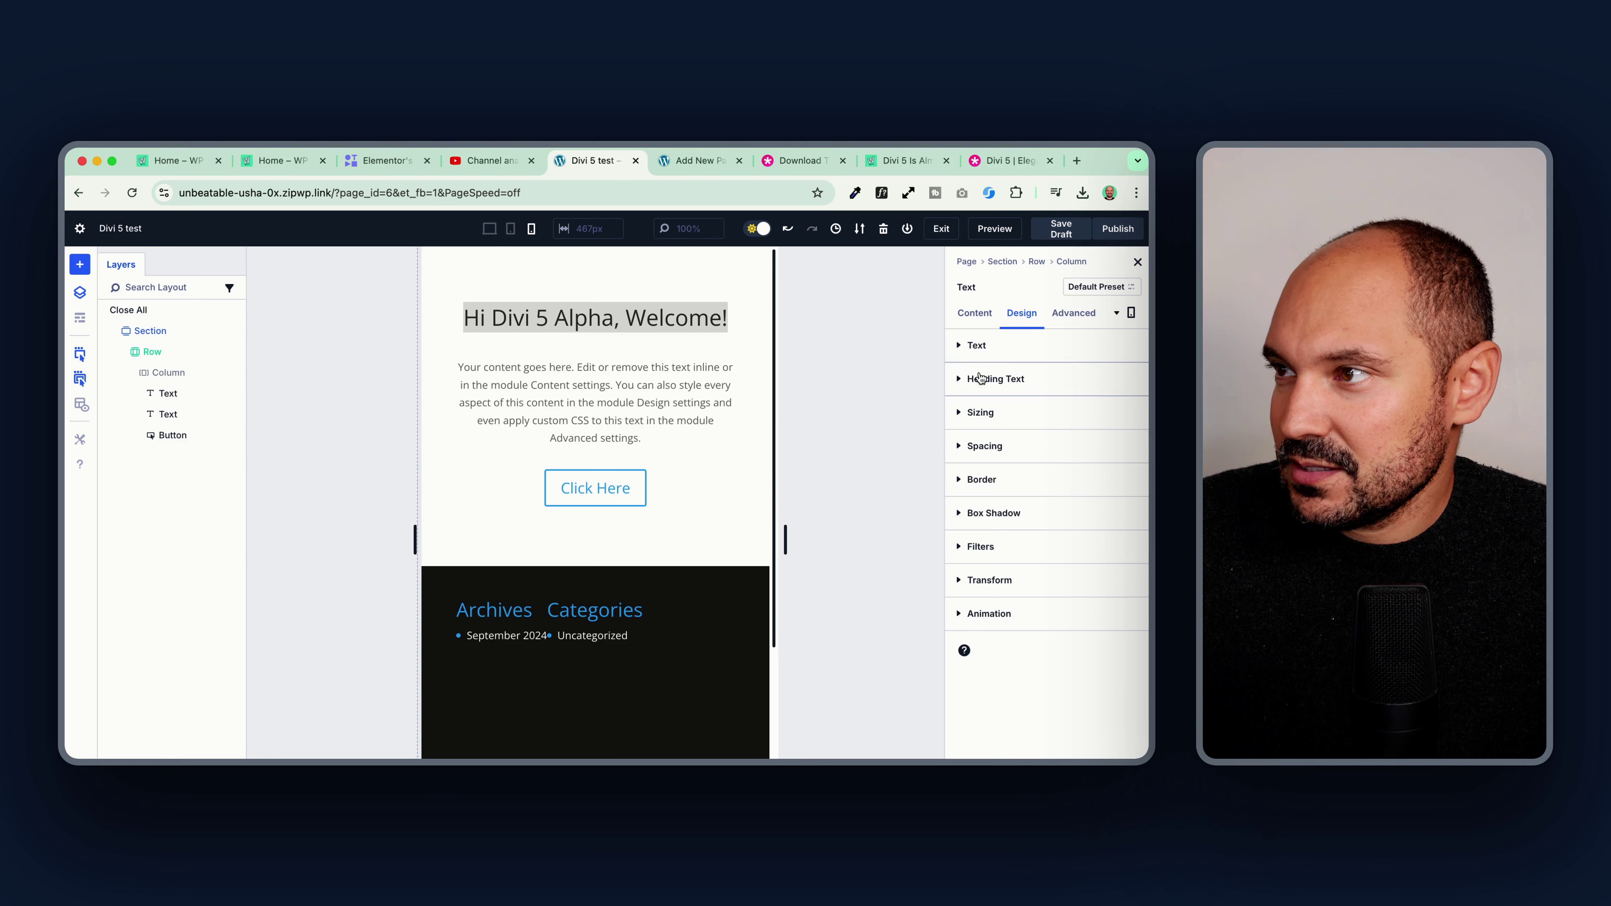
click(955, 381)
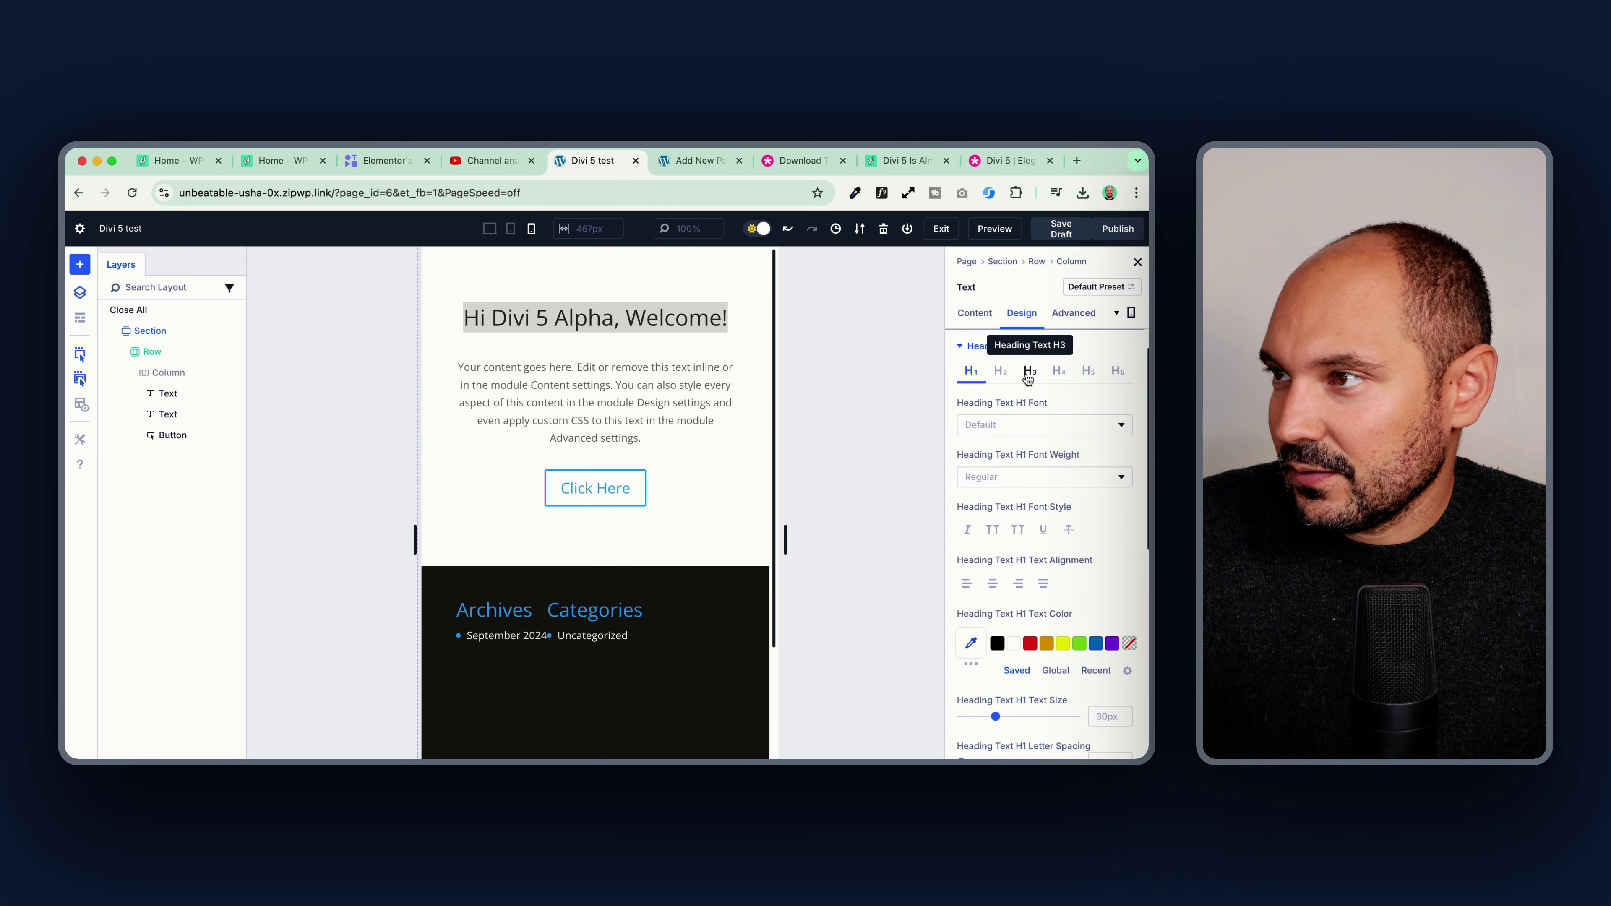
scroll(1009, 526, down, 3)
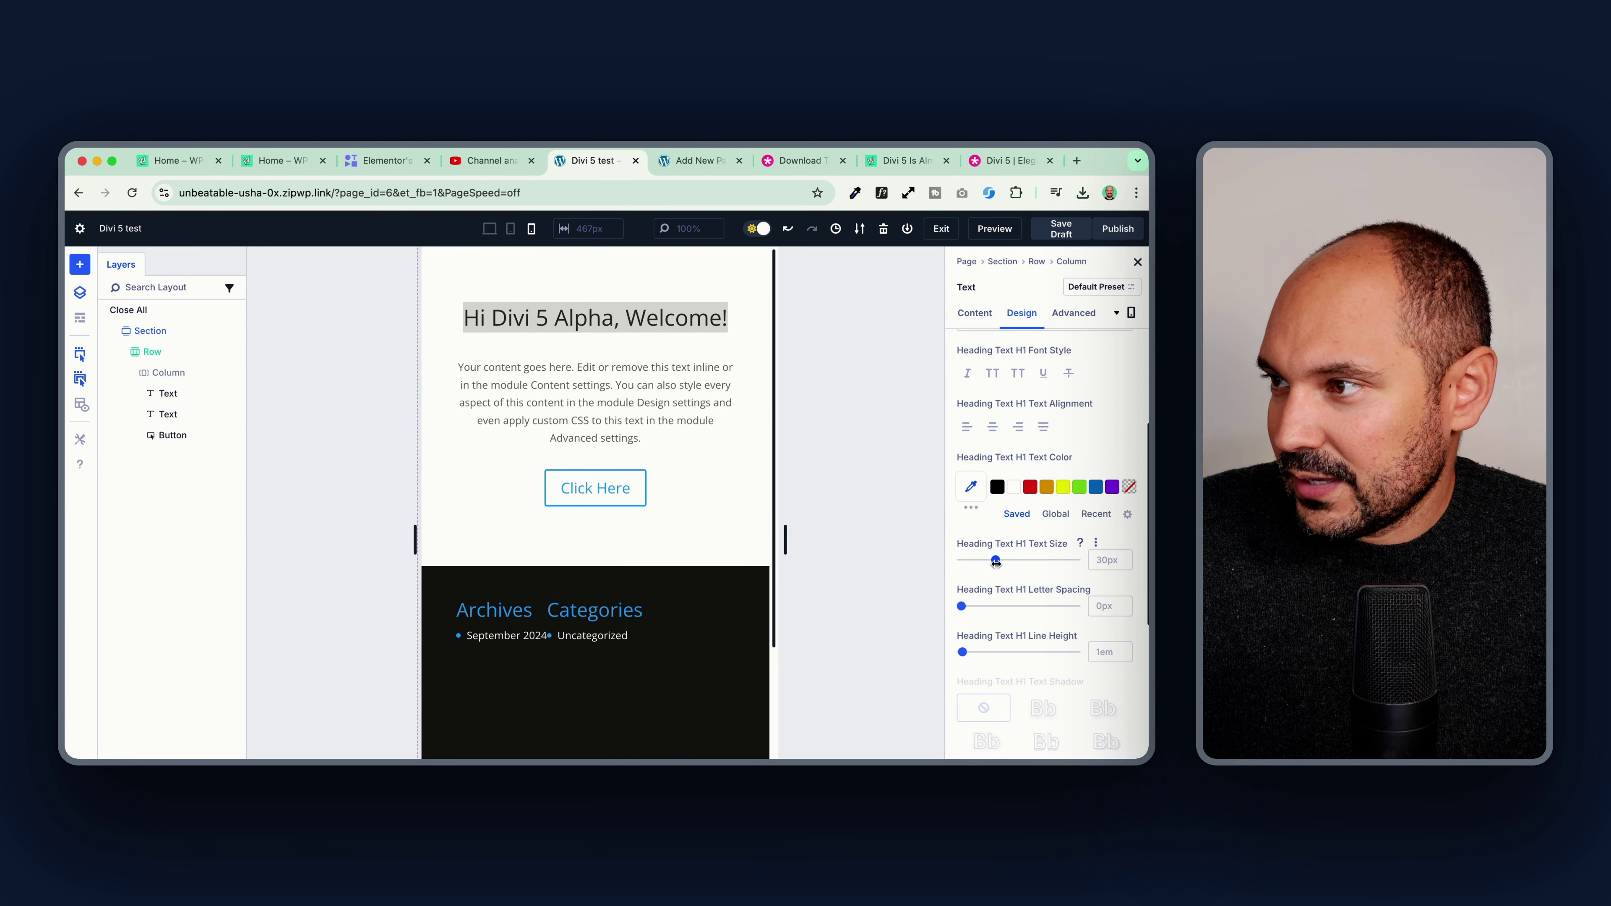
drag(995, 560, 1010, 559)
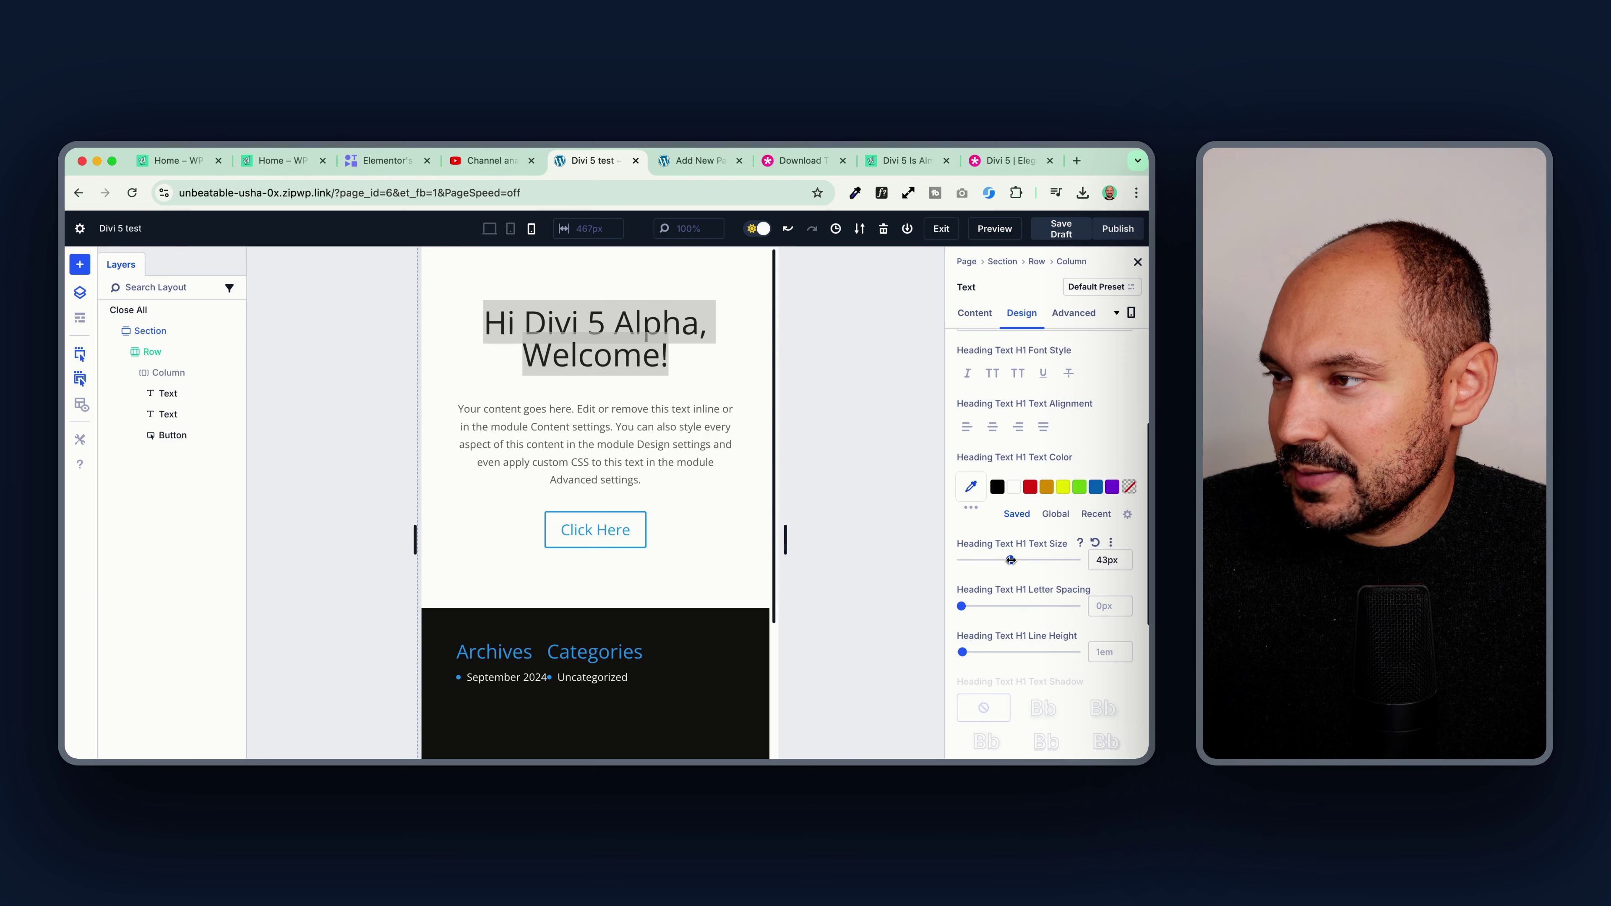
Step: Compare the welcome heading's size between the Tablet and Phone breakpoints
click(1131, 315)
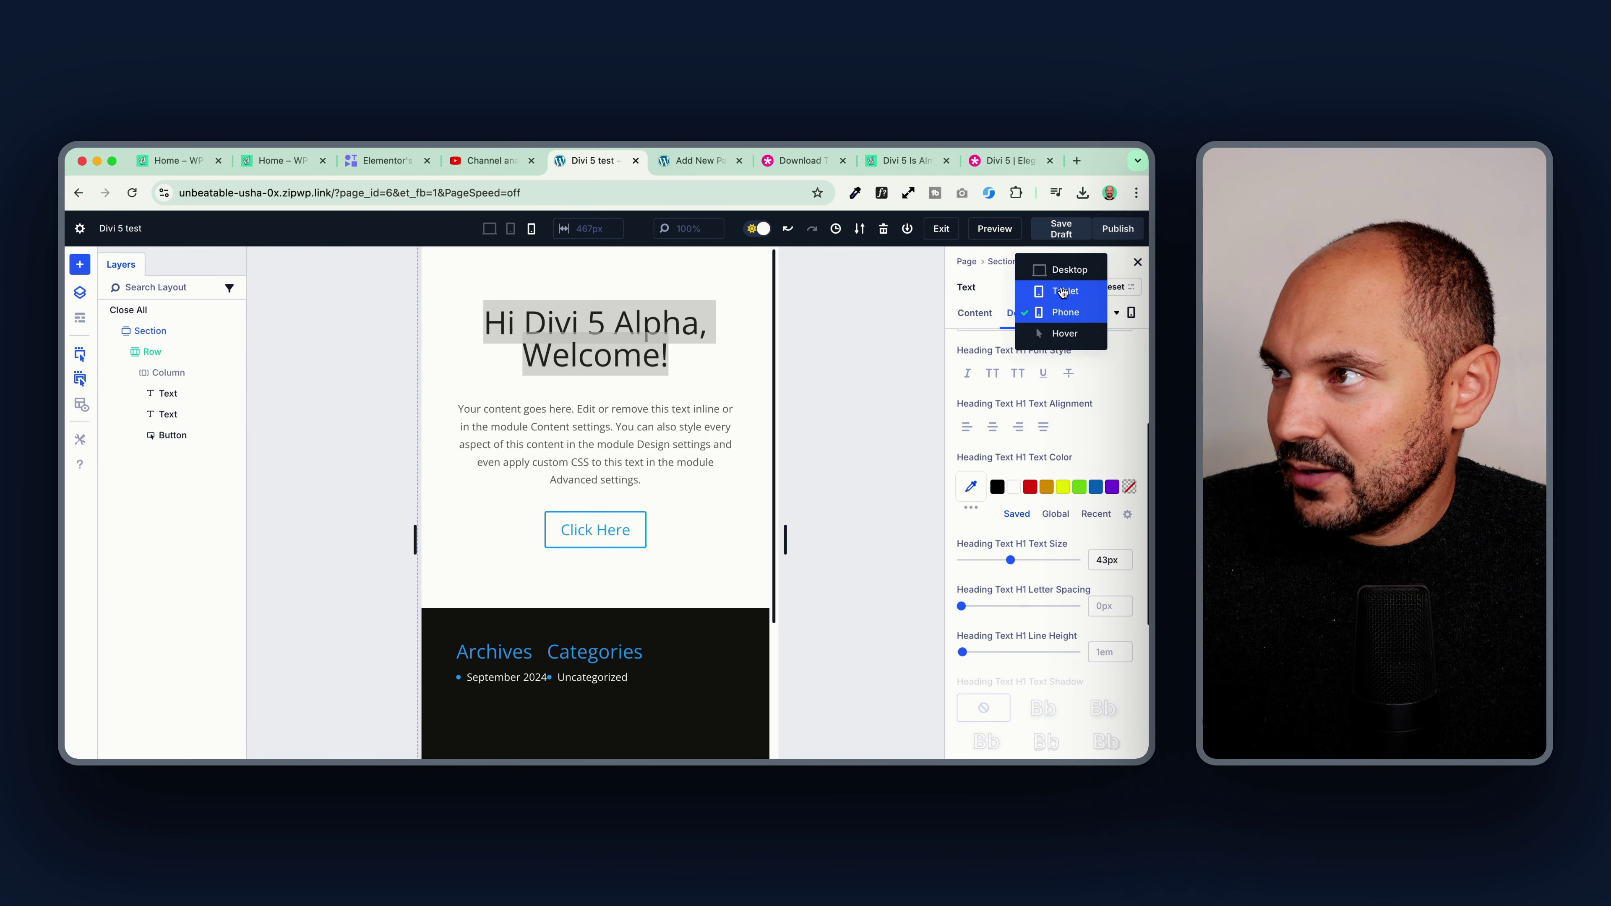
click(1063, 291)
click(1131, 313)
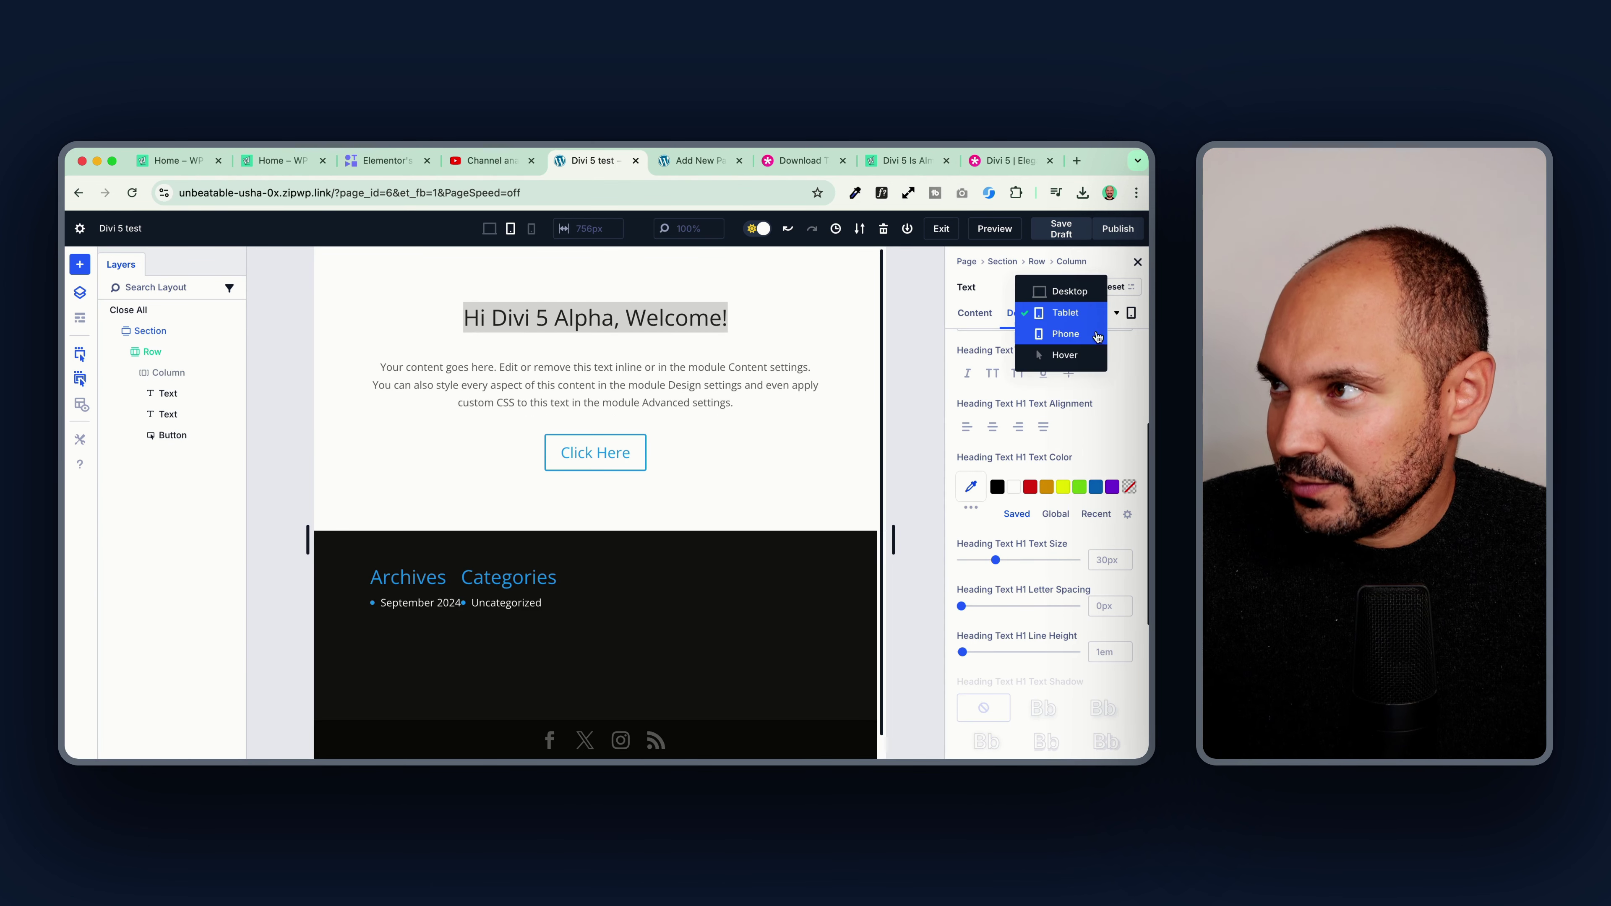
click(1096, 335)
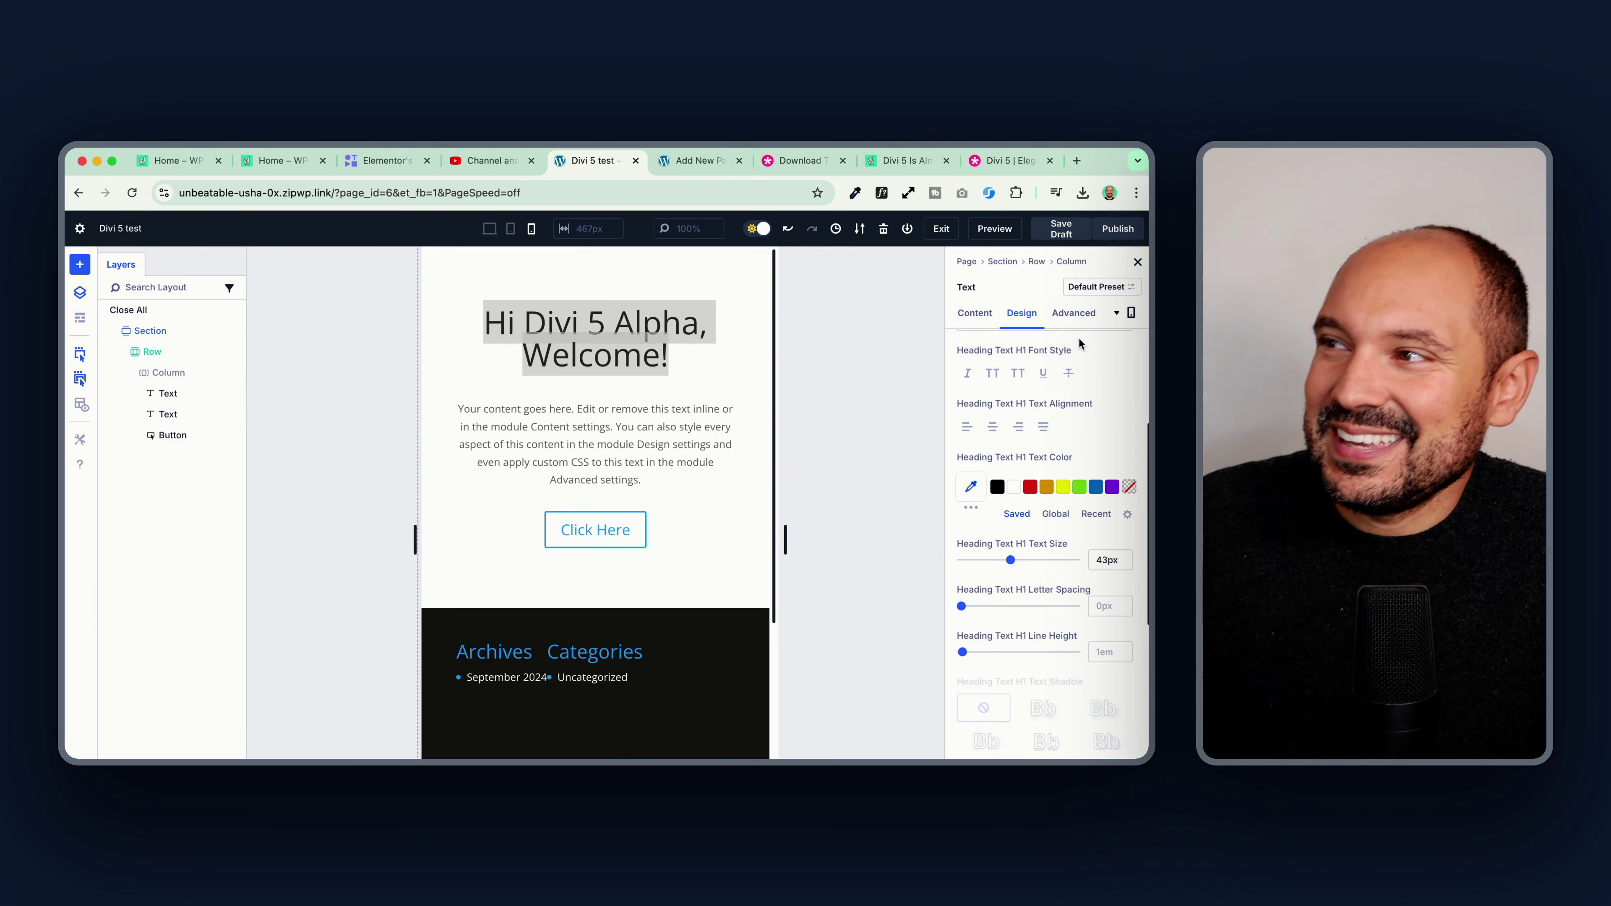
click(610, 437)
click(1131, 313)
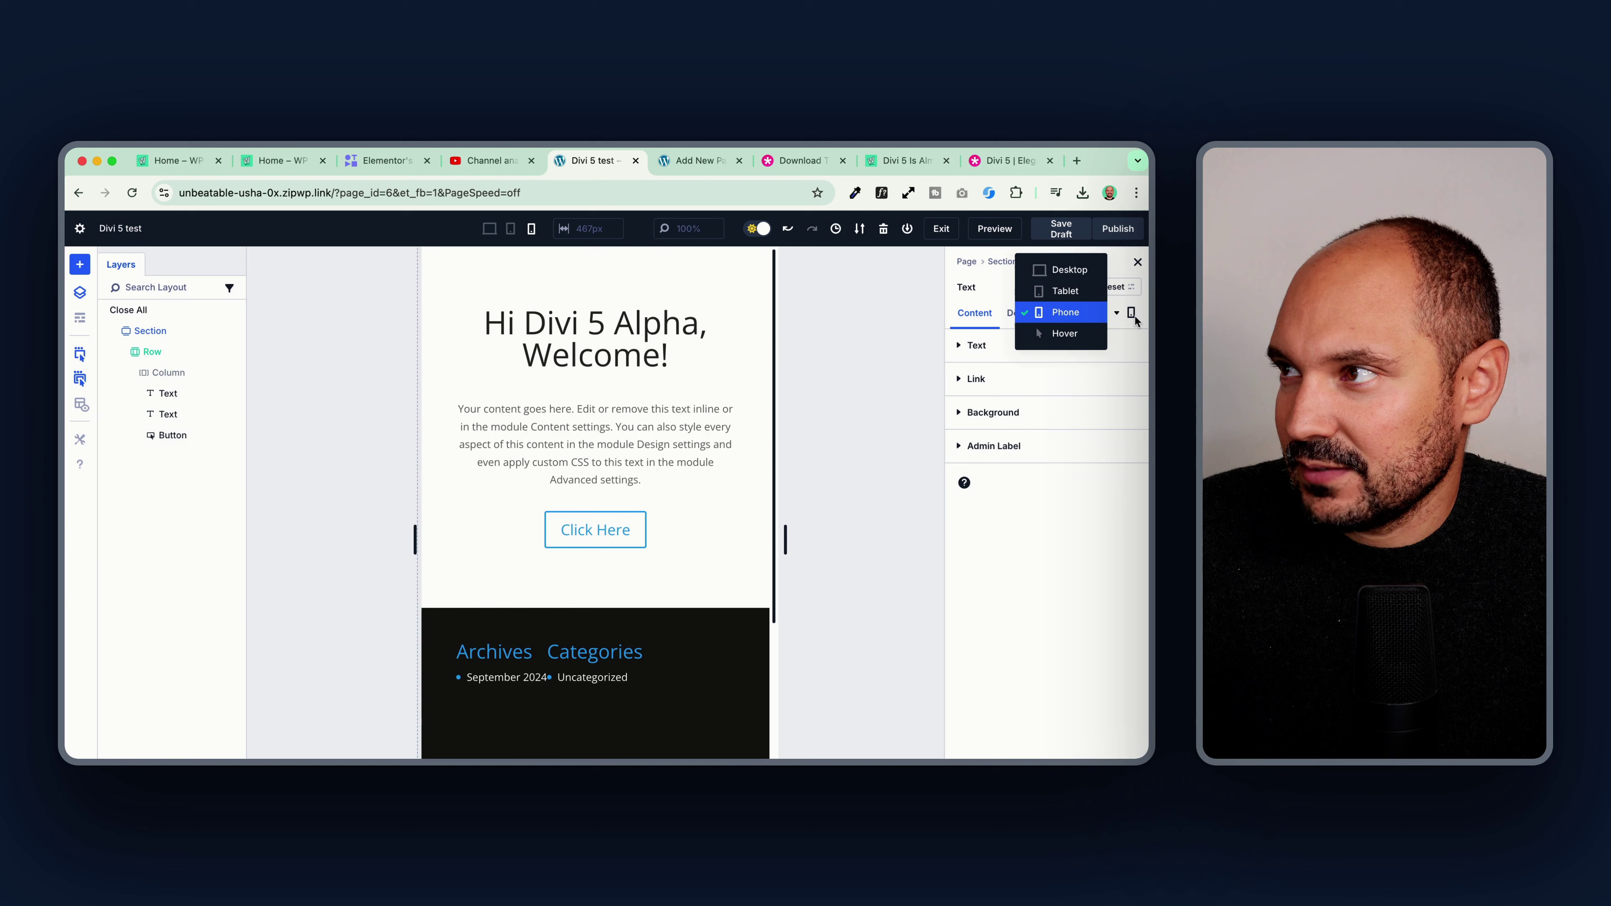
click(1065, 292)
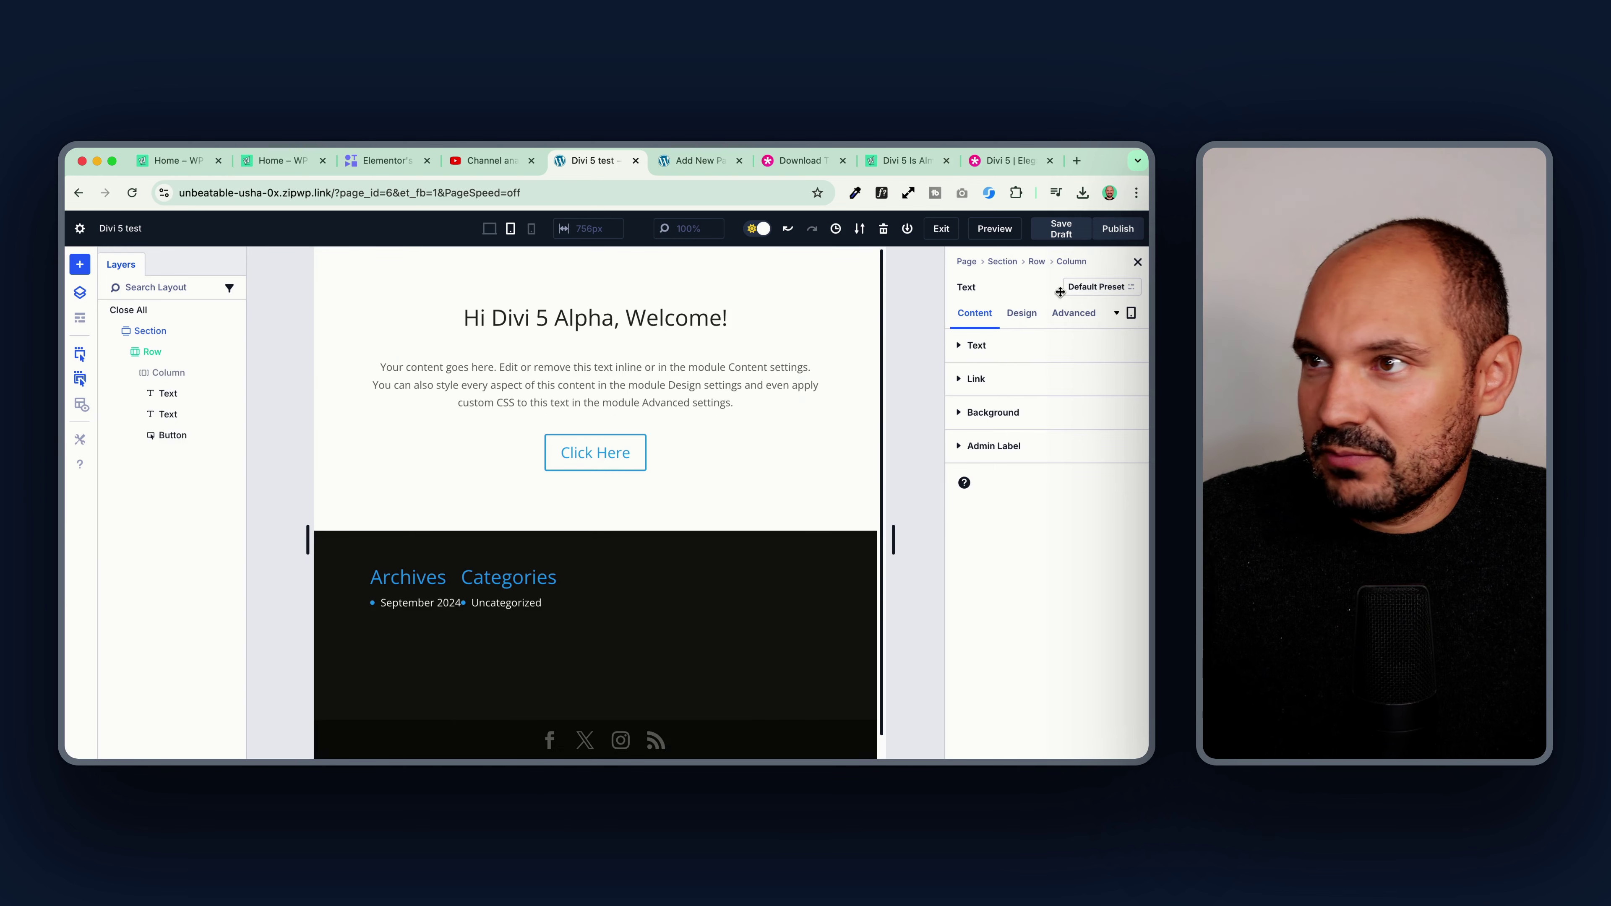
click(1131, 313)
click(1036, 348)
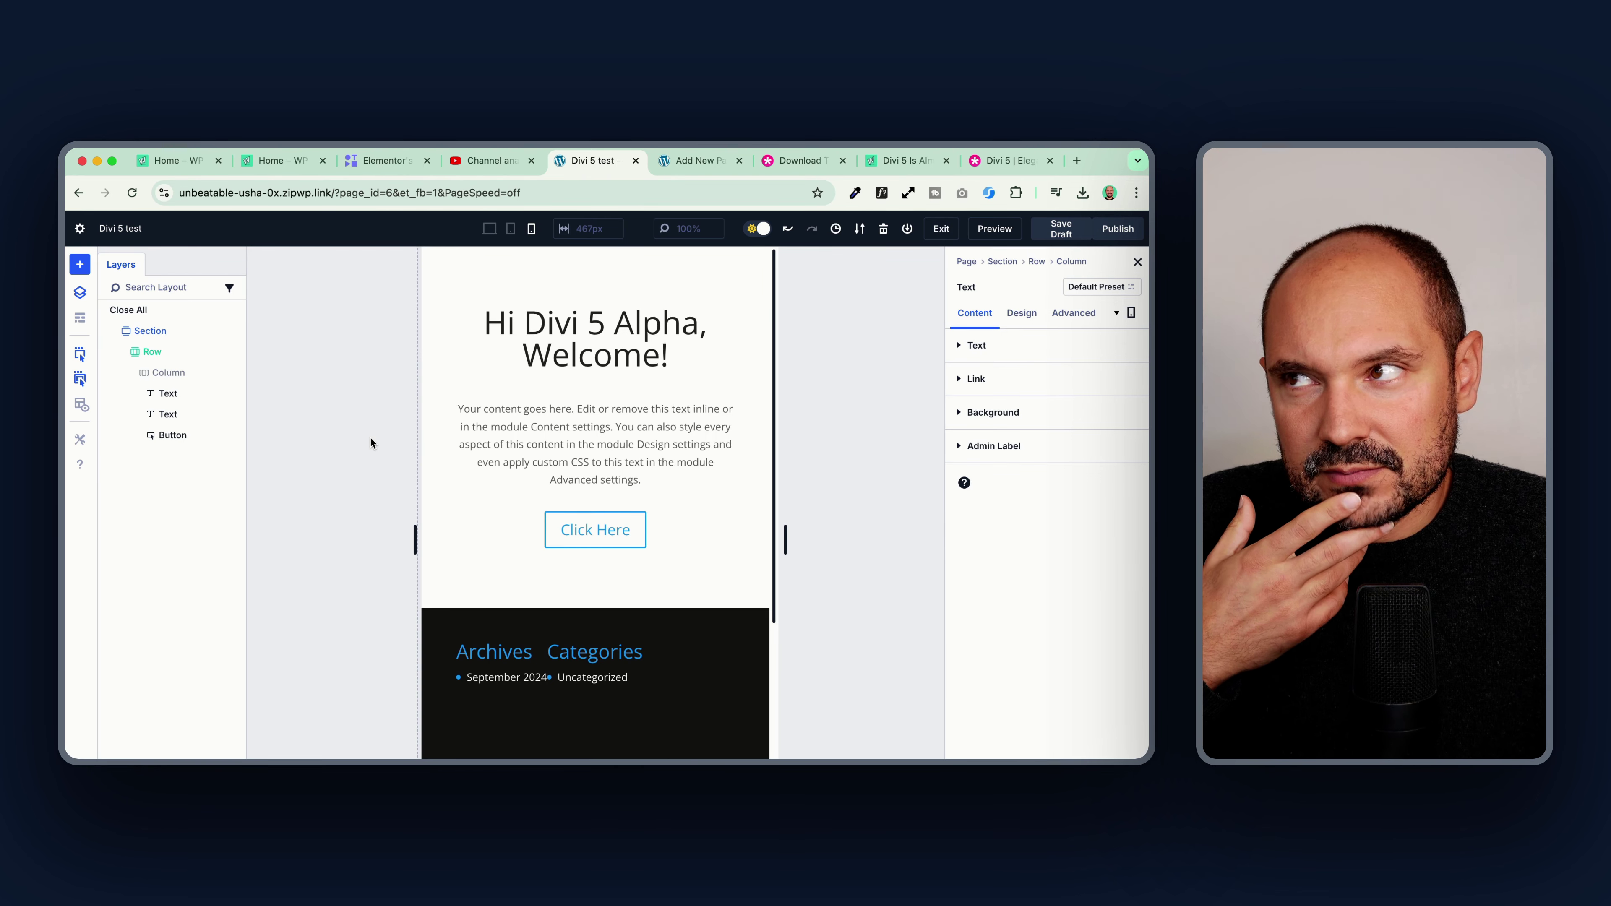
click(686, 165)
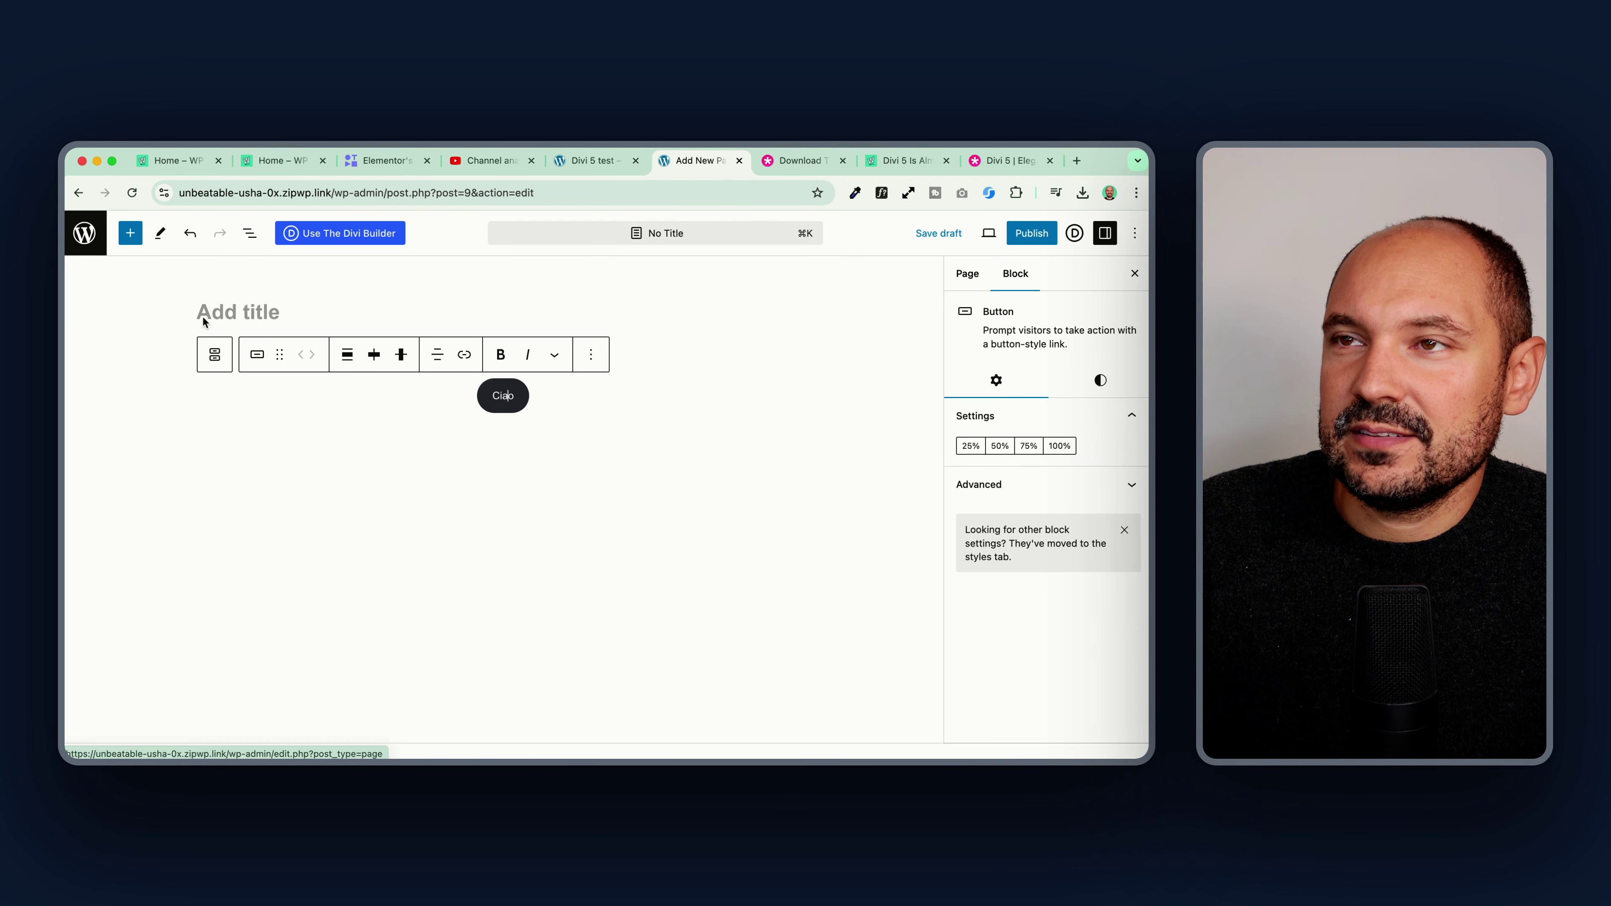
click(565, 162)
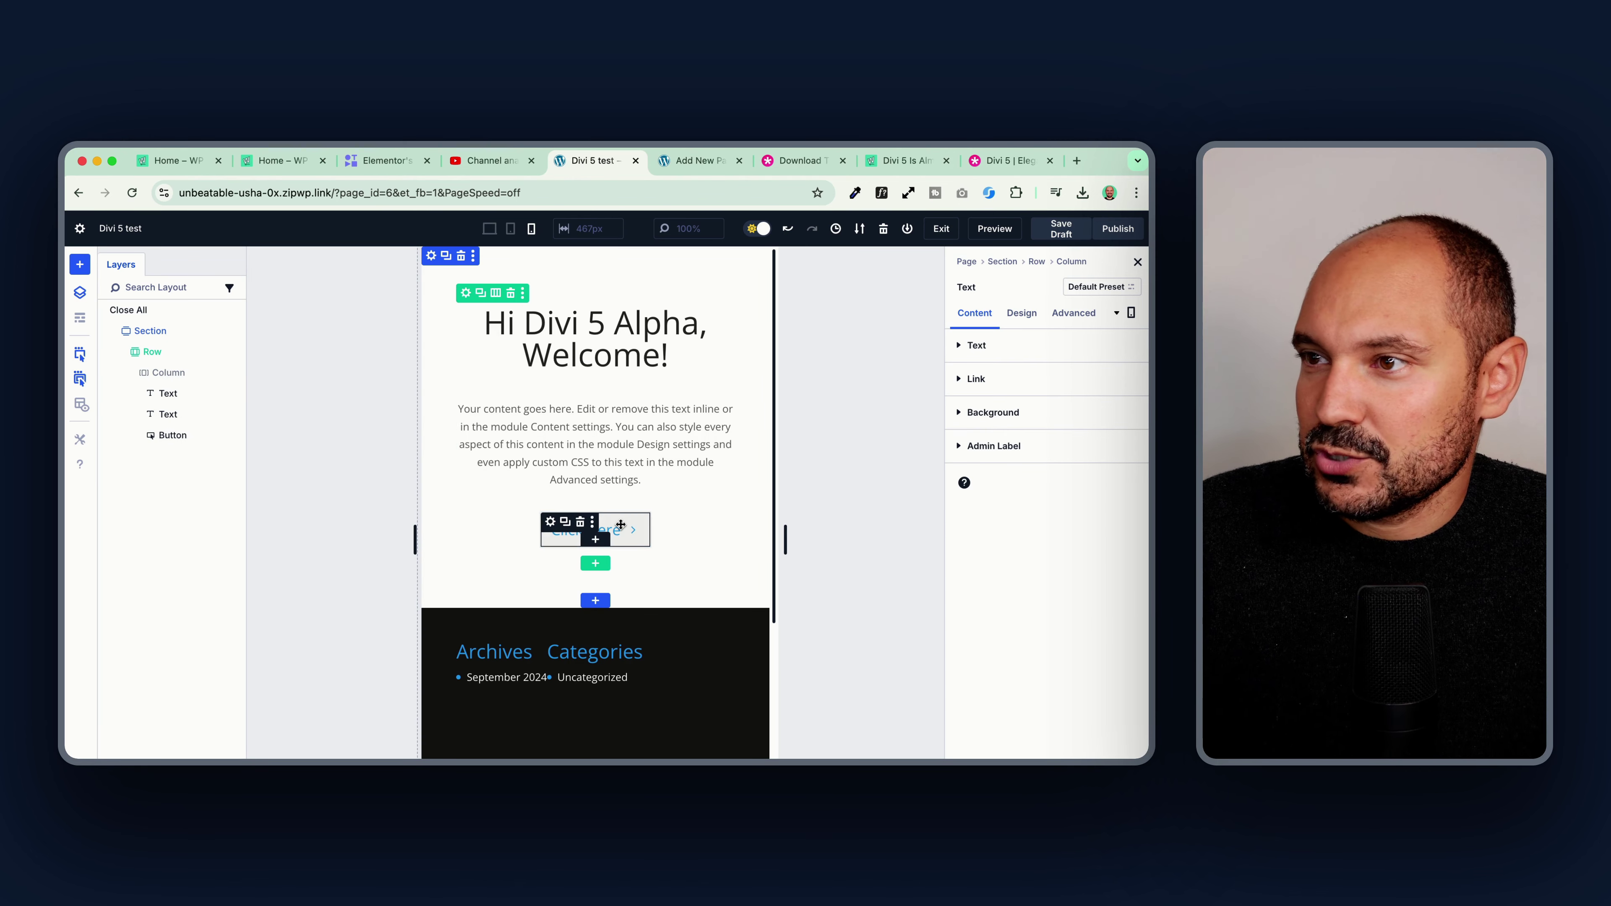
Step: Examine the Alignment, Text and Button design settings of the "Click Here" button at the Phone breakpoint
click(551, 523)
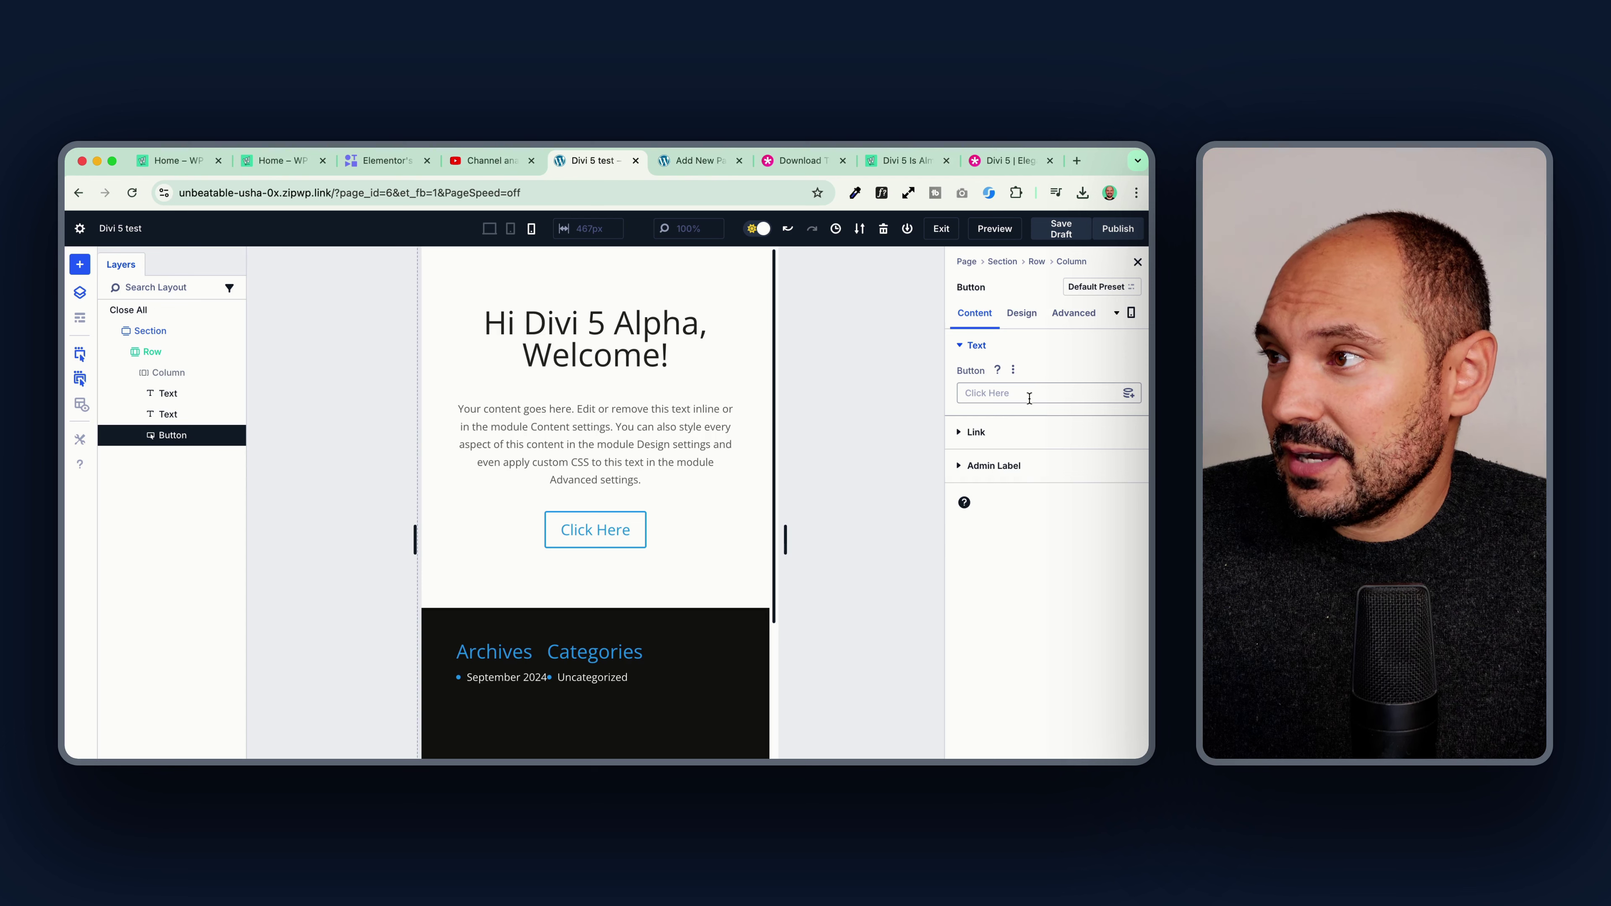
click(1019, 315)
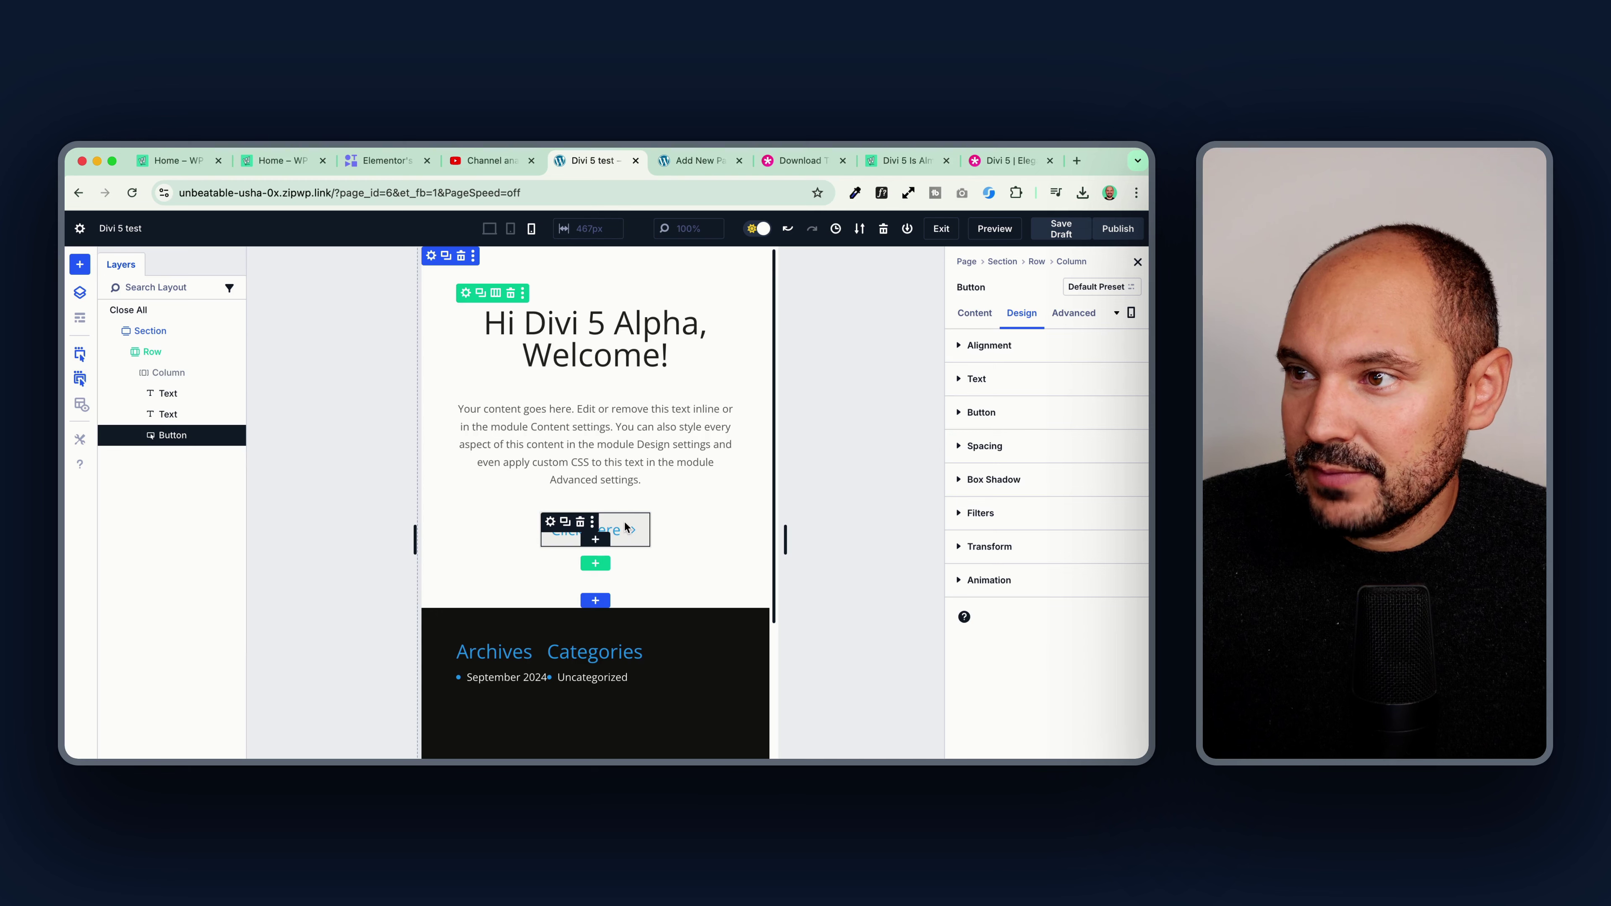
click(990, 346)
click(989, 437)
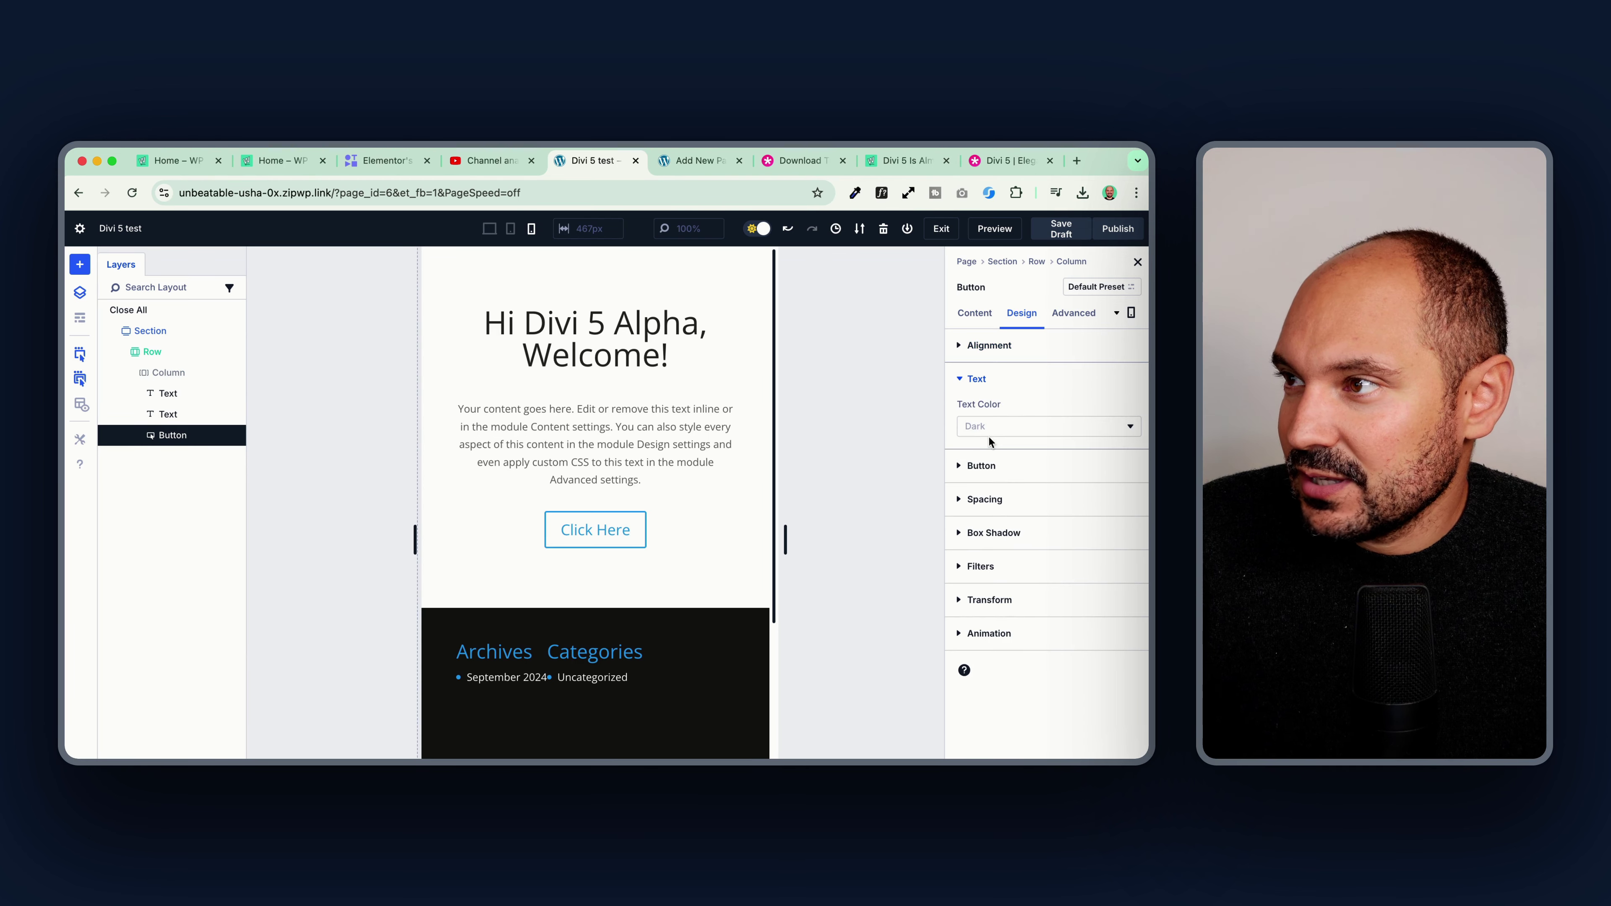
click(986, 457)
click(994, 492)
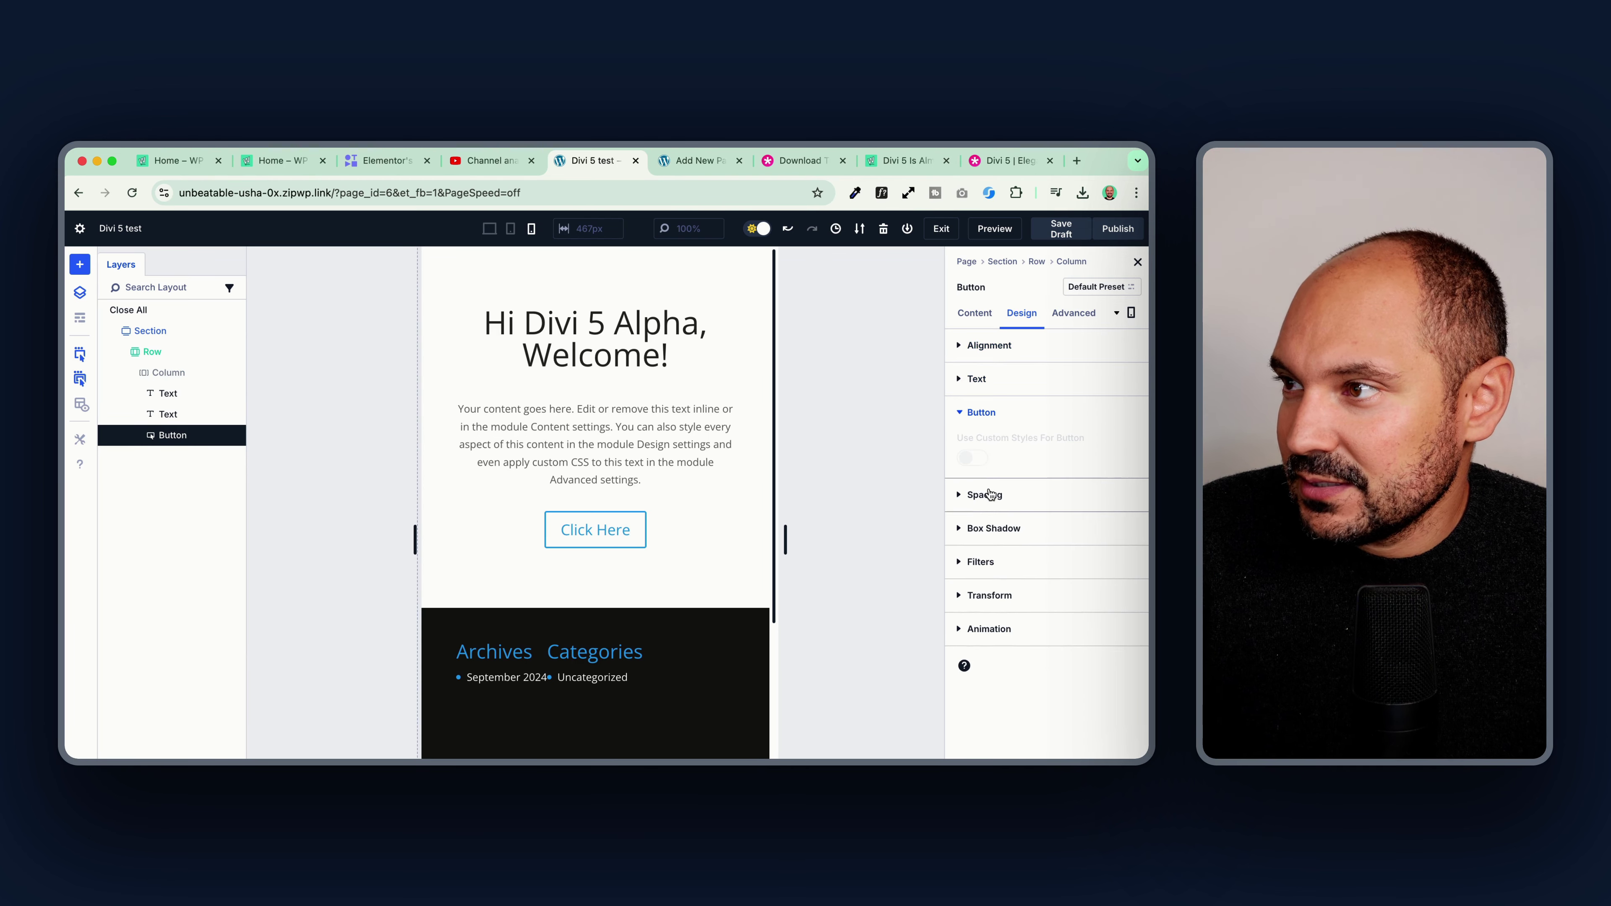
click(993, 411)
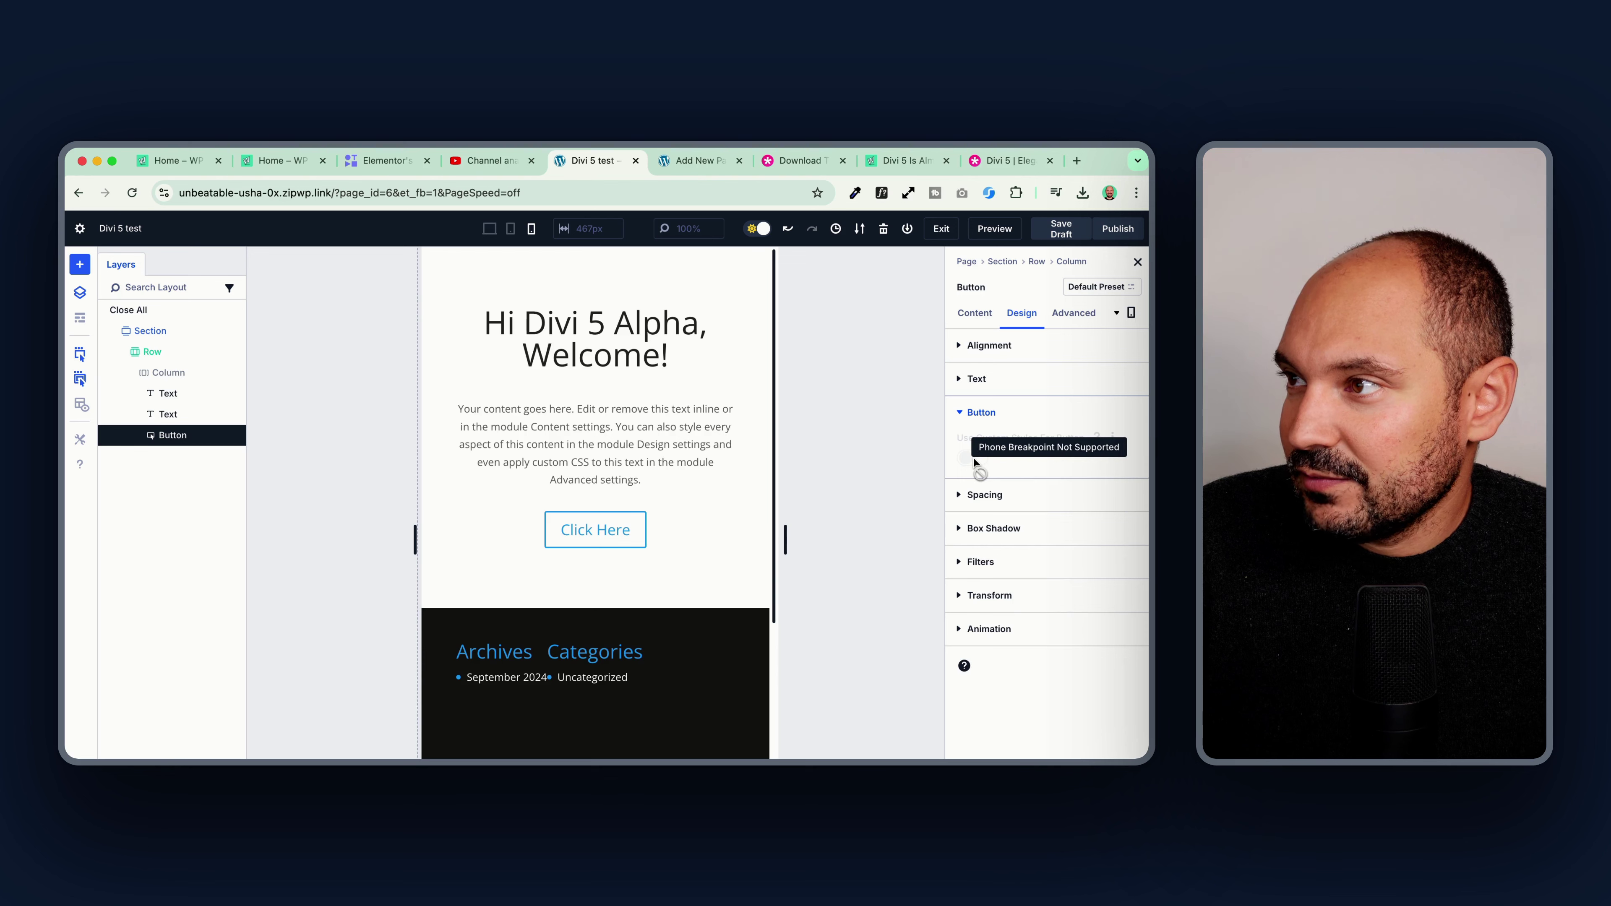
Step: Switch the "Click Here" button's settings to the Desktop breakpoint and enable custom styles for the button
click(1131, 313)
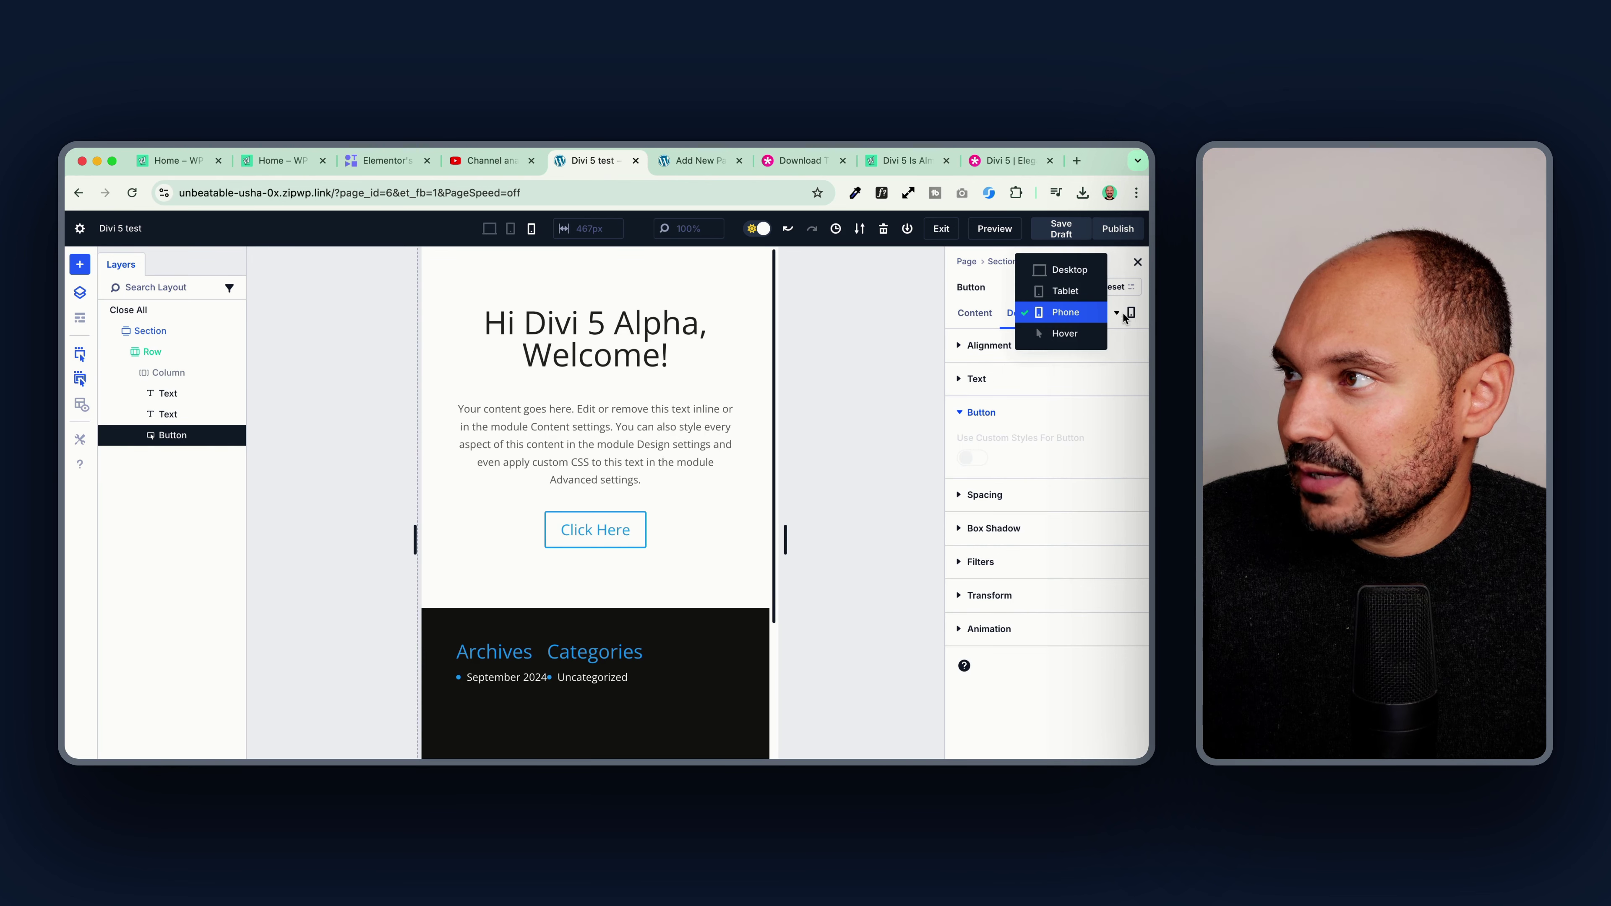
click(1074, 271)
click(973, 457)
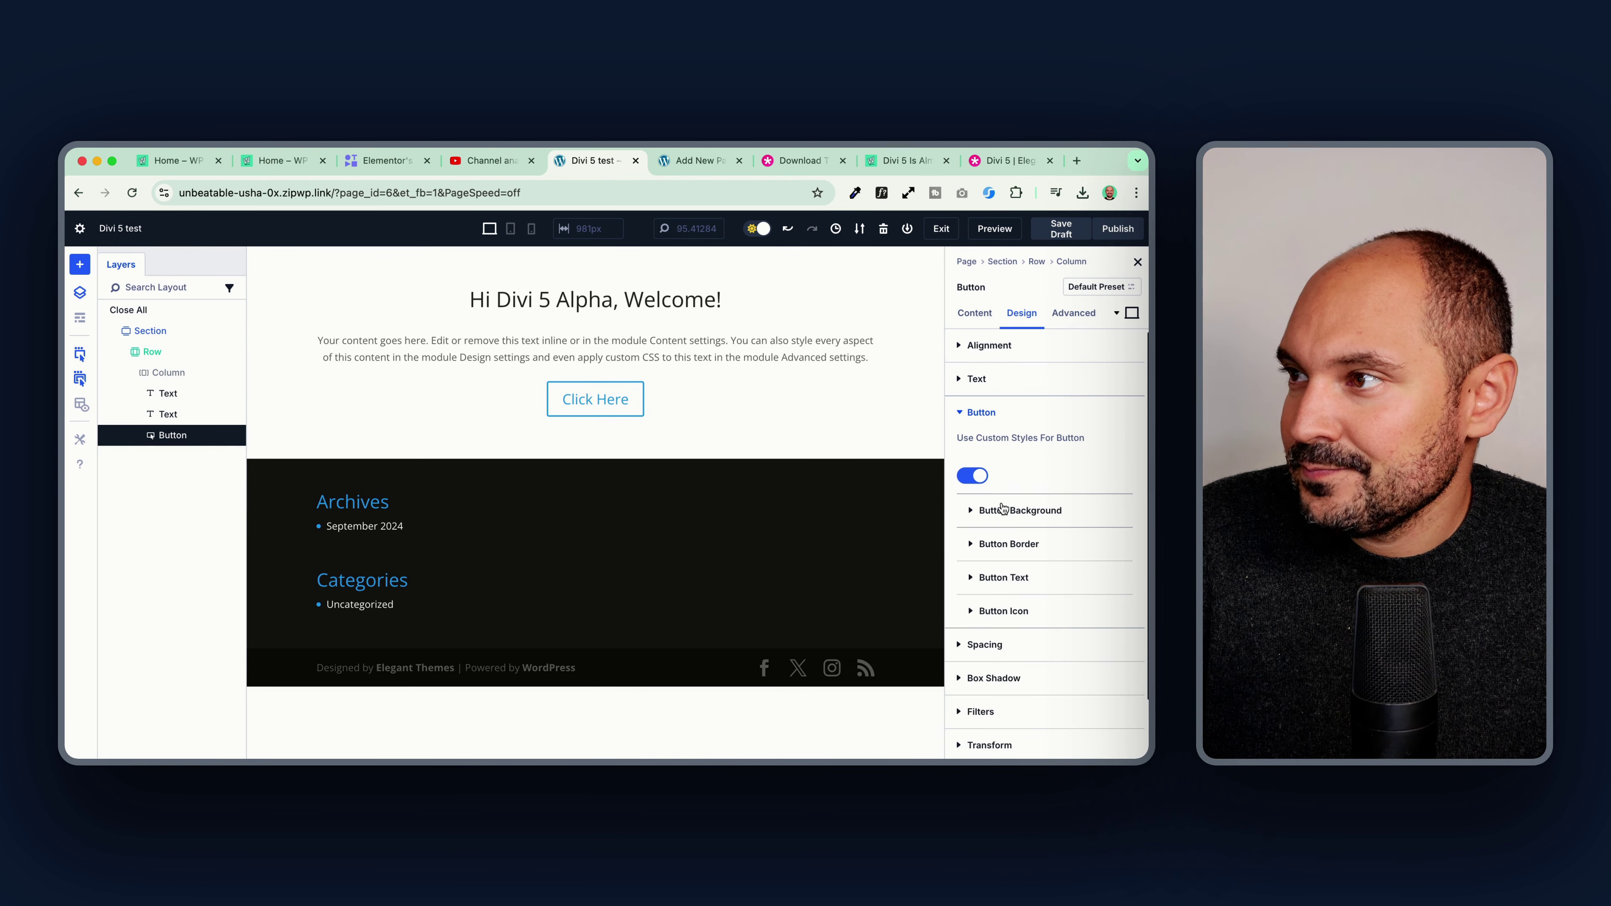
Step: Try scaling the "Click Here" button down to 85% with Transform Scale and reset the scale
scroll(1010, 507, down, 1)
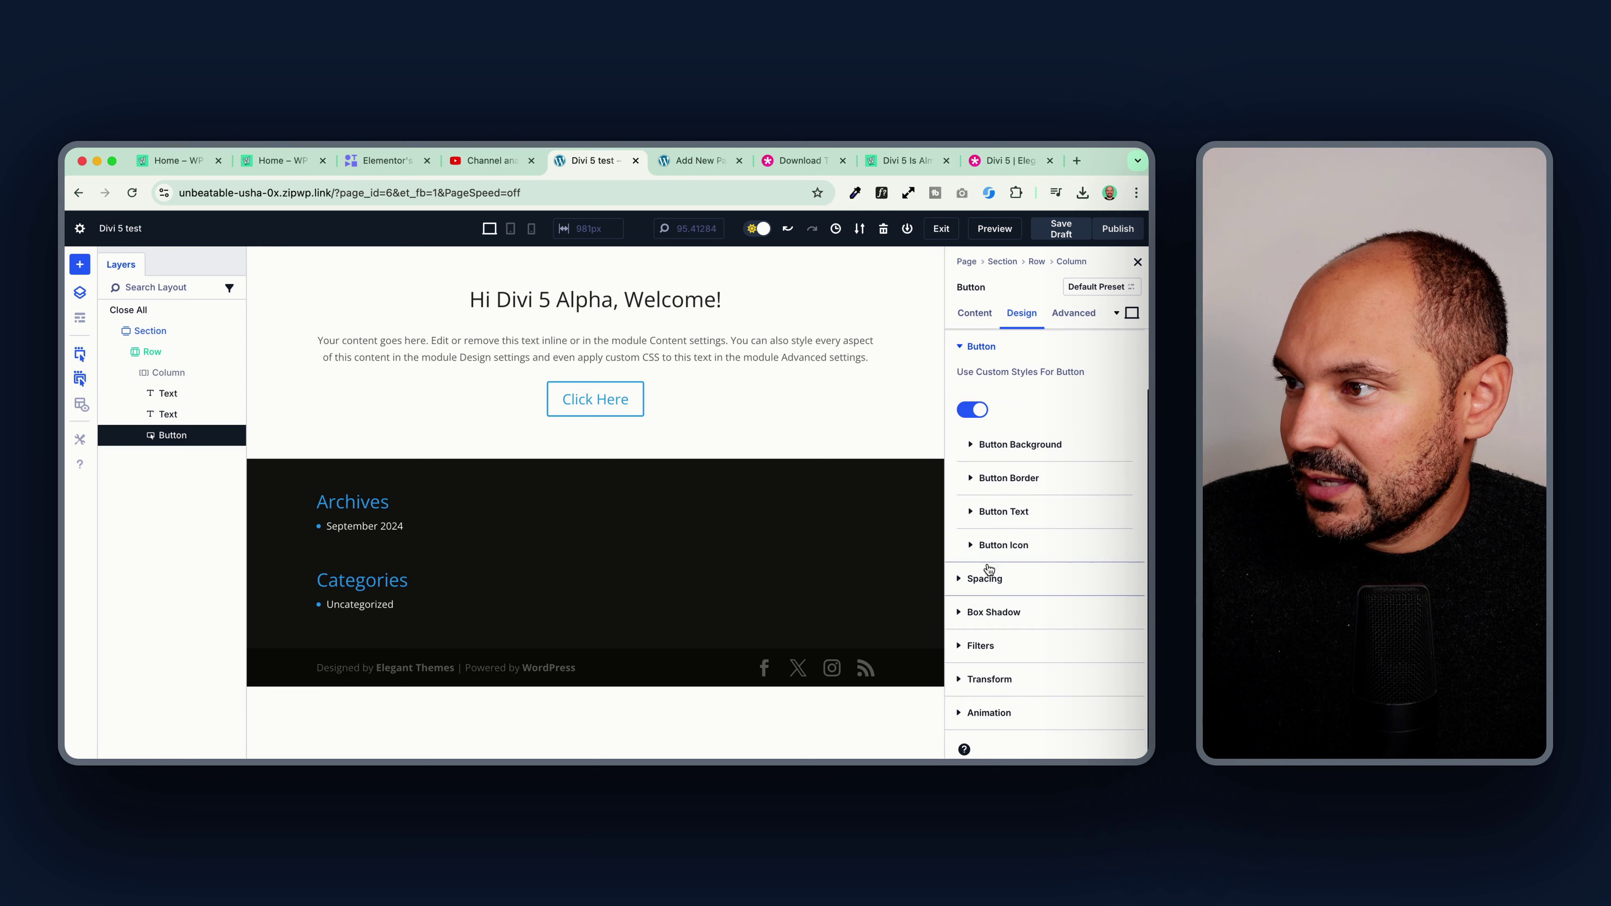
click(990, 680)
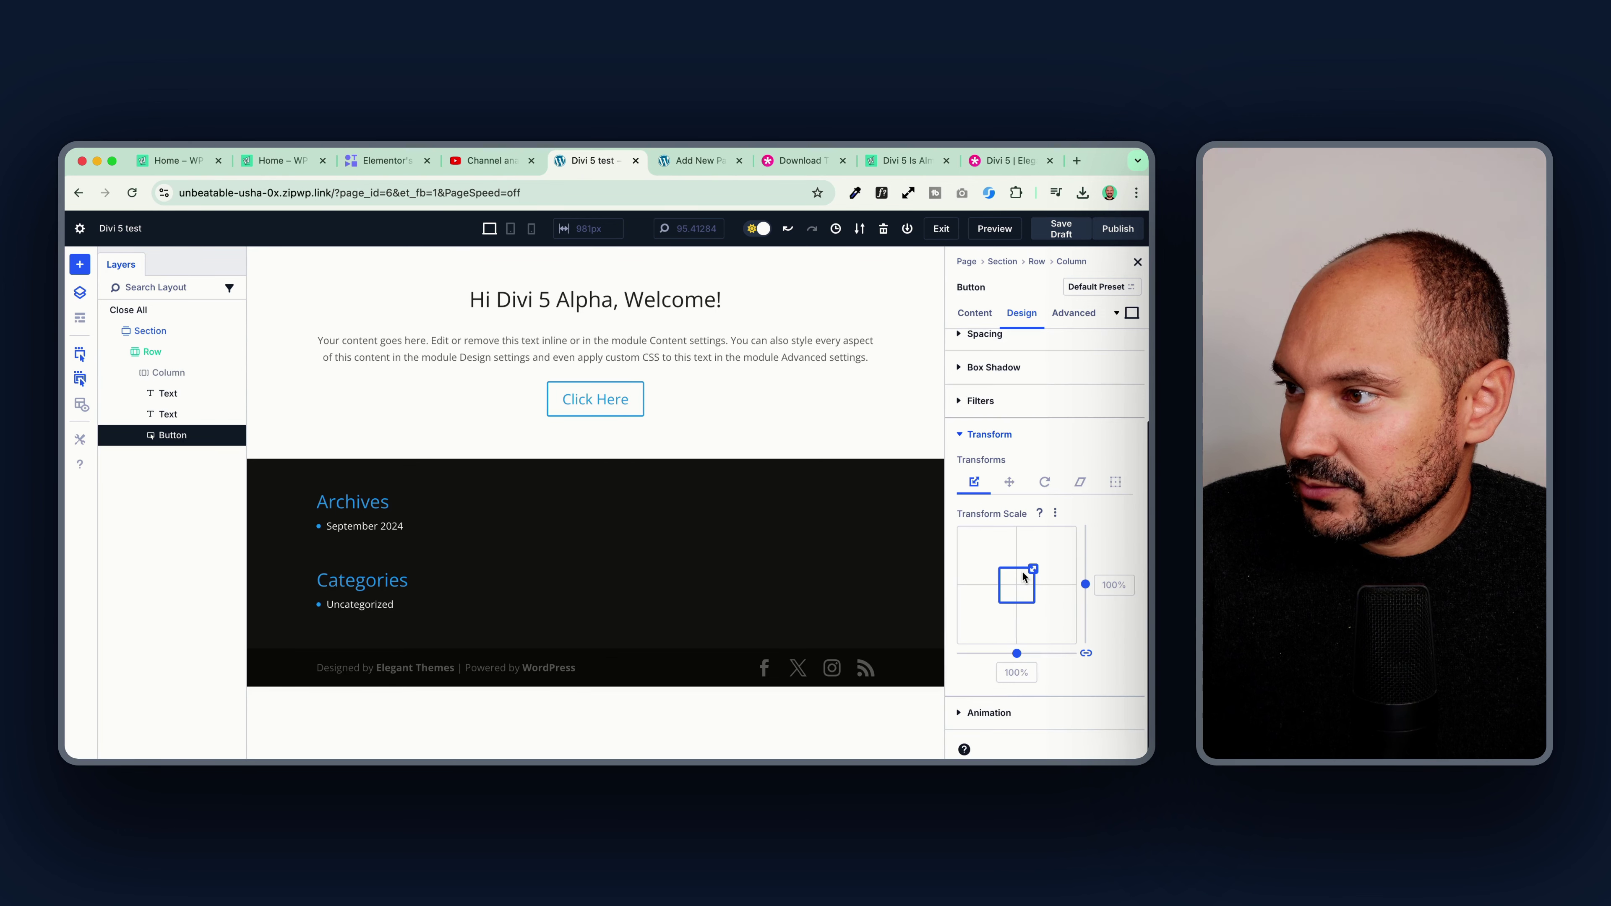
drag(1034, 570, 1076, 587)
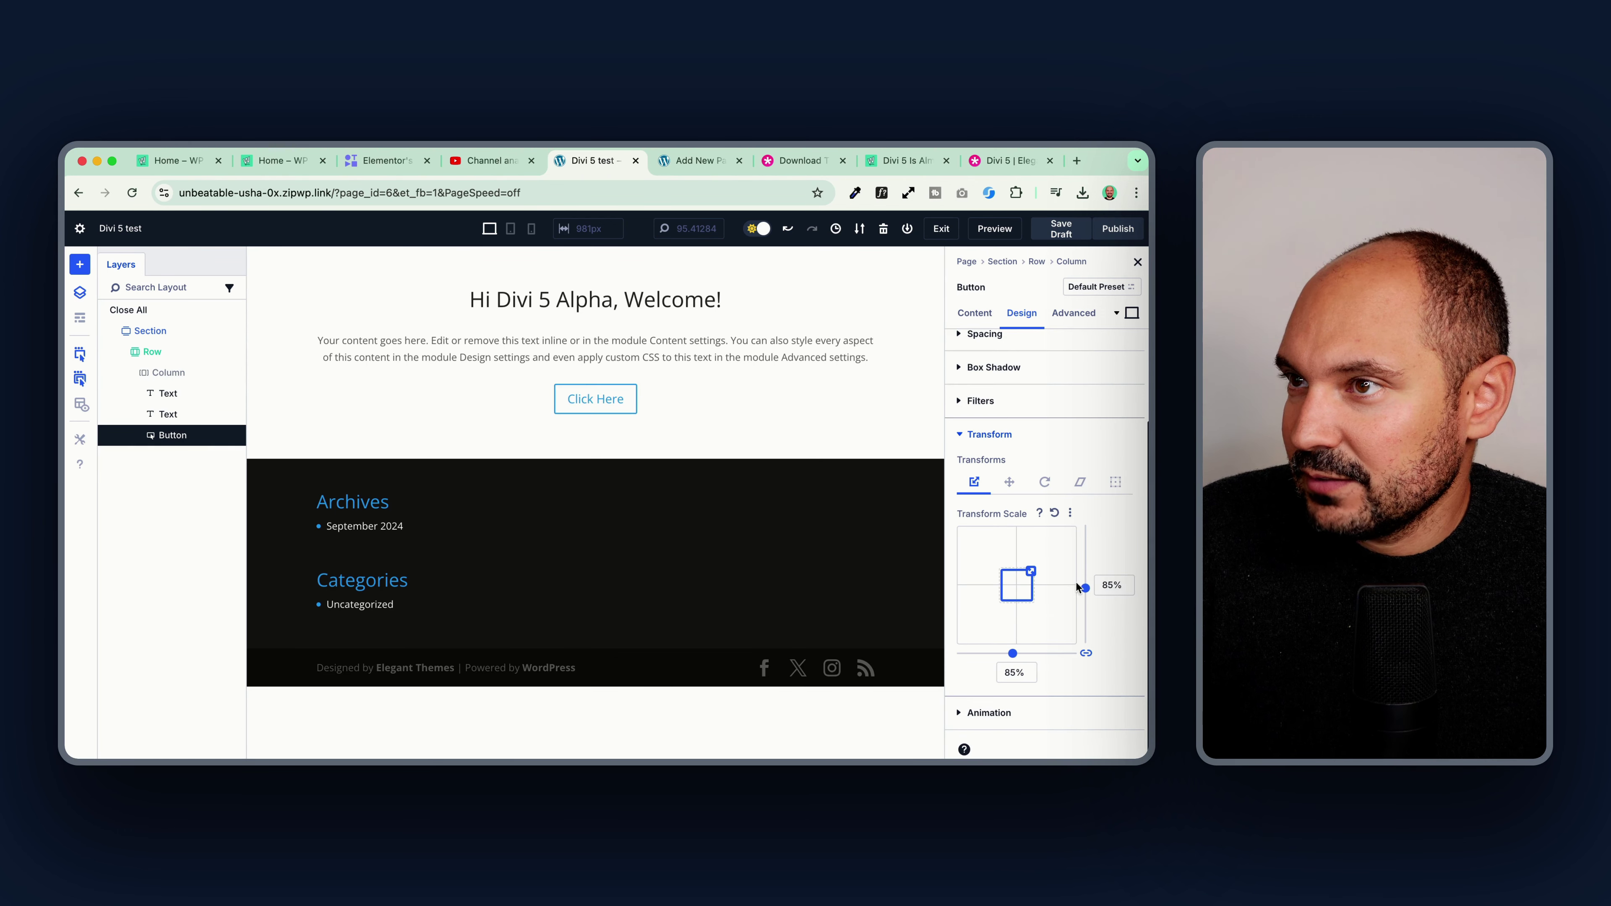
click(1054, 514)
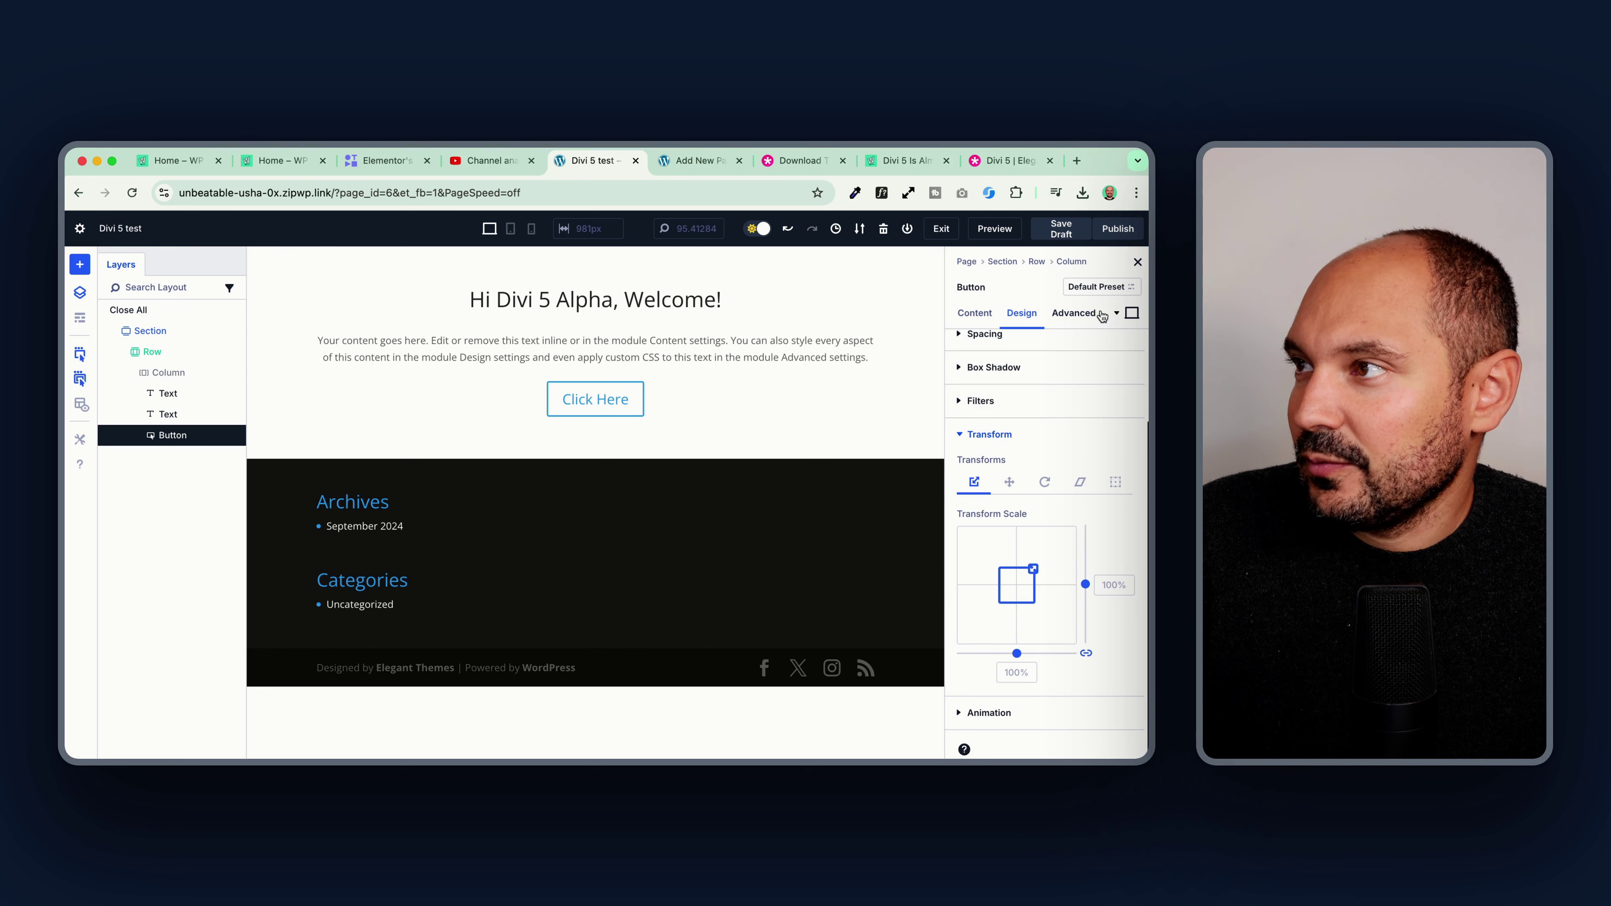
Step: Examine the button's advanced Custom CSS settings, including the Free-Form CSS and Module Elements editors
click(1074, 313)
click(989, 379)
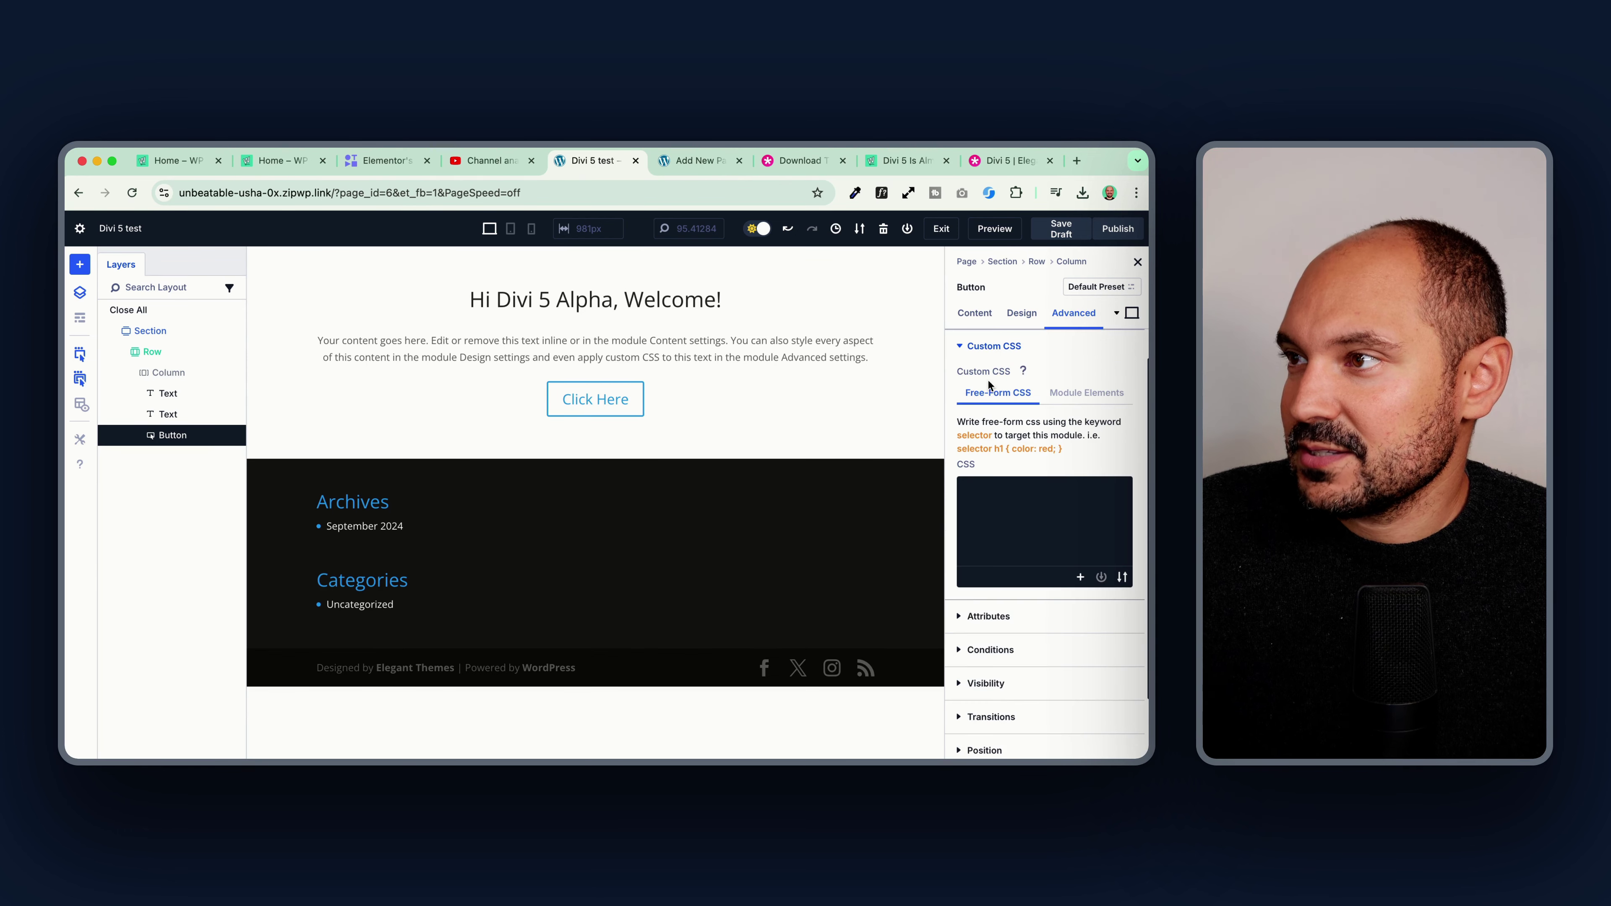
click(990, 509)
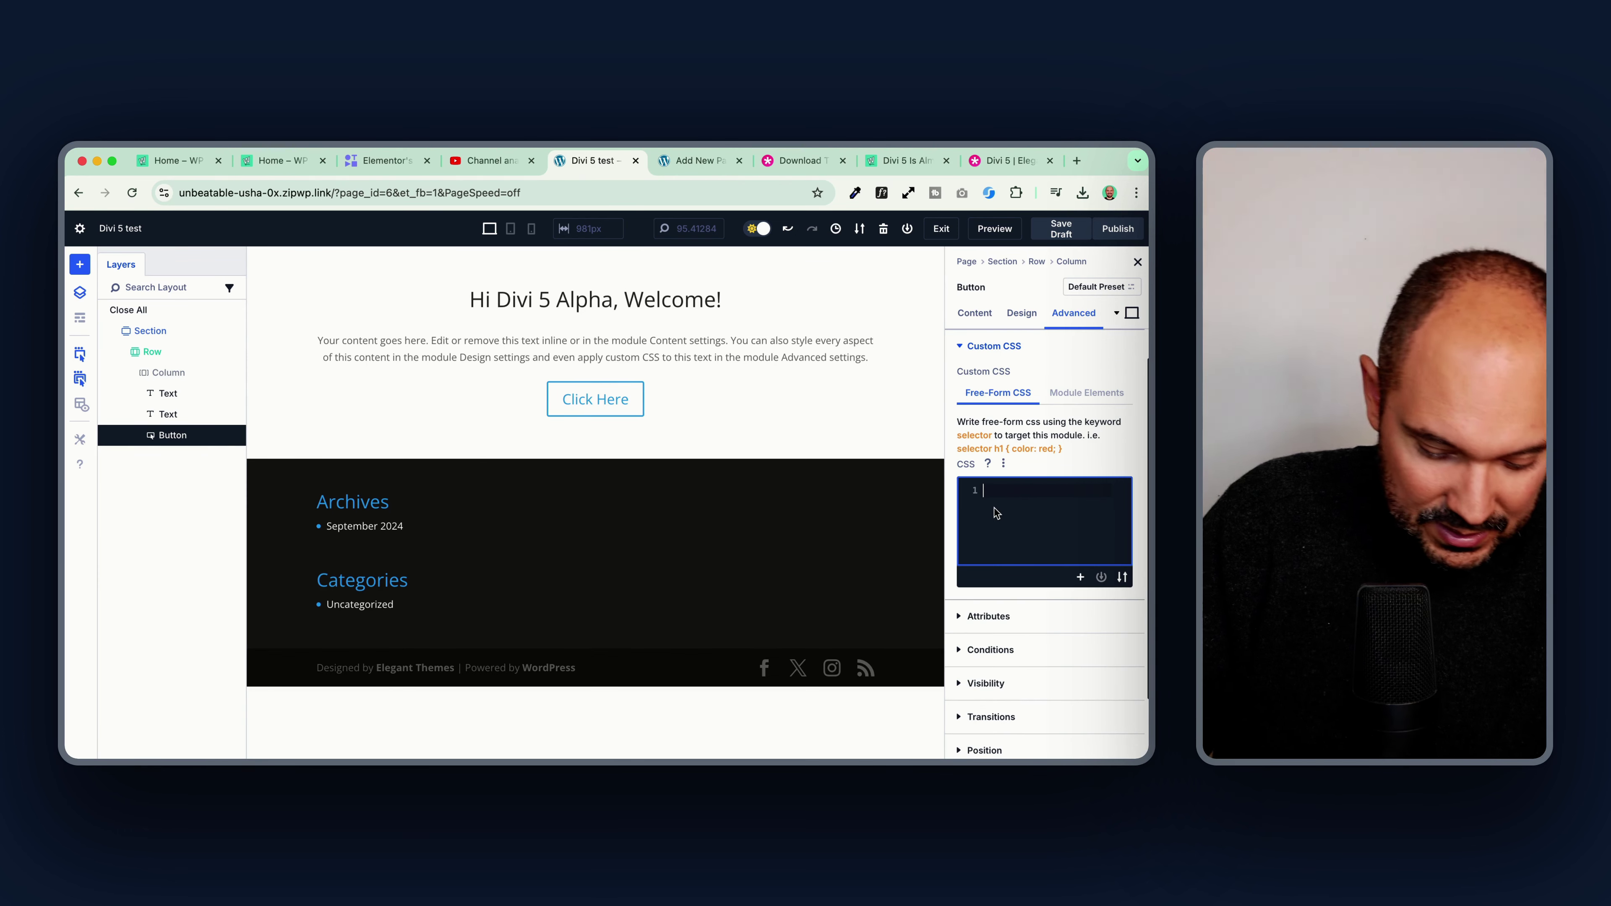
text(wi)
click(1086, 392)
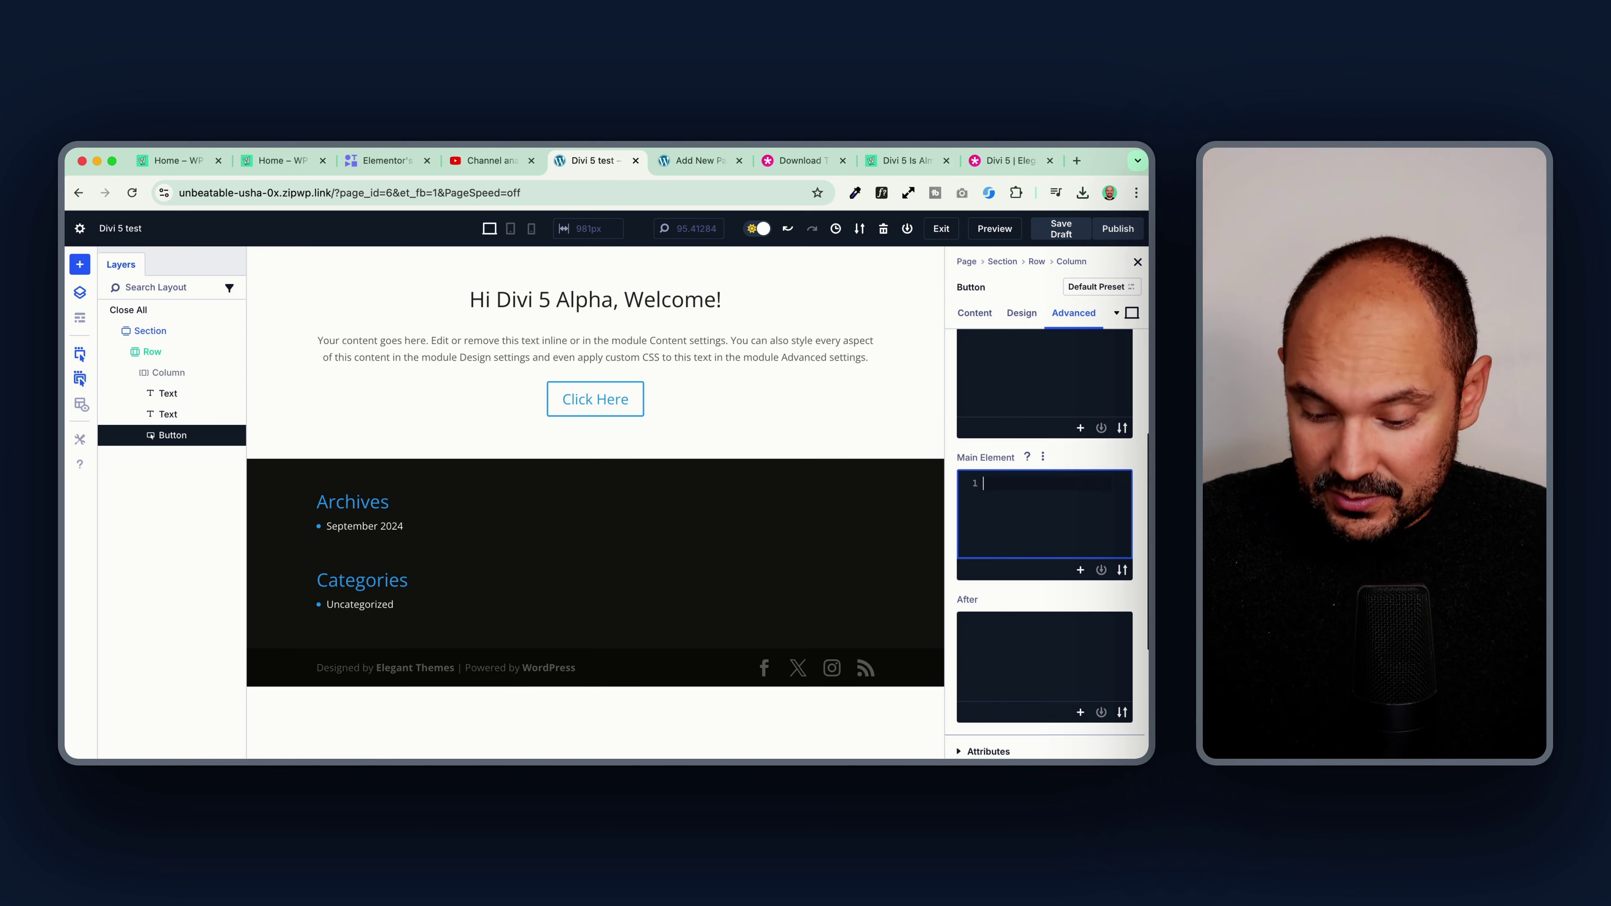
Step: Duplicate the "Click Here" button twice so three buttons are stacked below the text
click(624, 403)
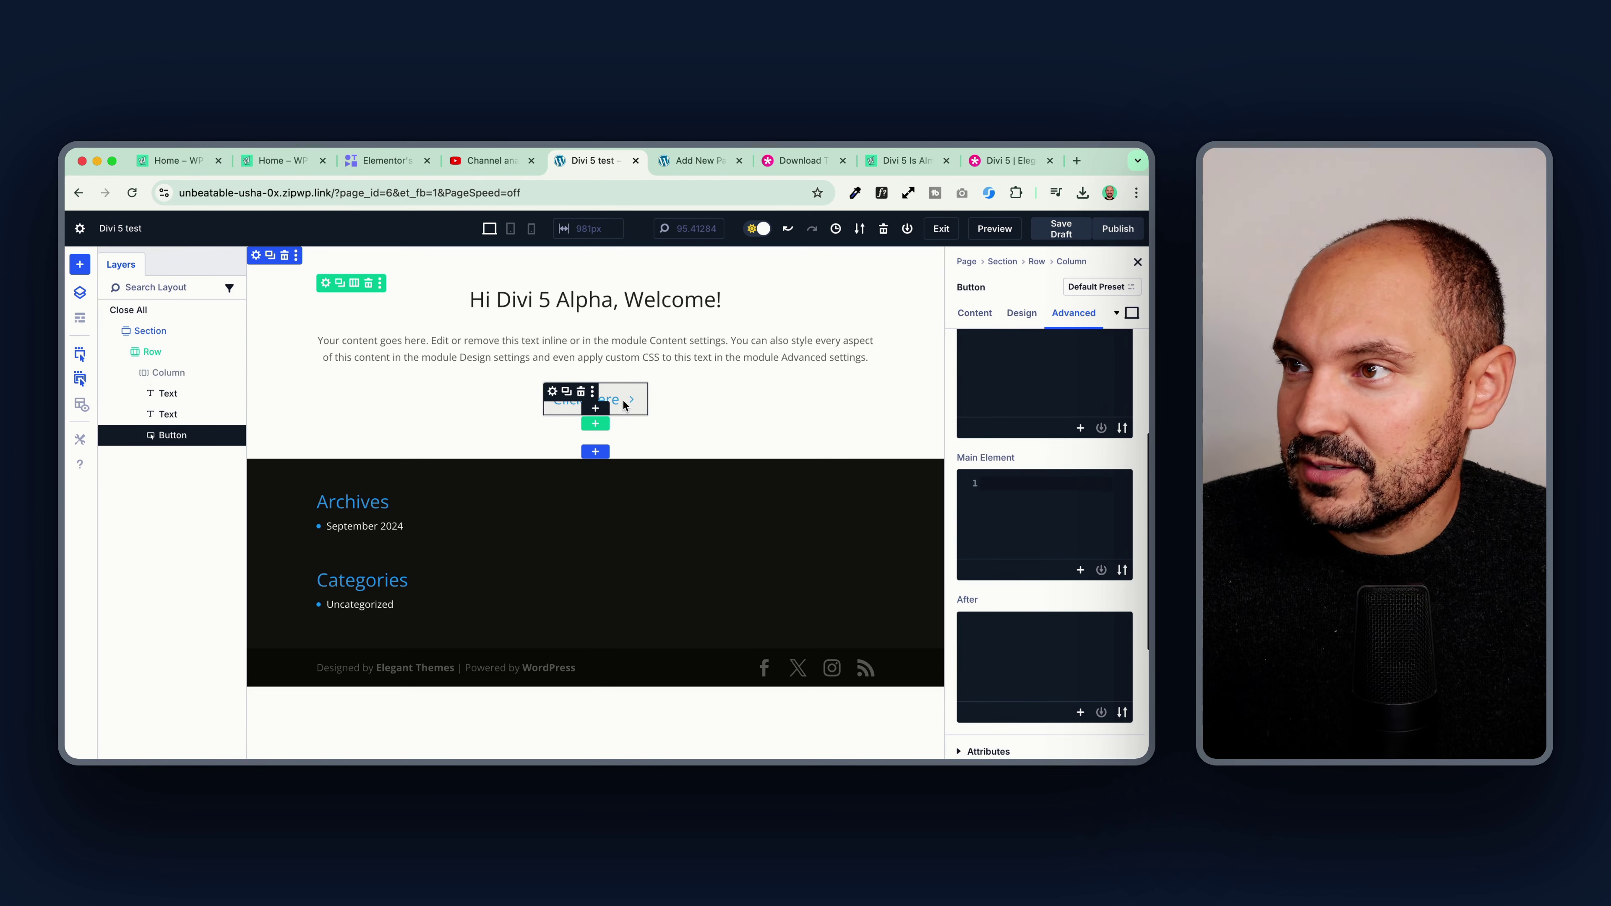
click(567, 395)
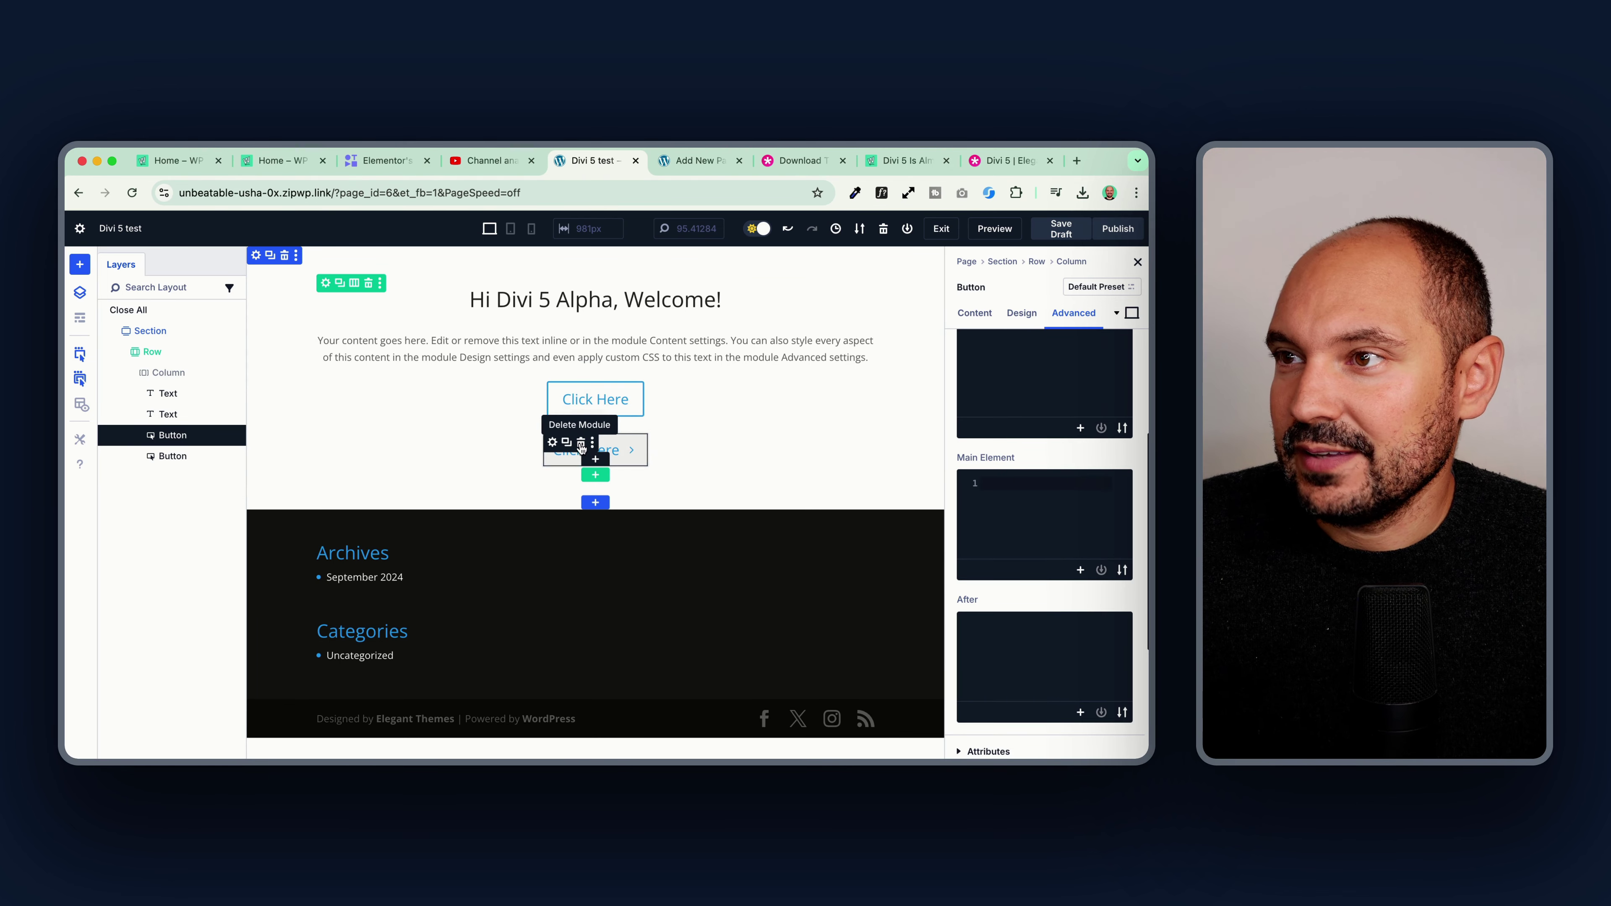
click(566, 445)
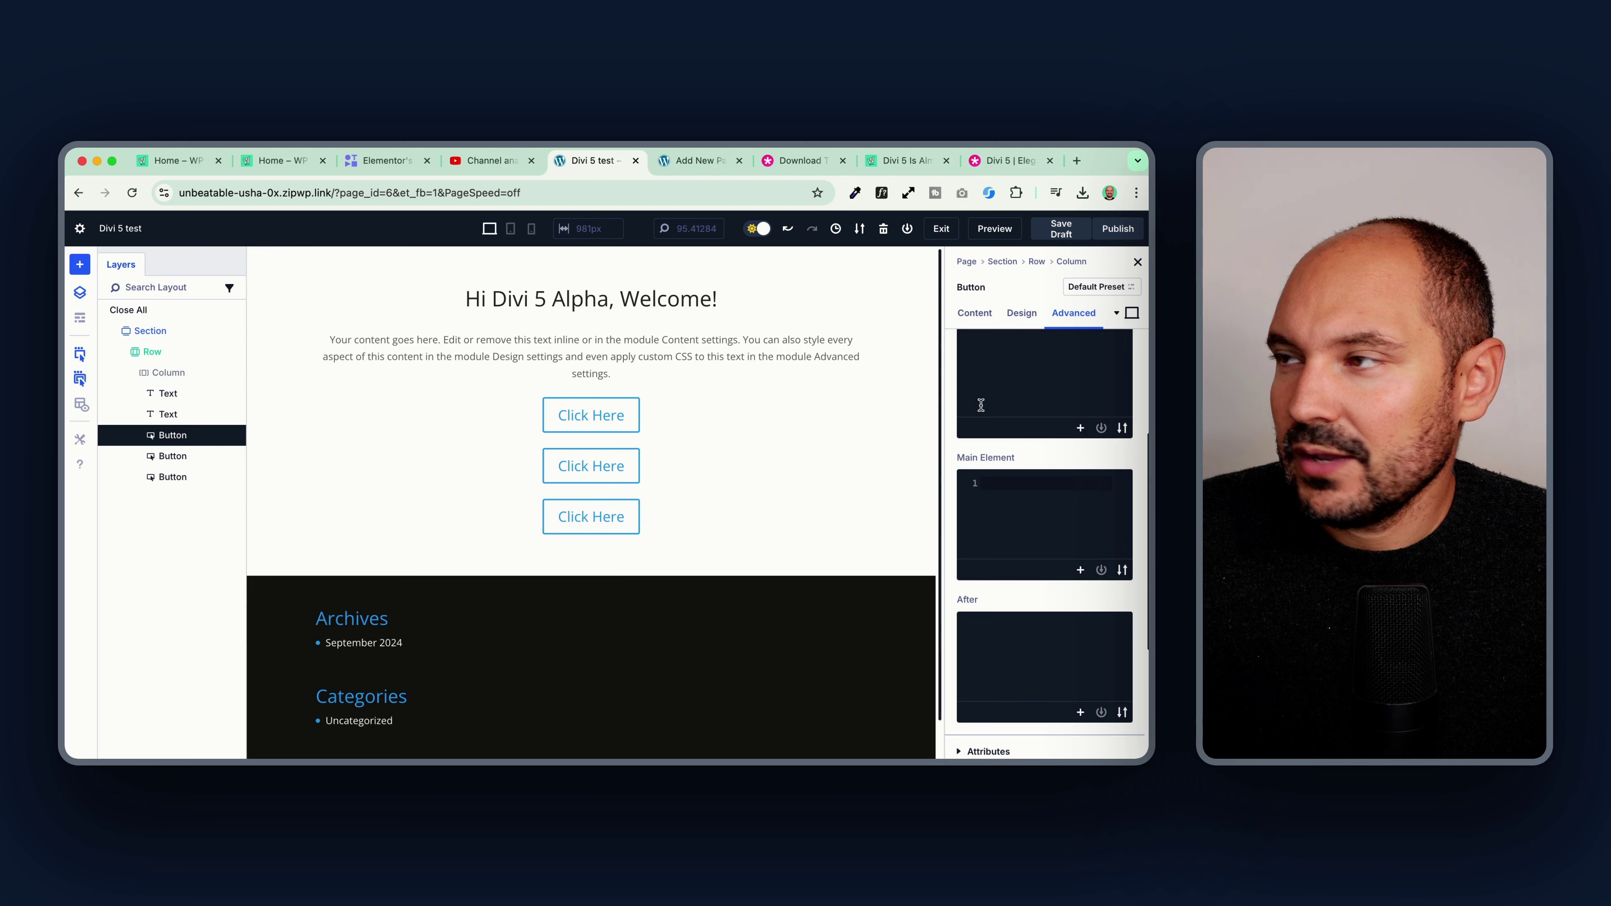
Step: For the Hover state of the first "Click Here" button, set the Transform Scale to 127%
click(1132, 314)
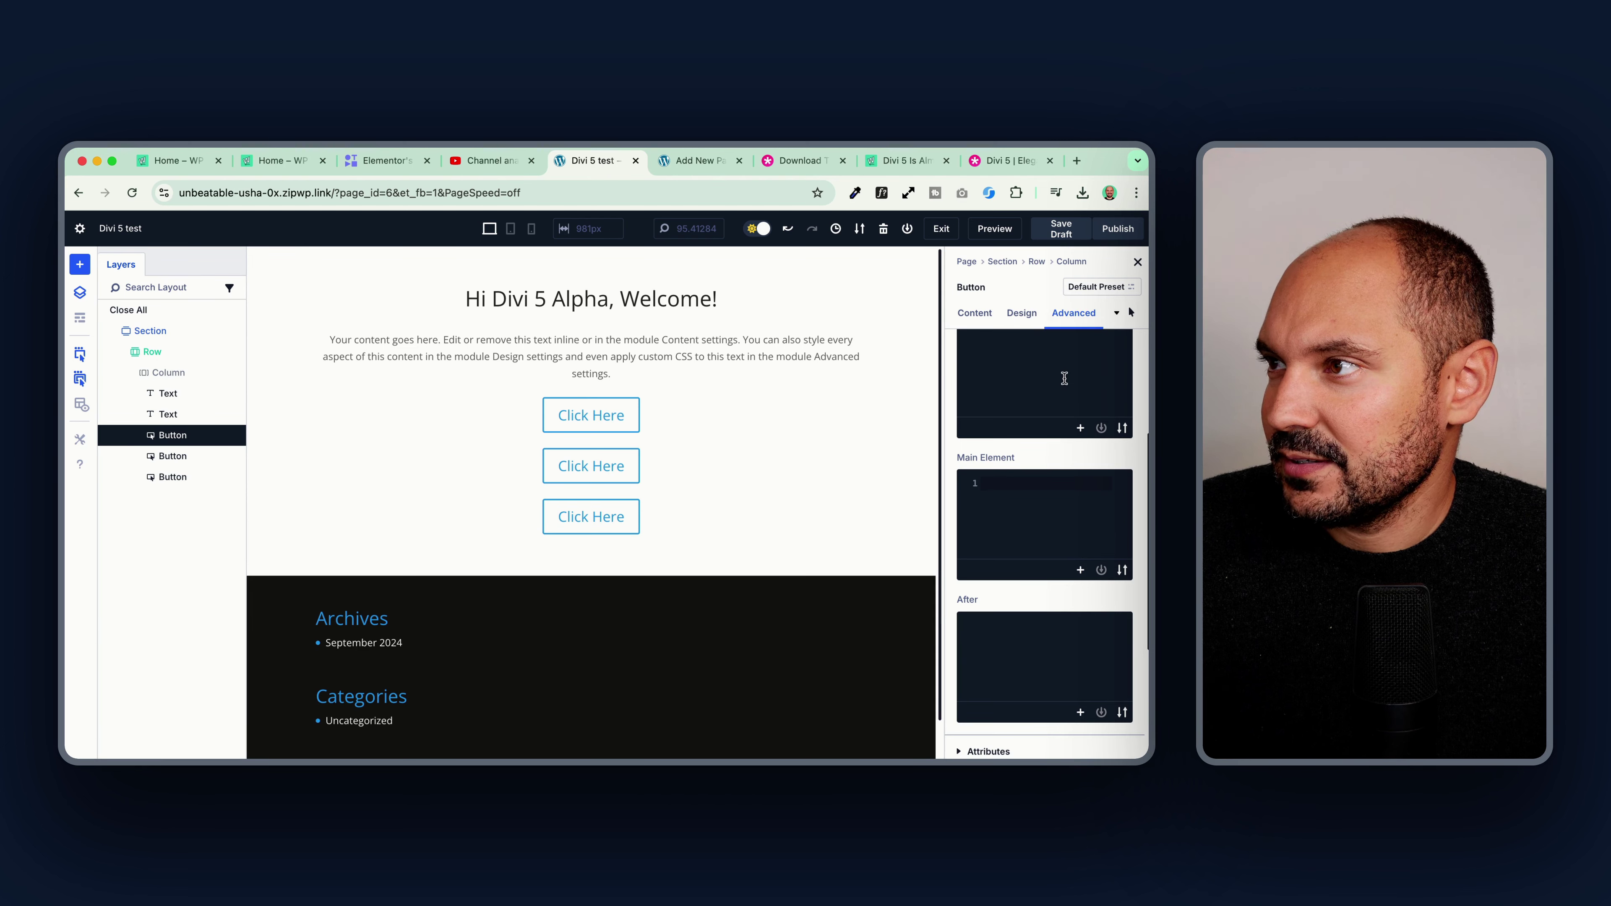
drag(620, 516, 596, 516)
click(1021, 313)
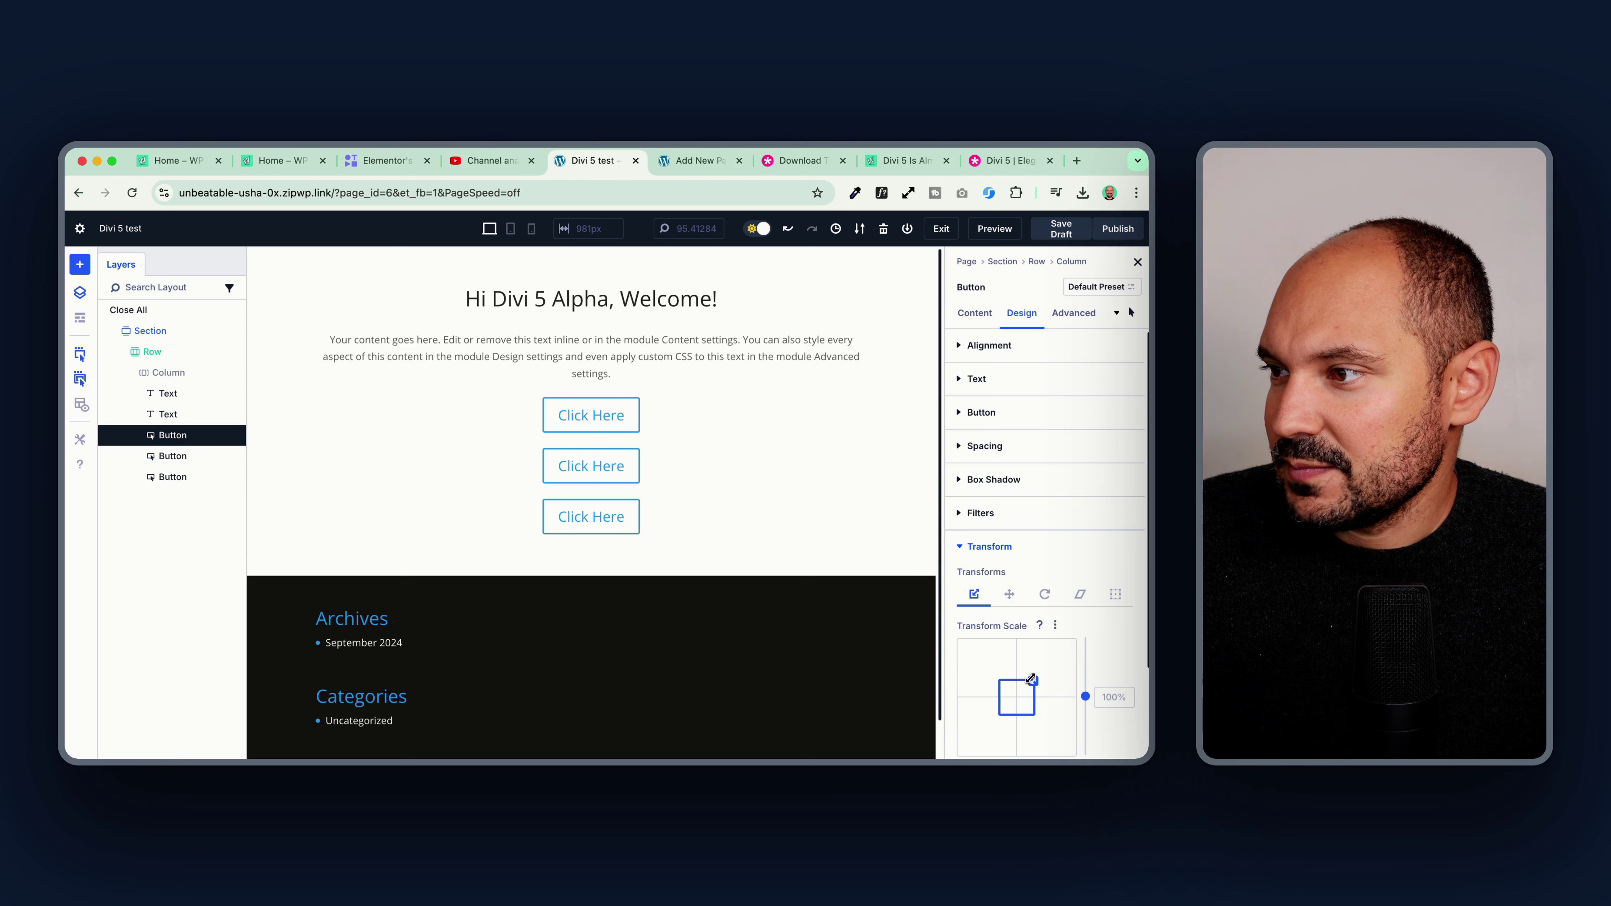
drag(1033, 681, 1039, 675)
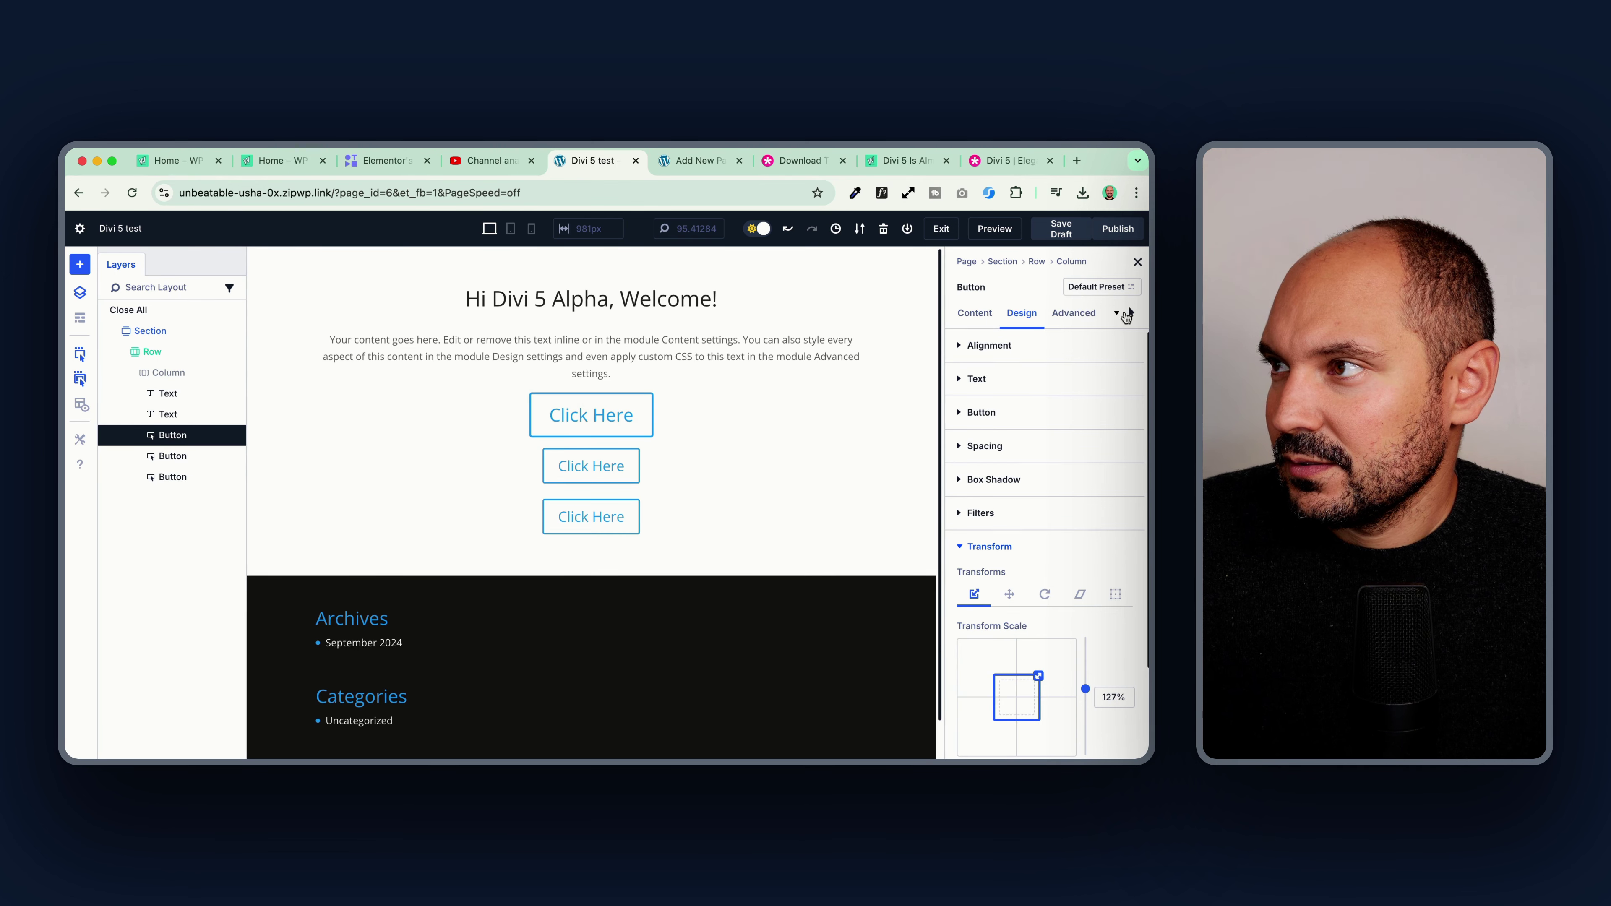
Step: Return the button's settings to the Desktop state and open a preview of the page
click(1117, 312)
click(1079, 270)
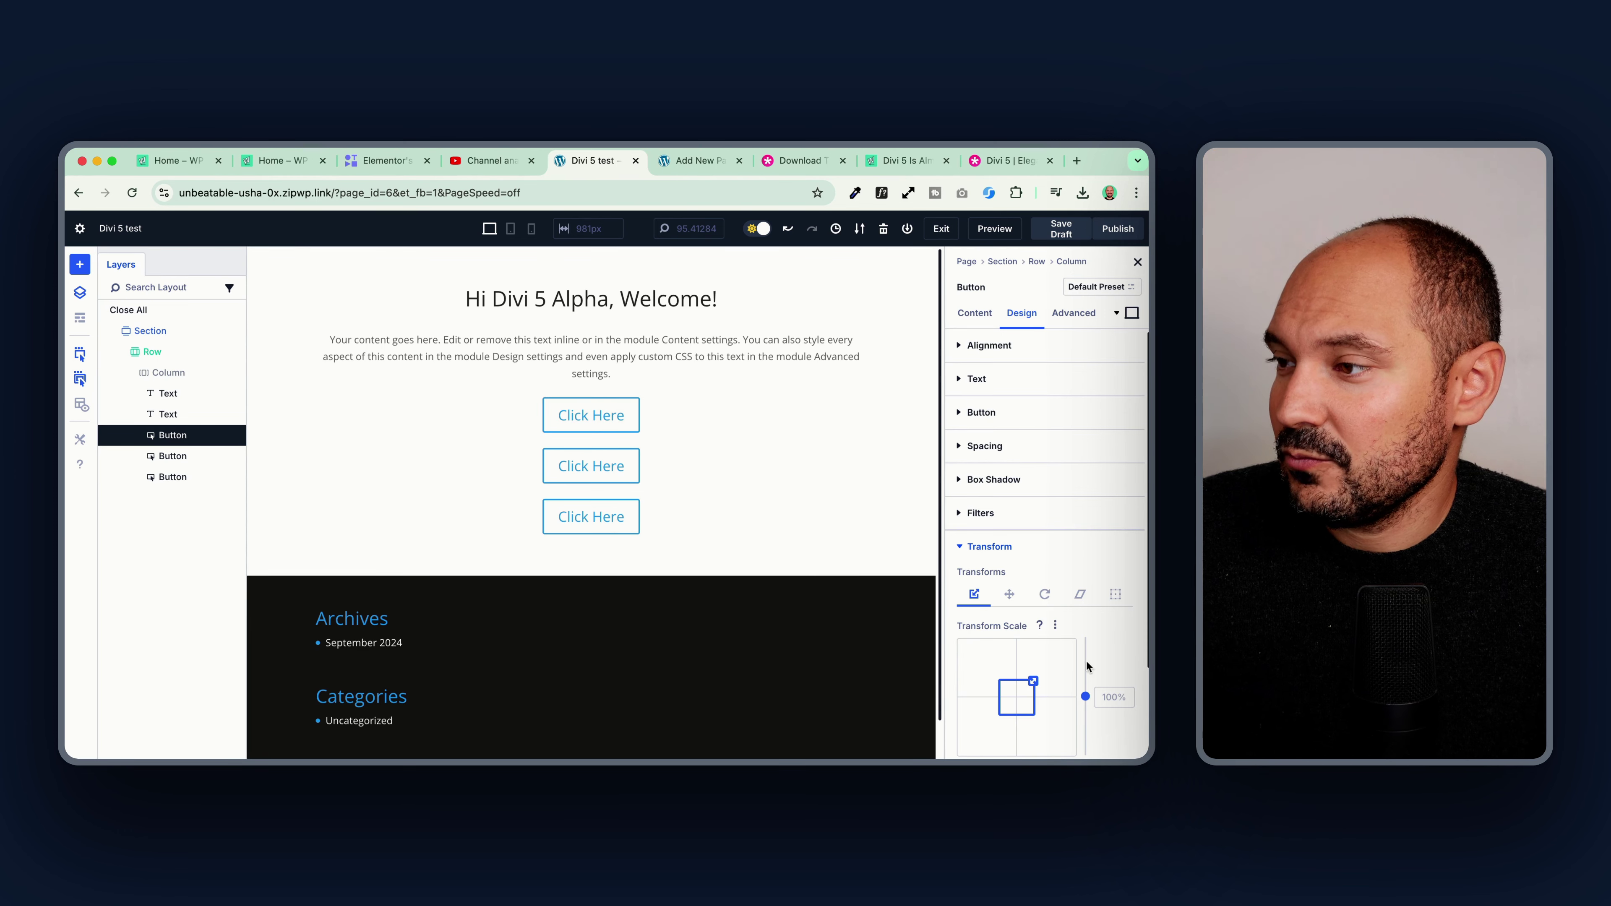
click(1006, 232)
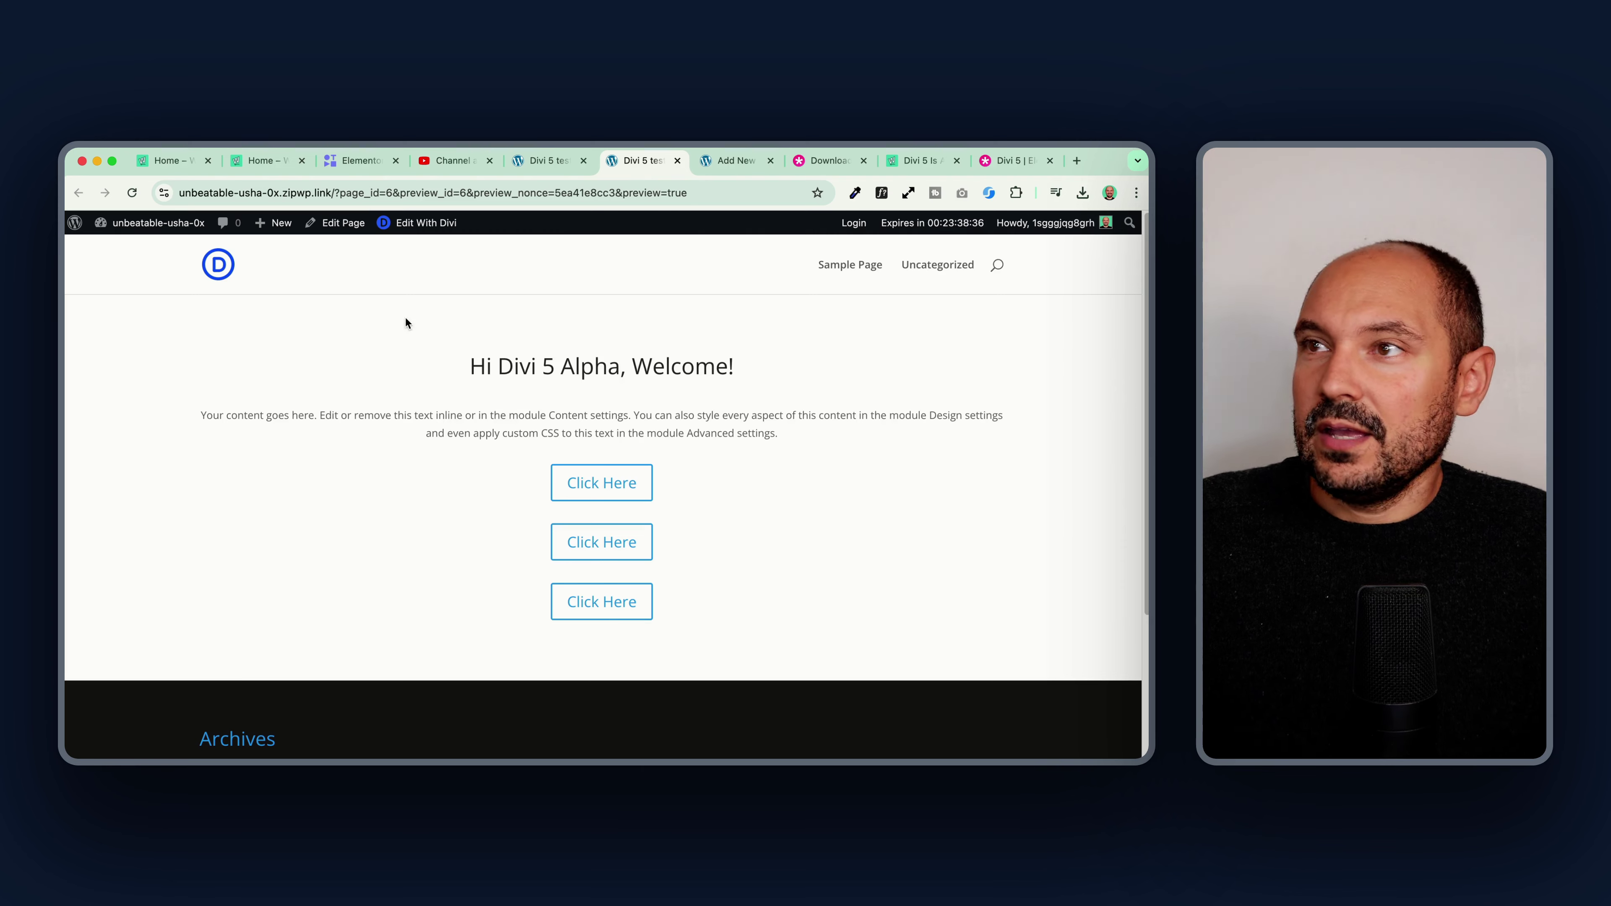
Step: Reopen the previewed "Divi 5 test" page for editing in the Divi builder
click(395, 222)
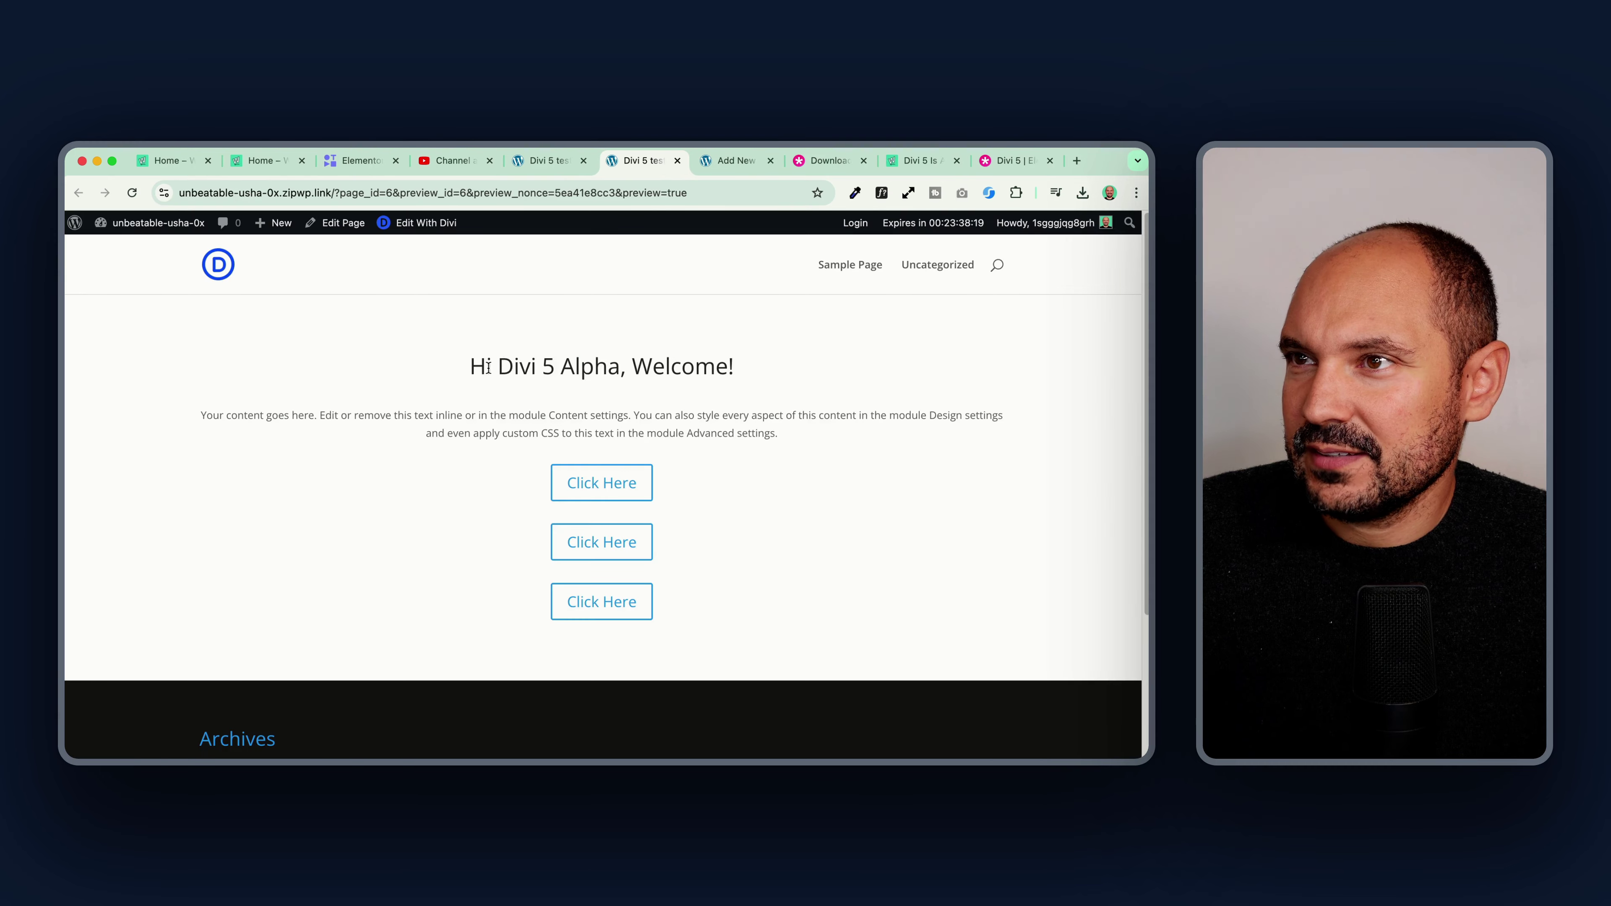
click(418, 224)
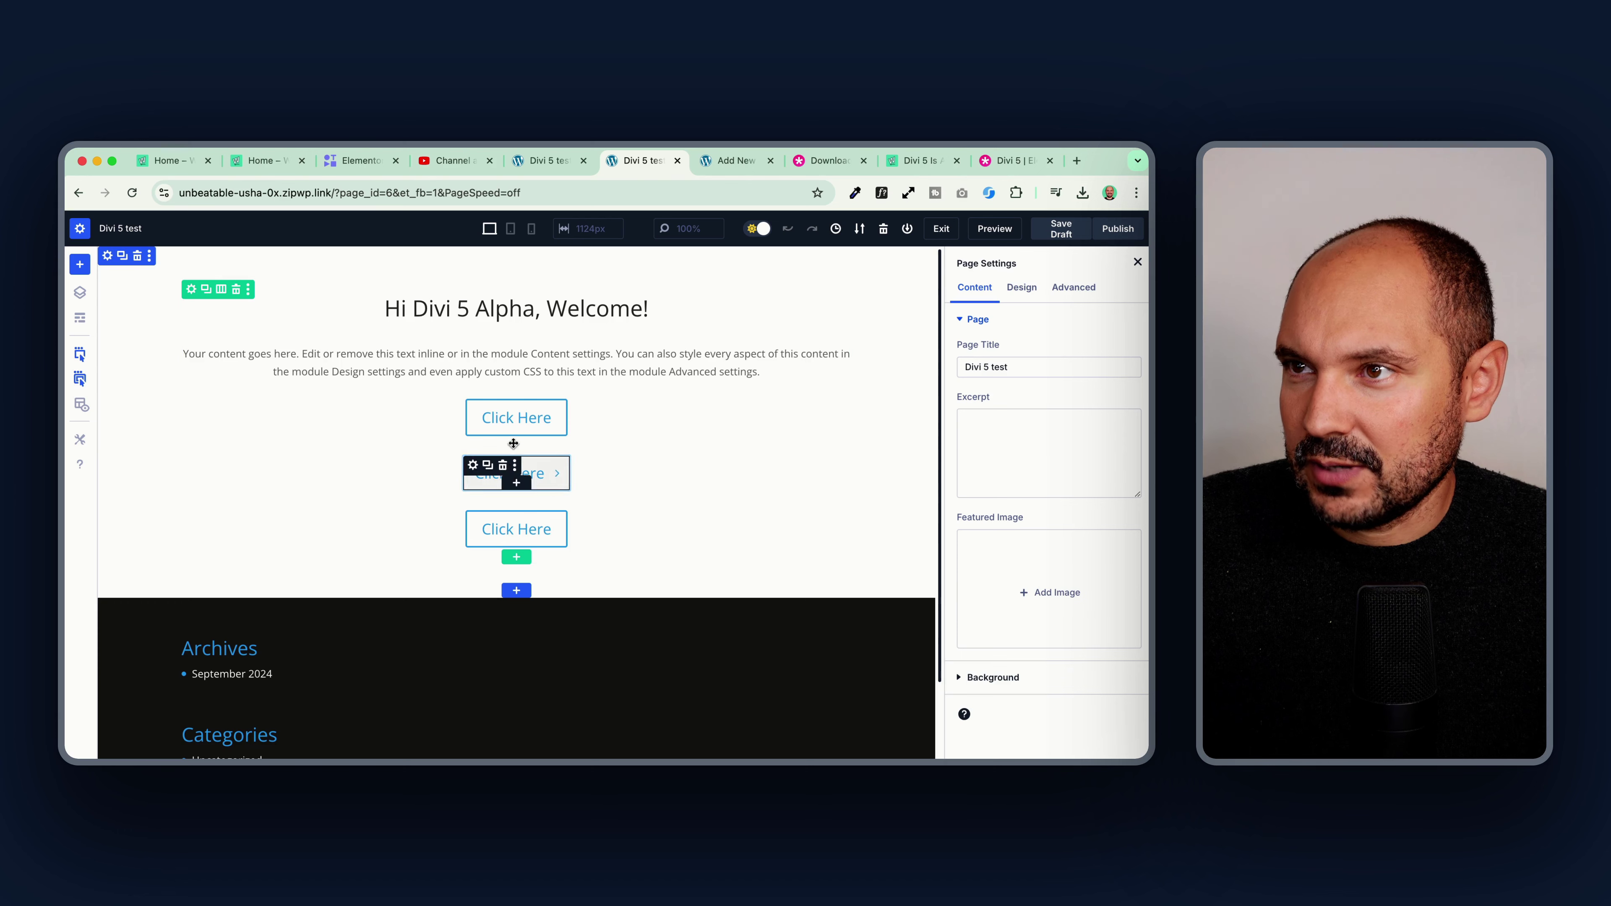
drag(560, 422, 279, 445)
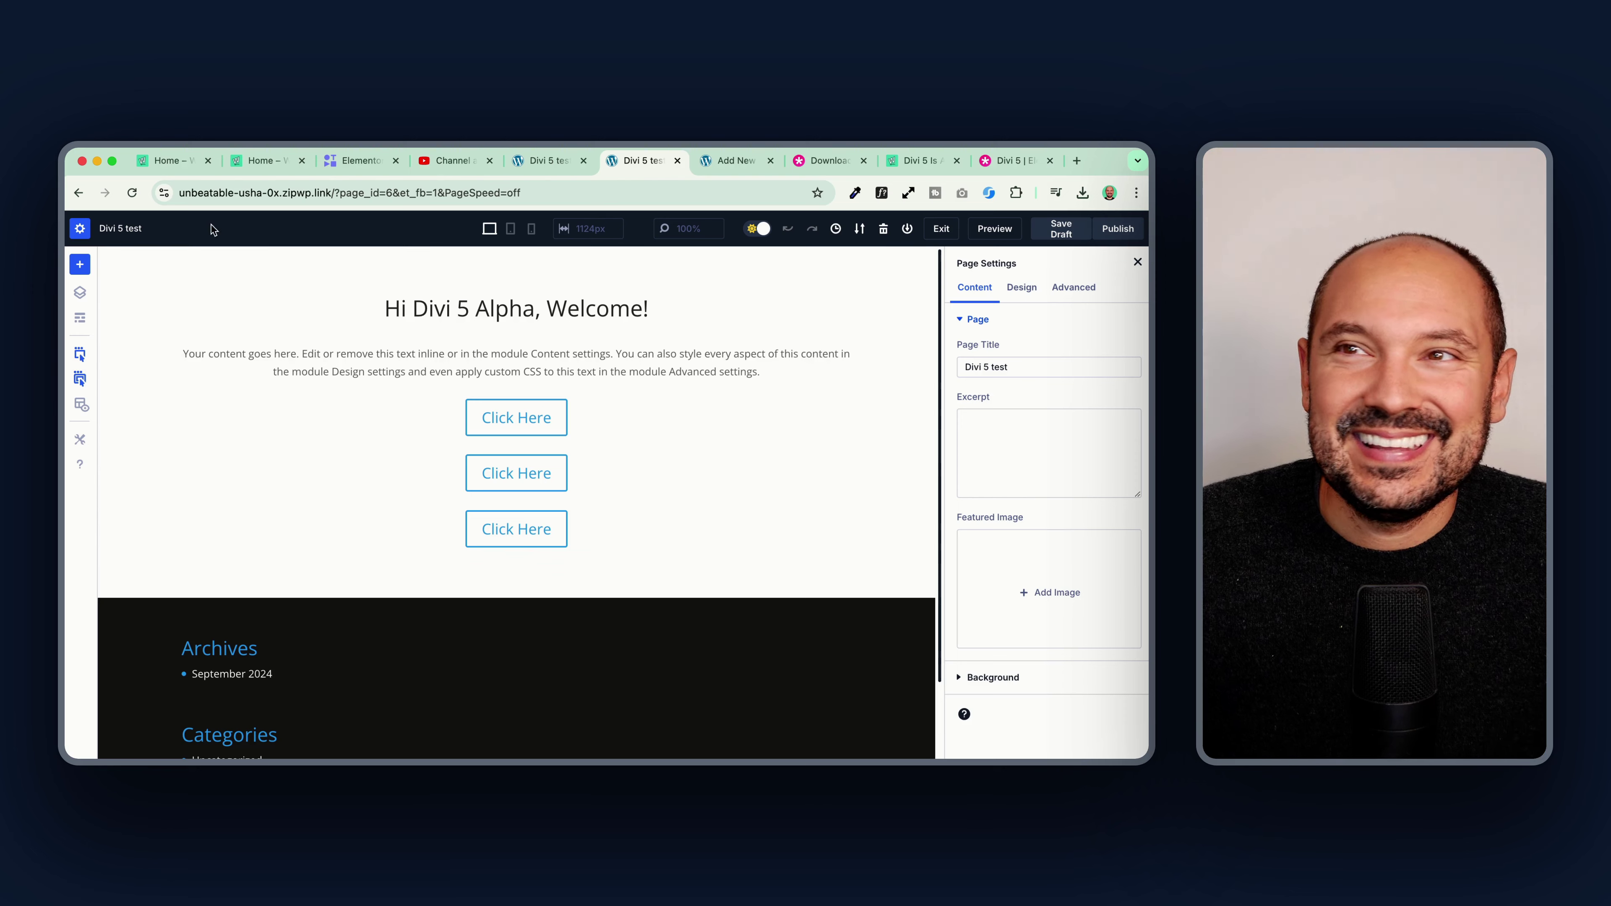
Step: Switch to the WP Roads home page and submit the newsletter subscription form with the prefilled e-mail address
click(271, 166)
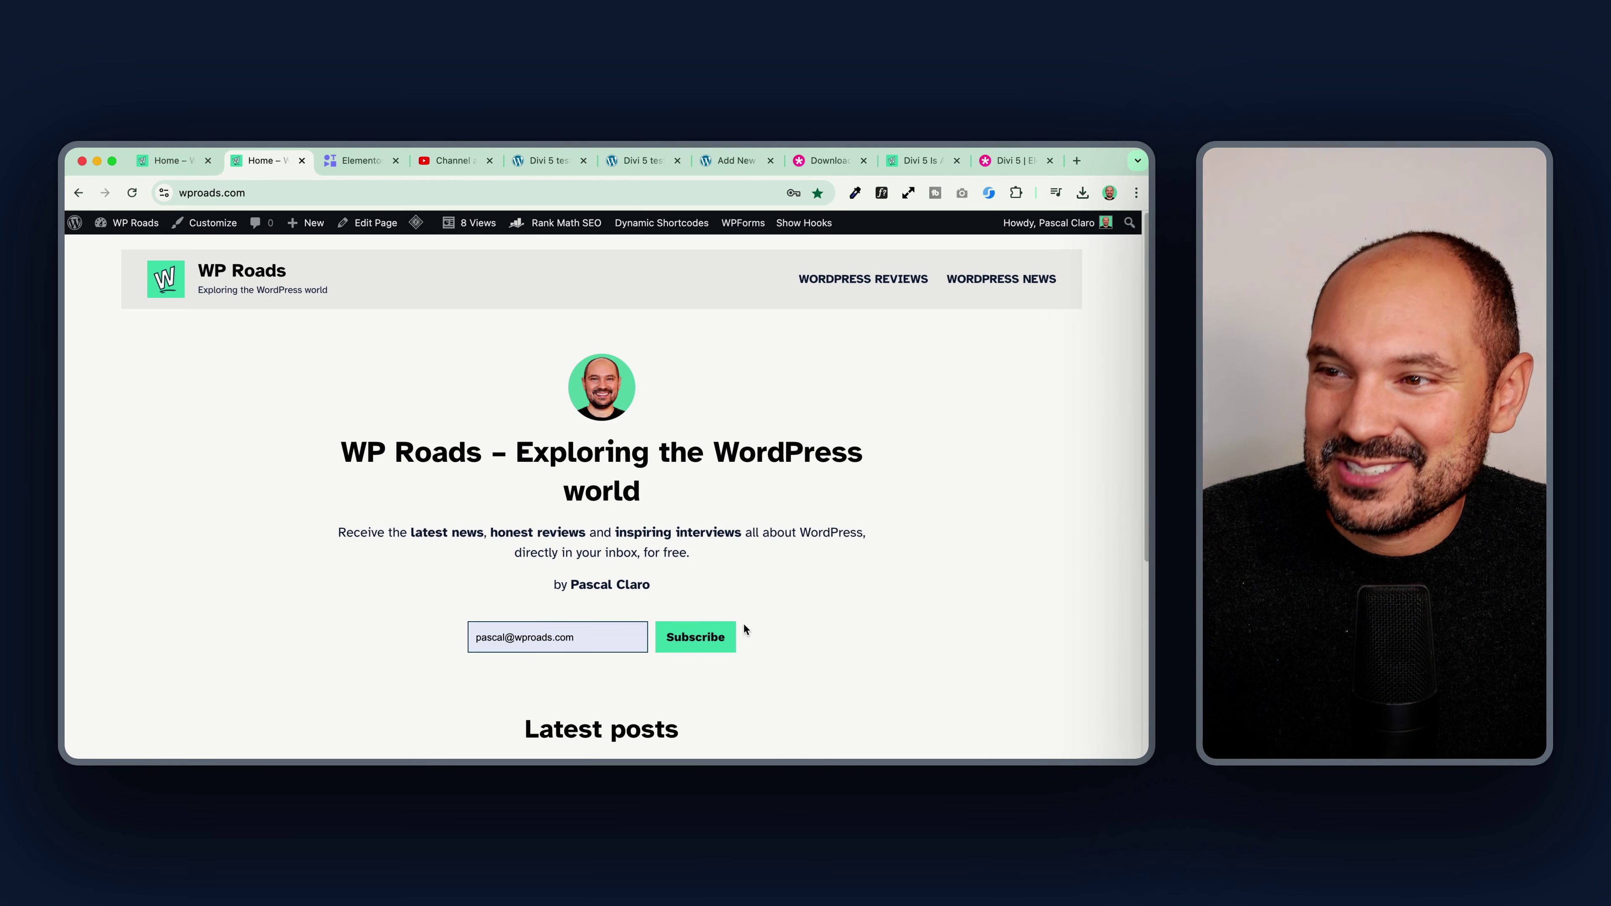
click(694, 637)
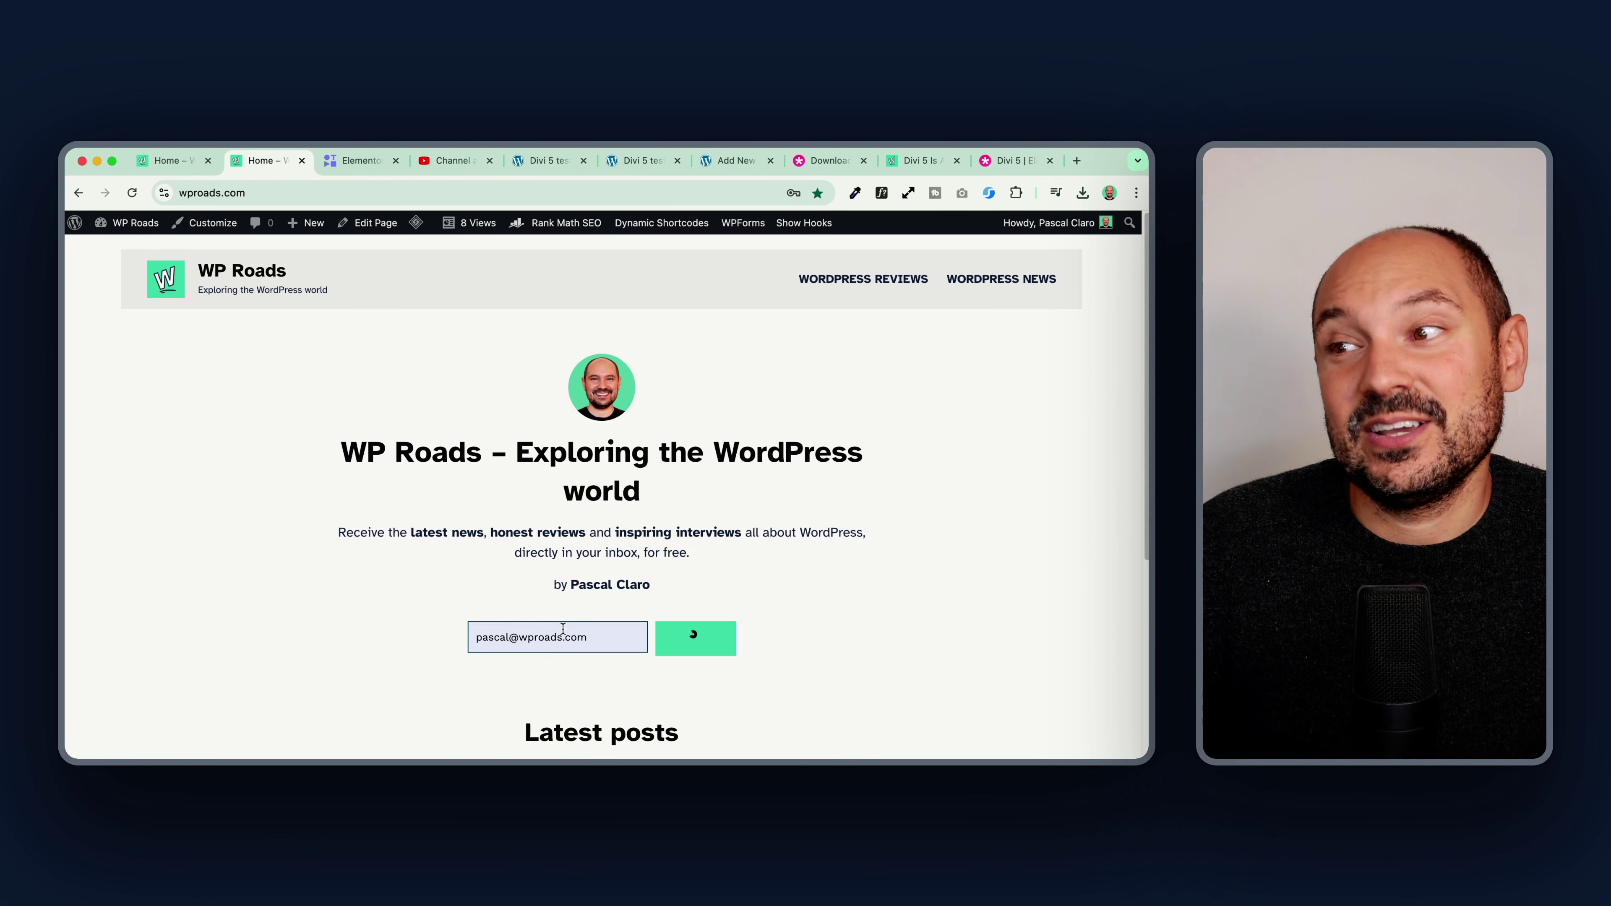